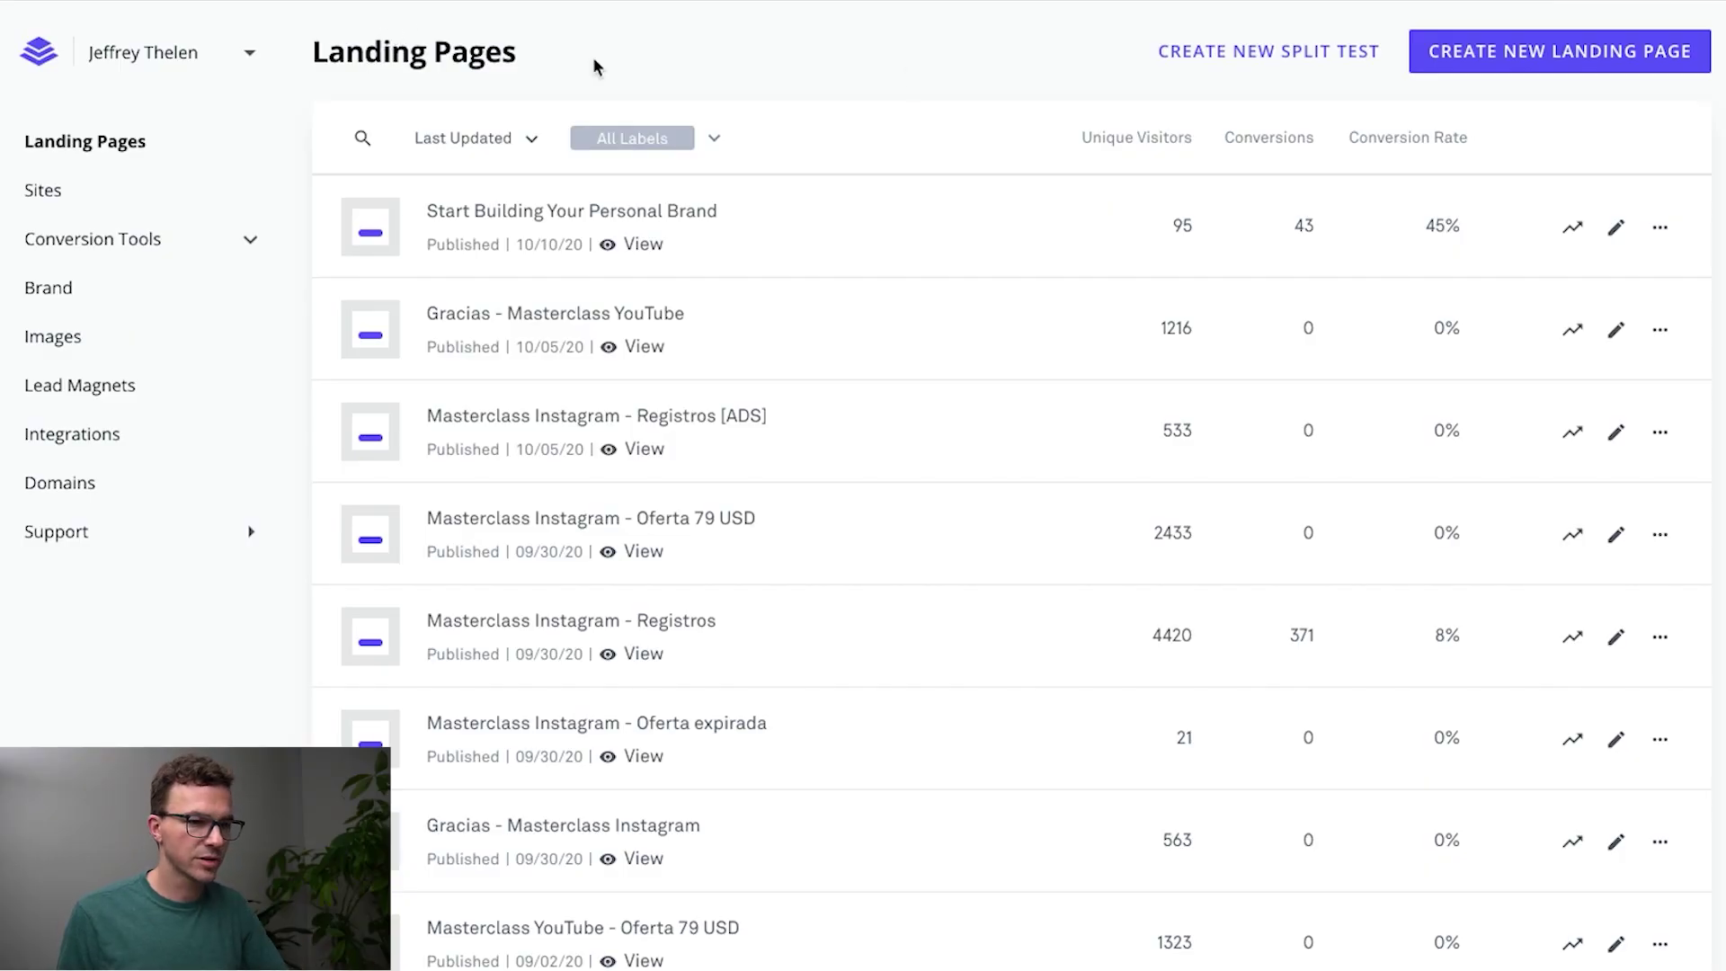
Step: Start a new landing page from the Landing Pages dashboard
{"action": "left_click", "coordinate": [1551, 54]}
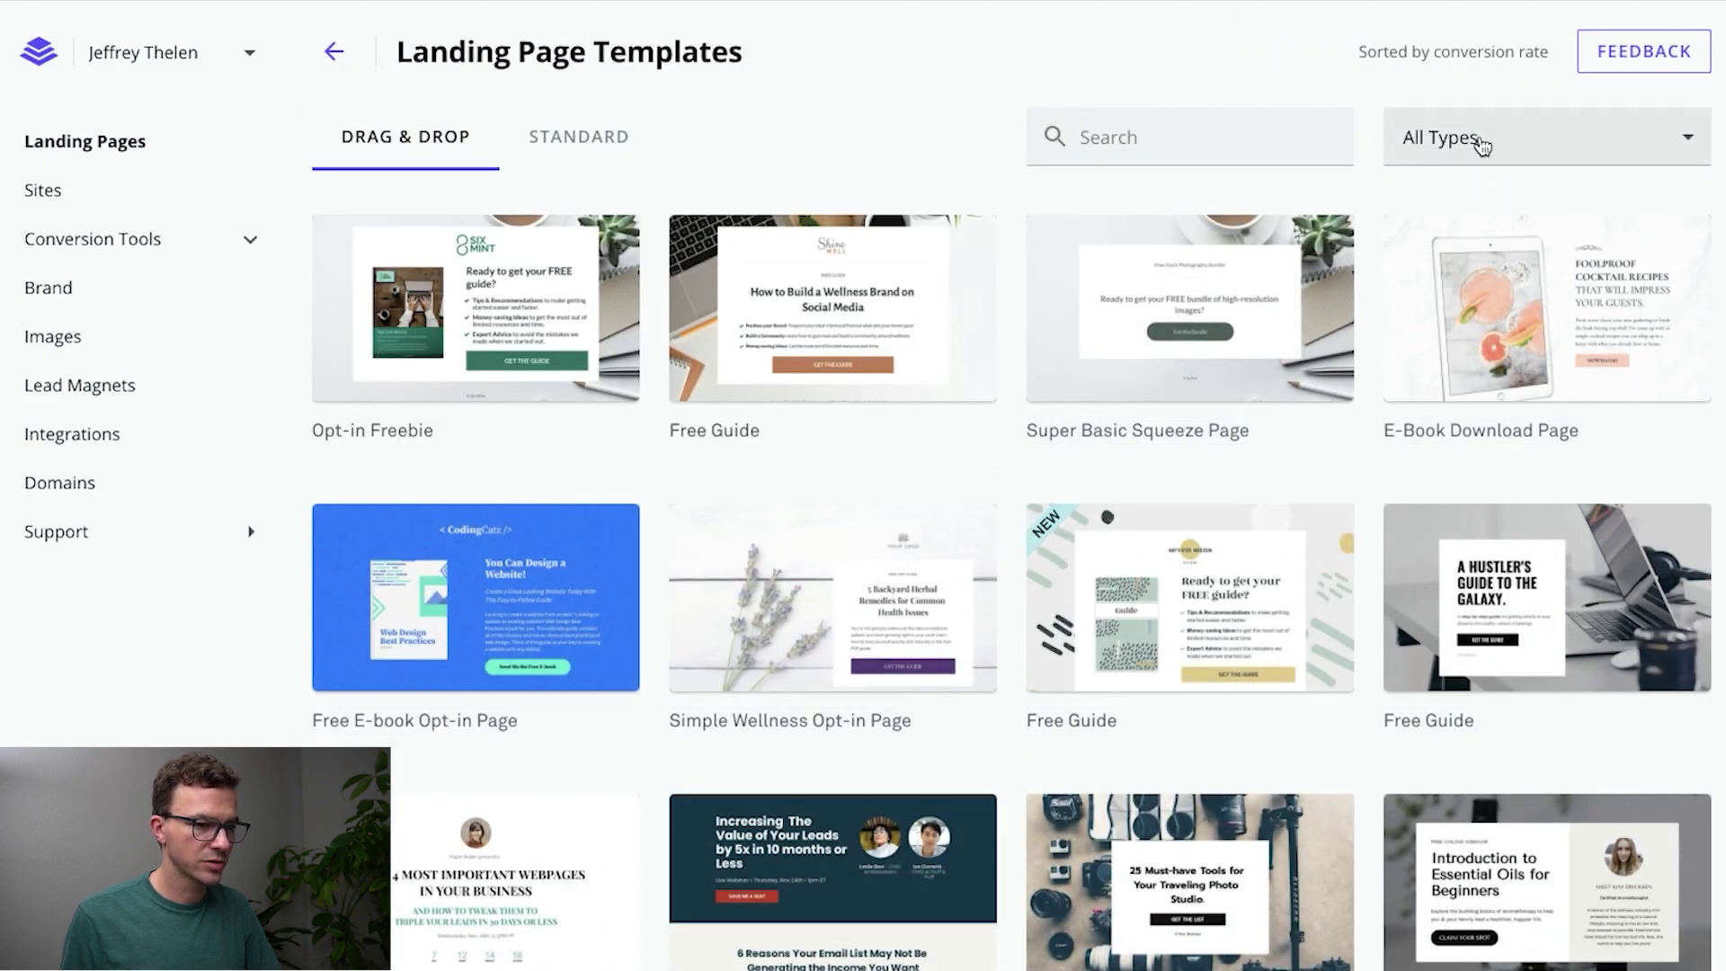
Step: Preview the Free E-book Opt-in Page template and use it for the new page
{"action": "left_click", "coordinate": [1472, 139]}
{"action": "left_click", "coordinate": [1099, 34]}
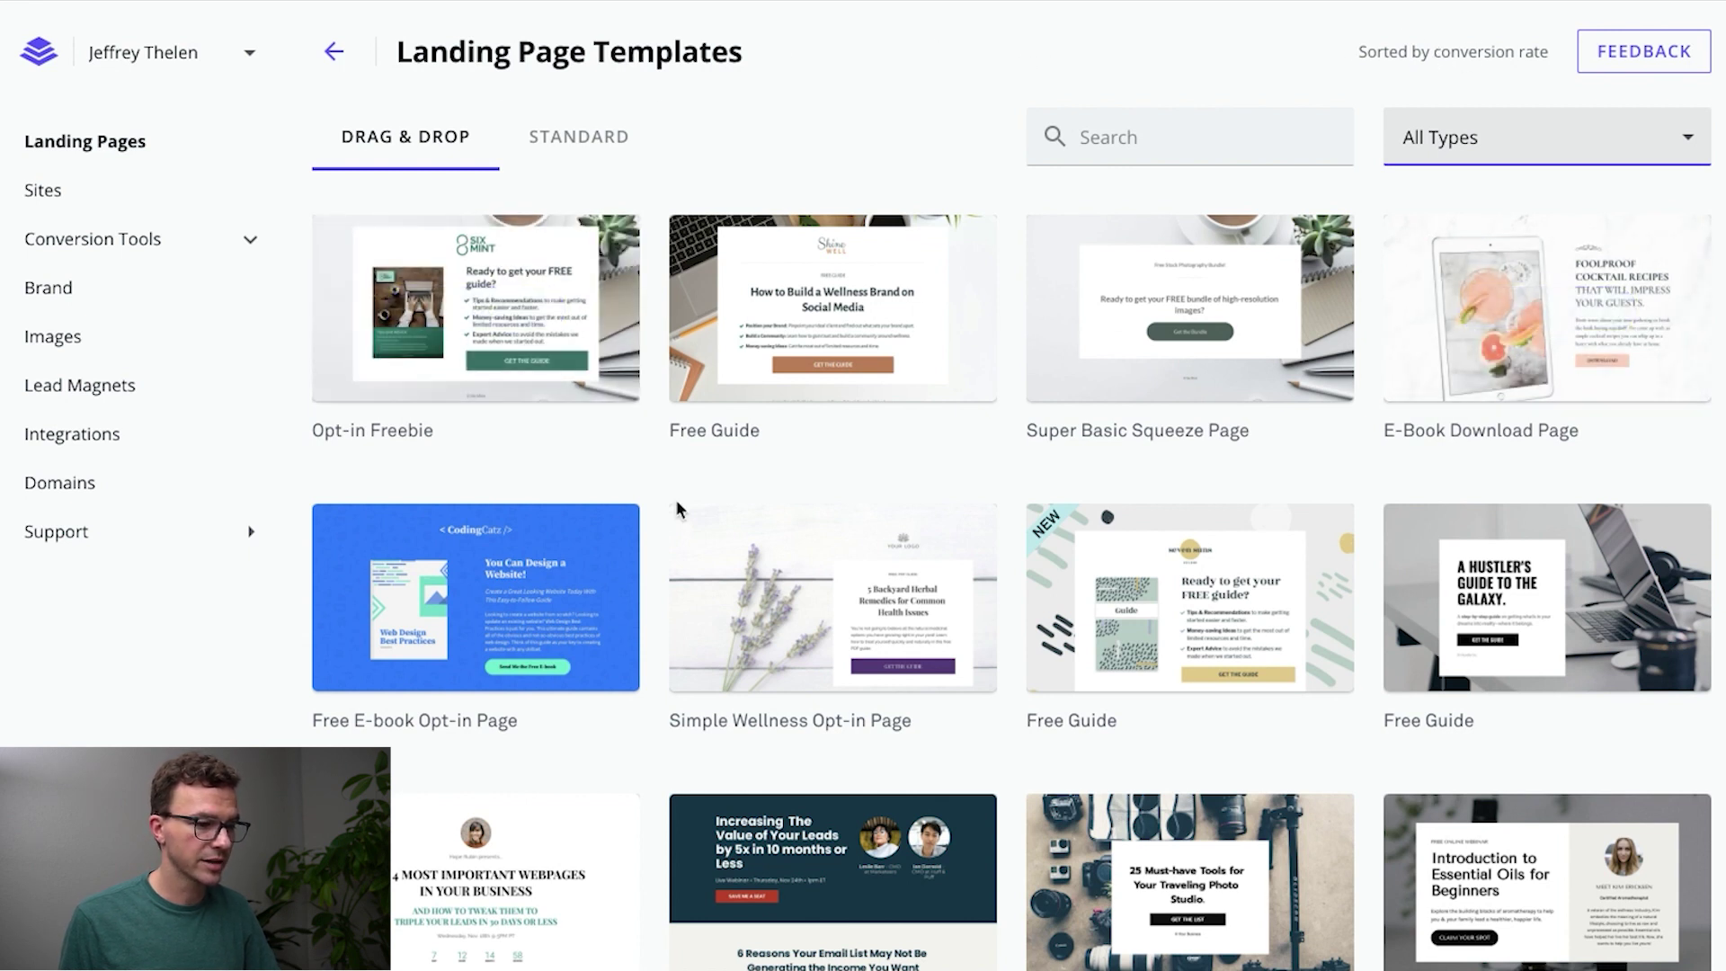
{"action": "mouse_move", "coordinate": [453, 598]}
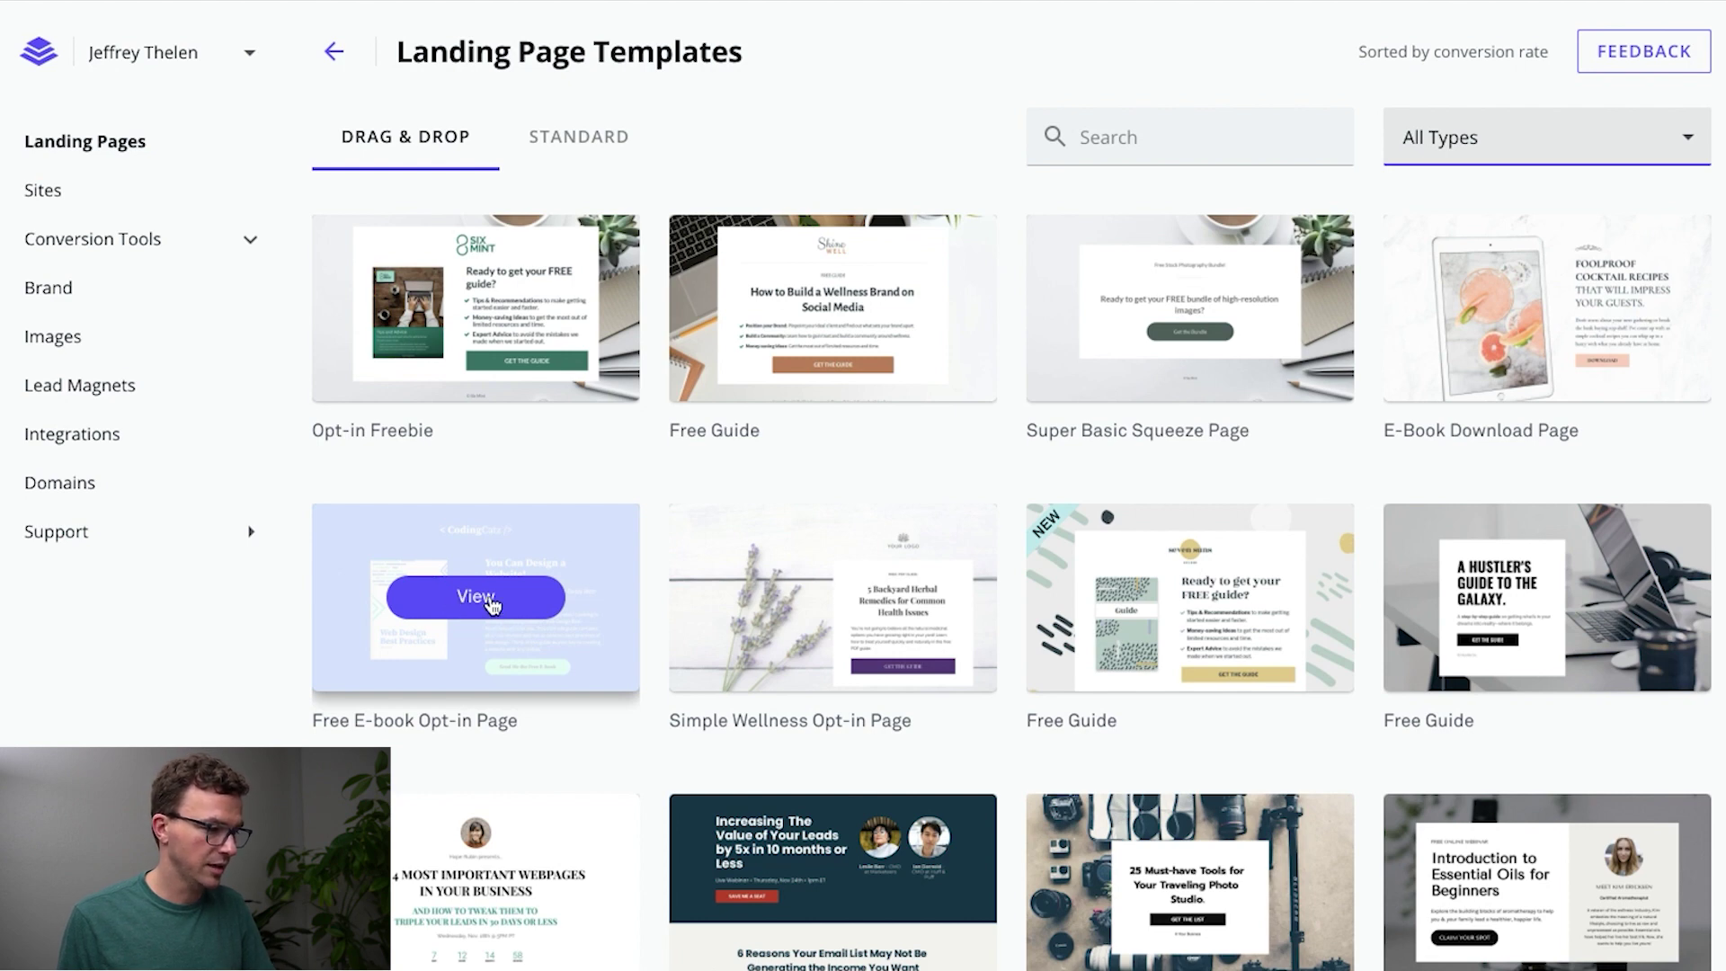
{"action": "left_click", "coordinate": [492, 603]}
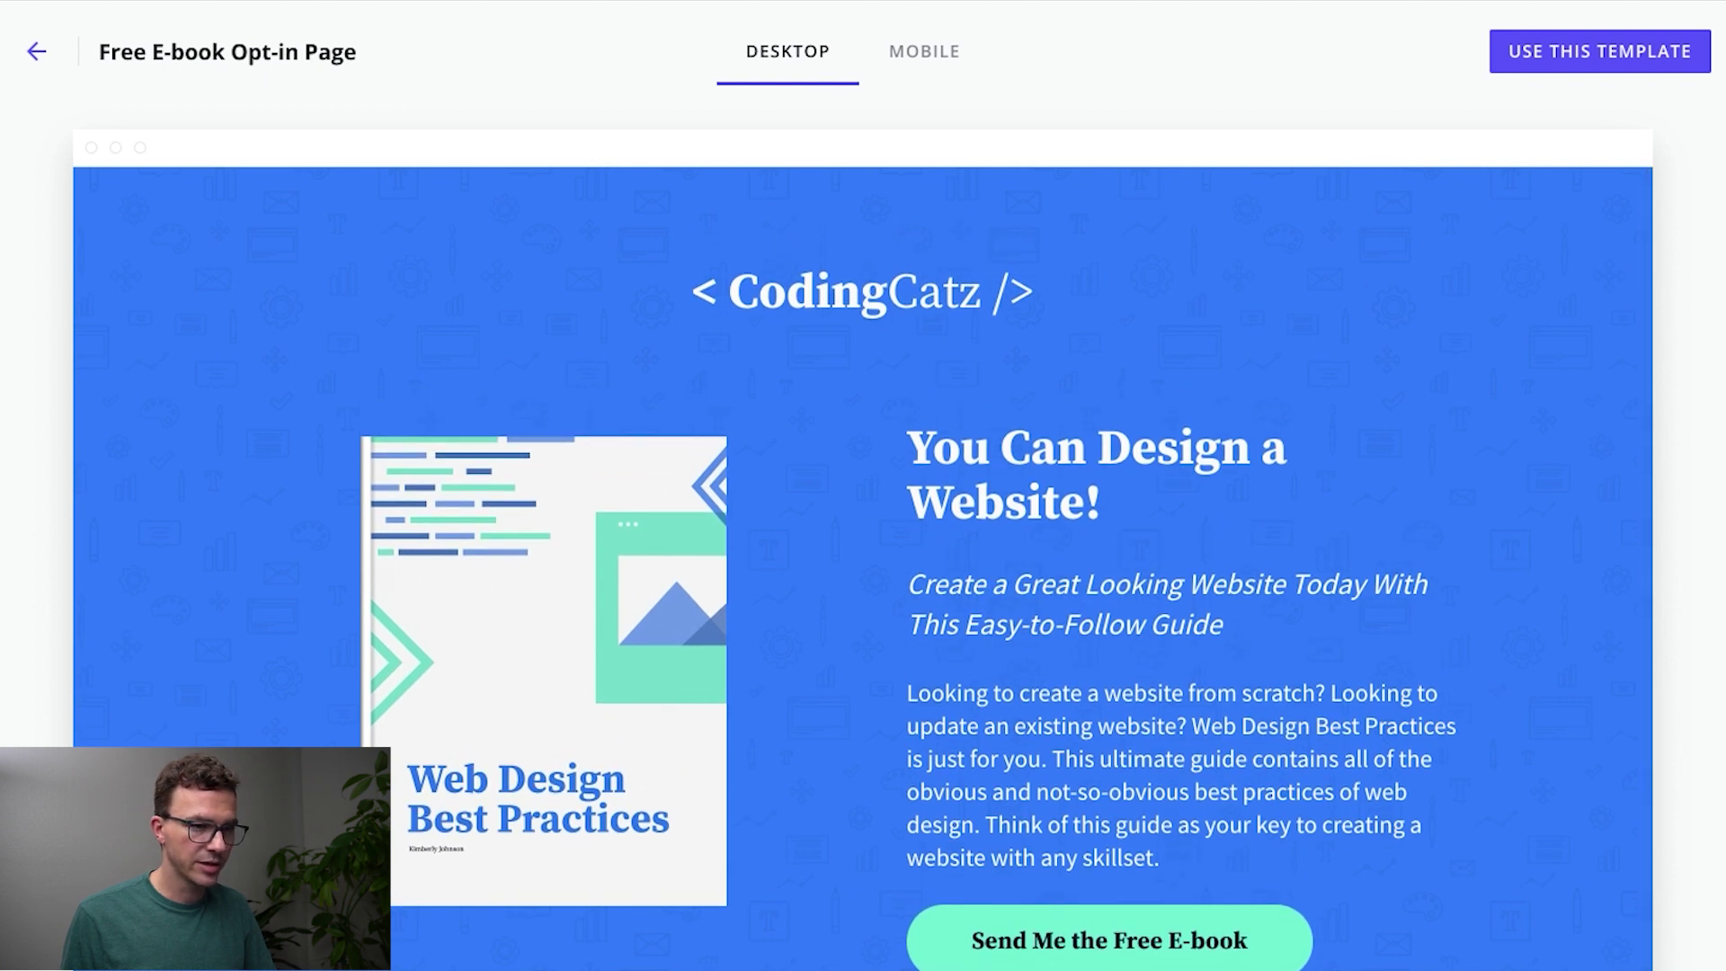
{"action": "left_click", "coordinate": [1605, 54]}
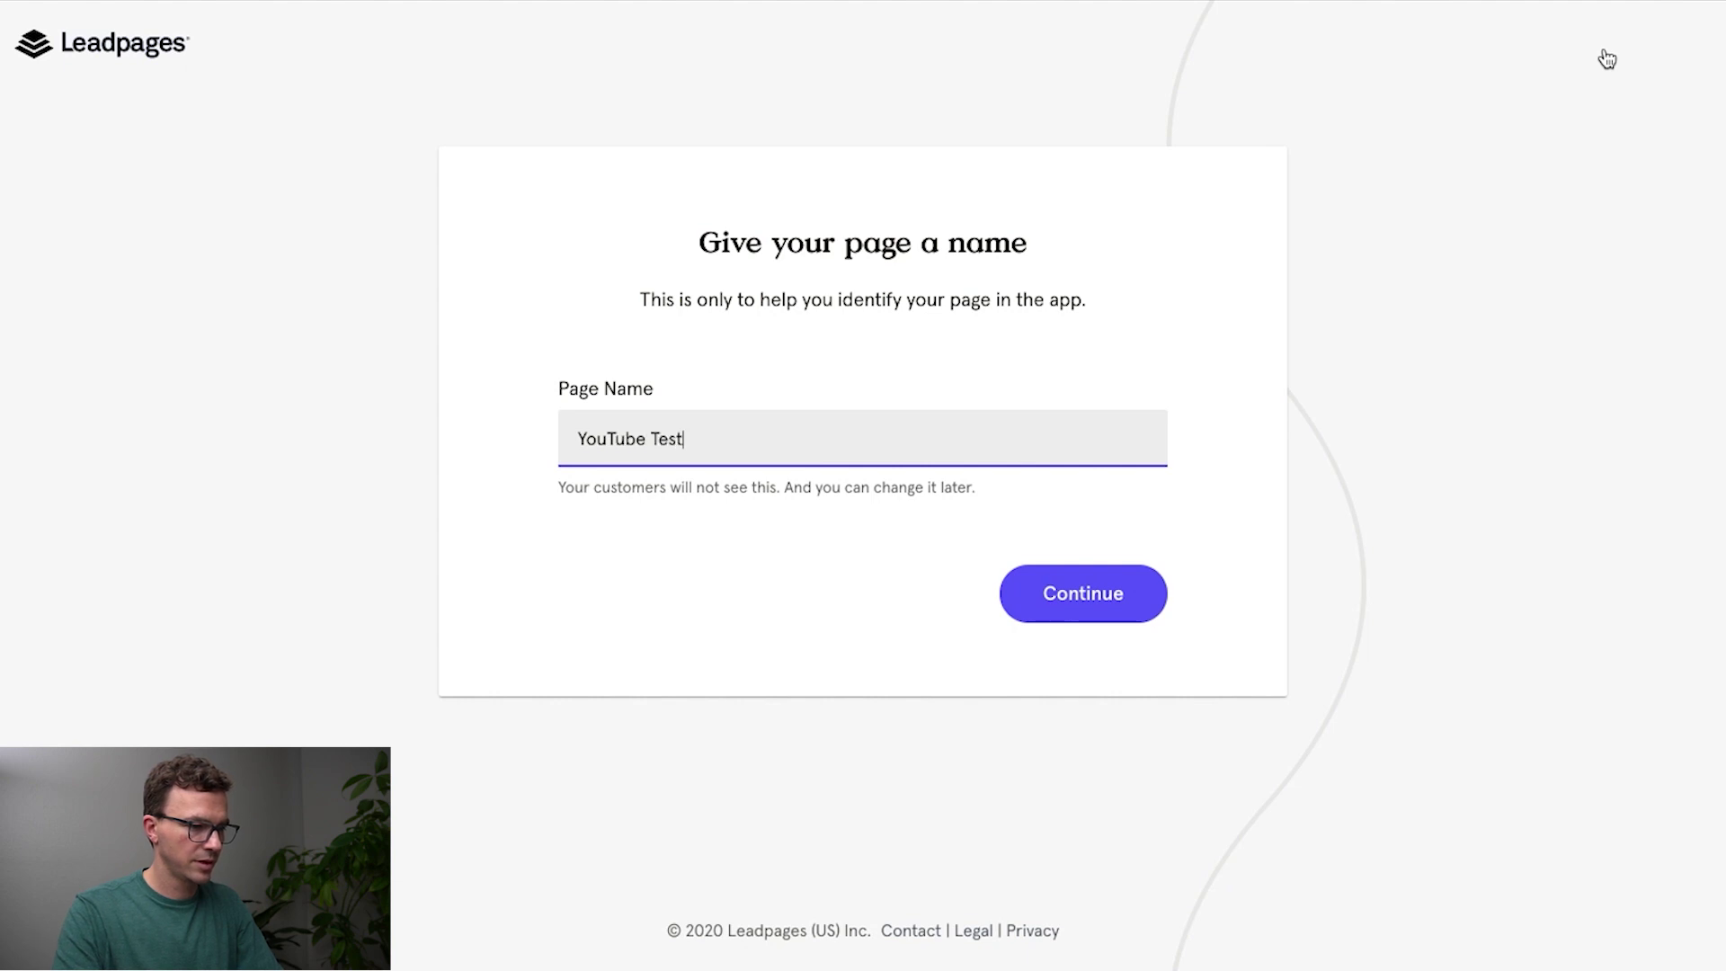
Step: Name the page 'YouTube Test Page' and continue into the editor
{"action": "type", "text": "Page"}
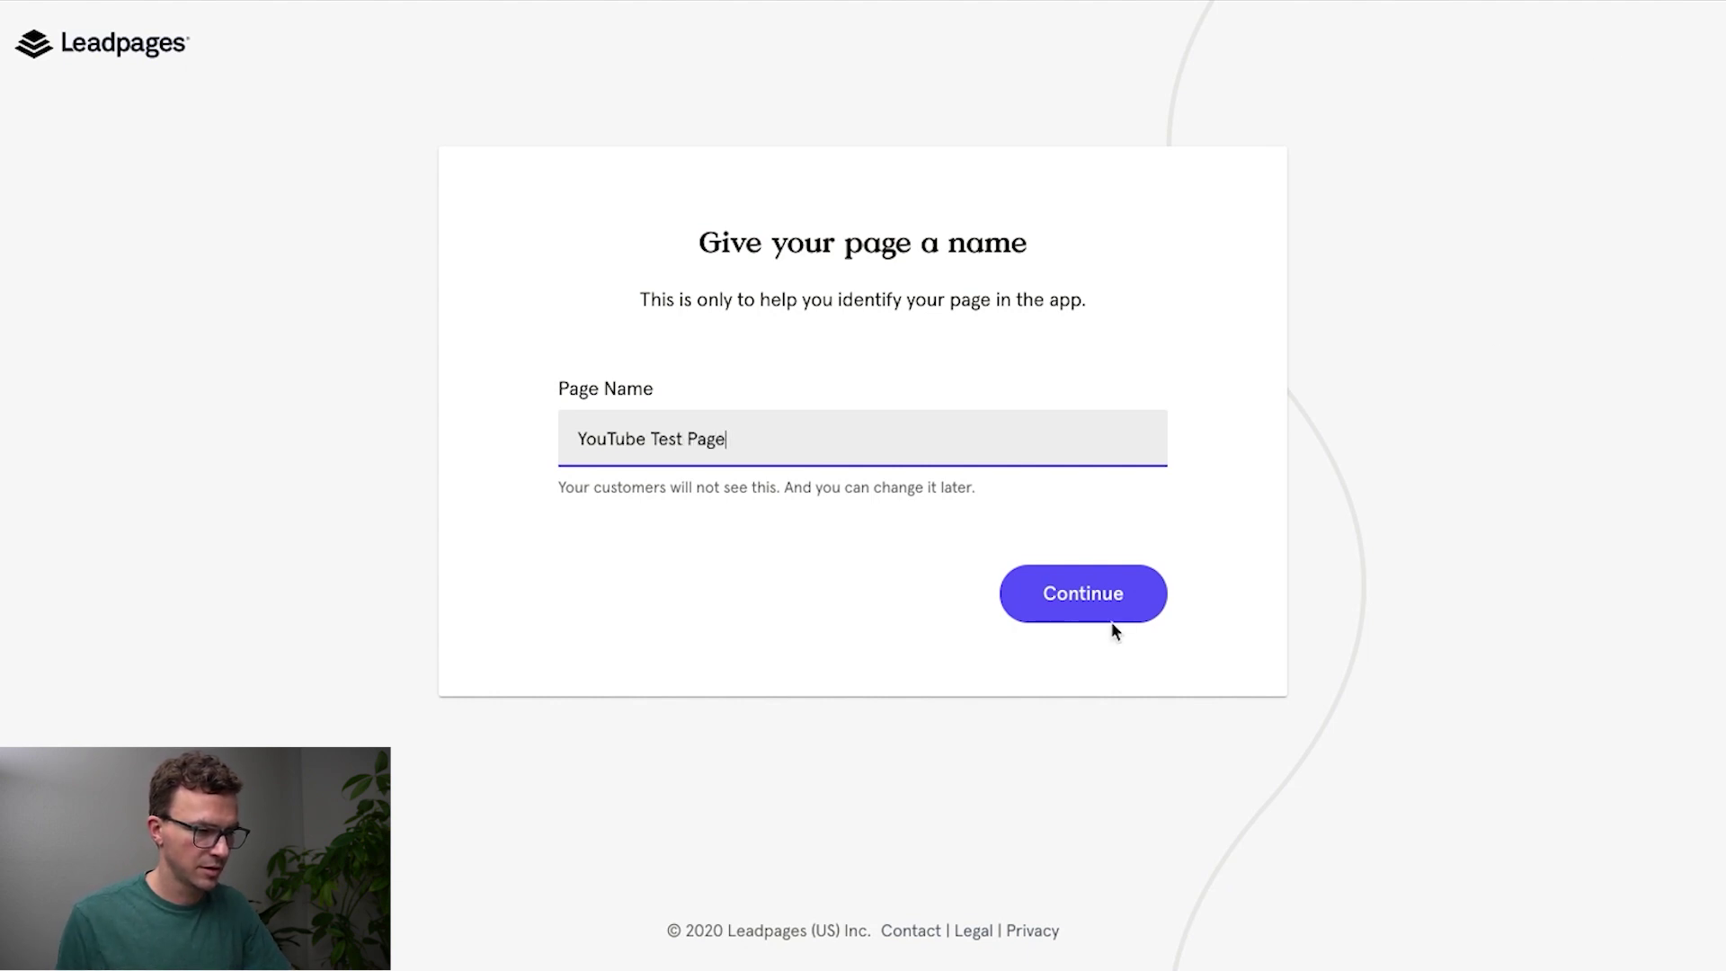
{"action": "left_click", "coordinate": [1090, 604]}
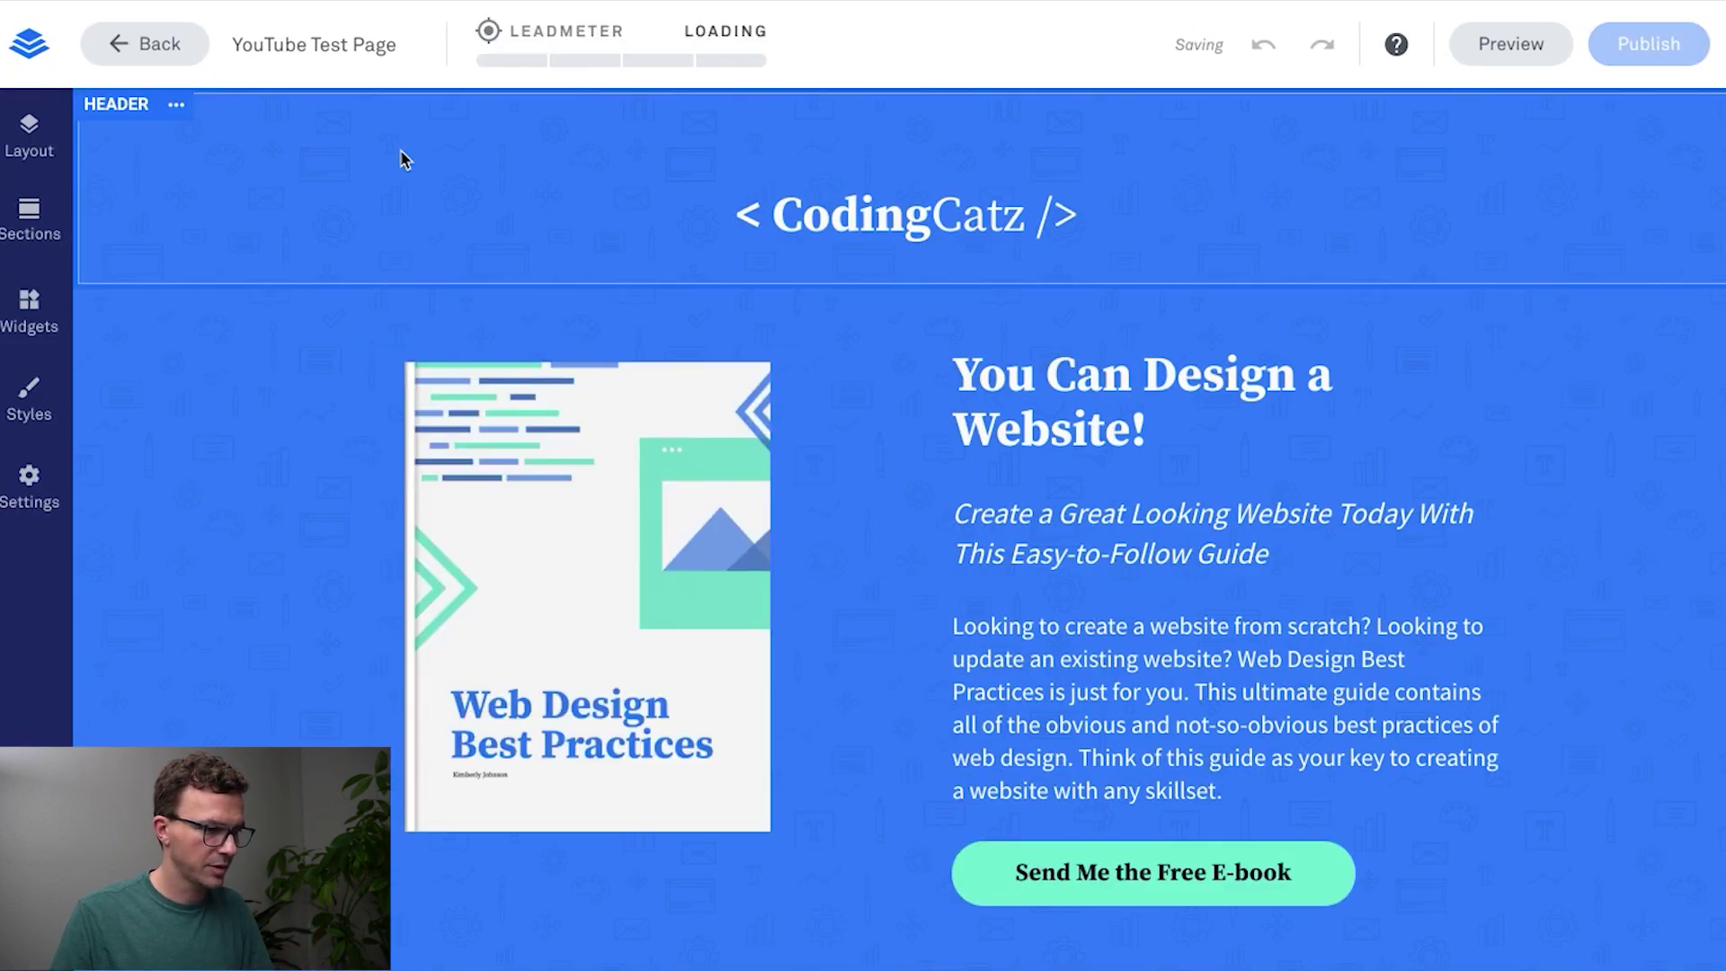
Step: Delete the '< CodingCatz />' headline text and remove its empty header row
{"action": "left_click", "coordinate": [885, 213]}
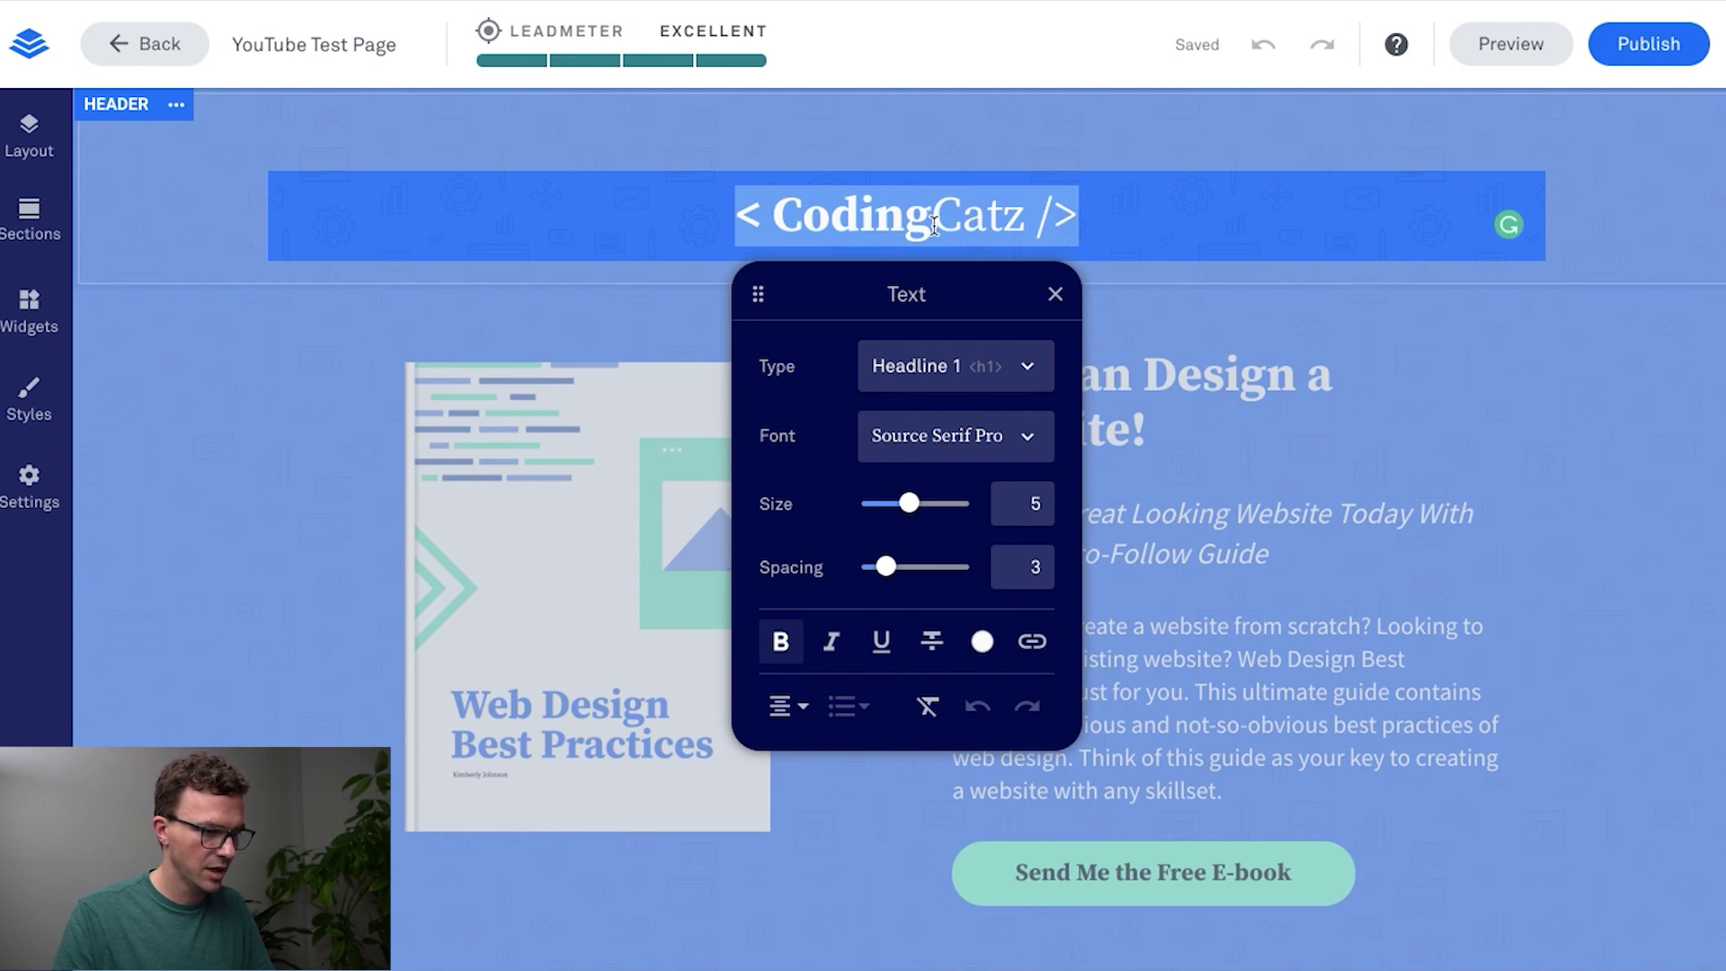
{"action": "key", "text": "BackSpace"}
{"action": "left_click", "coordinate": [149, 422]}
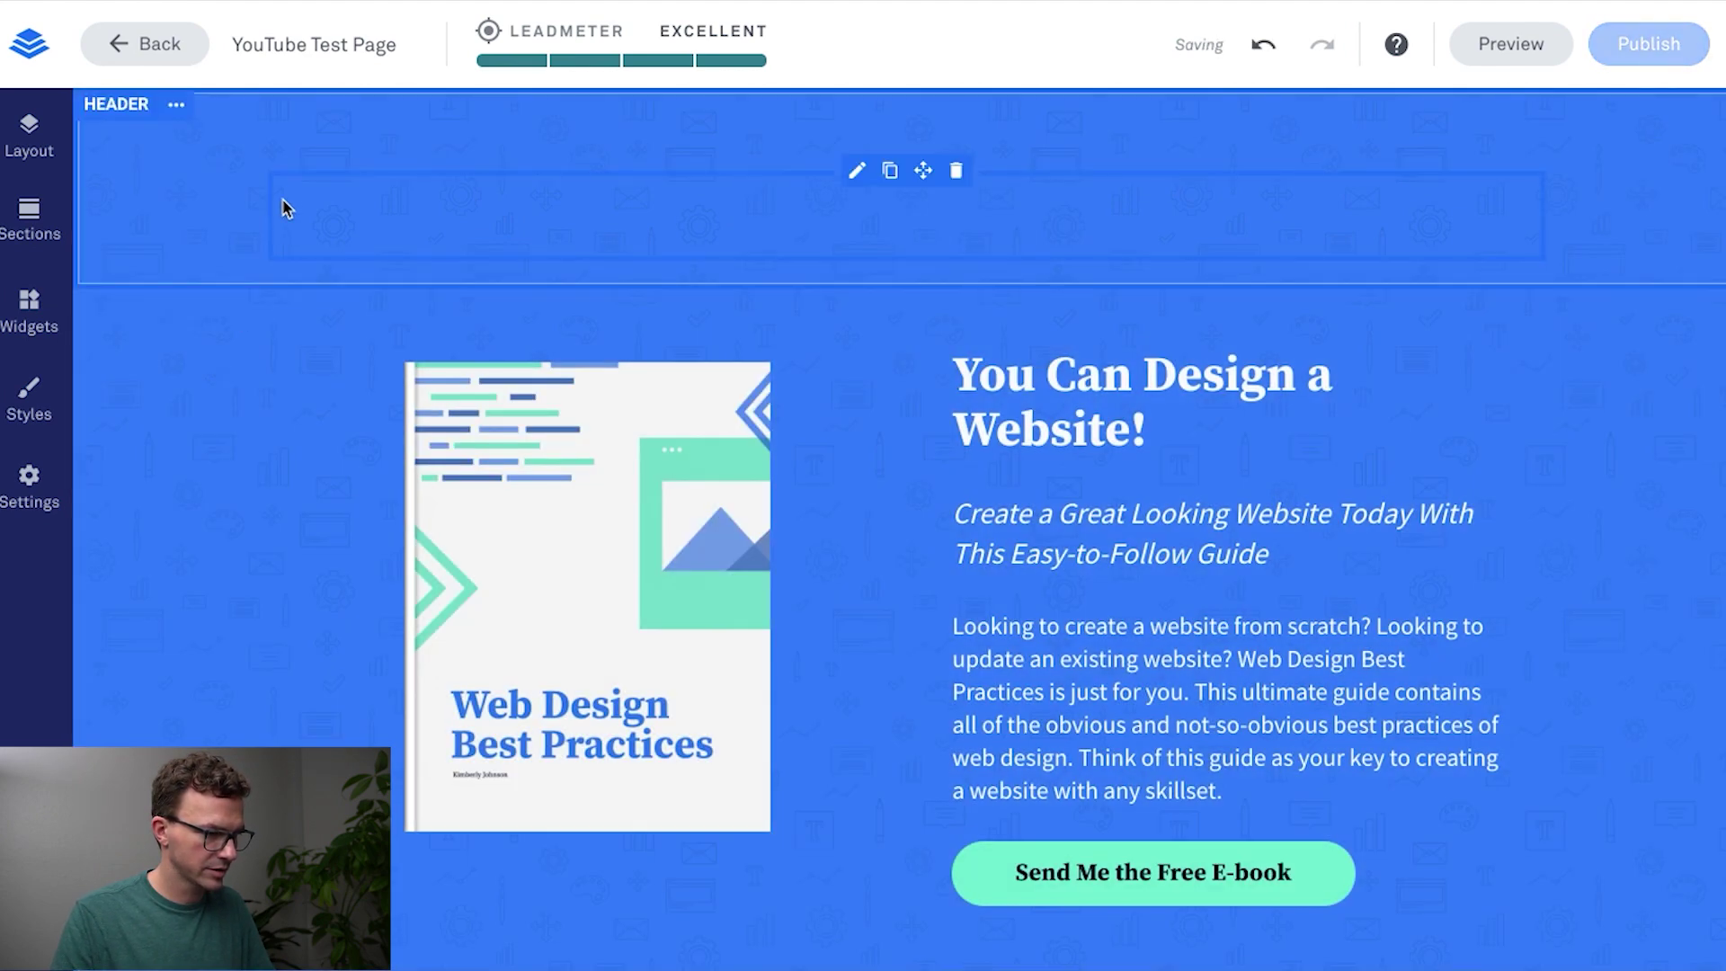
{"action": "left_click", "coordinate": [959, 171]}
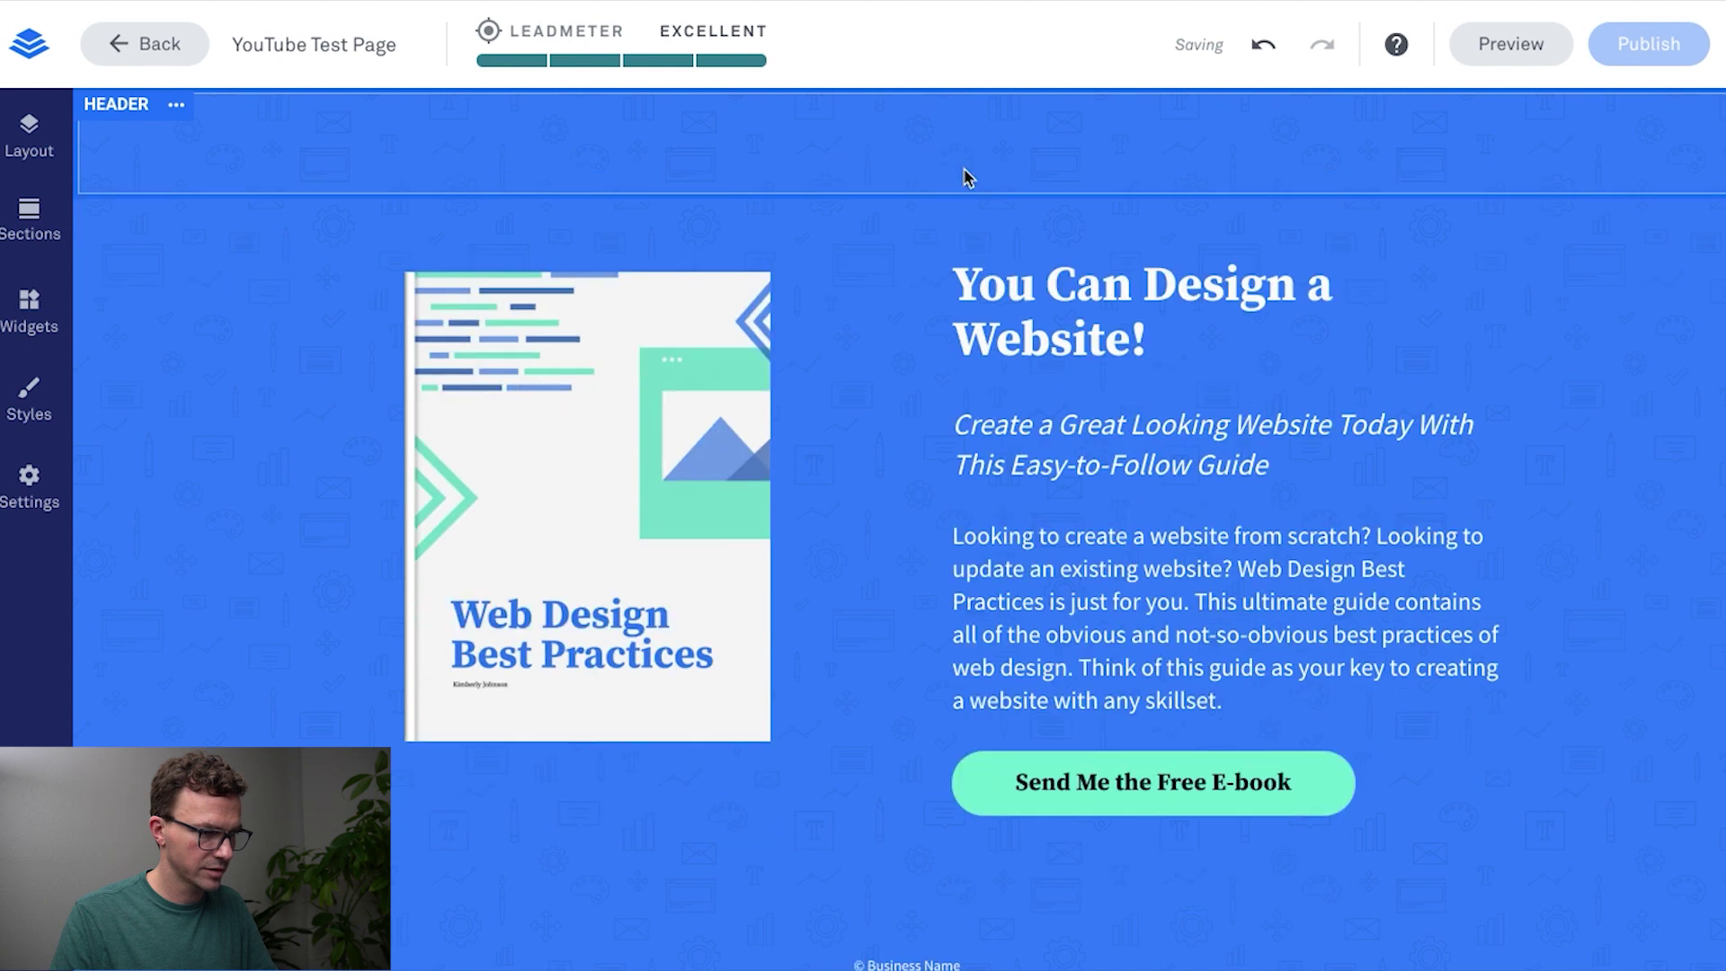
{"action": "left_click", "coordinate": [176, 104]}
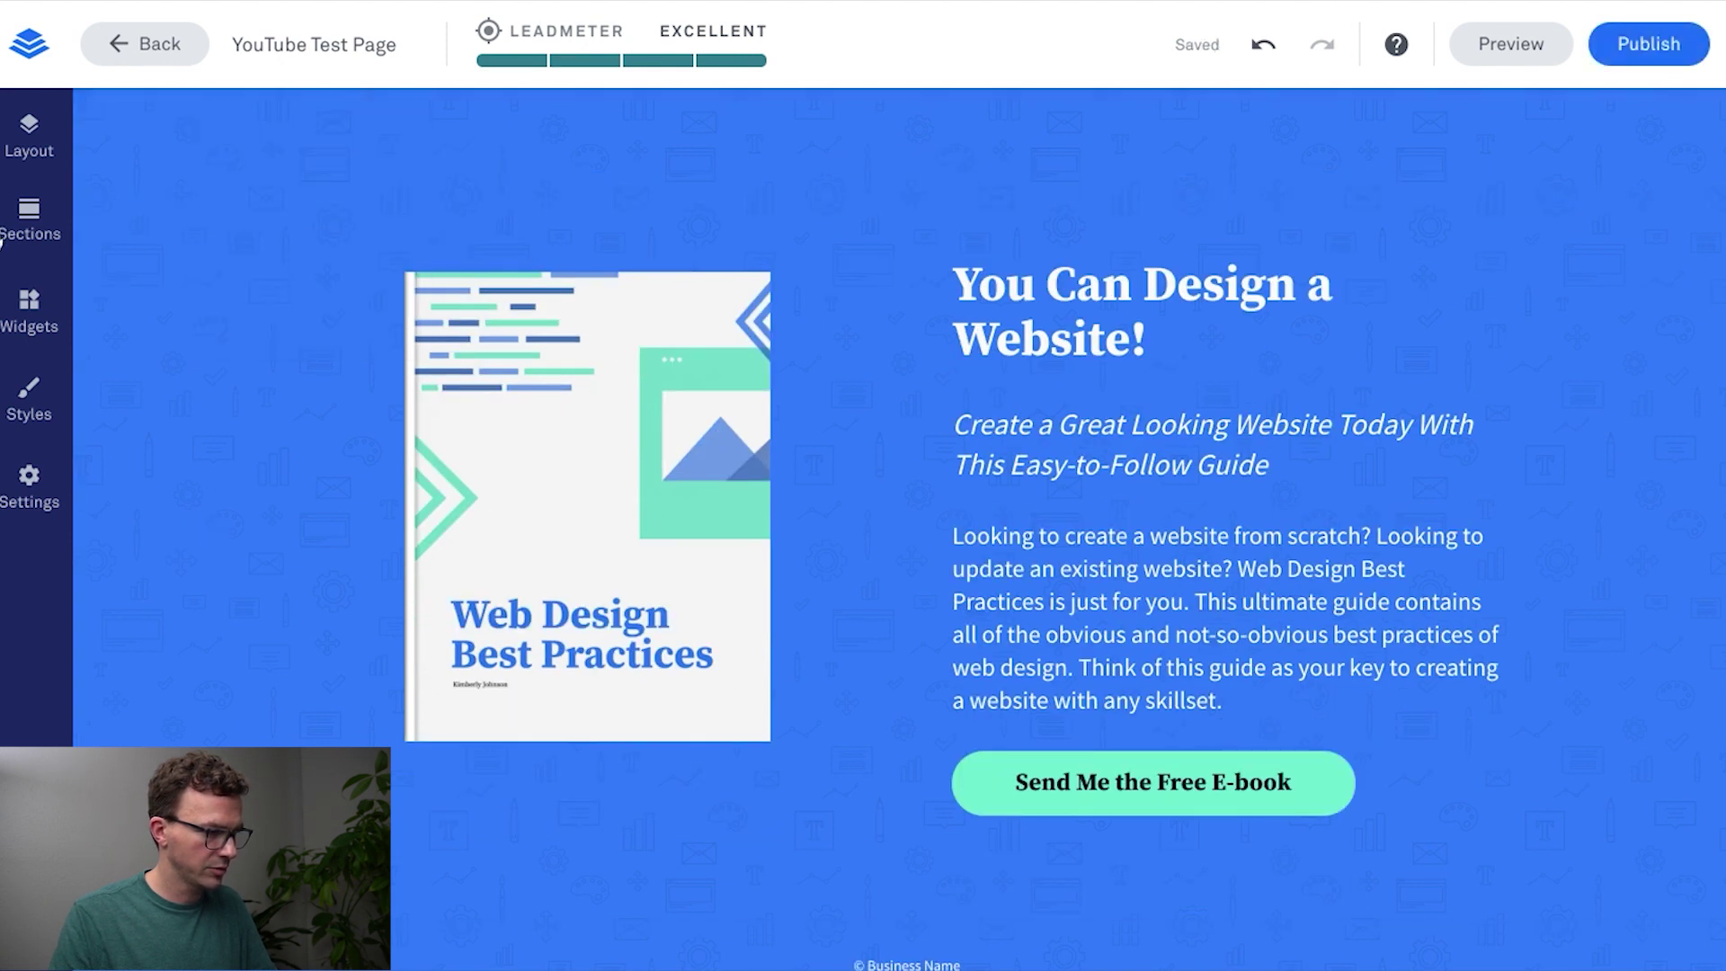
{"action": "left_click", "coordinate": [29, 310]}
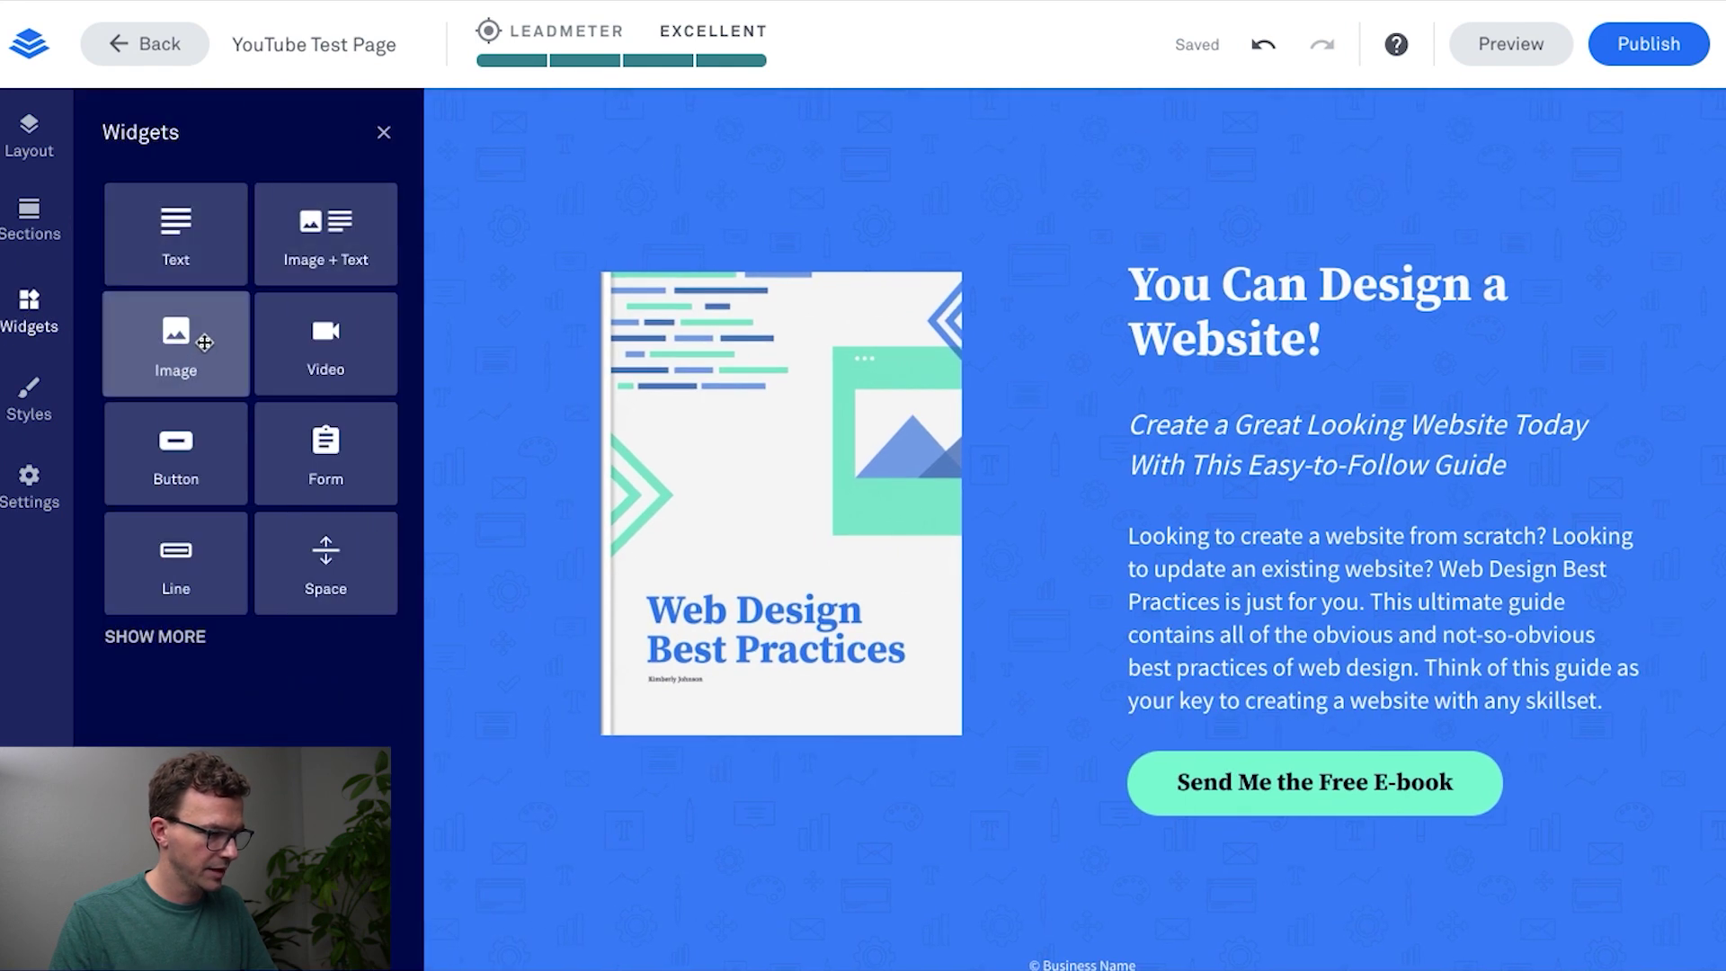
Step: Add an image widget at the top and upload 'TheFigCo Logo - White.png' into it
{"action": "left_click_drag", "start_coordinate": [205, 343], "coordinate": [1146, 163]}
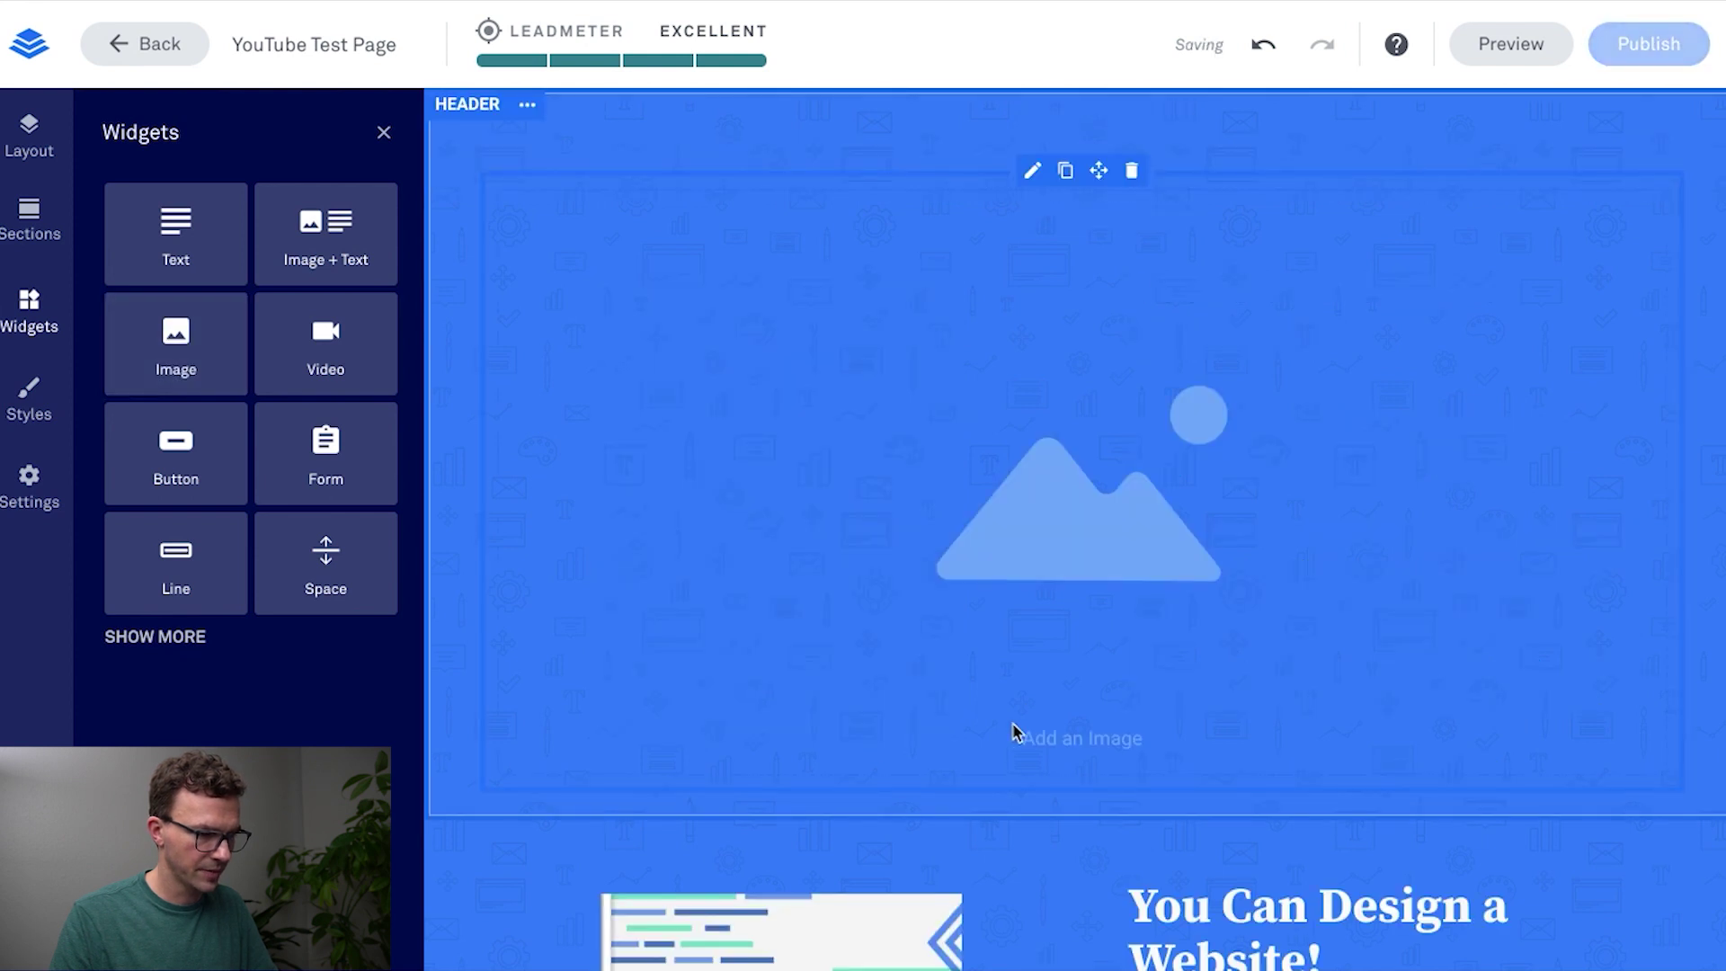
{"action": "left_click", "coordinate": [1091, 493]}
{"action": "left_click", "coordinate": [1187, 840]}
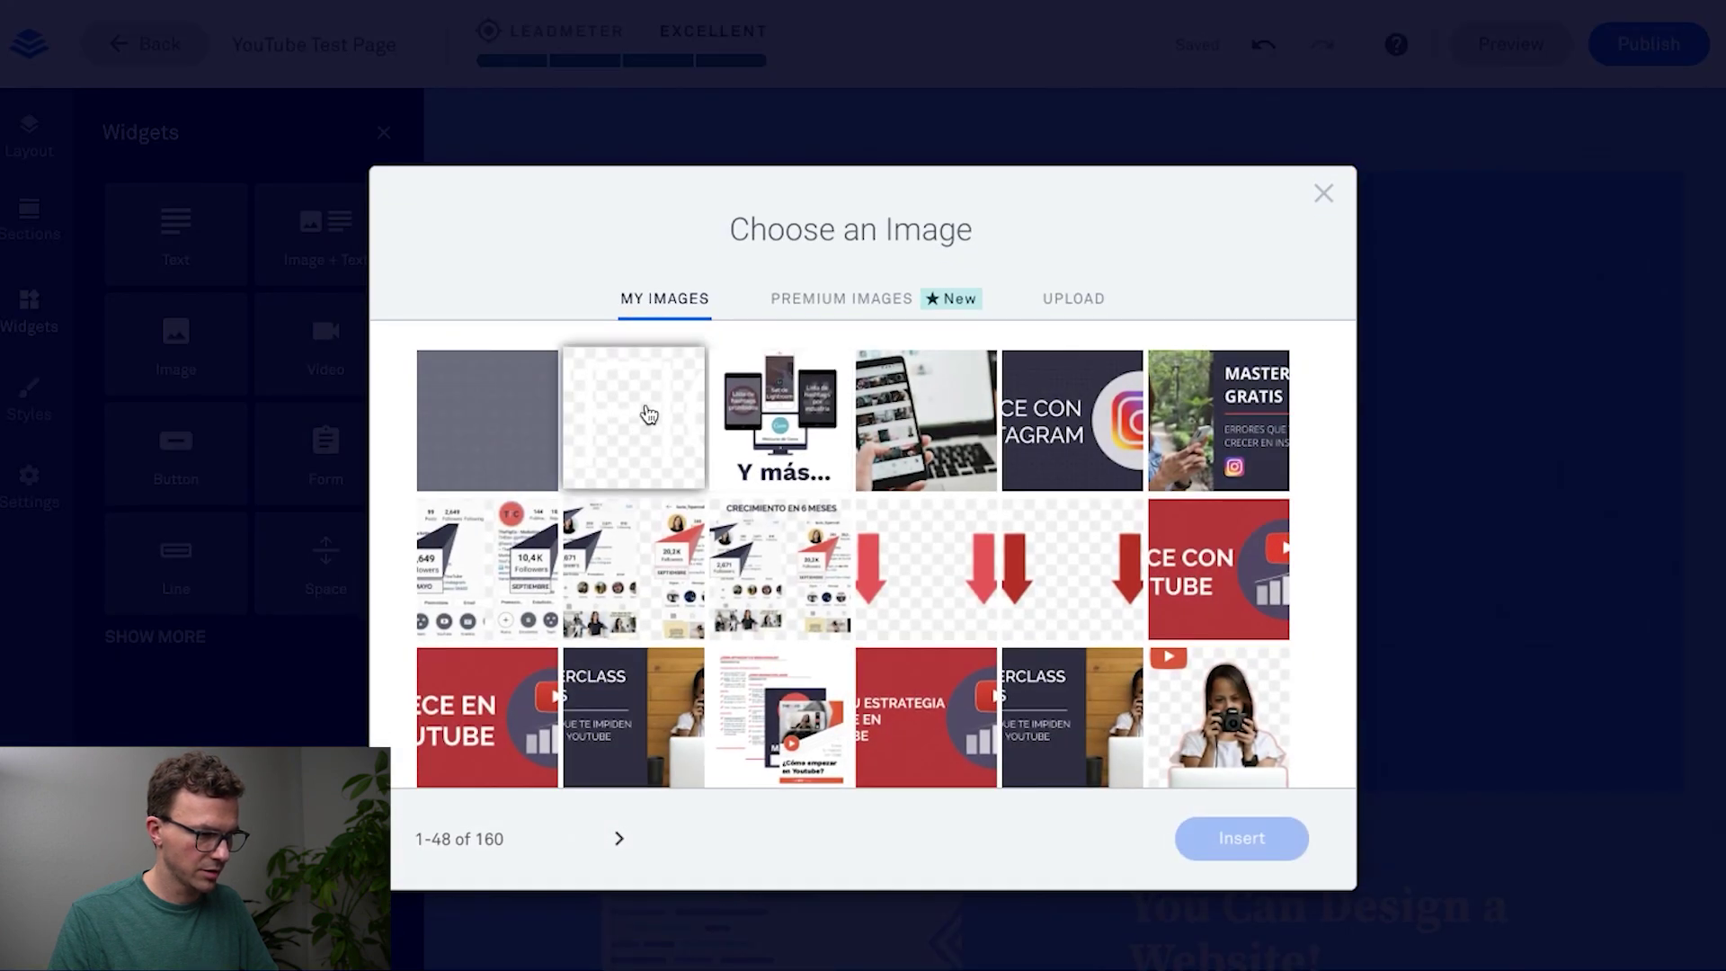
{"action": "left_click", "coordinate": [1062, 304]}
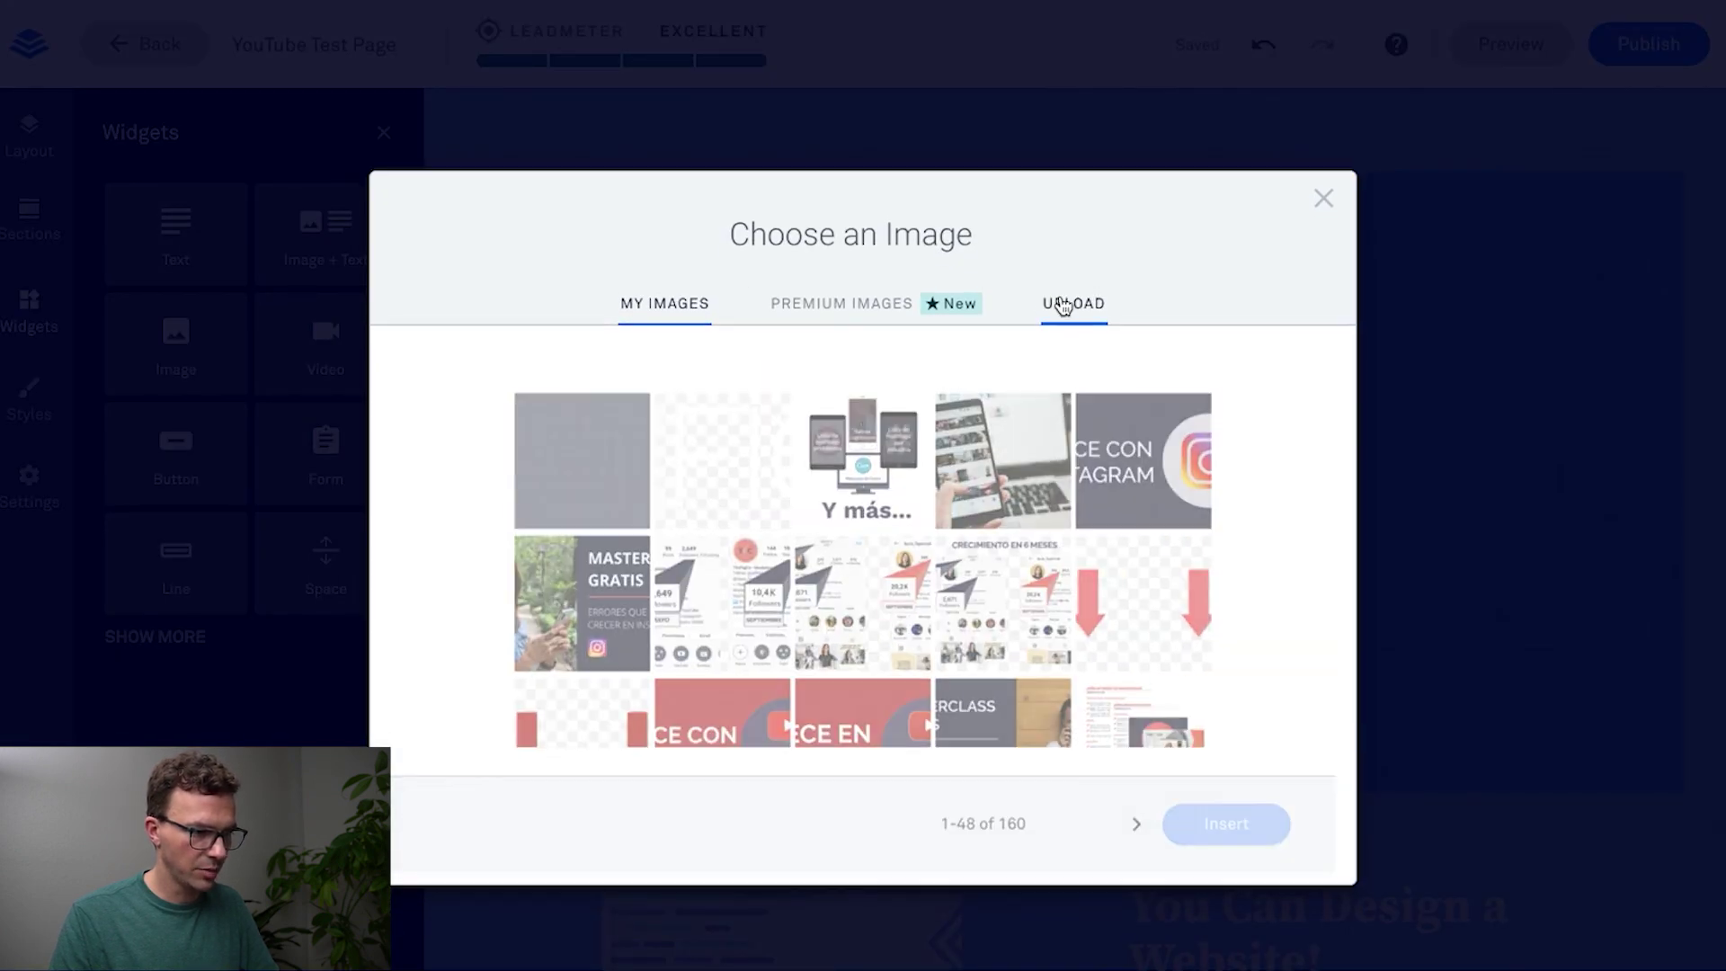
{"action": "key", "text": "super+Tab"}
{"action": "key", "text": "super+Tab"}
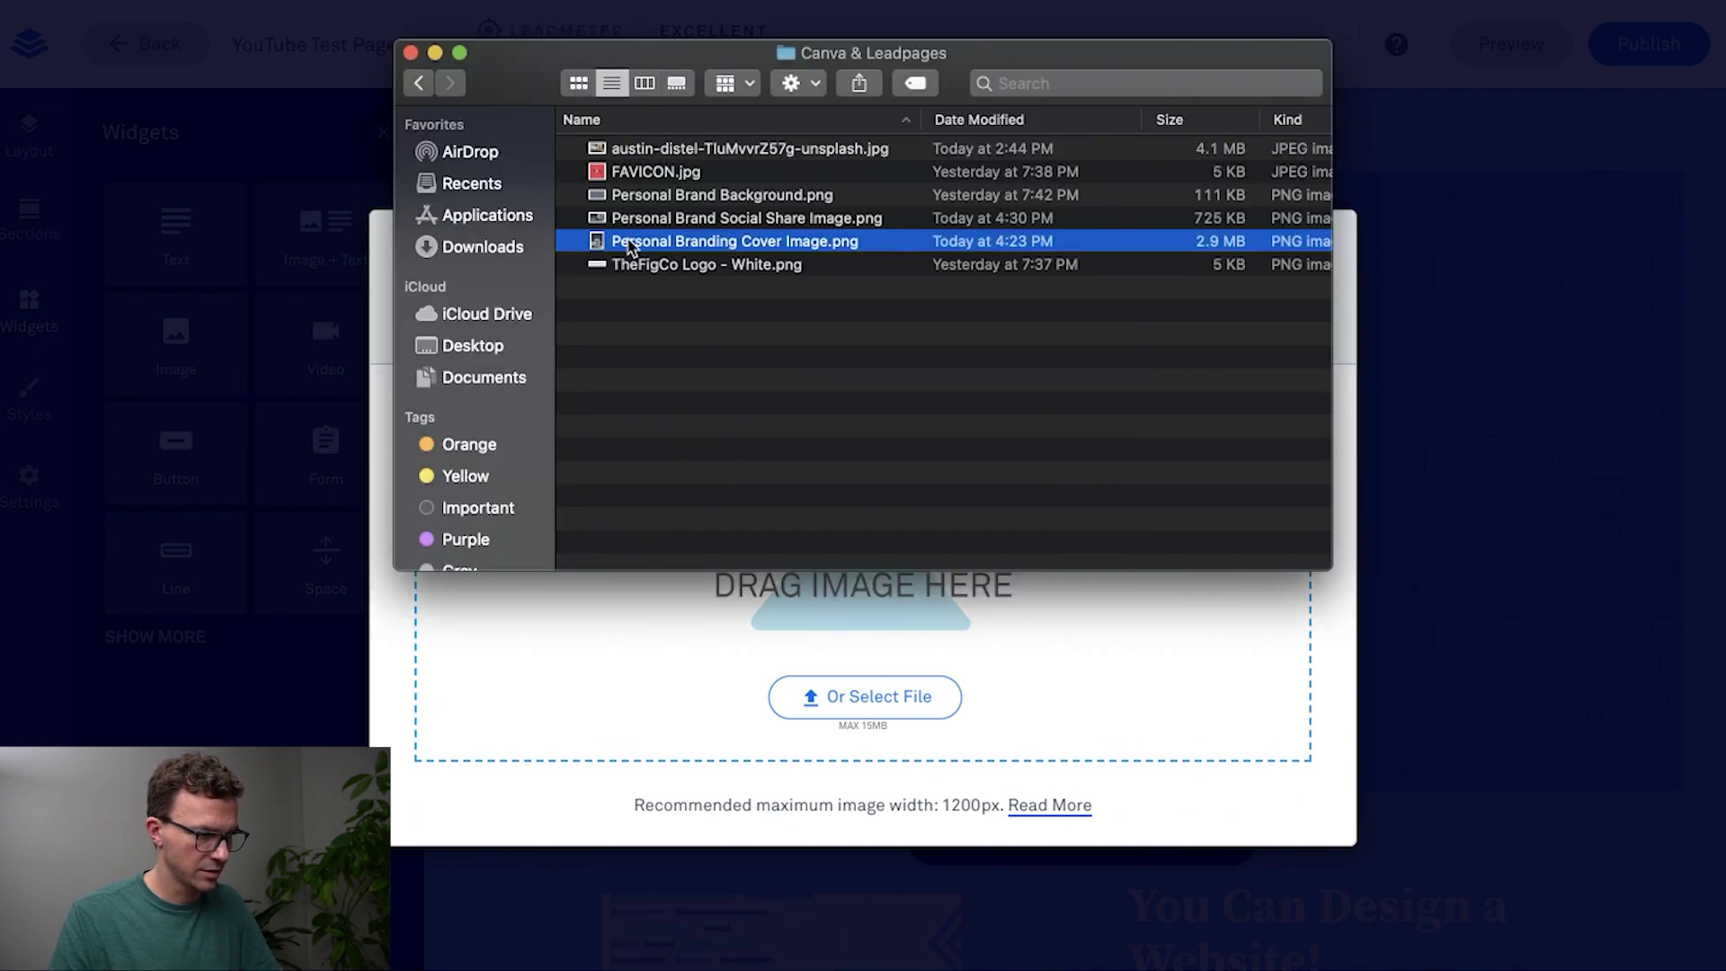
{"action": "left_click", "coordinate": [655, 264]}
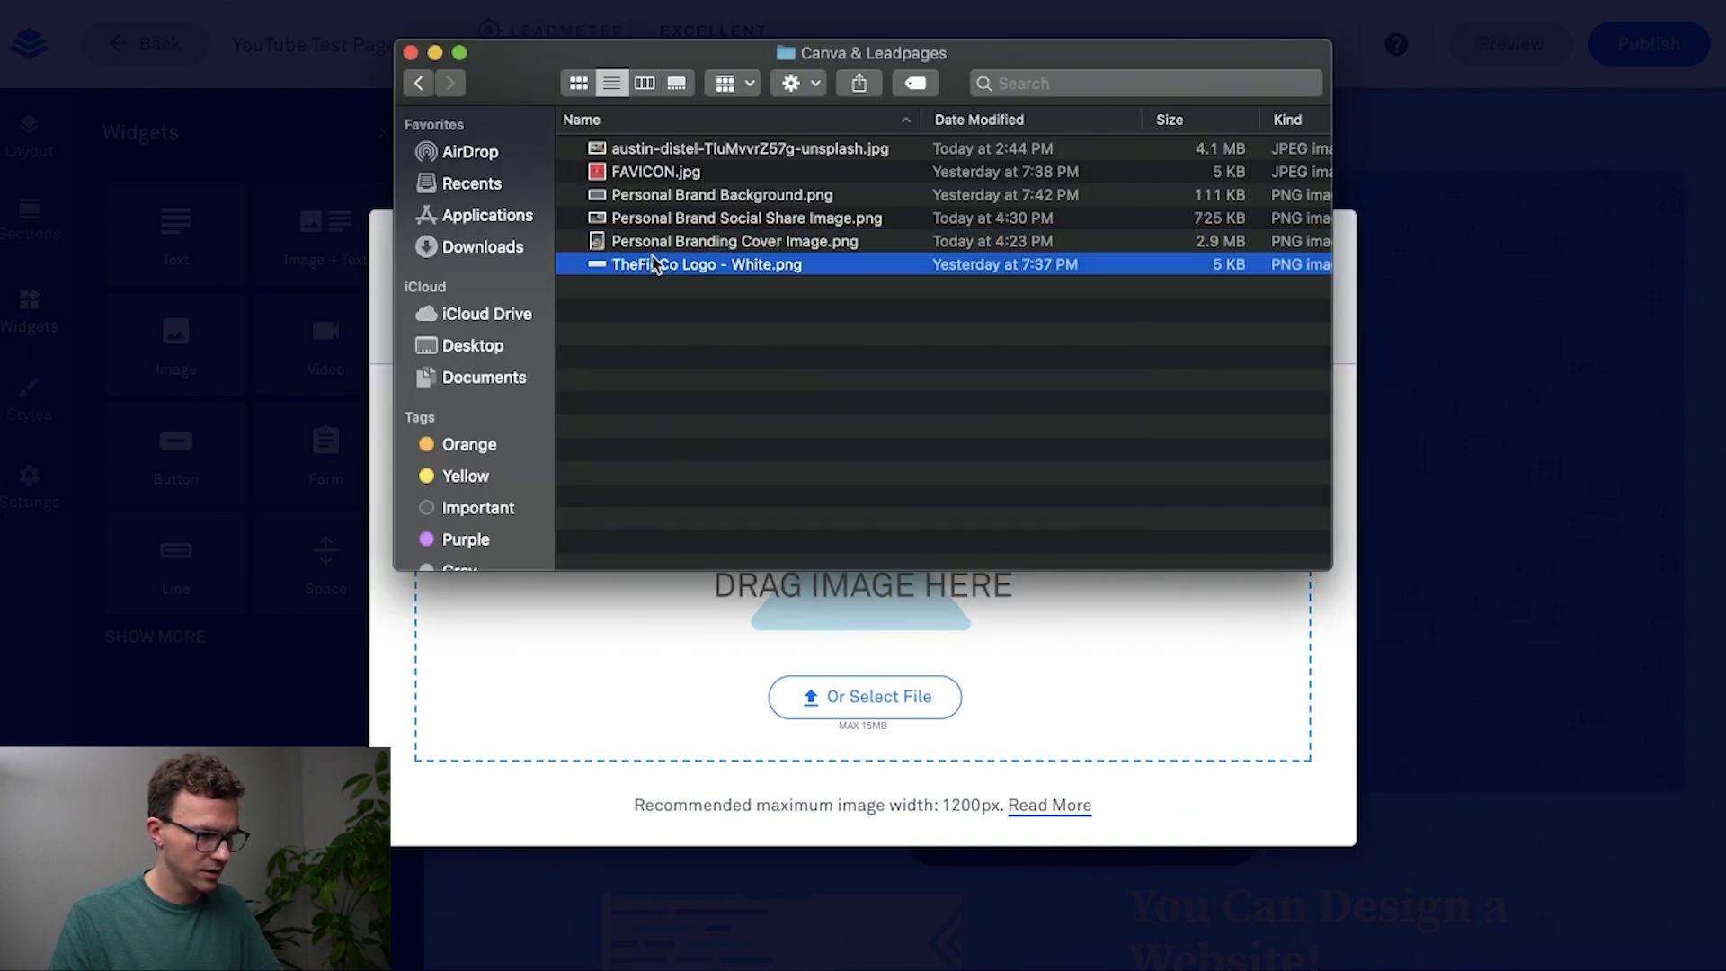
{"action": "left_click_drag", "start_coordinate": [661, 267], "coordinate": [897, 650]}
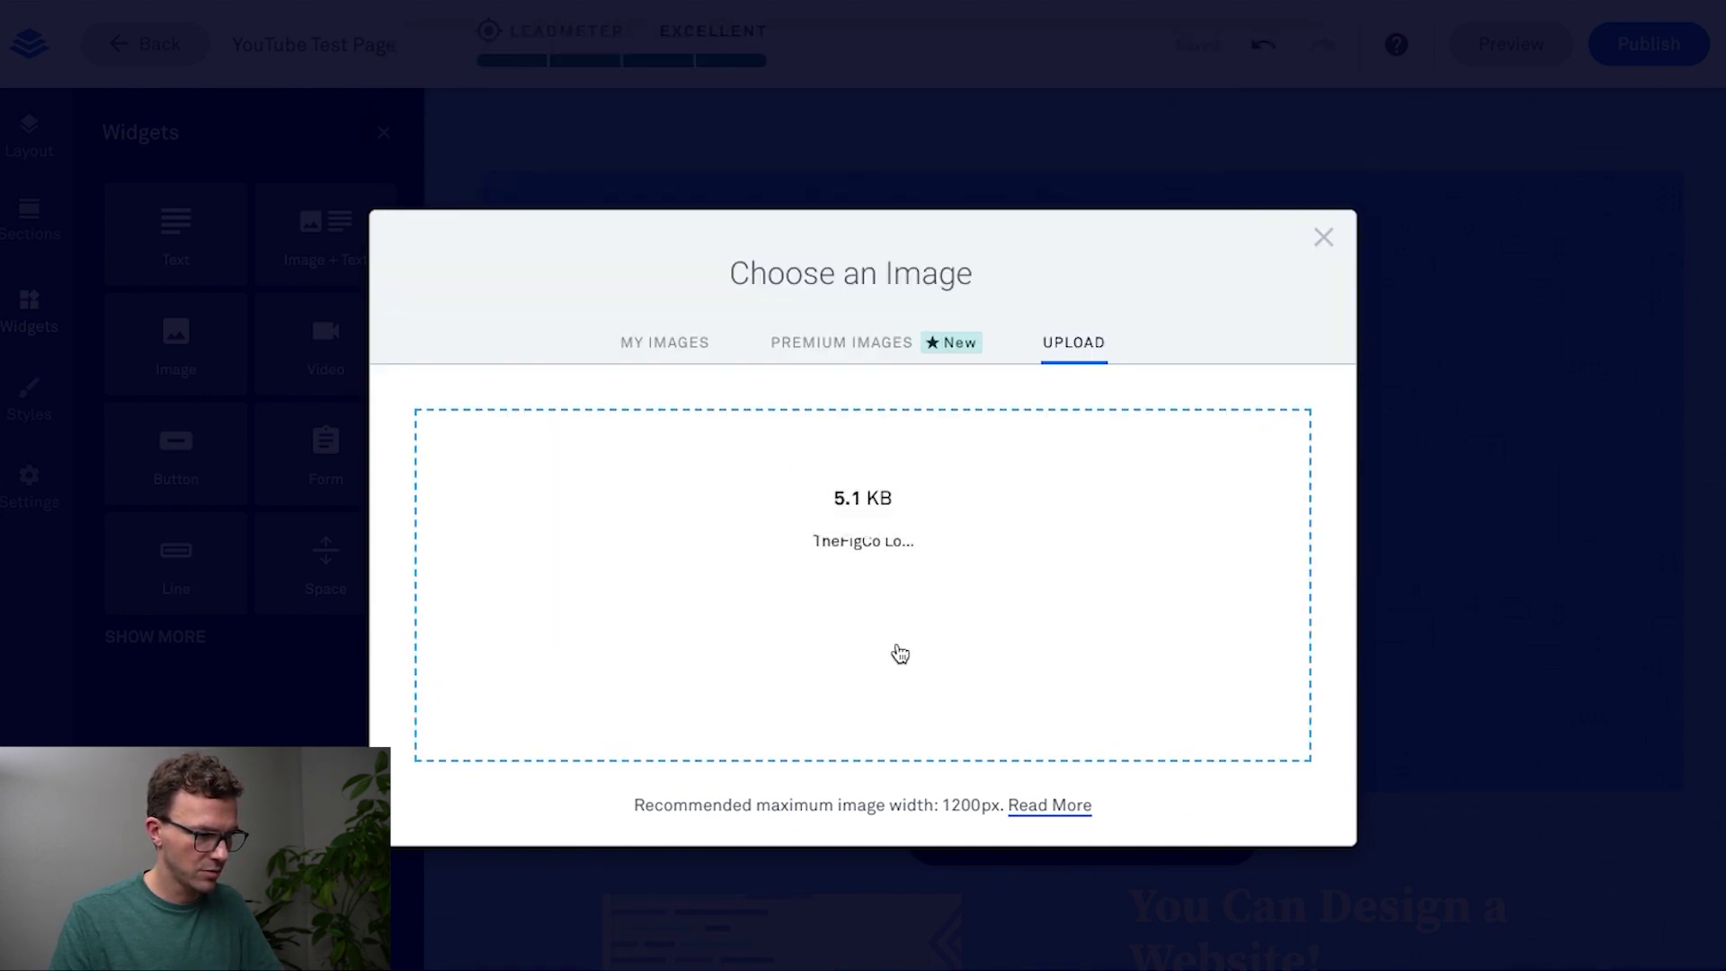
{"action": "left_click", "coordinate": [1237, 840]}
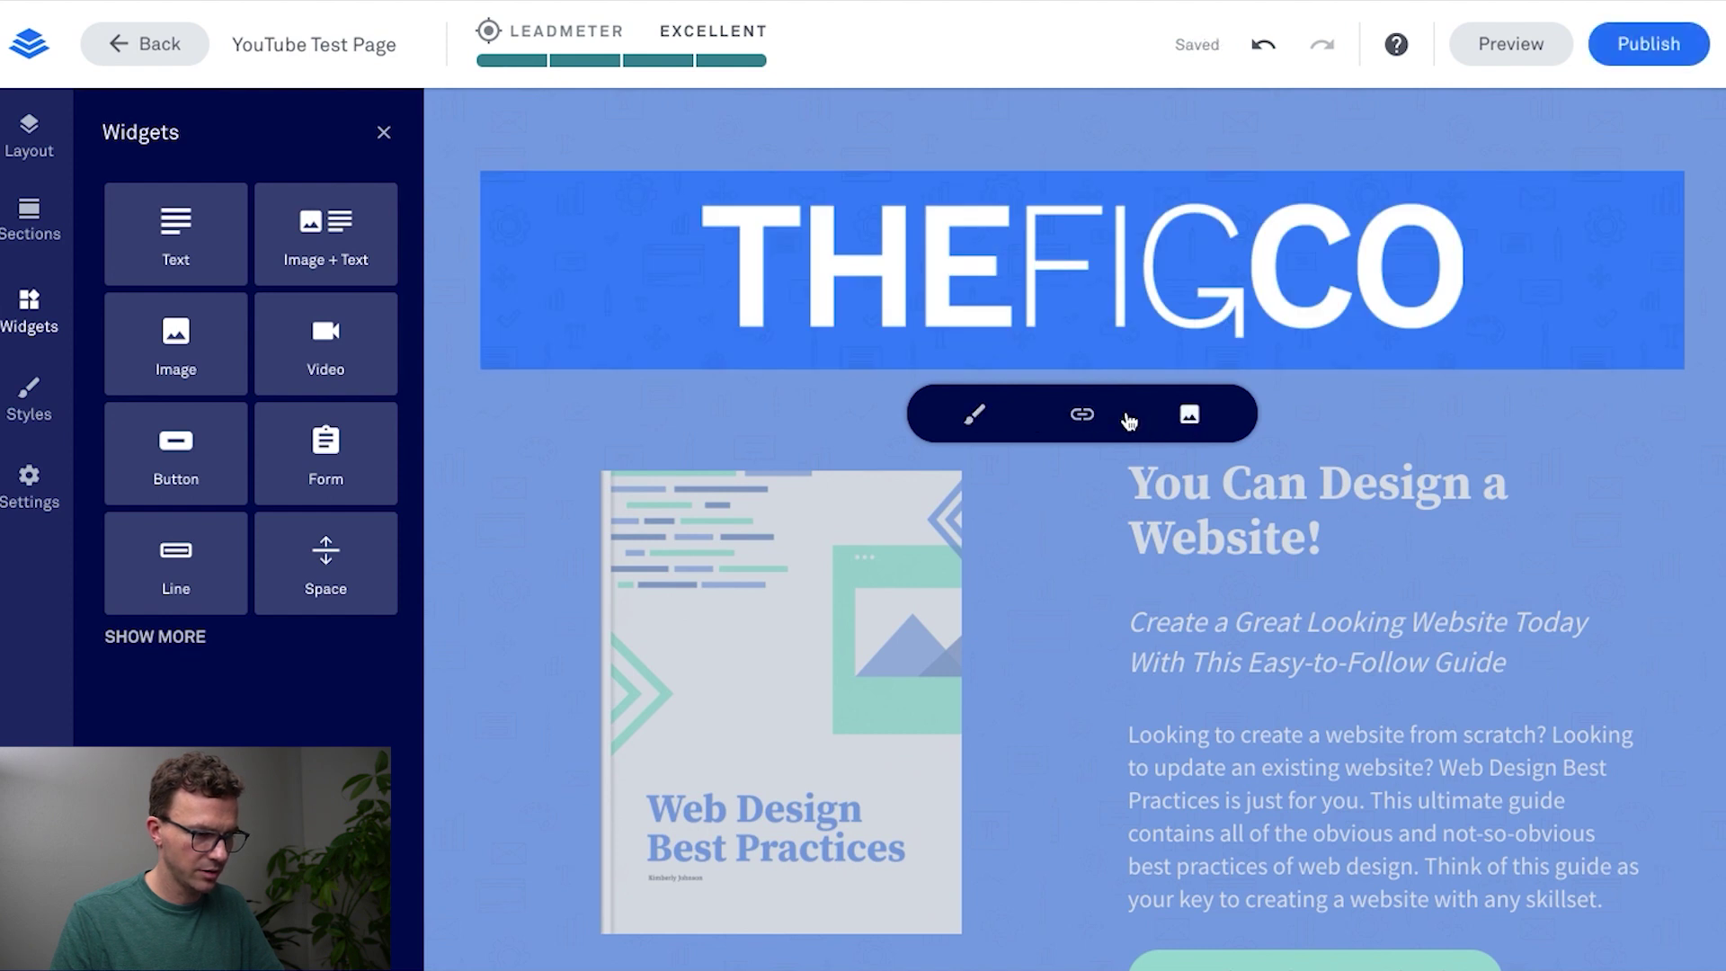
Step: Resize the TheFigCo logo to 24% width and centre it in the header
{"action": "left_click", "coordinate": [974, 416]}
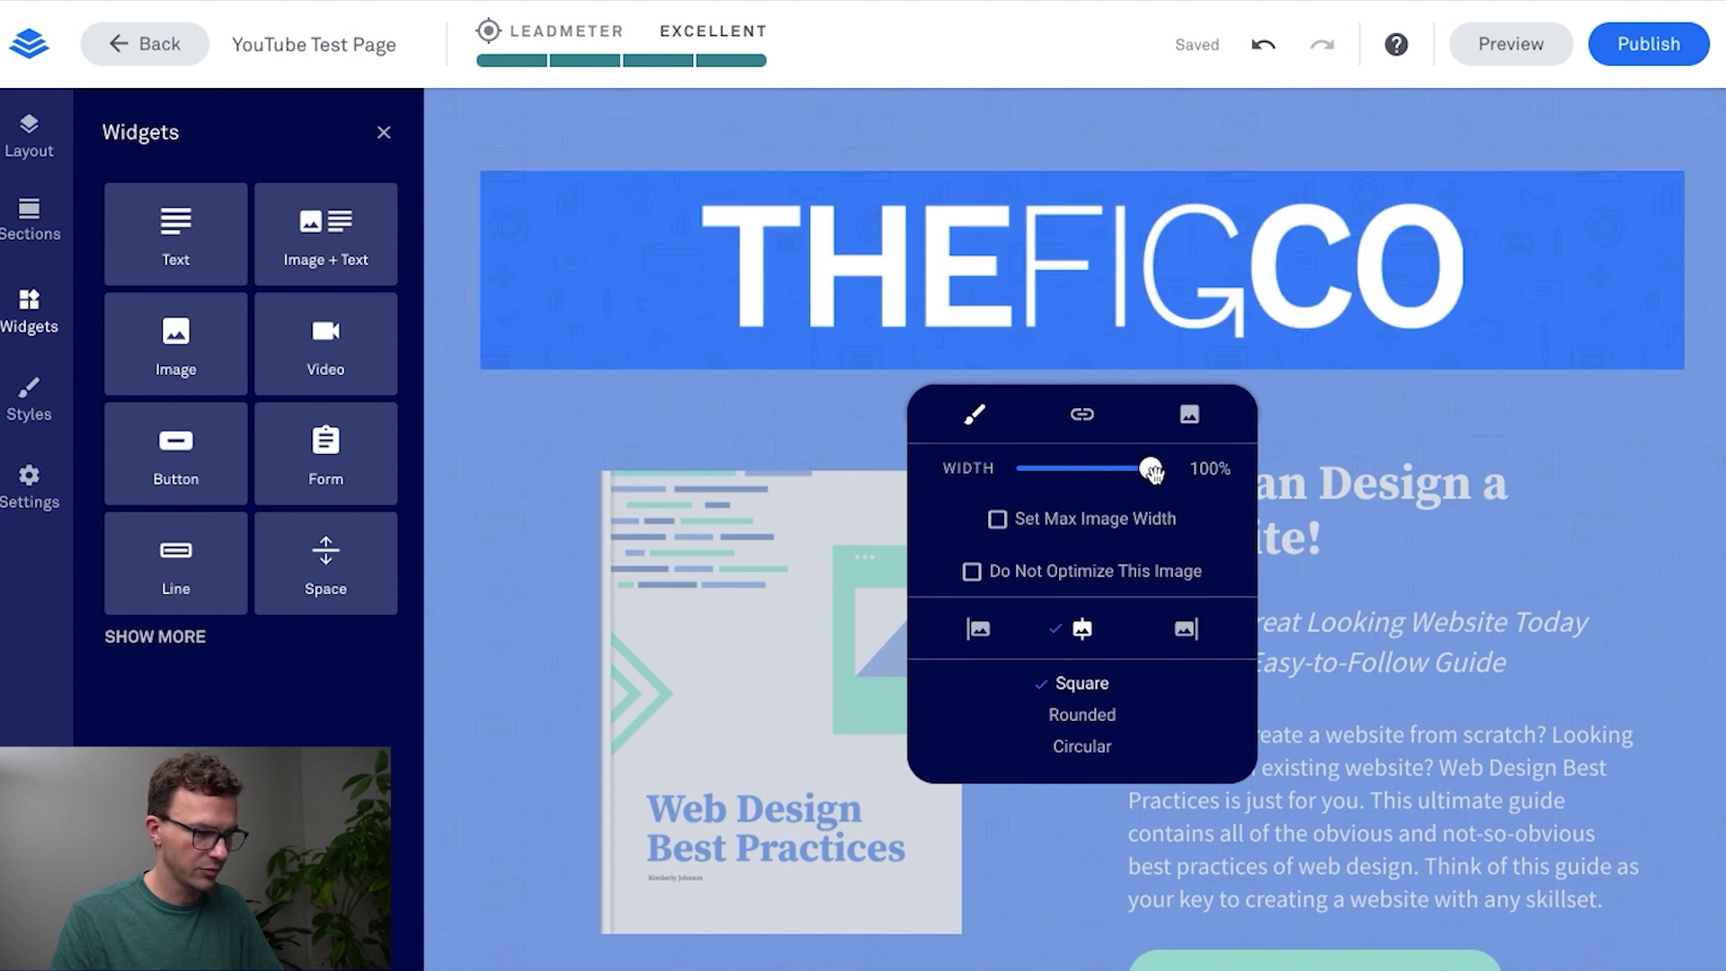
{"action": "left_click_drag", "start_coordinate": [1153, 471], "coordinate": [1040, 461]}
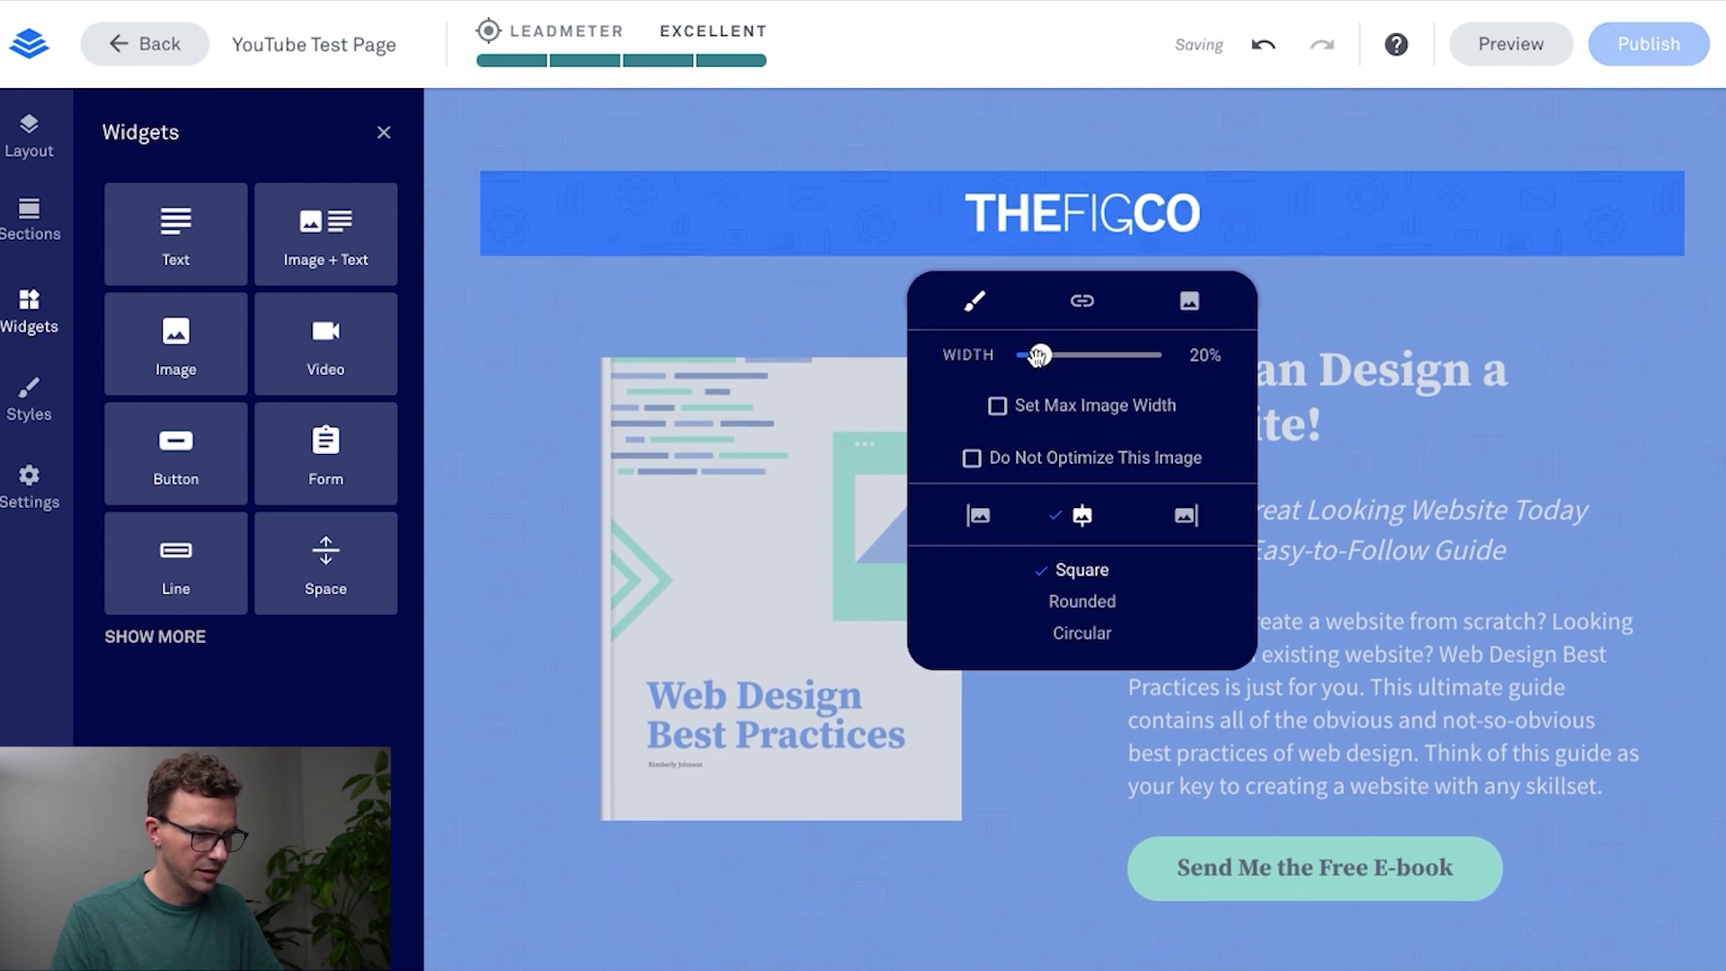
{"action": "left_click_drag", "start_coordinate": [1041, 355], "coordinate": [1045, 359]}
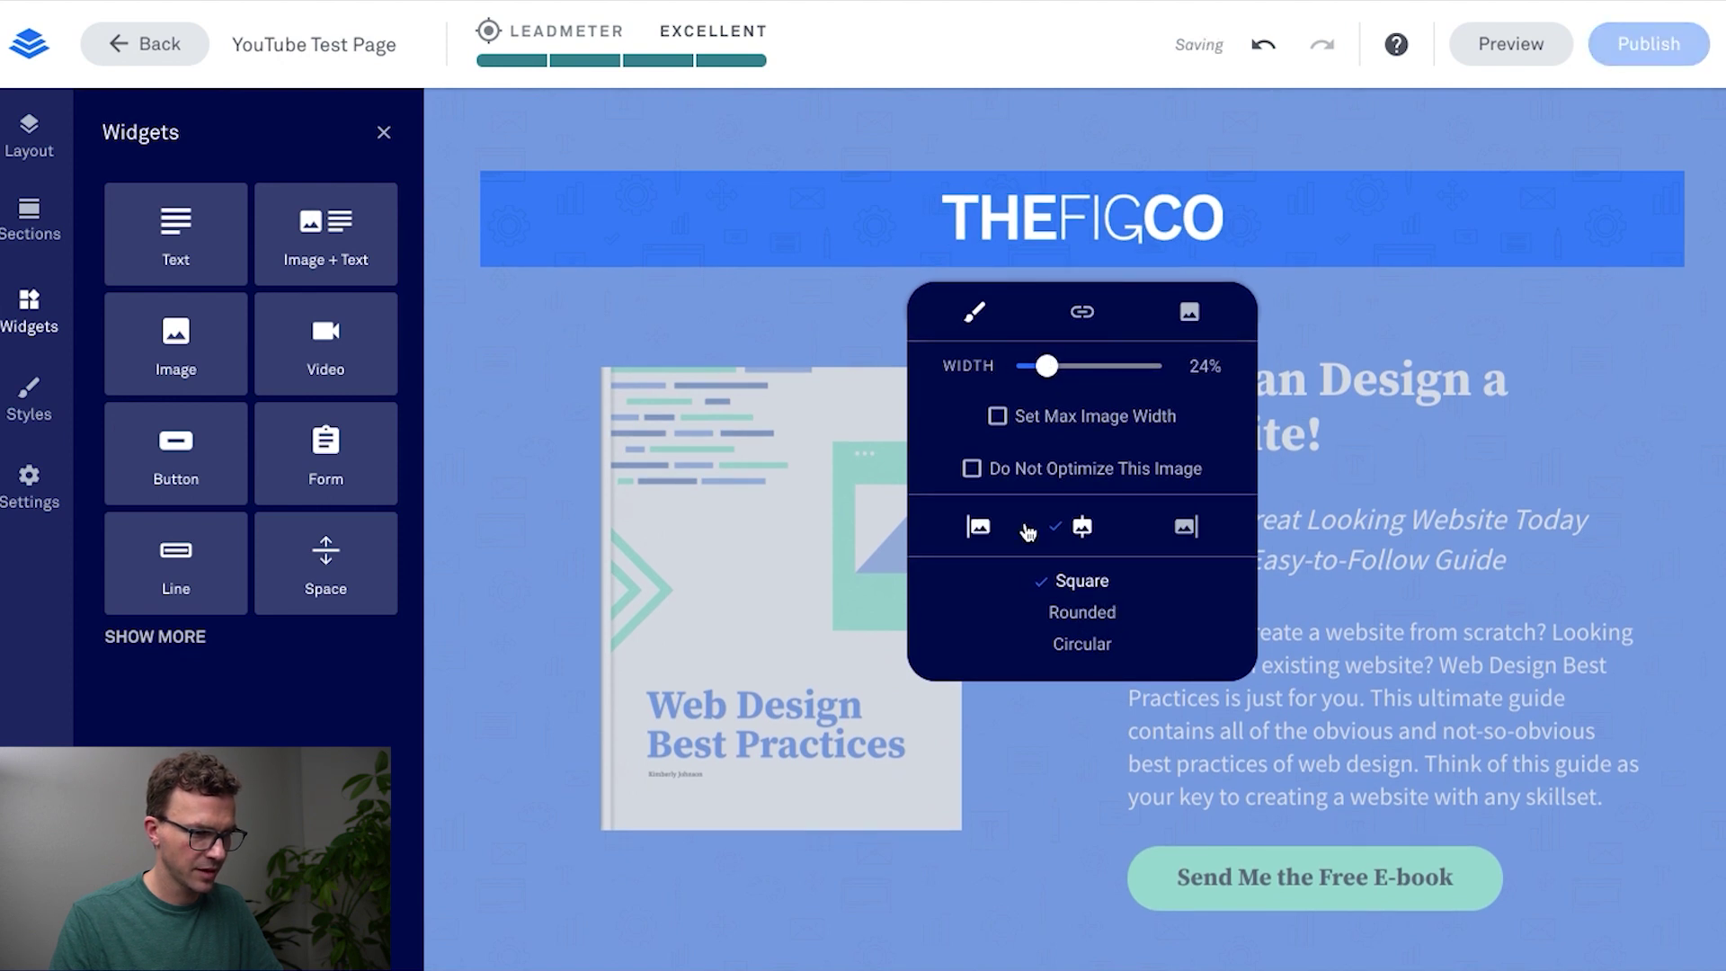
{"action": "left_click", "coordinate": [977, 526]}
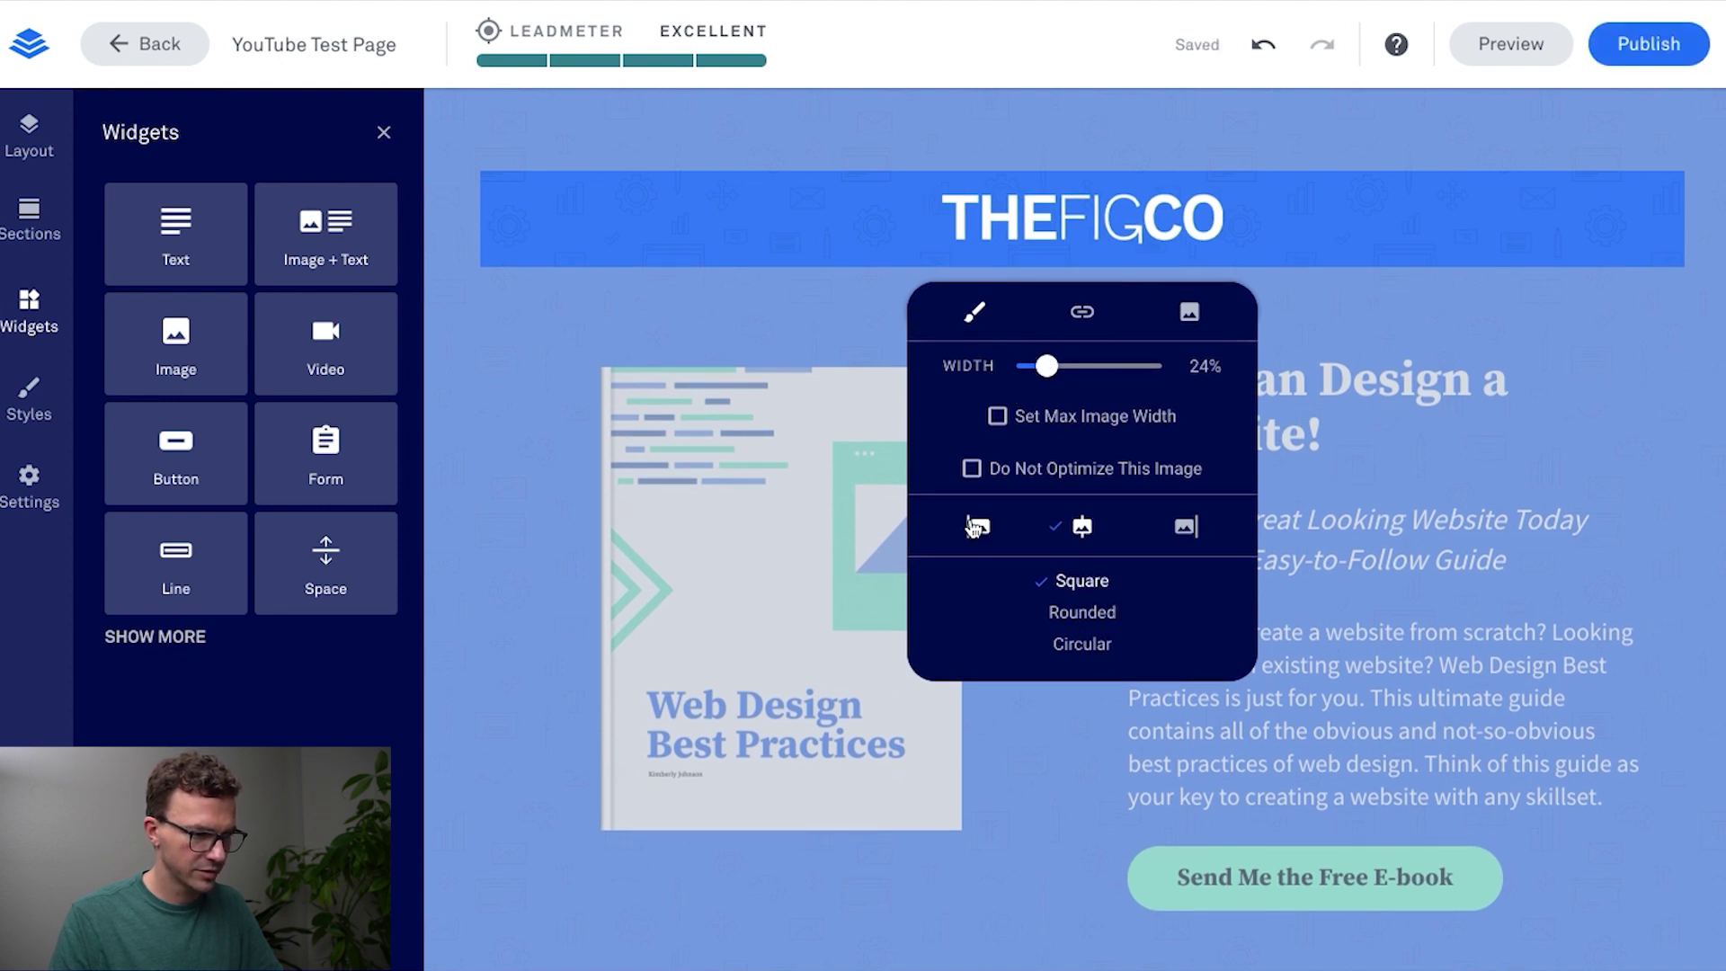
{"action": "left_click", "coordinate": [1185, 526]}
{"action": "left_click", "coordinate": [1082, 526]}
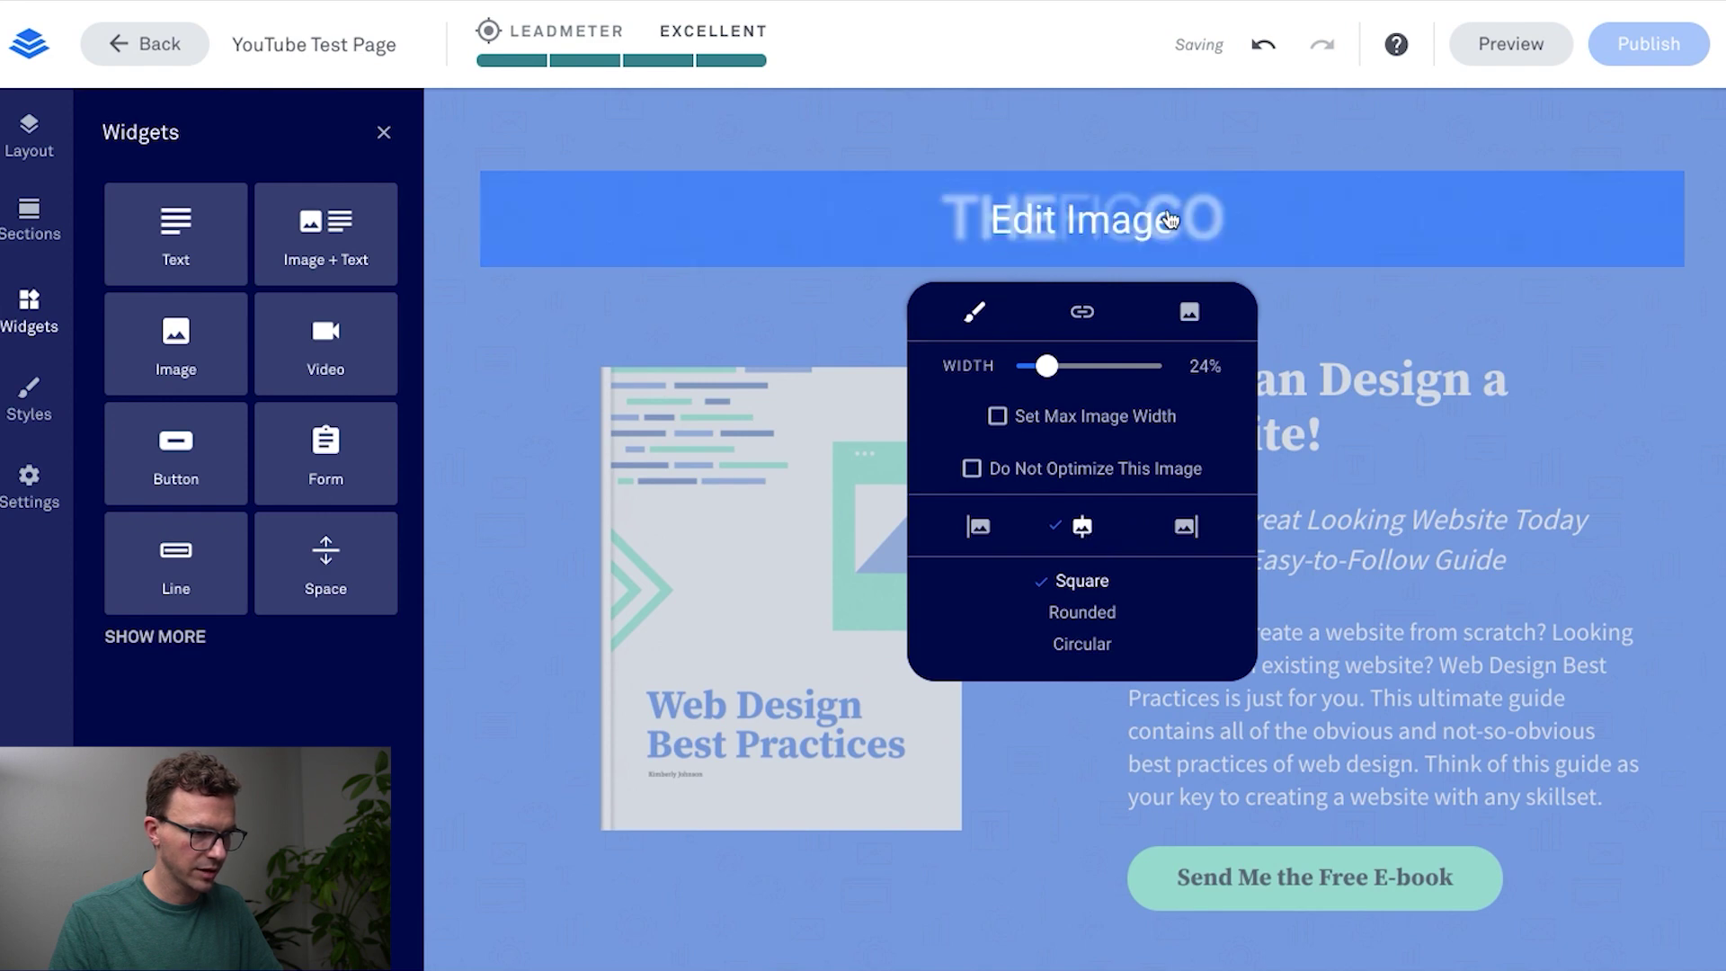
{"action": "left_click", "coordinate": [1694, 353]}
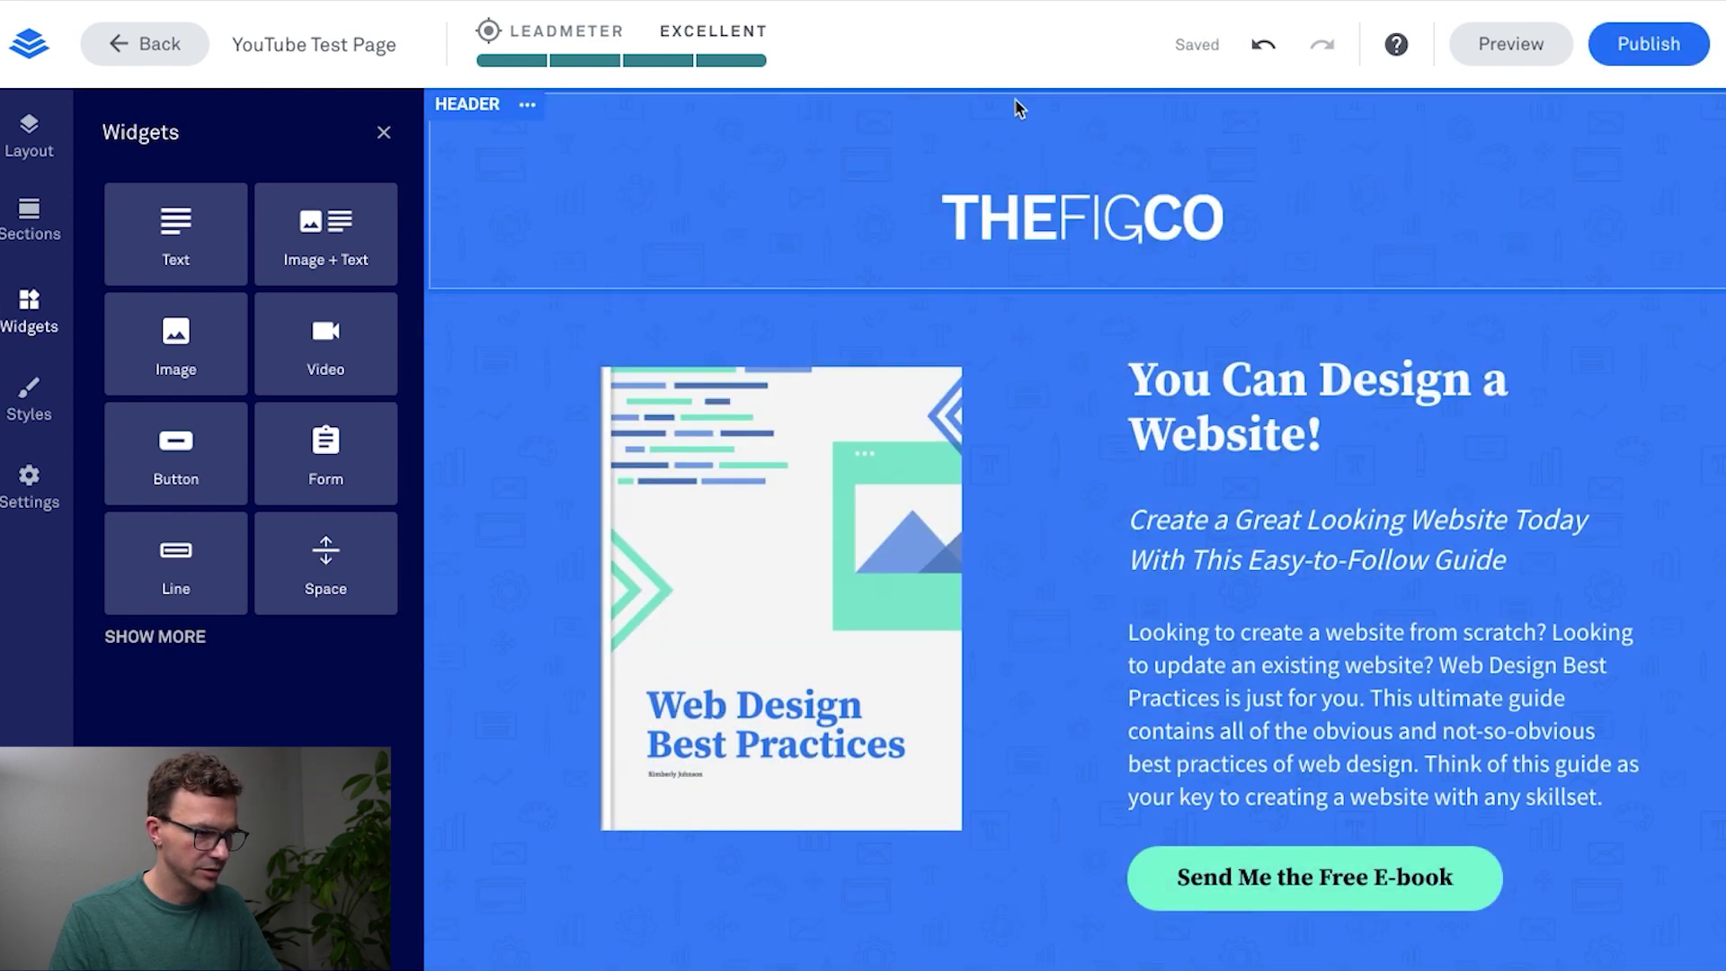
Step: Set the header section's top padding to 0 in its section settings
{"action": "left_click", "coordinate": [525, 107]}
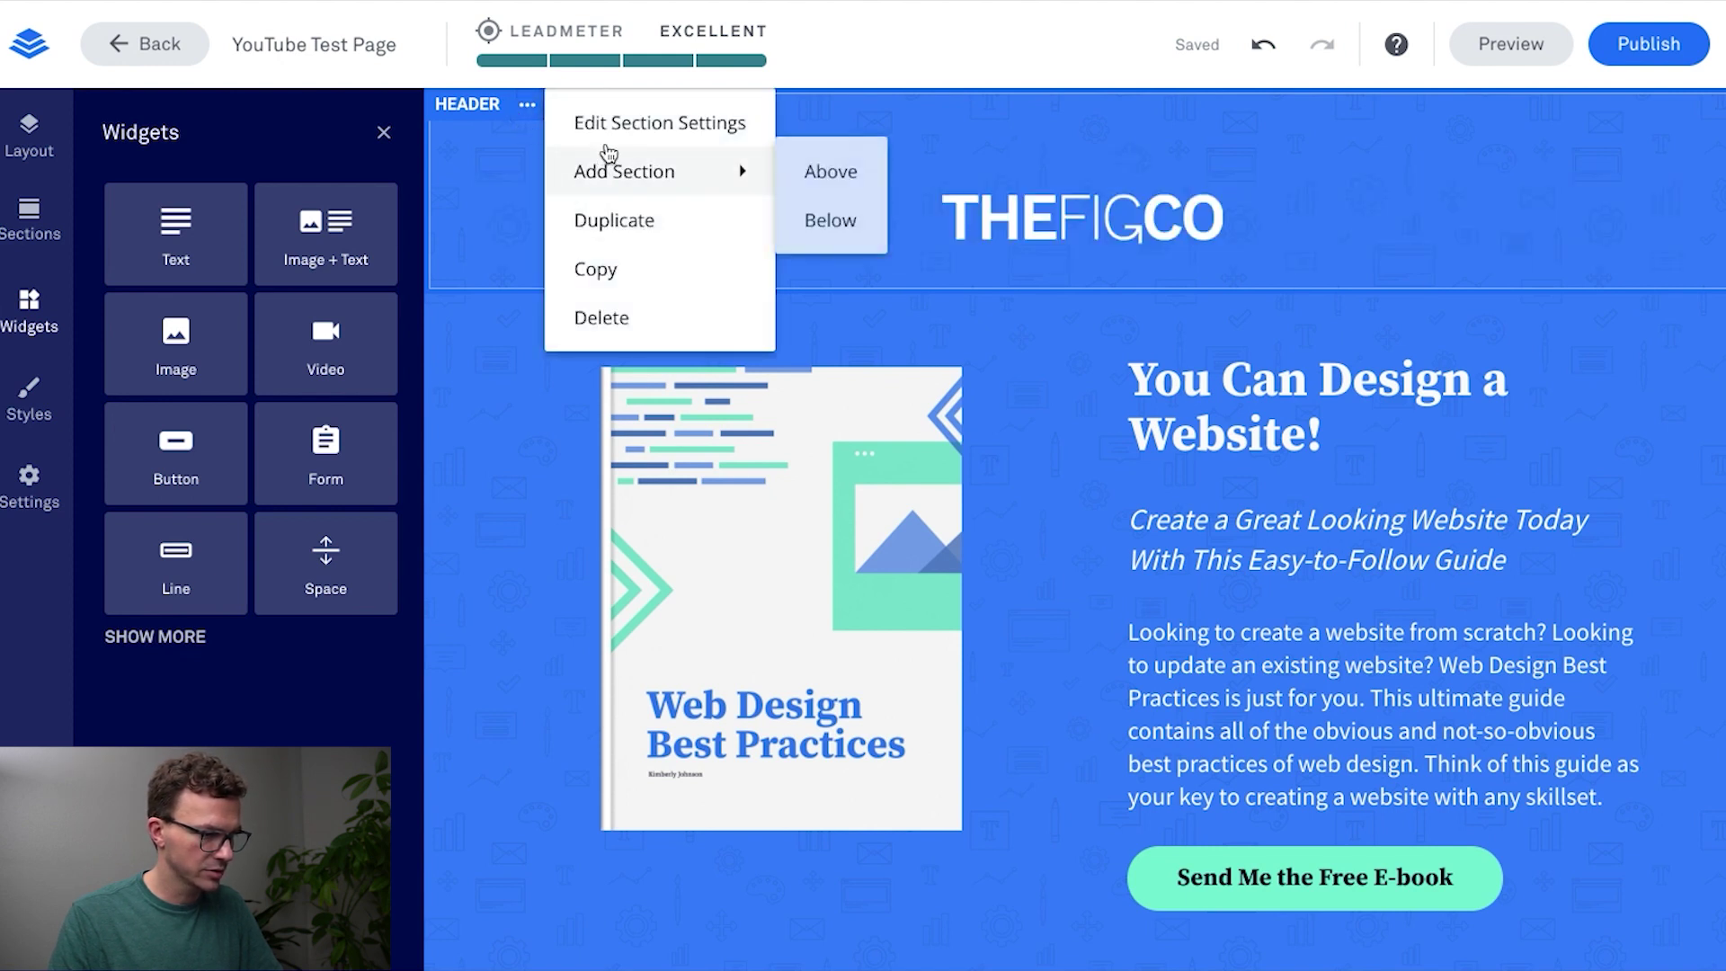
{"action": "left_click", "coordinate": [635, 136]}
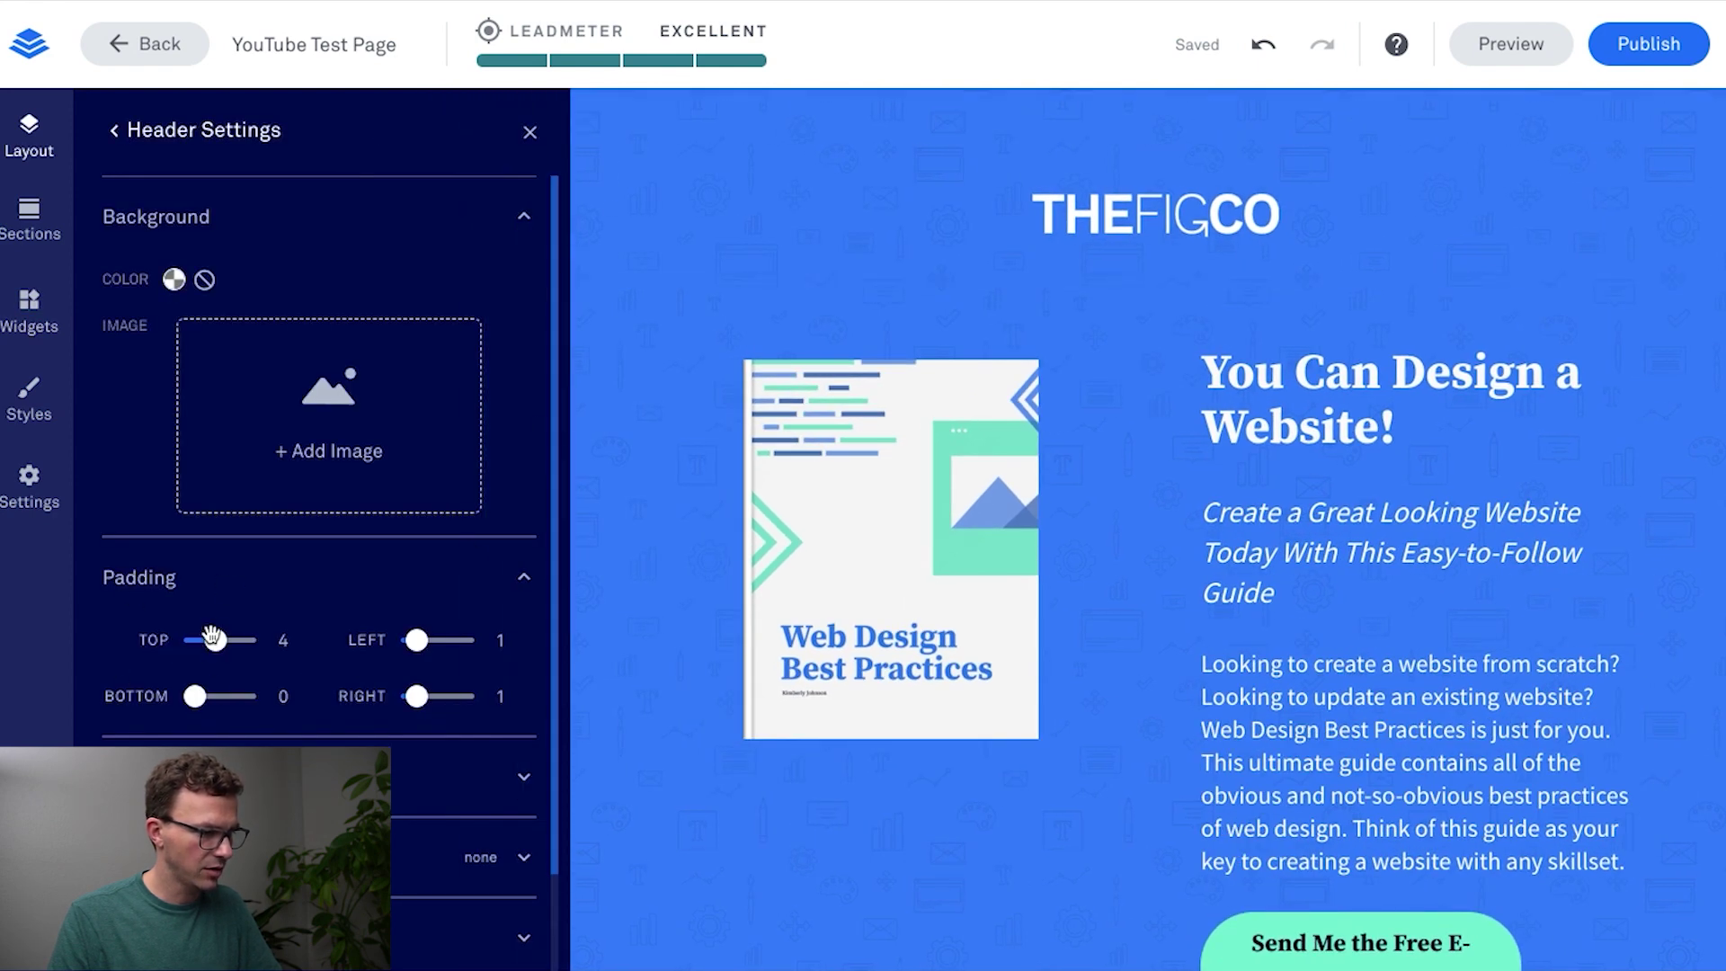
{"action": "left_click_drag", "start_coordinate": [215, 641], "coordinate": [166, 642]}
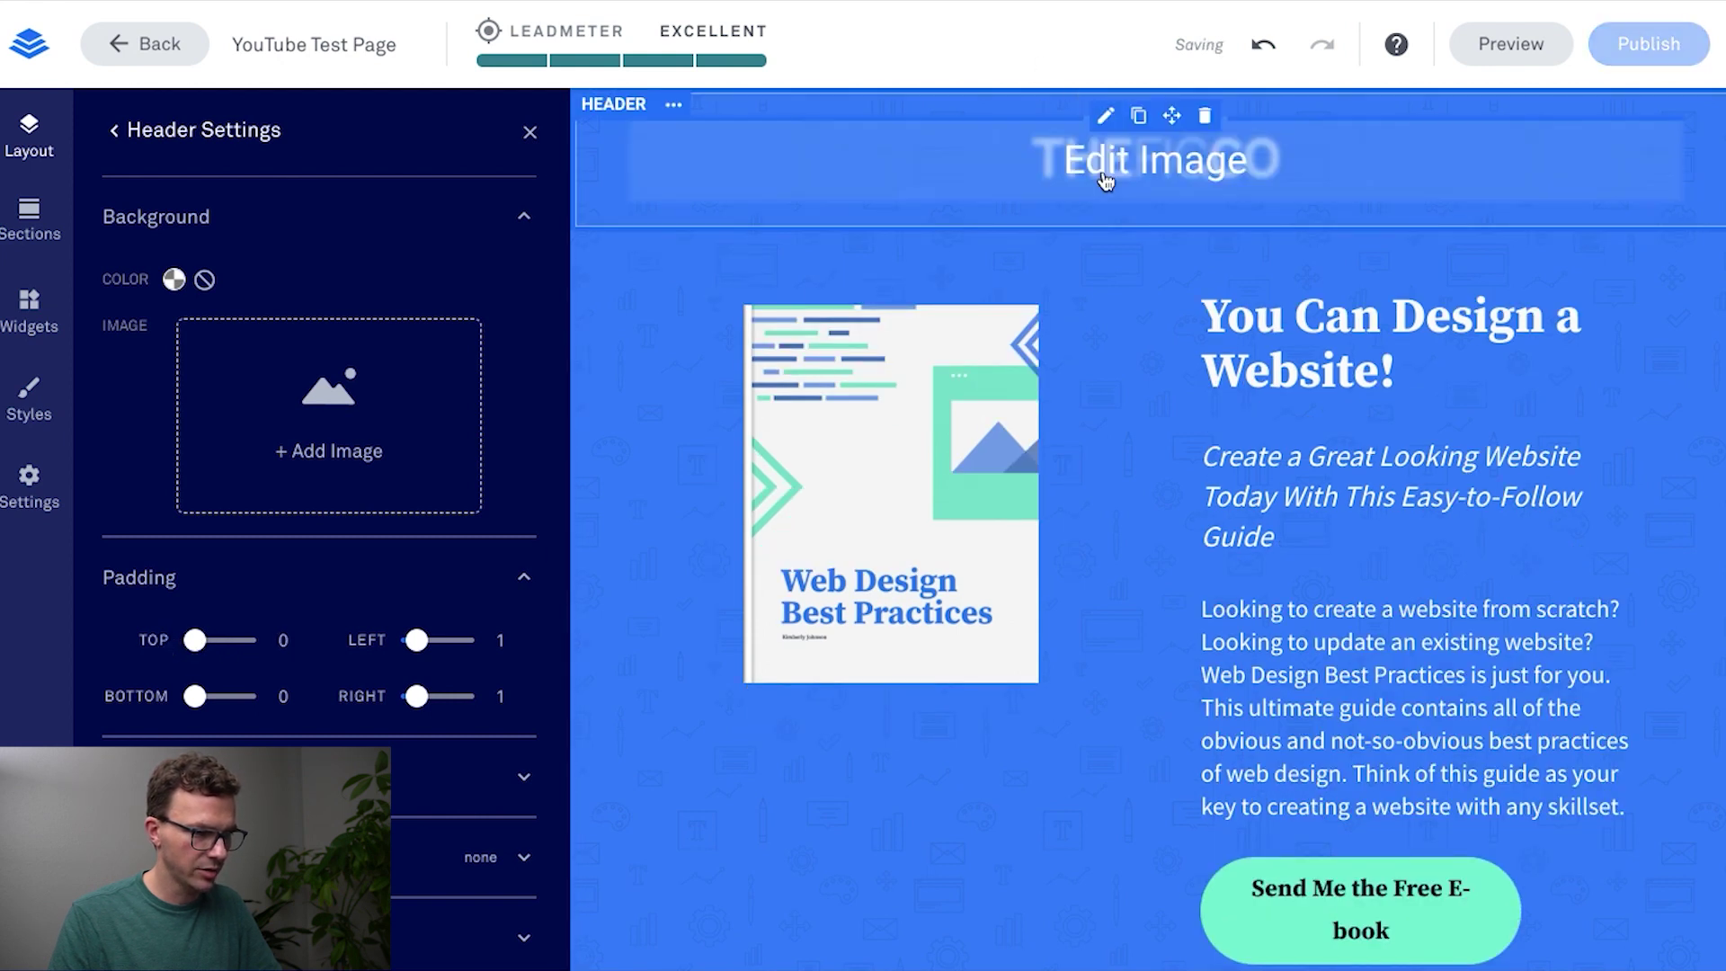
{"action": "mouse_move", "coordinate": [1118, 162]}
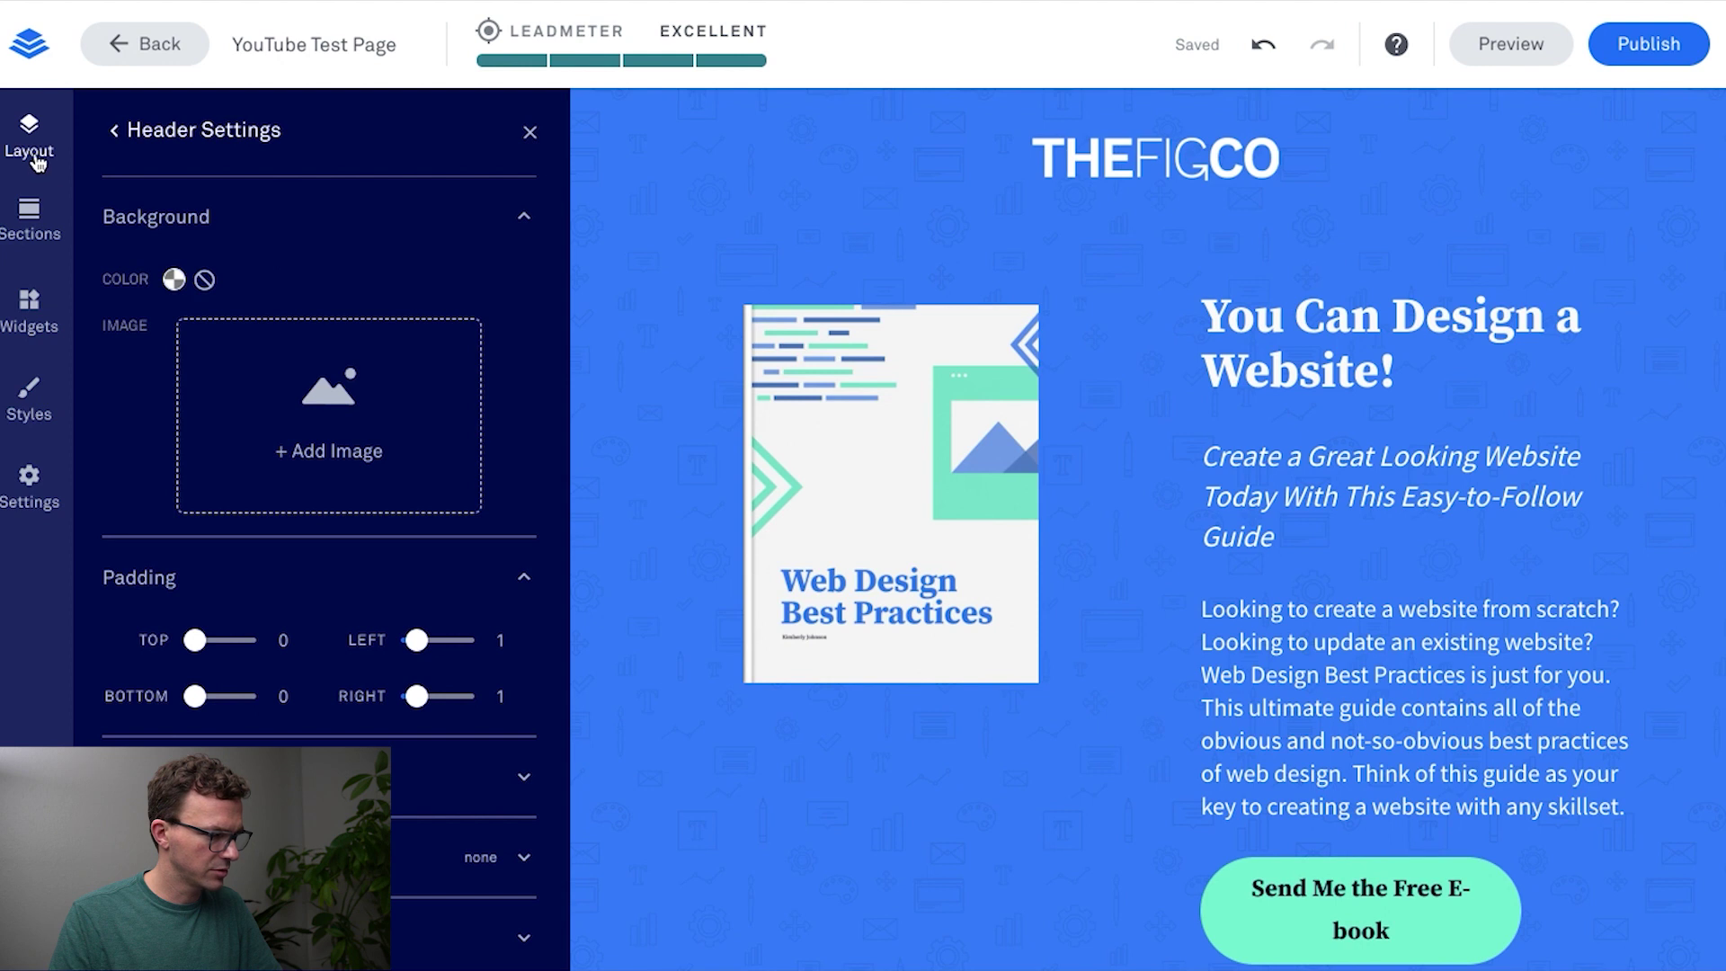
{"action": "left_click", "coordinate": [32, 399]}
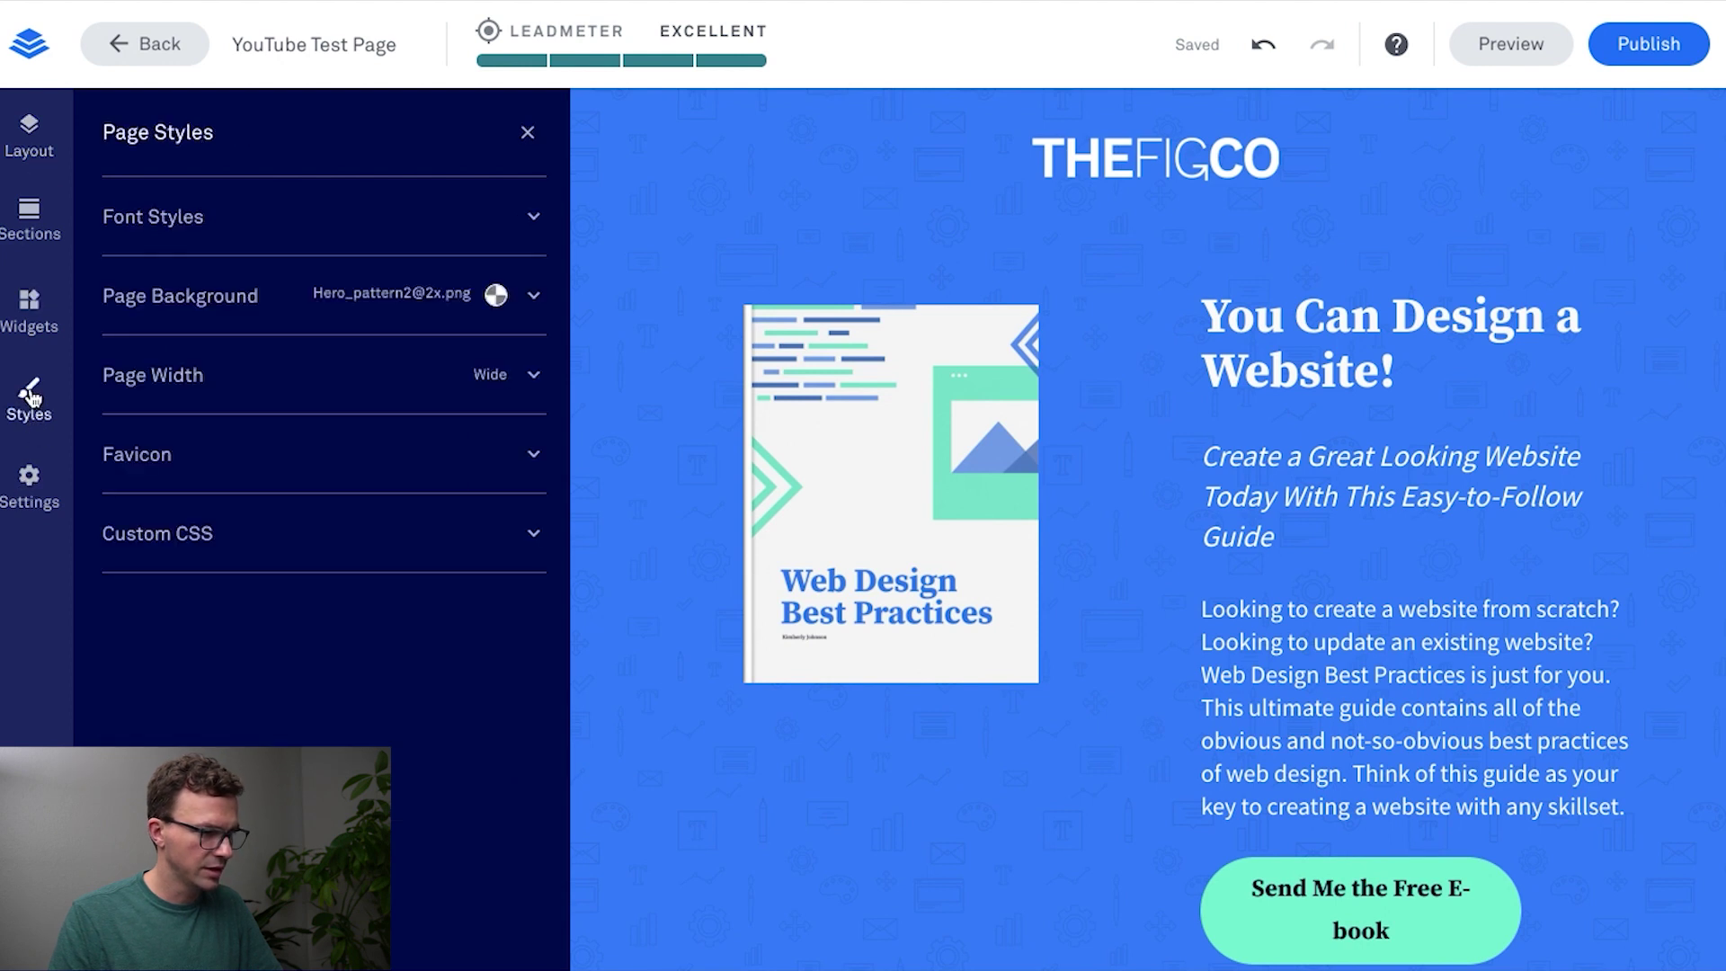
{"action": "left_click", "coordinate": [299, 305]}
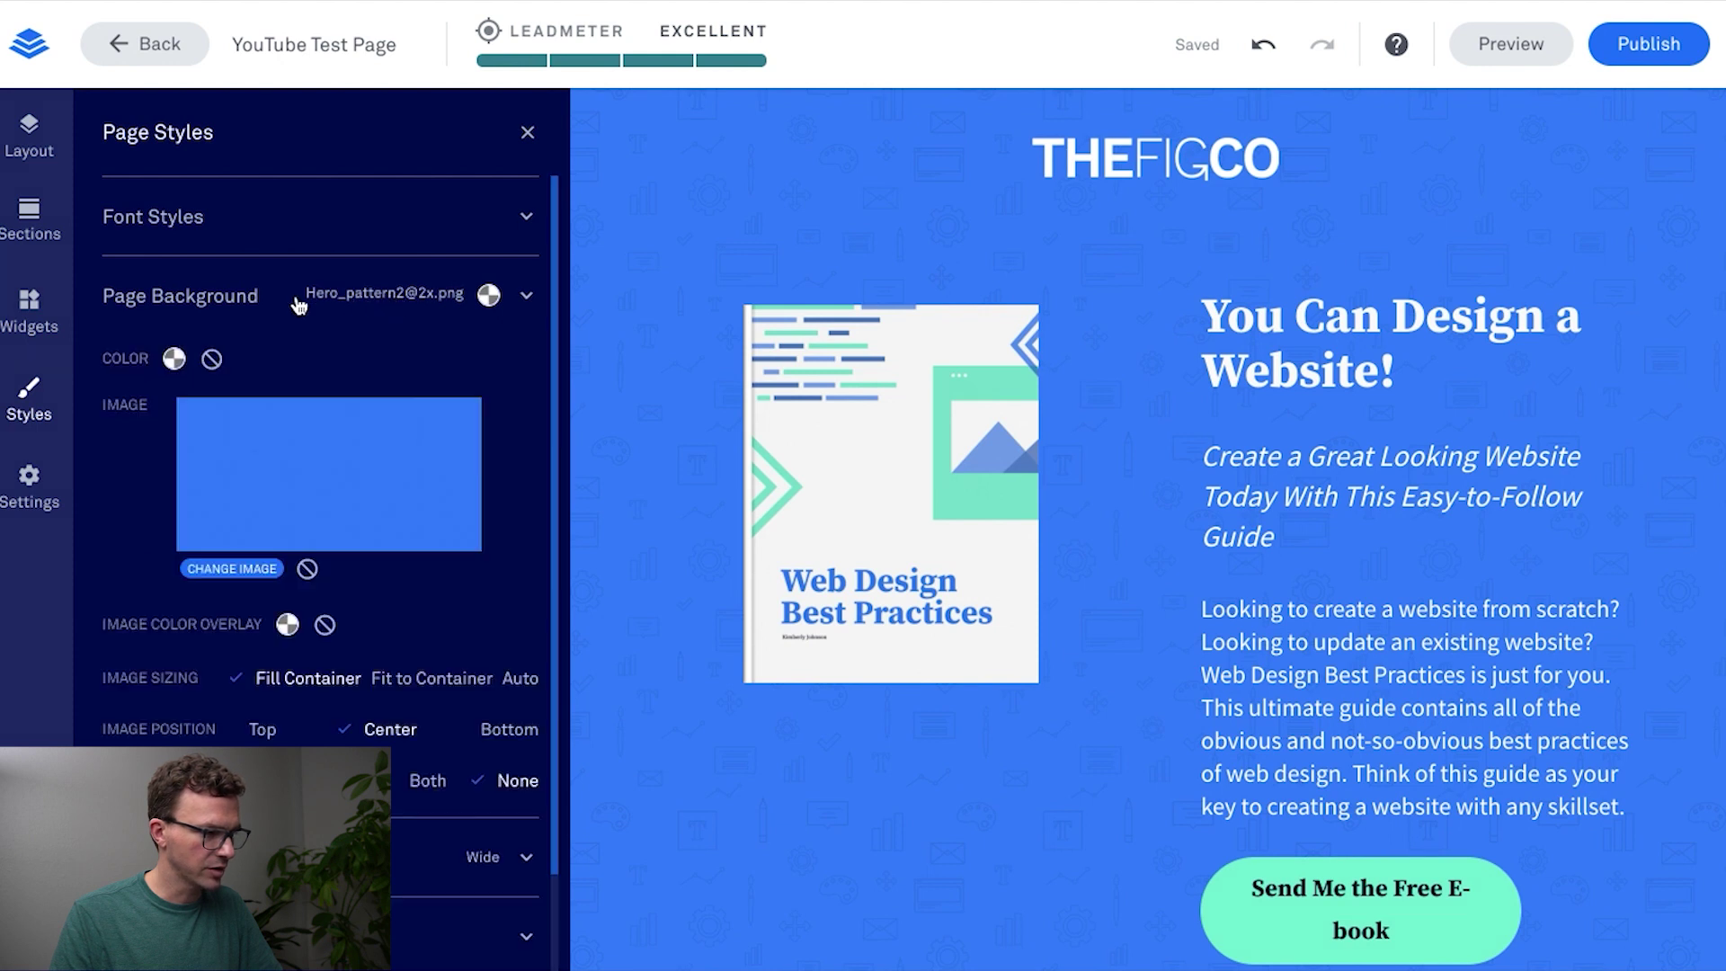
{"action": "left_click", "coordinate": [306, 572]}
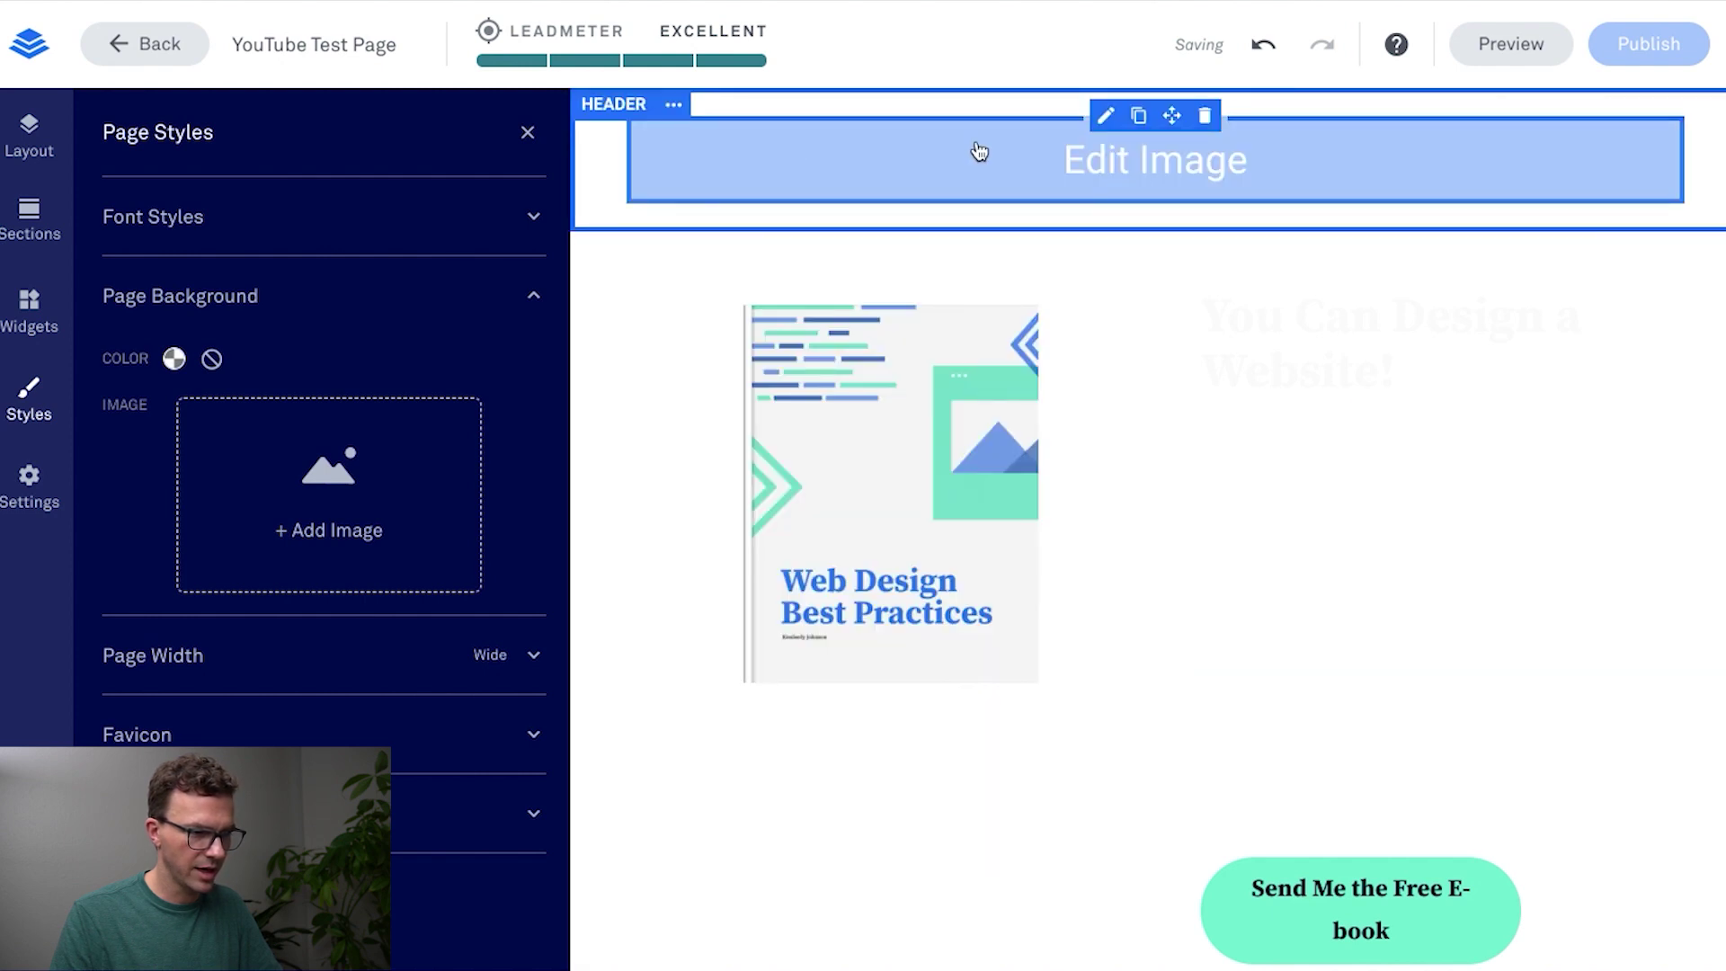
{"action": "scroll", "coordinate": [1293, 494], "scroll_direction": "down", "scroll_amount": 4}
{"action": "scroll", "coordinate": [1293, 494], "scroll_direction": "up", "scroll_amount": 4}
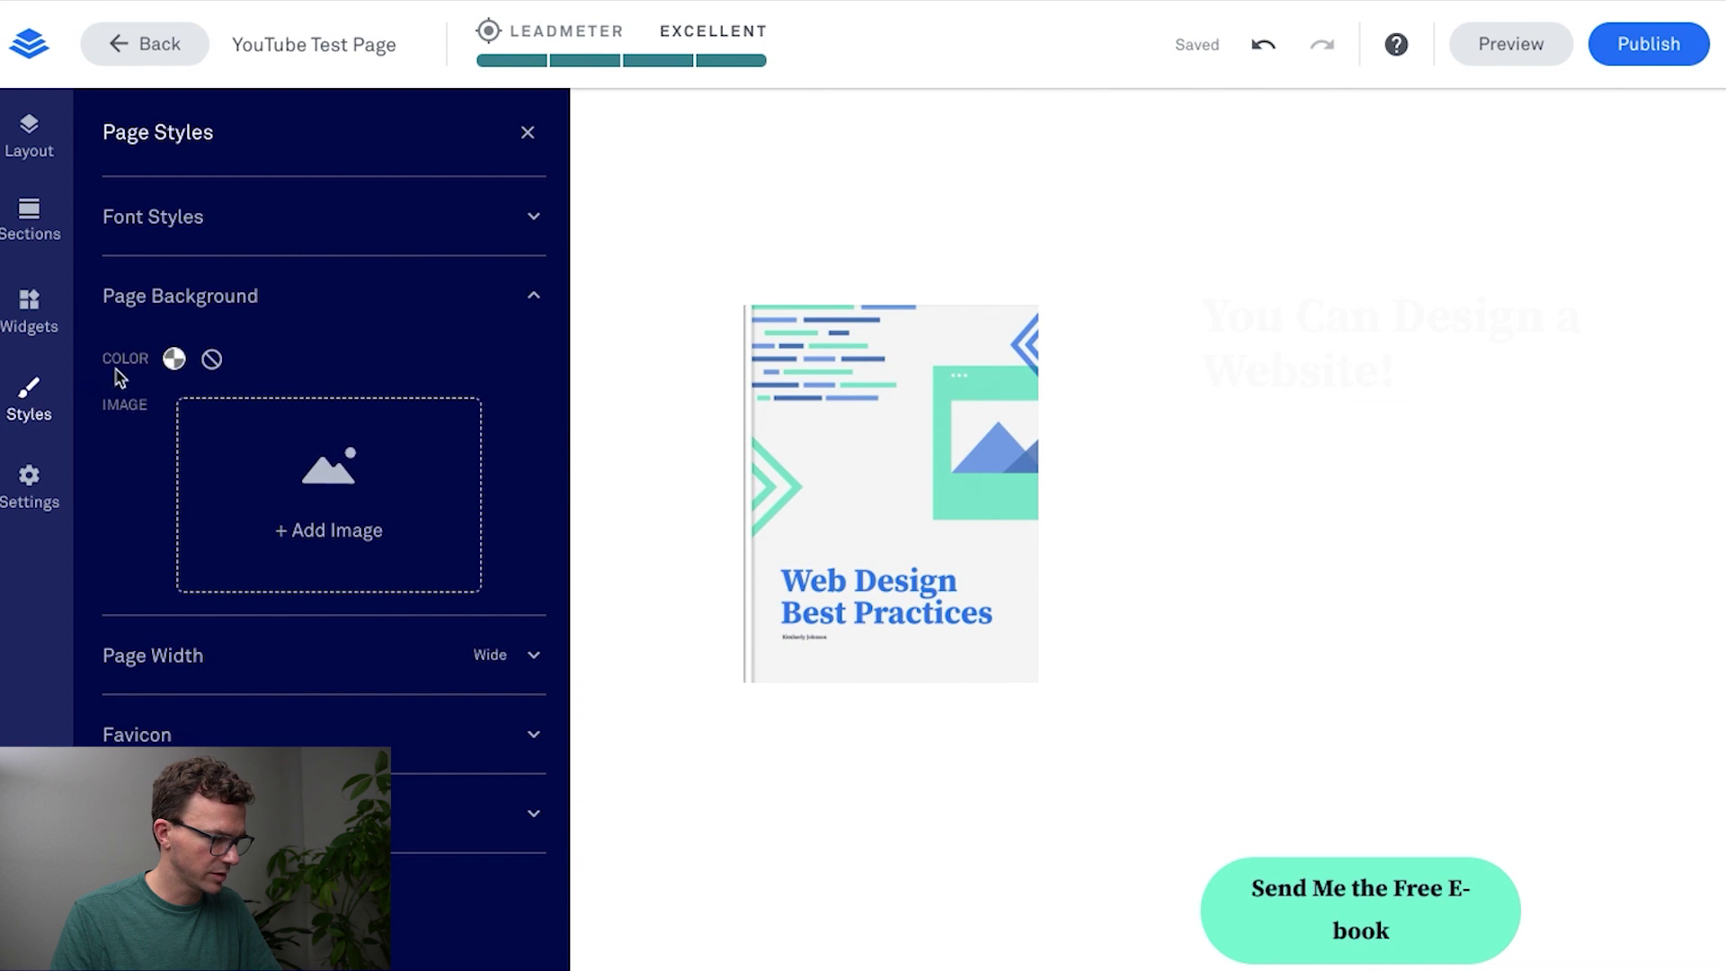
{"action": "left_click", "coordinate": [173, 360]}
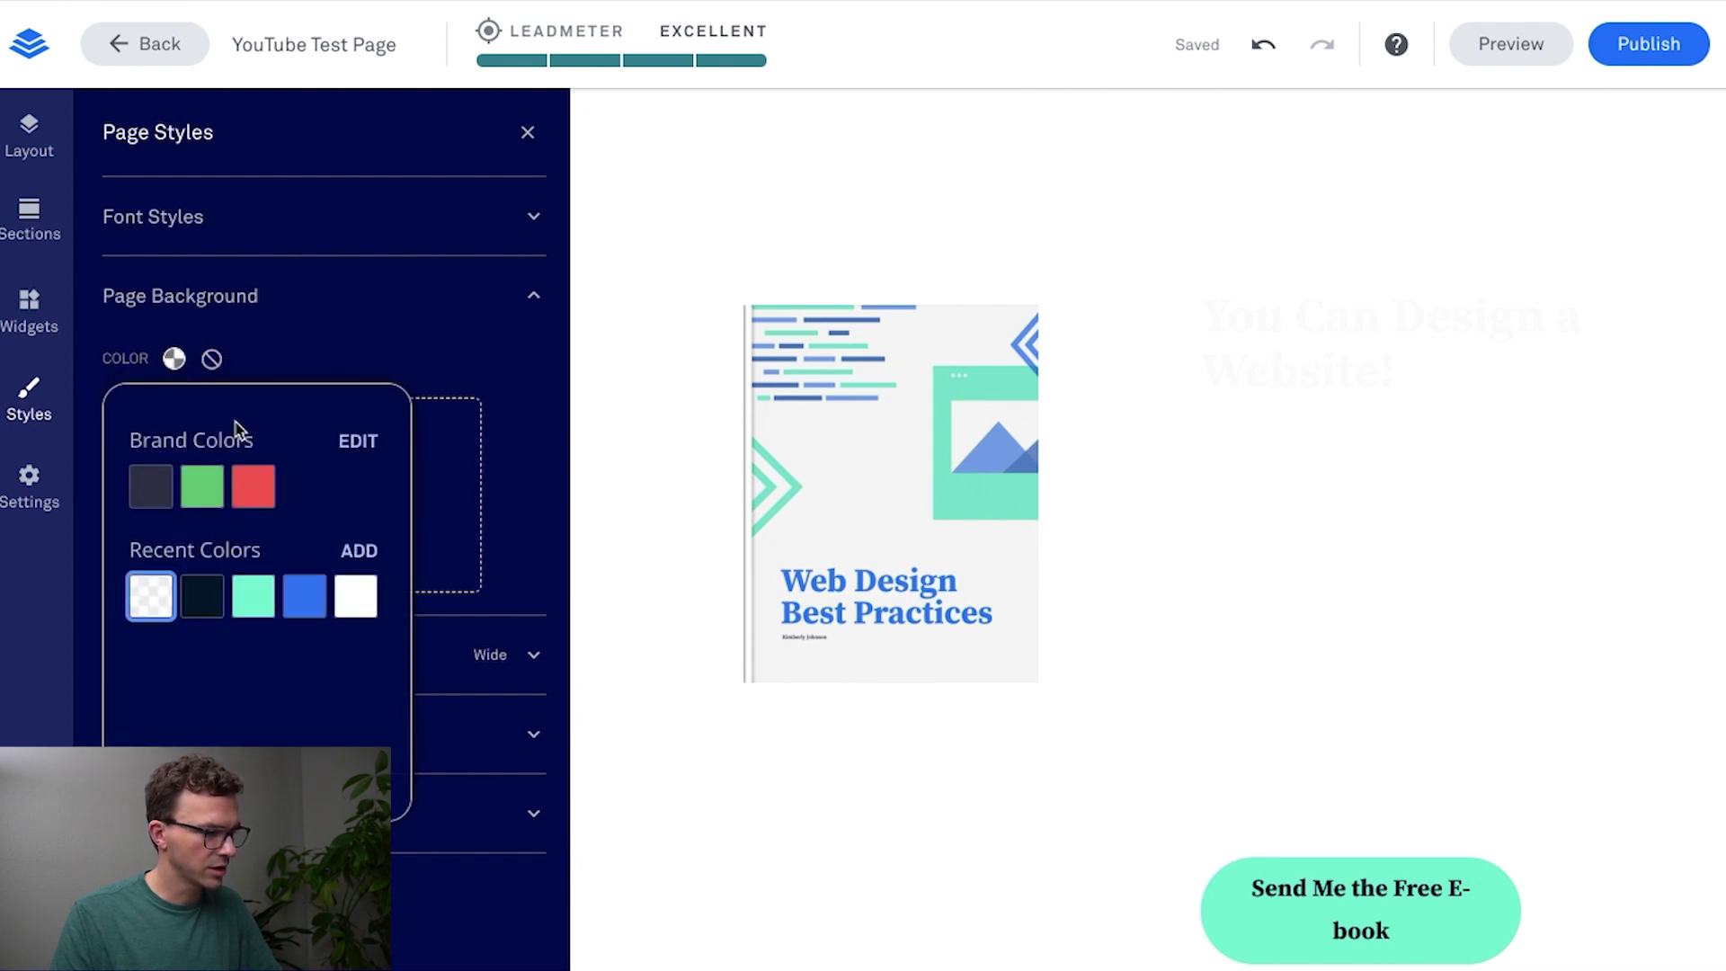
{"action": "left_click", "coordinate": [151, 488]}
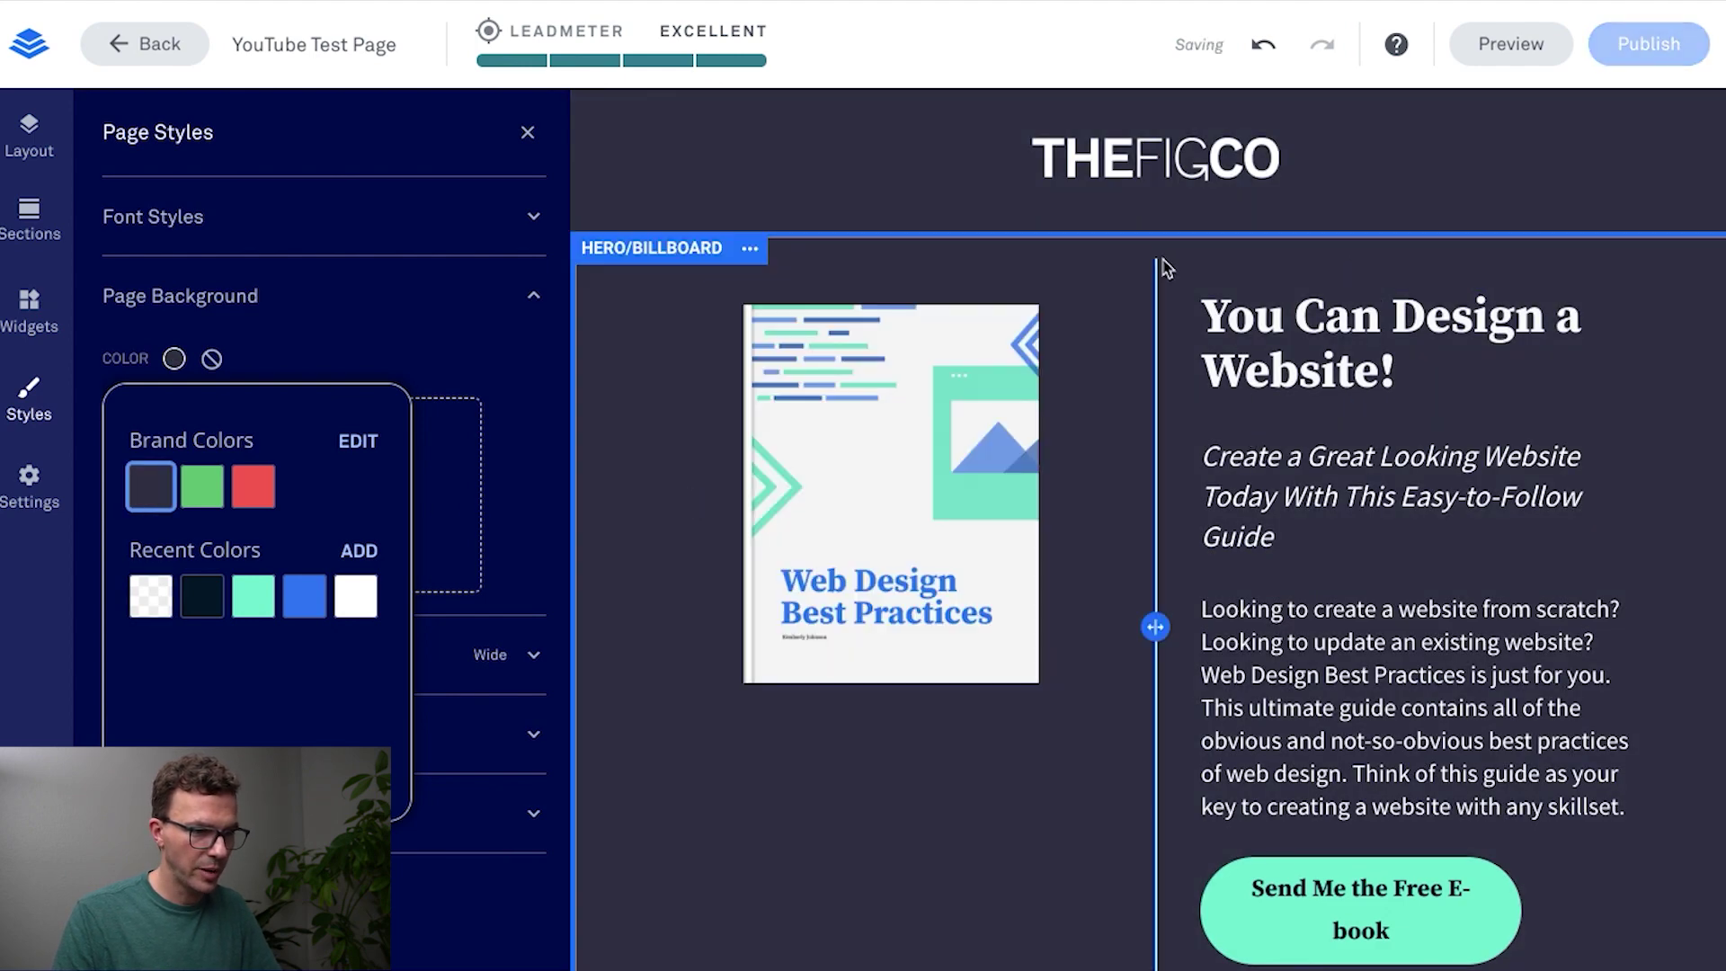
{"action": "scroll", "coordinate": [1160, 543], "scroll_direction": "down", "scroll_amount": 4}
{"action": "scroll", "coordinate": [1162, 546], "scroll_direction": "up", "scroll_amount": 4}
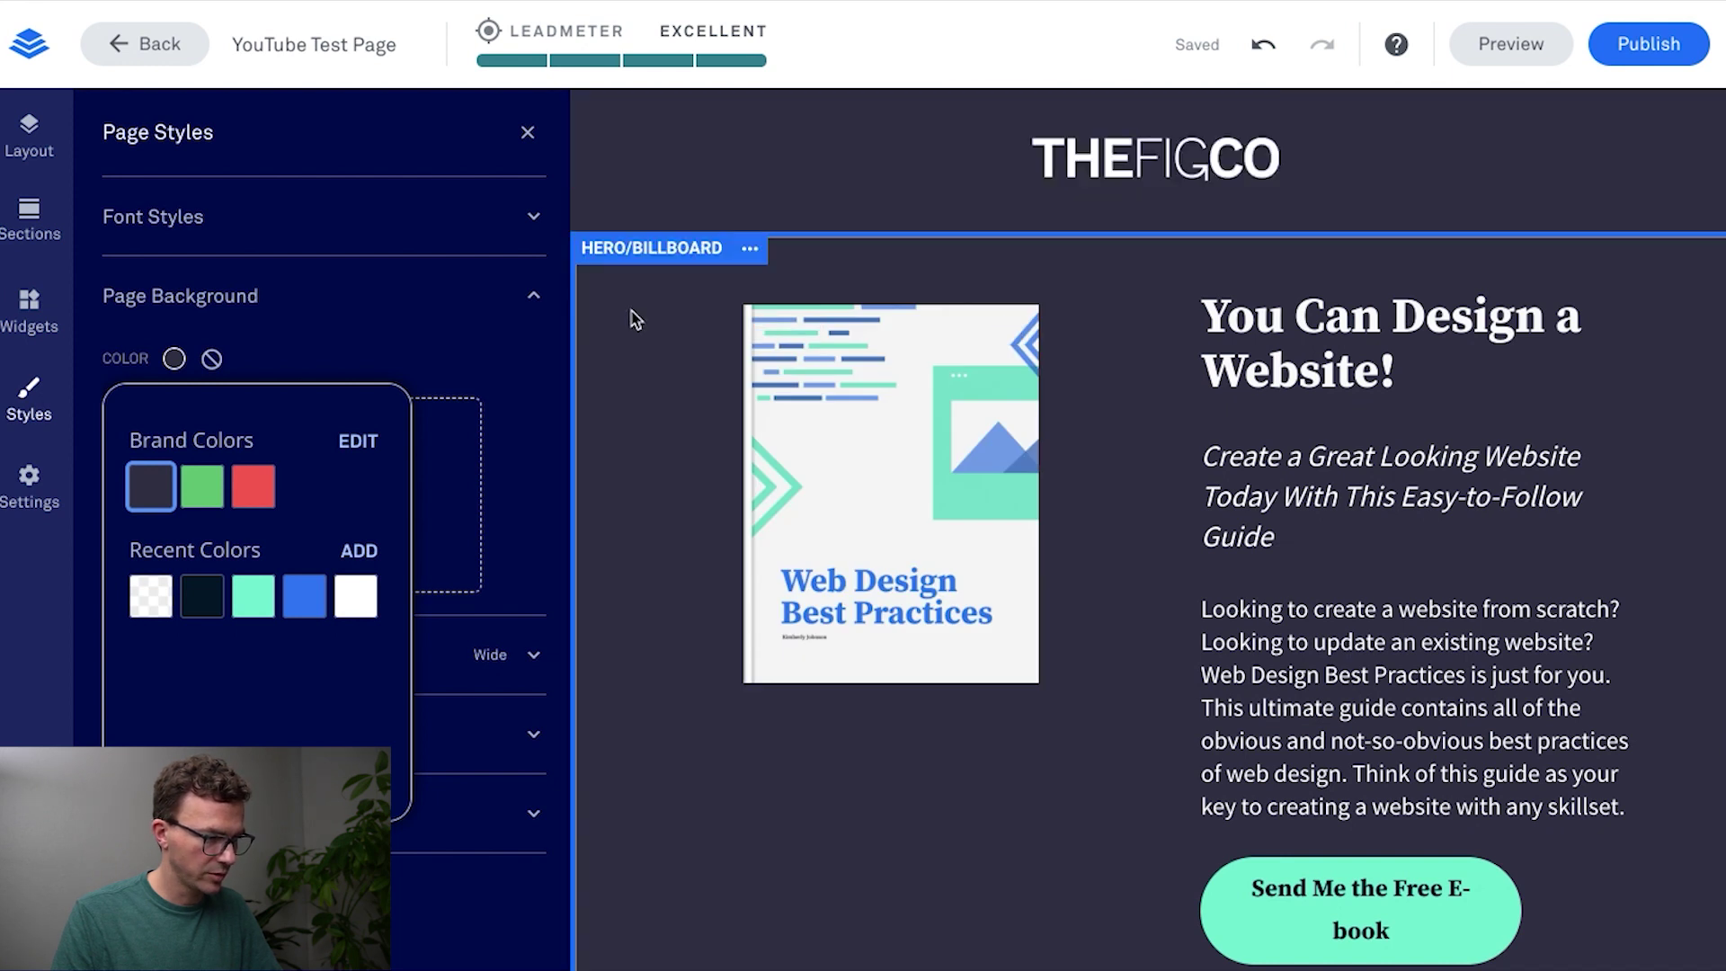
{"action": "left_click", "coordinate": [750, 253]}
Step: Upload 'Personal Brand Background.png' as the Hero/Billboard section's background image
{"action": "left_click", "coordinate": [846, 274]}
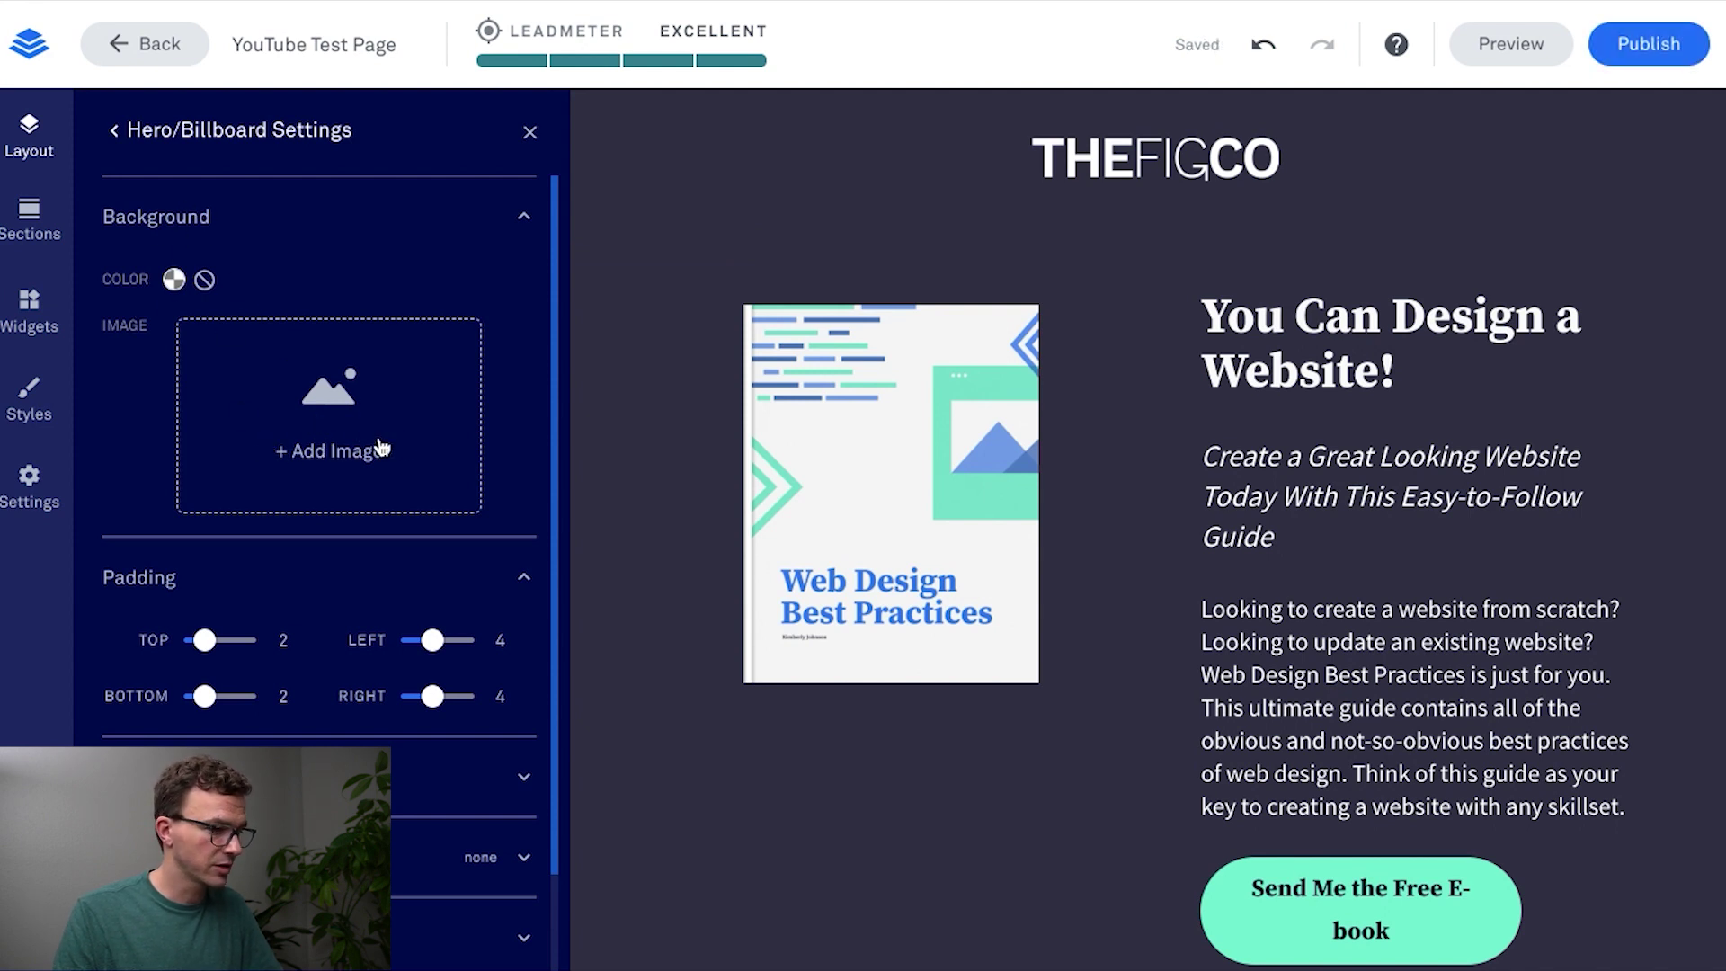
{"action": "left_click", "coordinate": [349, 422]}
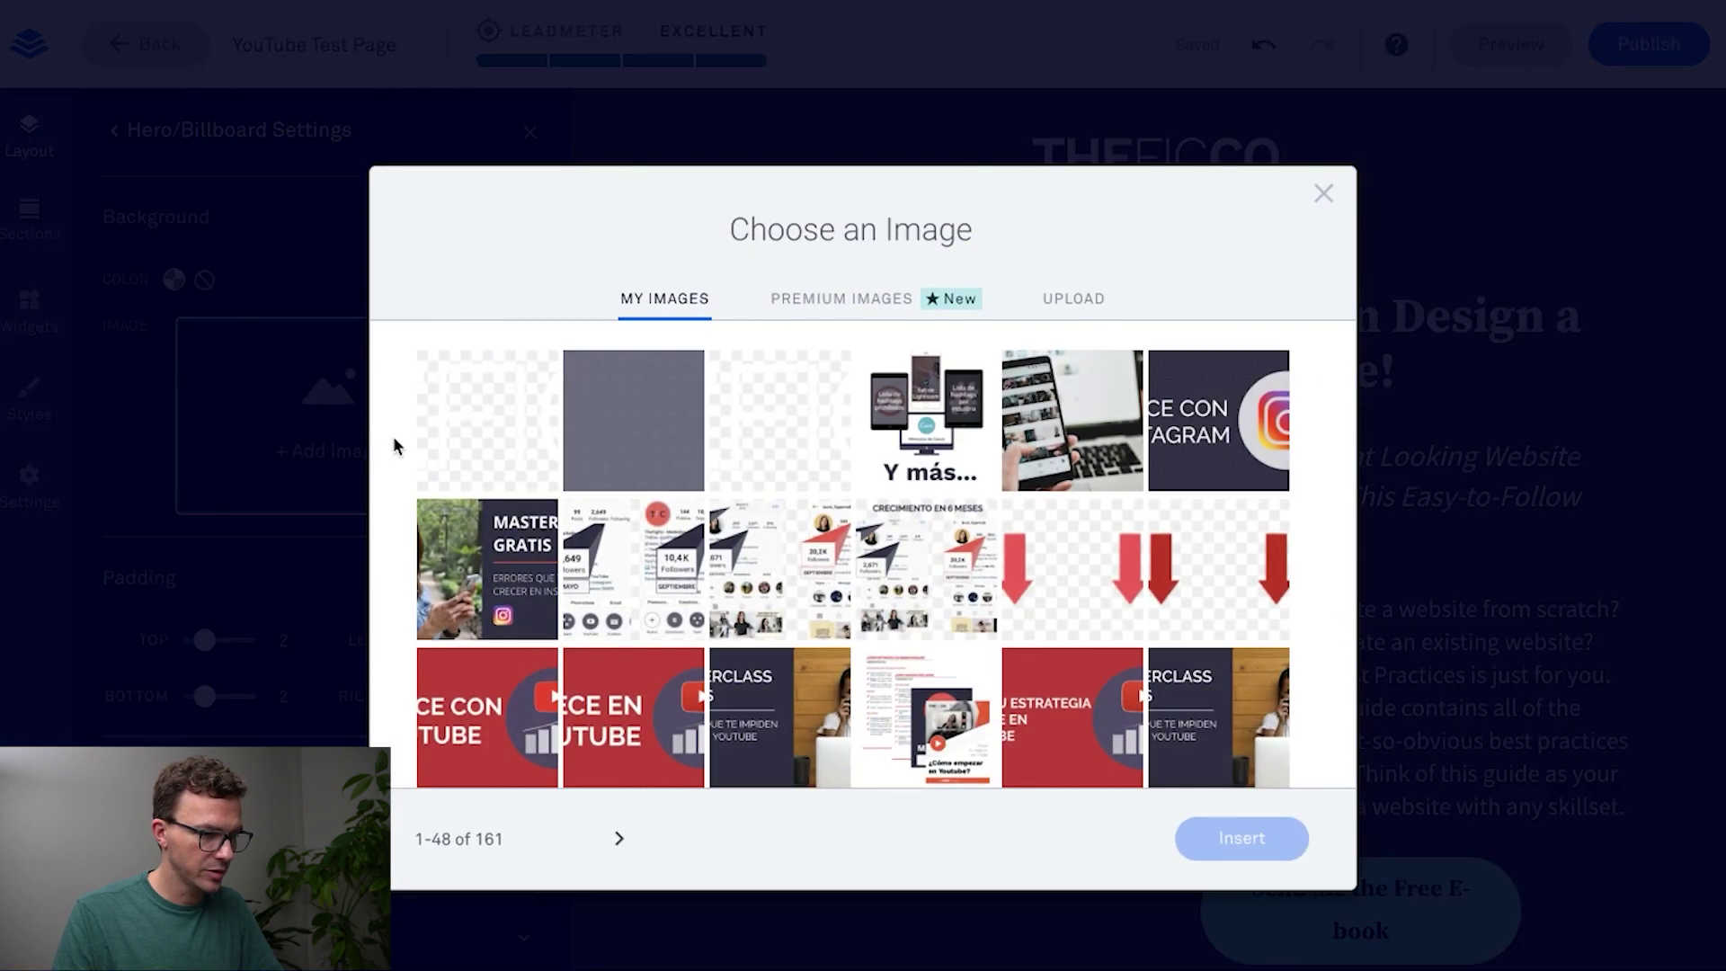
{"action": "left_click", "coordinate": [1087, 299]}
{"action": "key", "text": "super+Tab"}
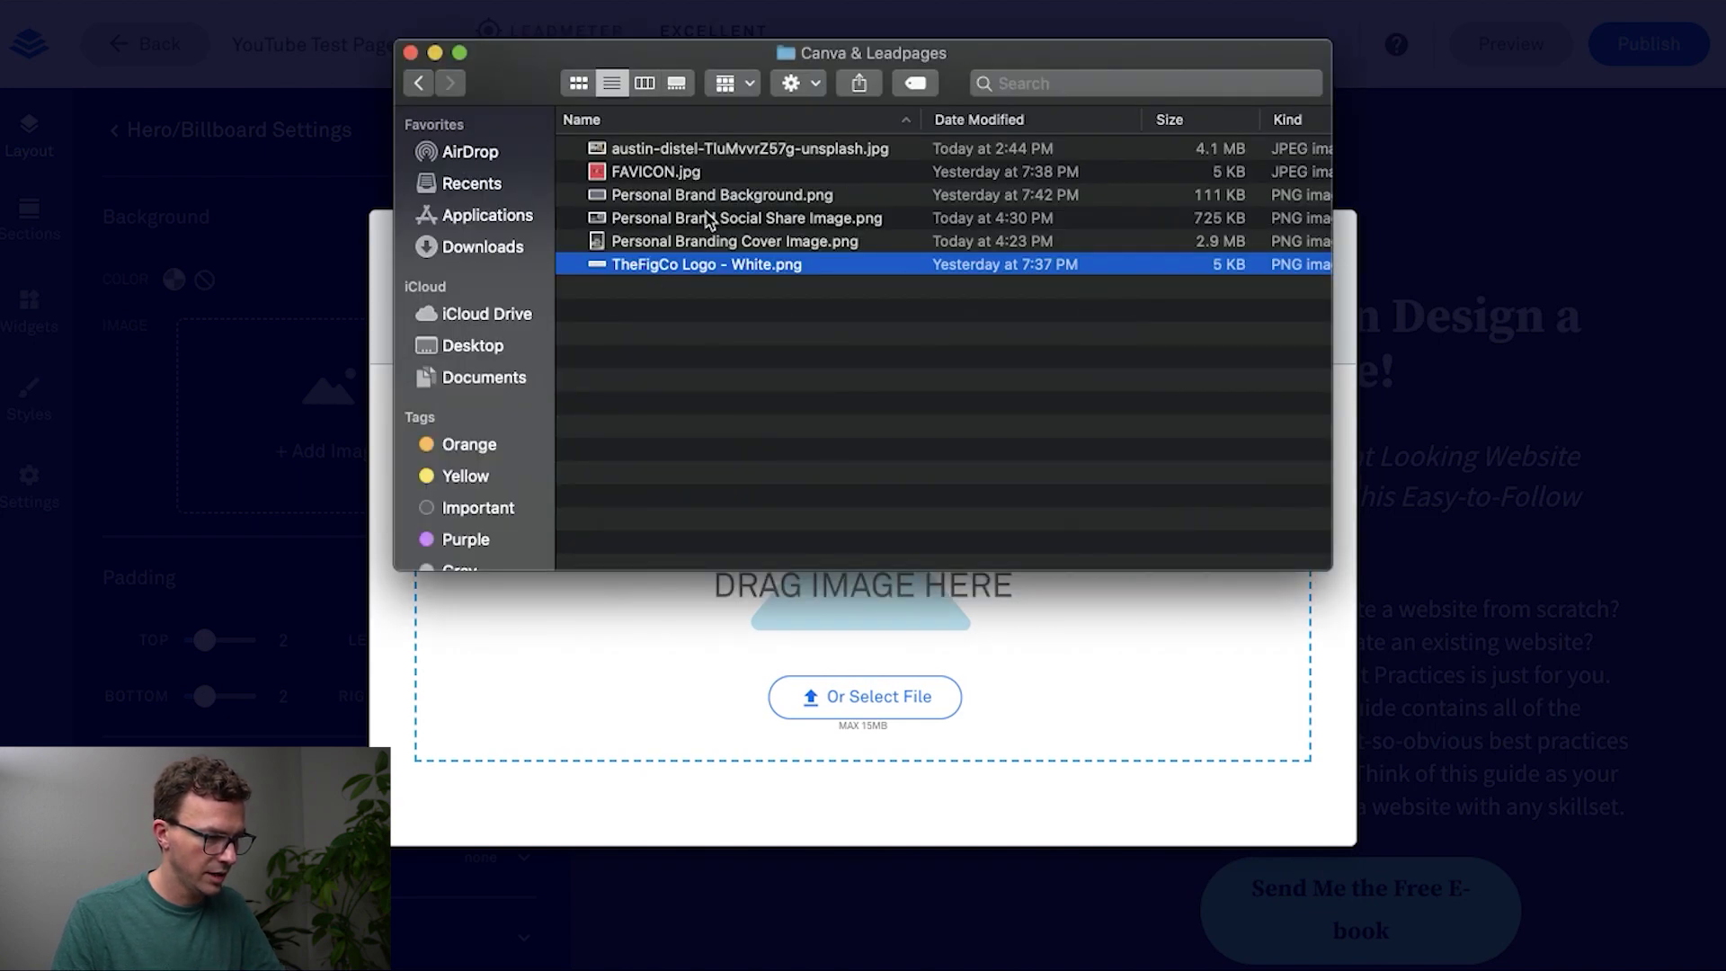
{"action": "left_click", "coordinate": [709, 198]}
{"action": "left_click_drag", "start_coordinate": [707, 205], "coordinate": [952, 673]}
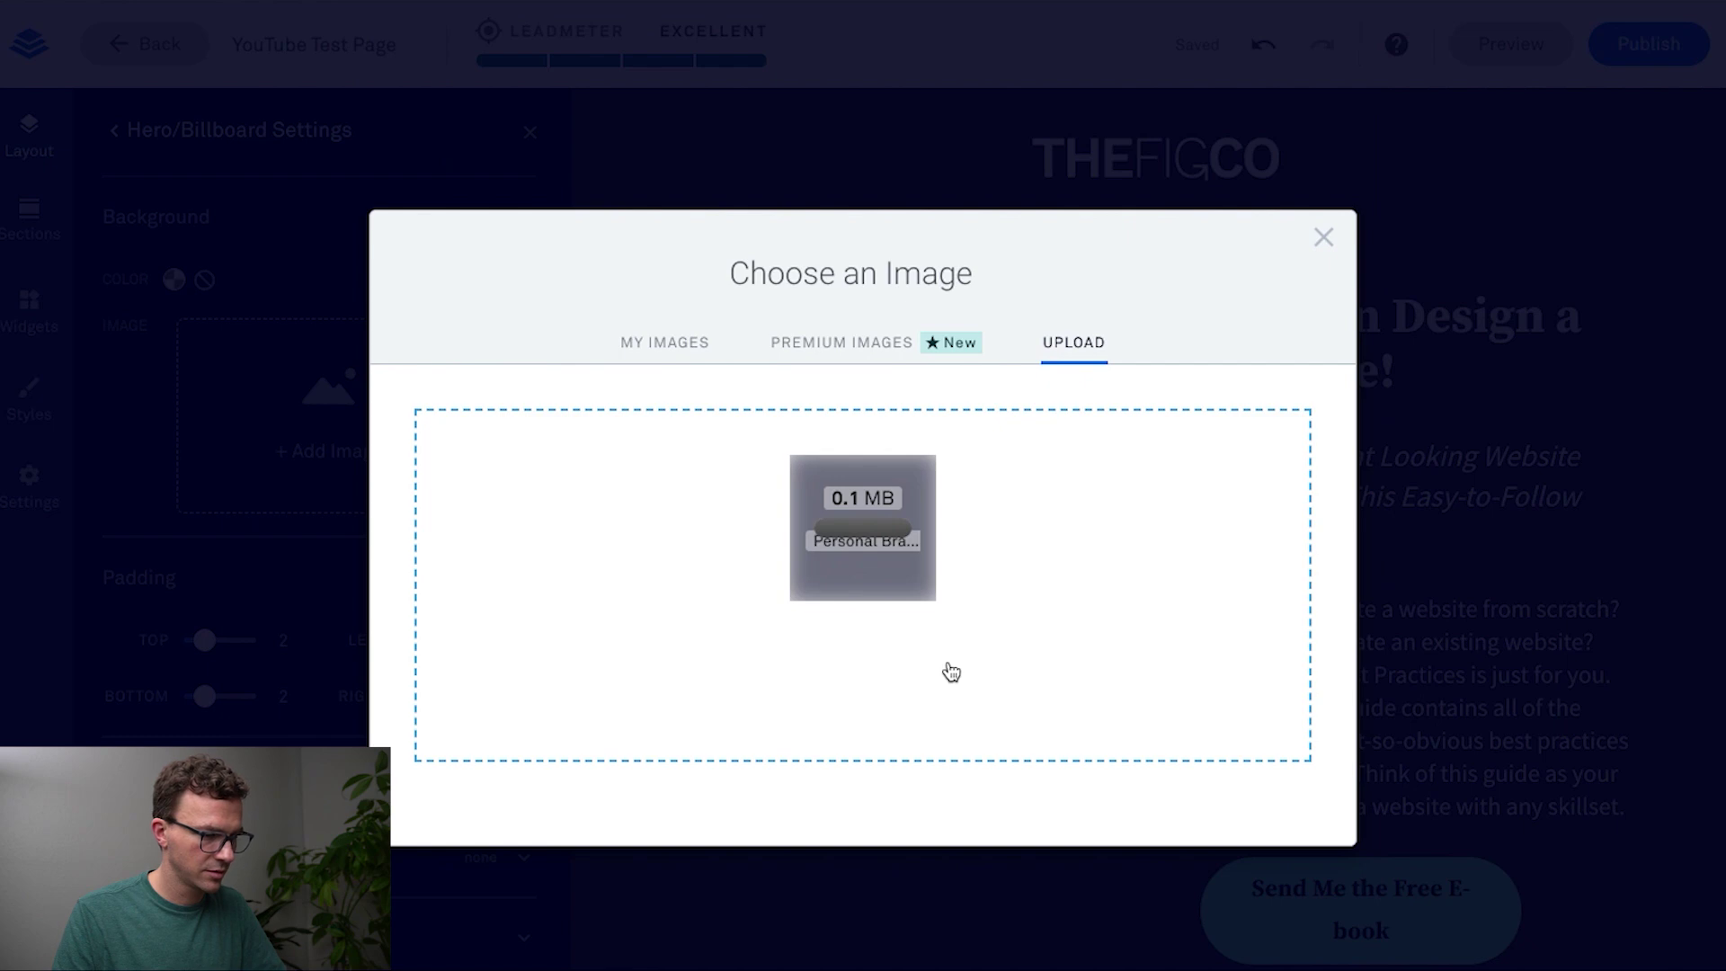
{"action": "left_click", "coordinate": [1241, 839]}
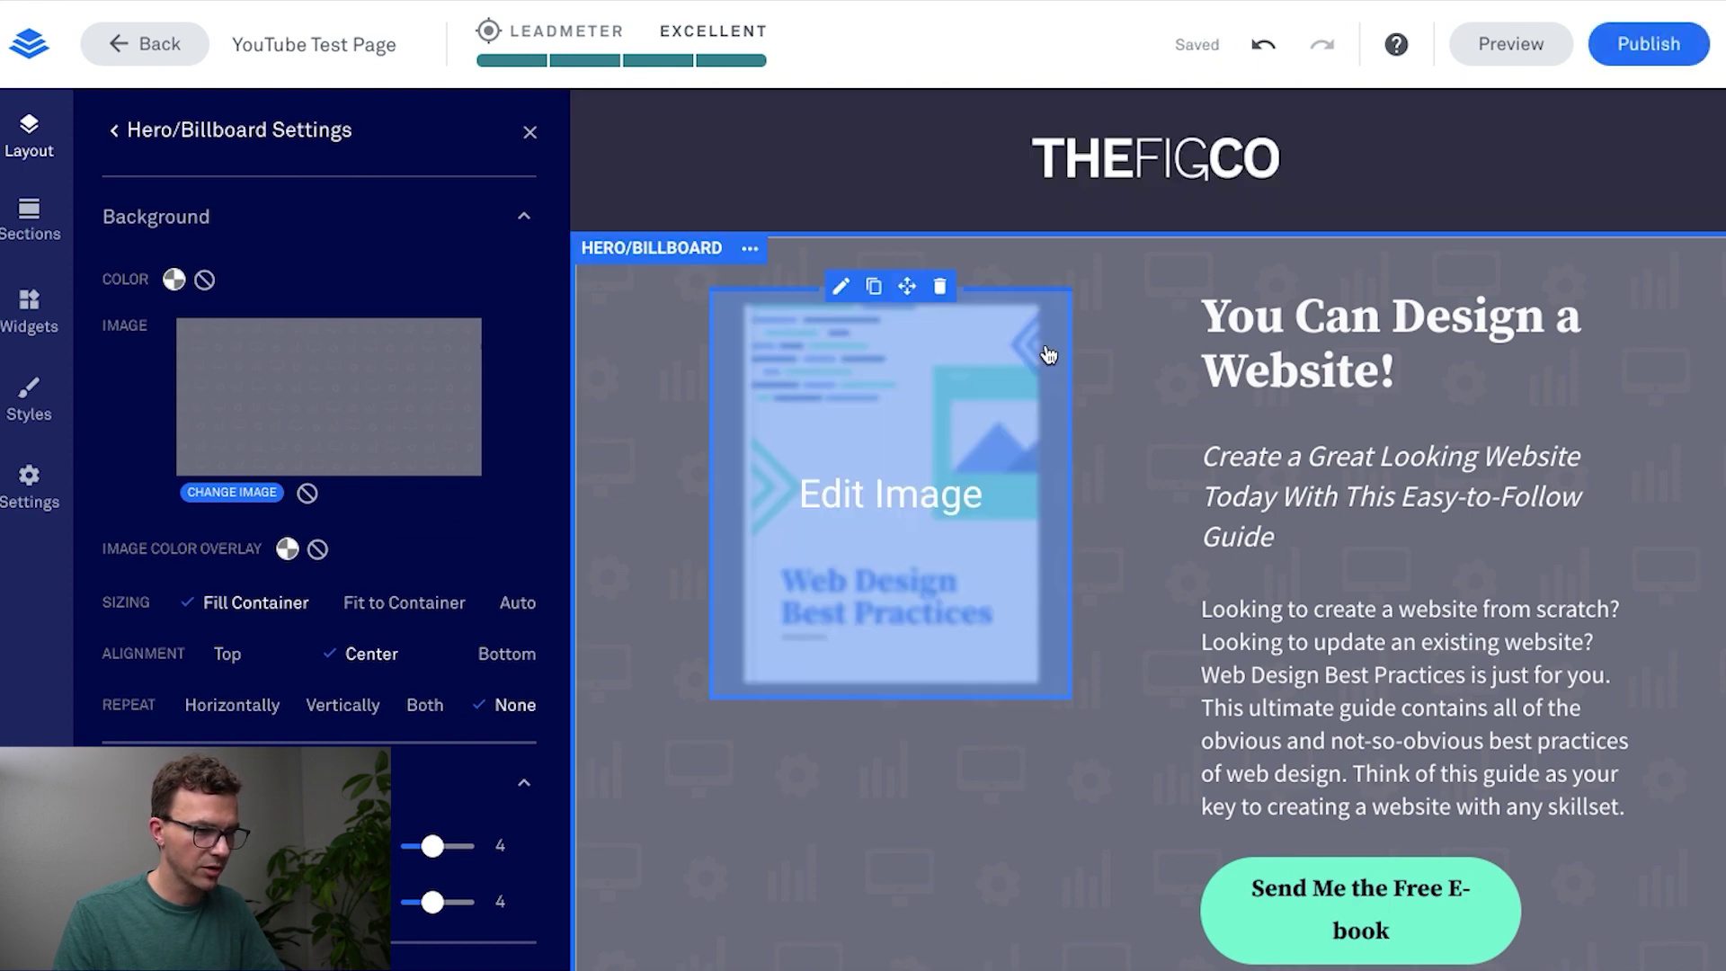
{"action": "scroll", "coordinate": [1118, 390], "scroll_direction": "down", "scroll_amount": 4}
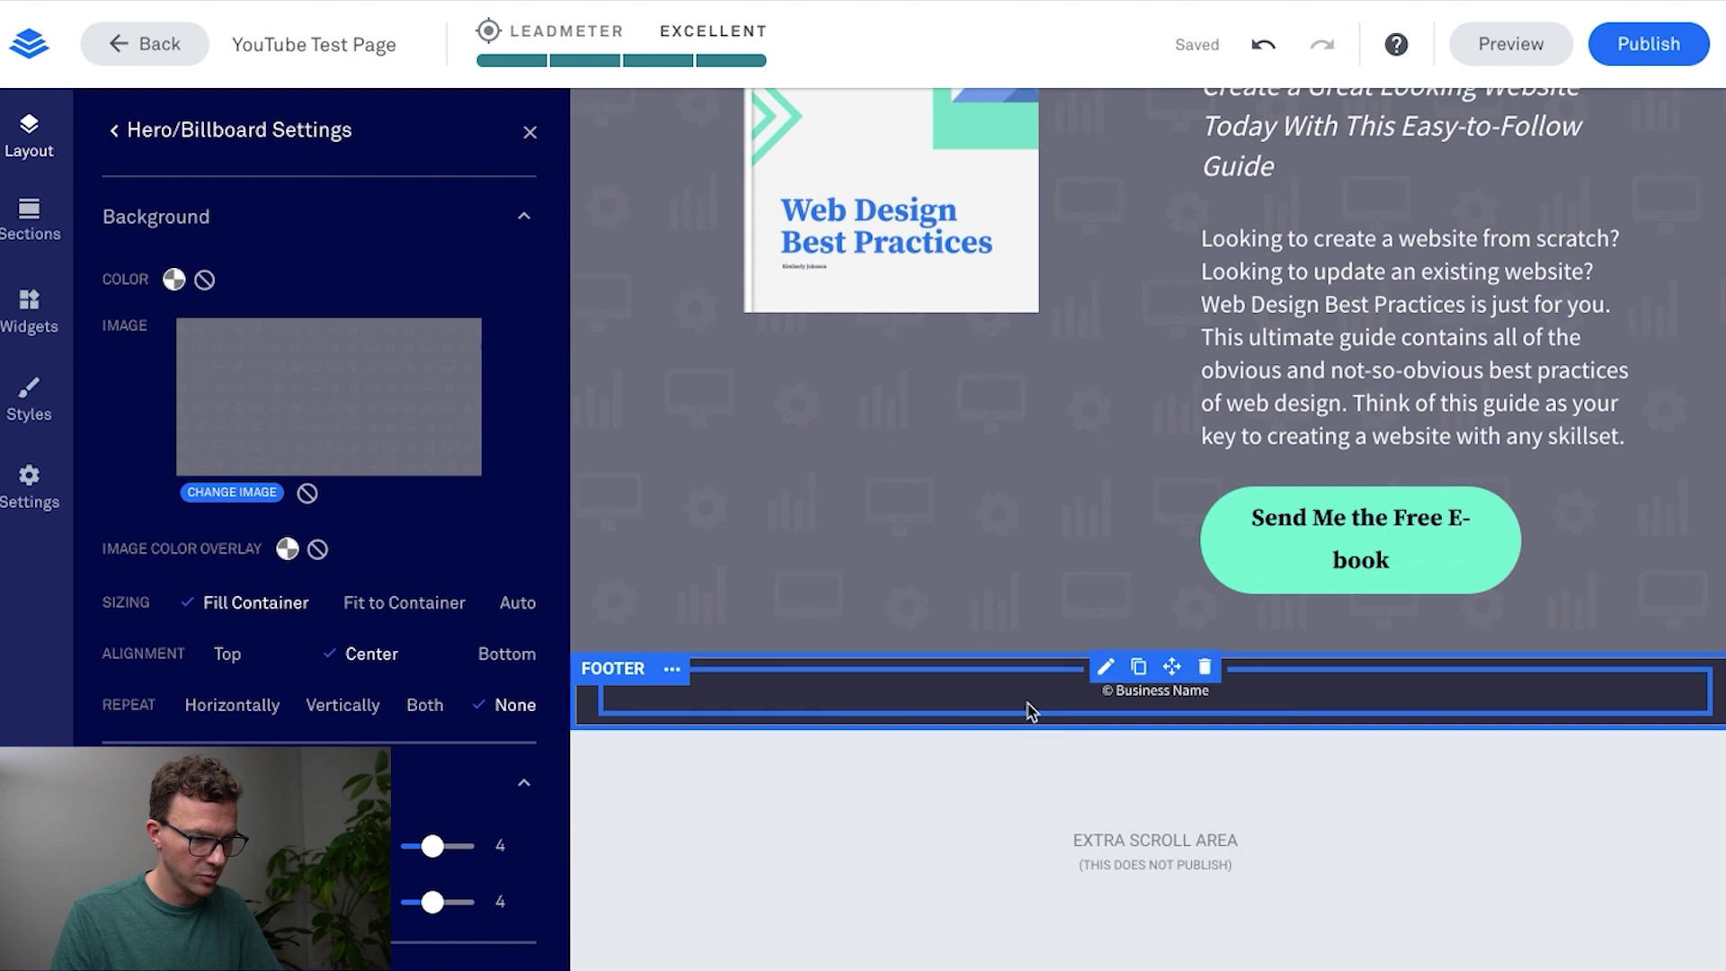
Step: Replace 'Business Name' in the footer copyright line with 'TheFigCo 2023'
{"action": "left_click", "coordinate": [1128, 697]}
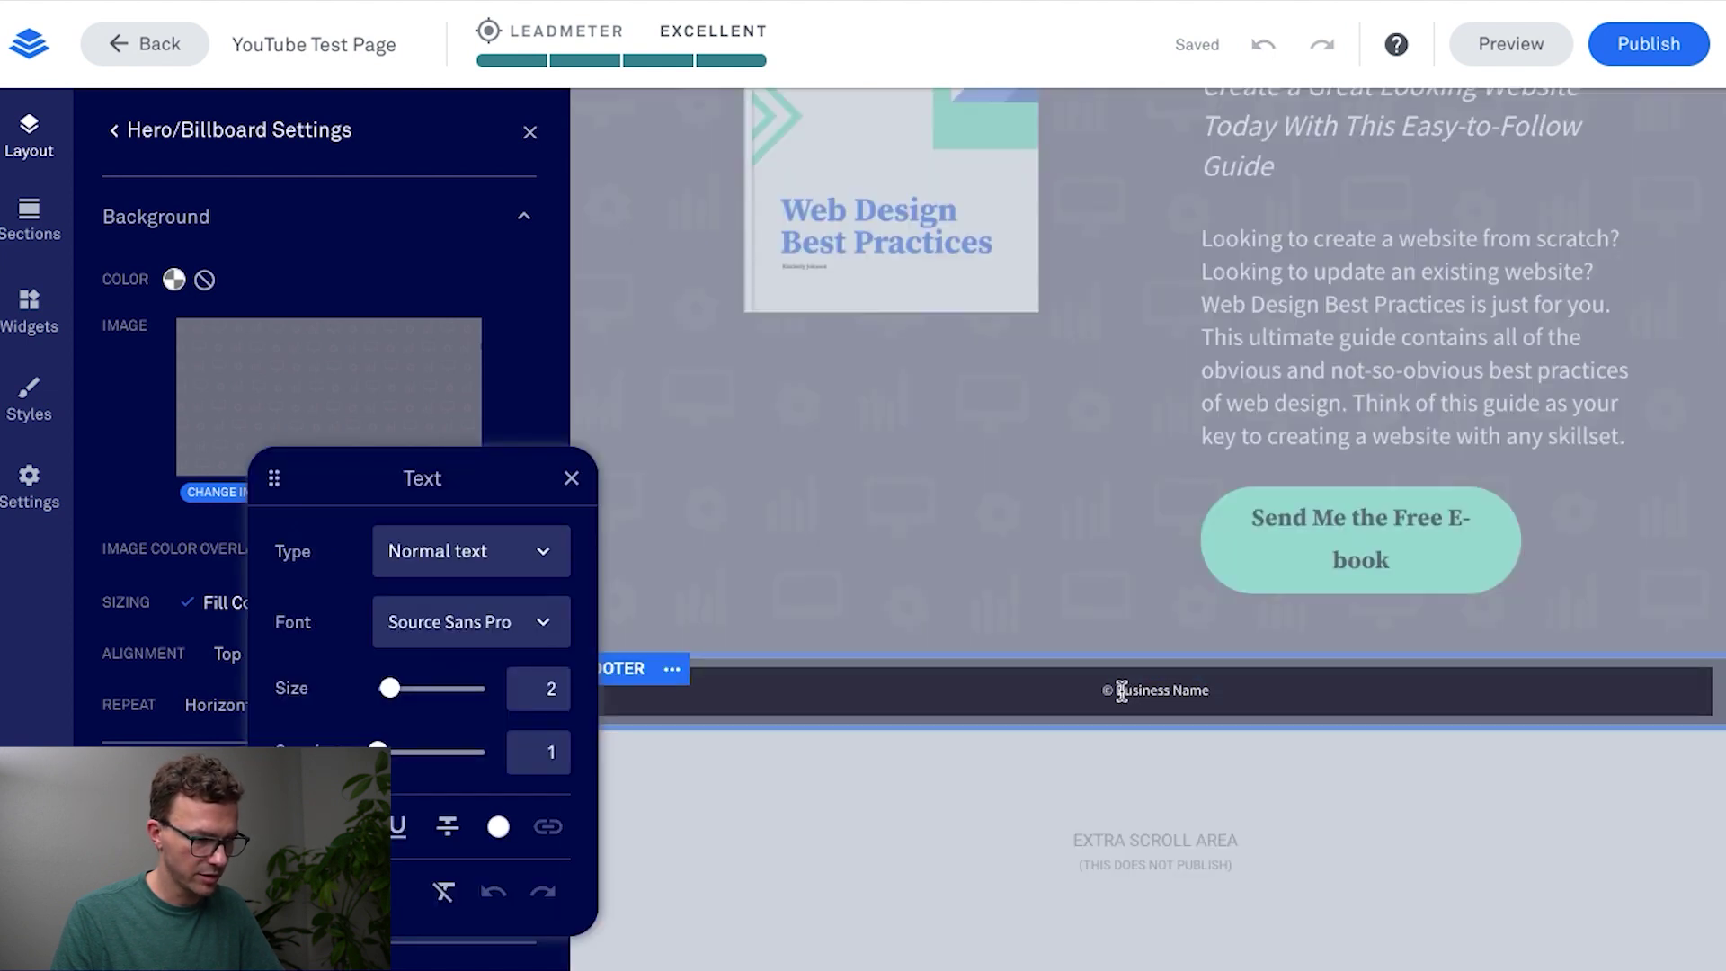
{"action": "left_click_drag", "start_coordinate": [1121, 691], "coordinate": [1218, 693]}
{"action": "key", "text": "BackSpace"}
{"action": "type", "text": "The"}
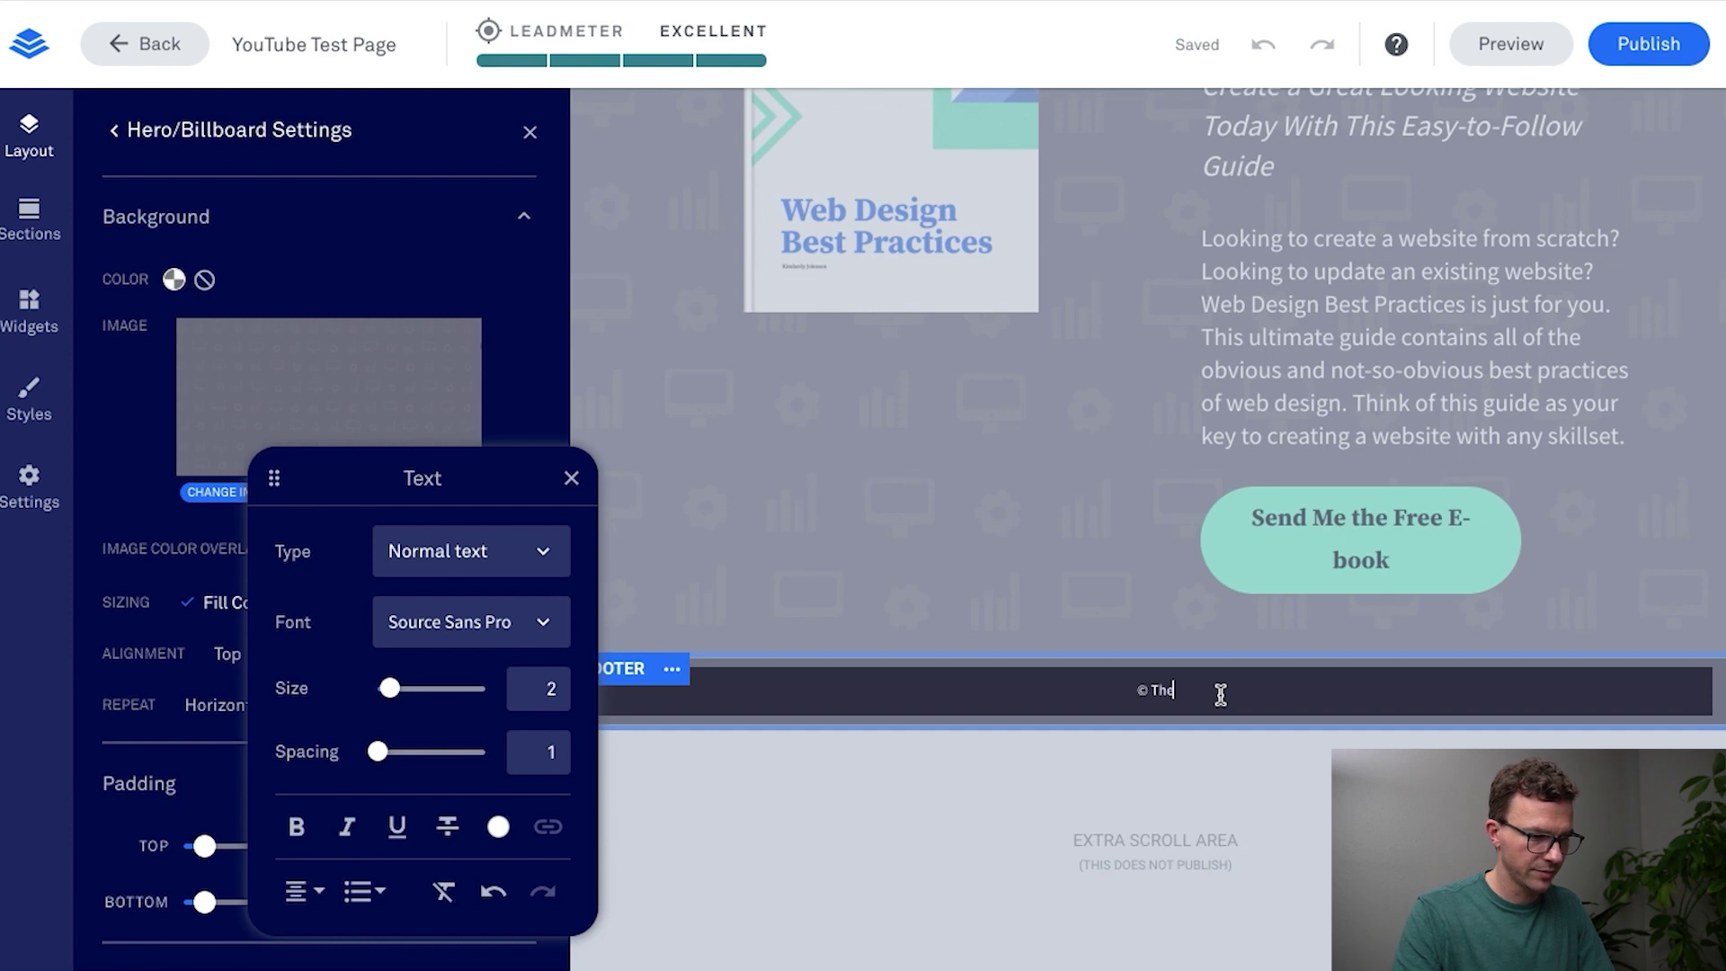
{"action": "type", "text": "FigCo 2023"}
{"action": "key", "text": "Escape"}
{"action": "scroll", "coordinate": [860, 264], "scroll_direction": "up", "scroll_amount": 5}
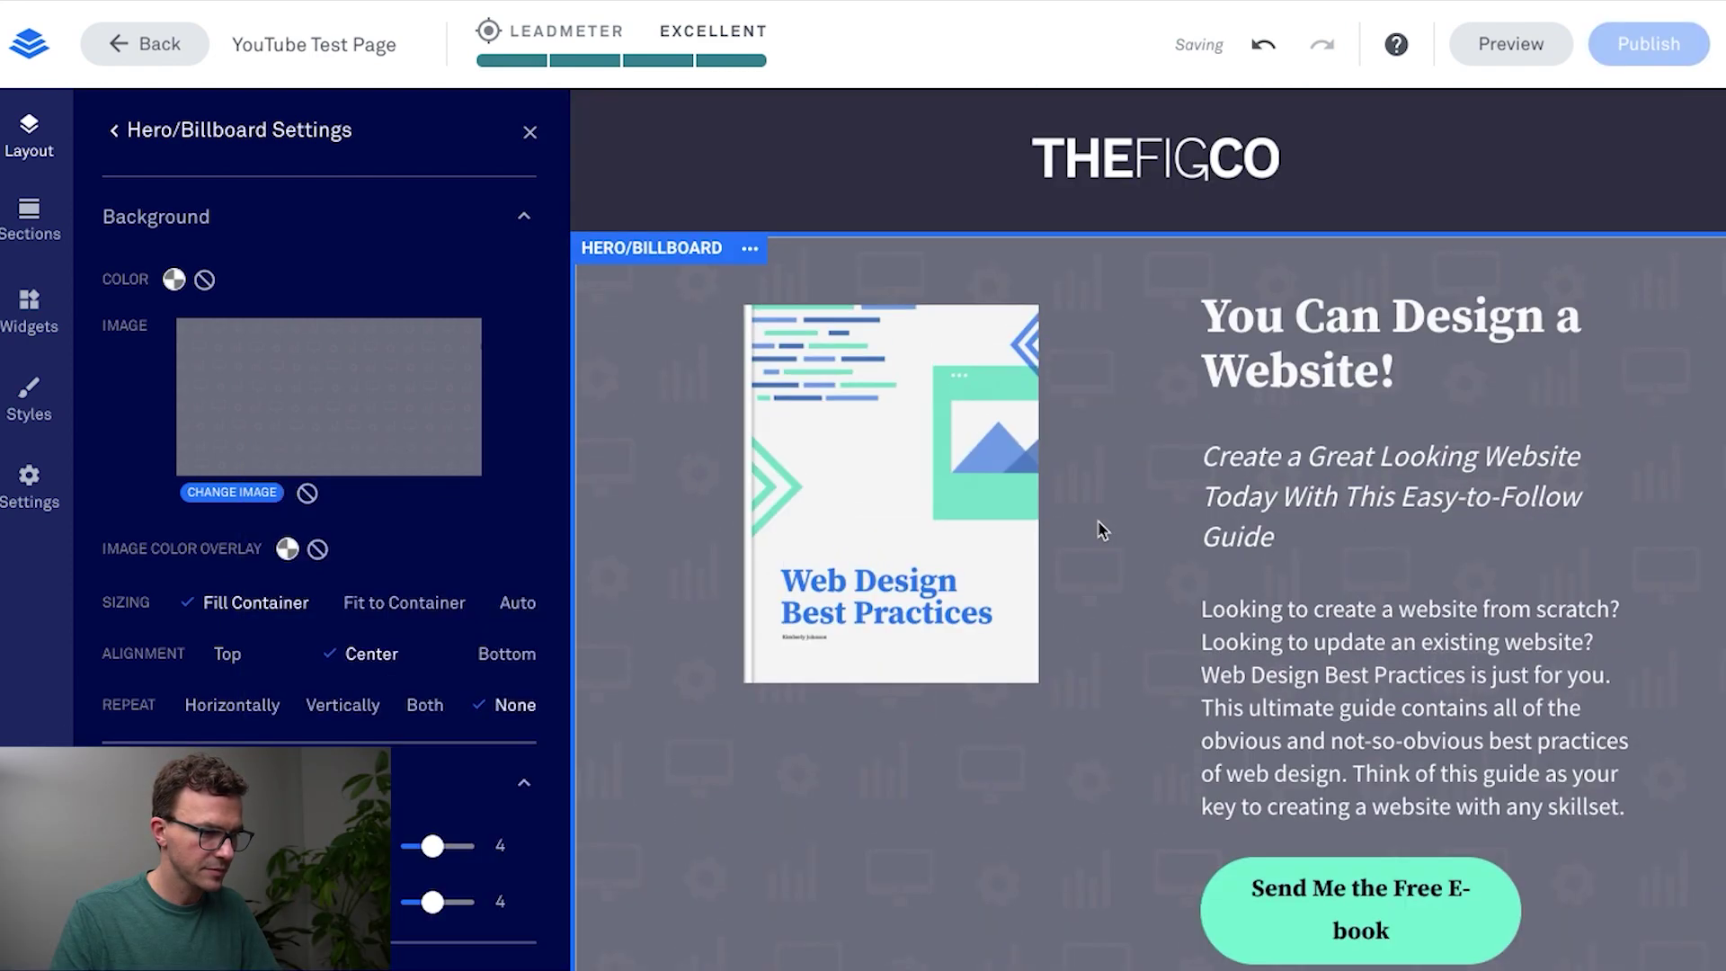
{"action": "left_click", "coordinate": [861, 500]}
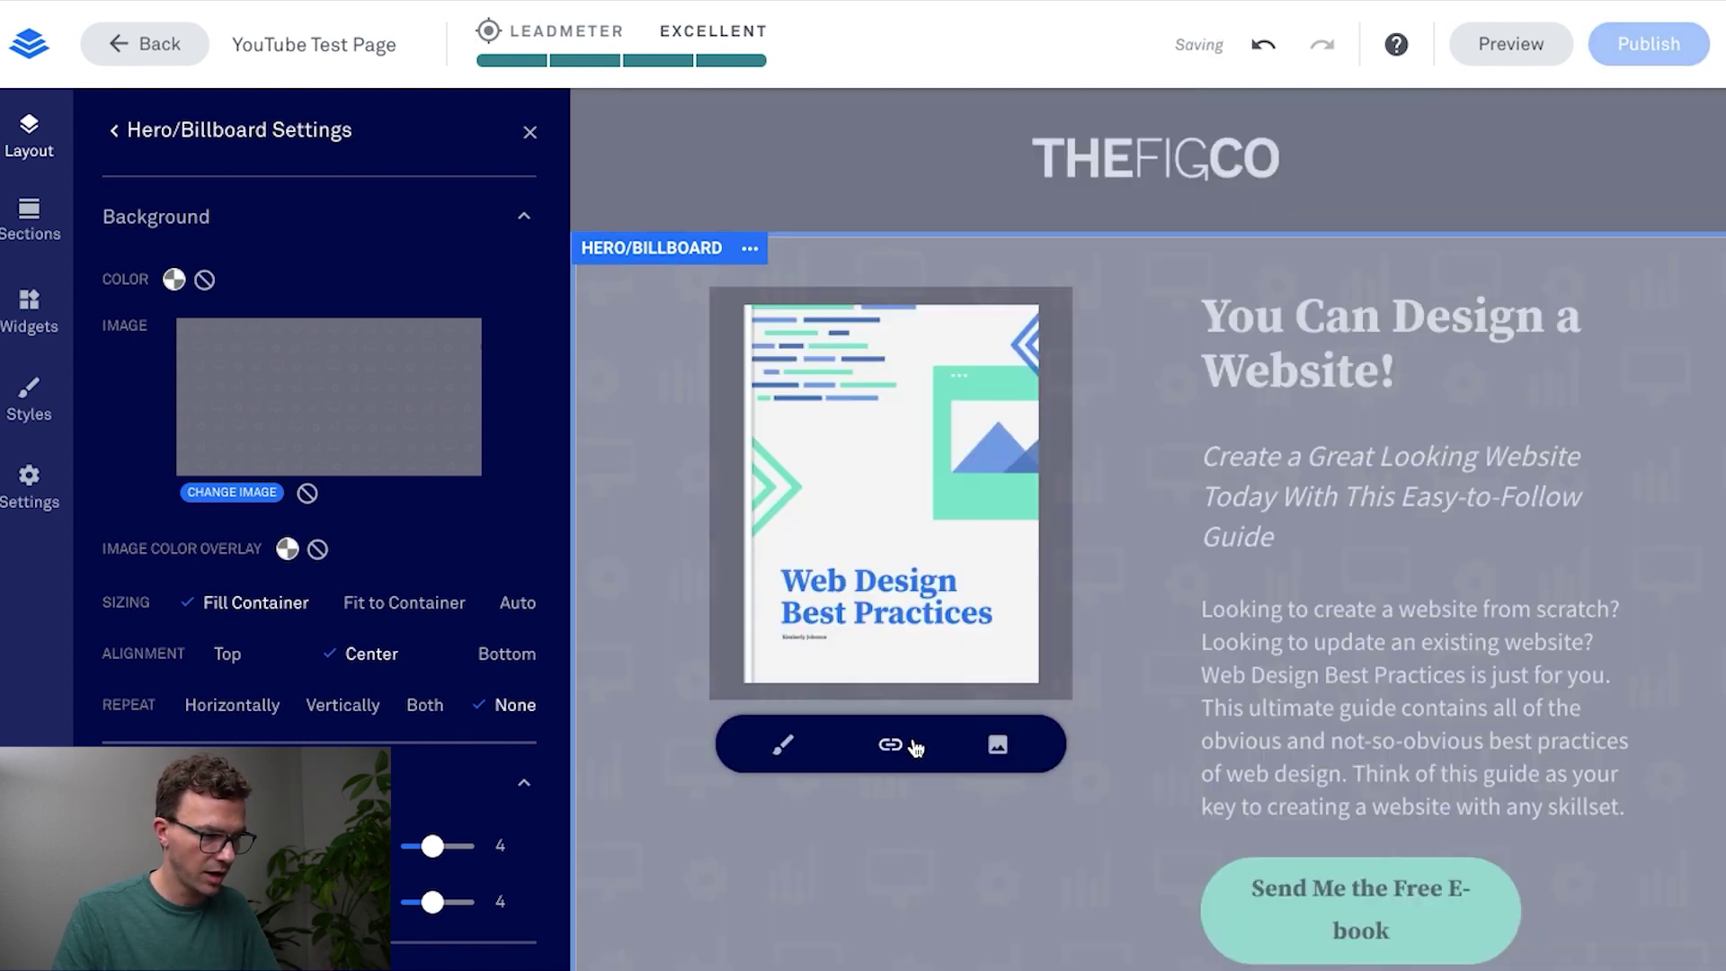
Step: Upload Personal Branding Cover Image.png and insert it in place of the Web Design Best Practices e-book cover
{"action": "left_click", "coordinate": [998, 744]}
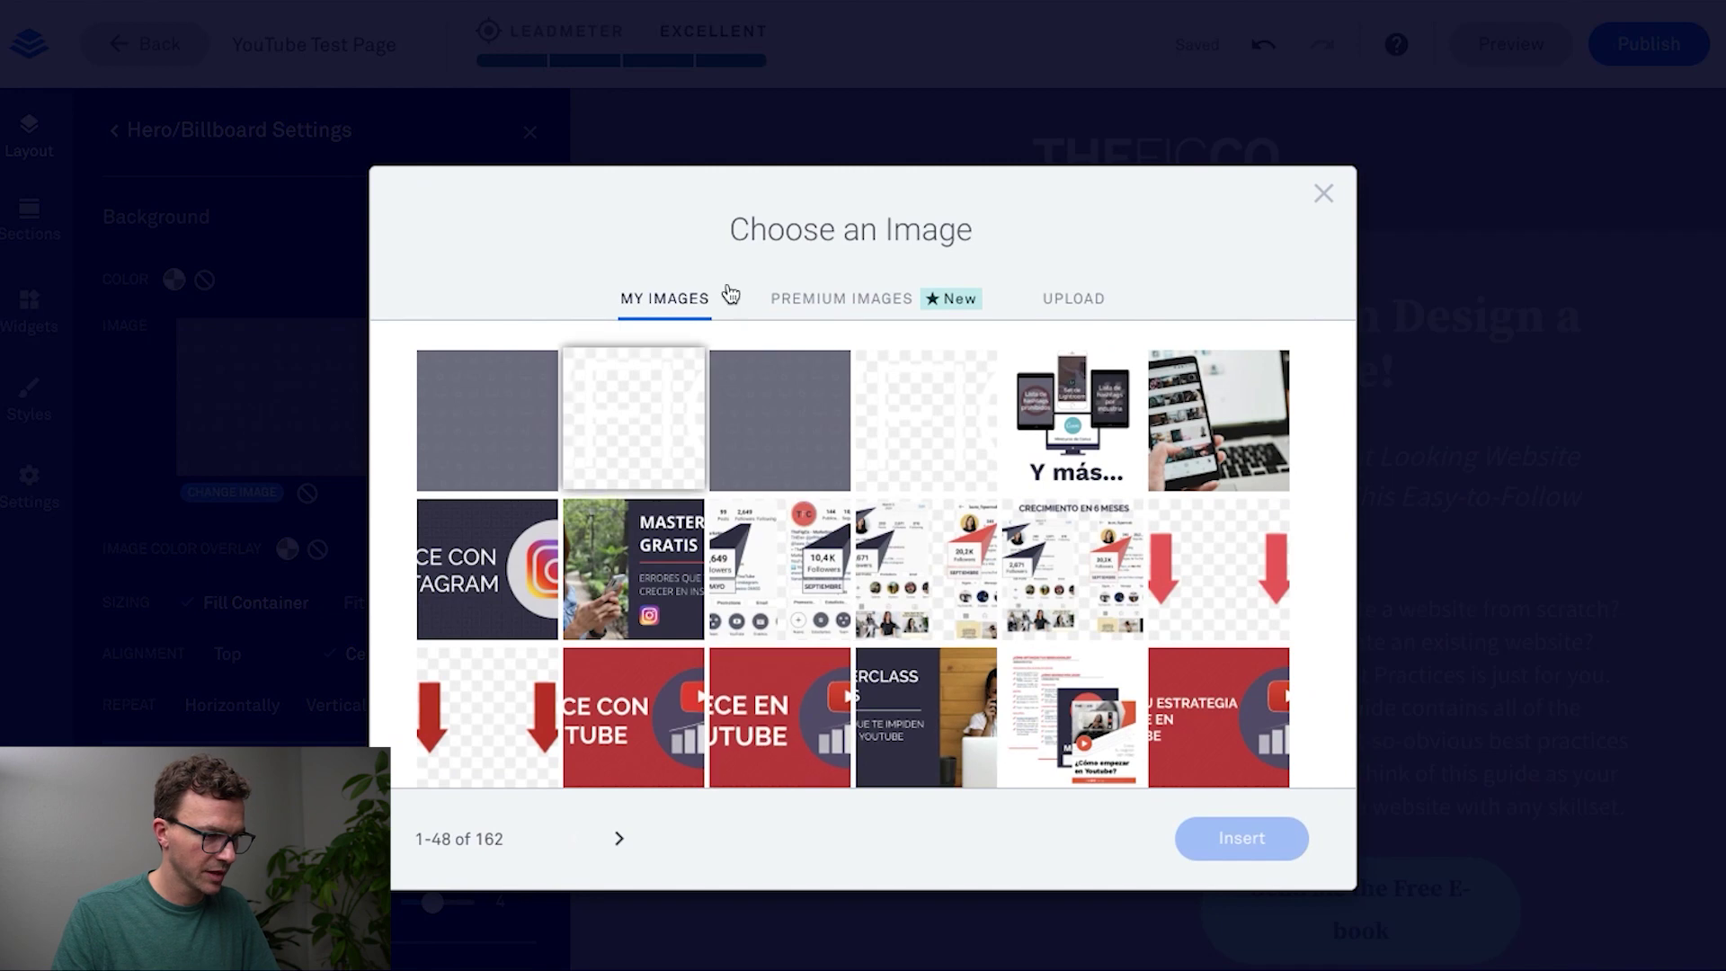
{"action": "left_click", "coordinate": [1082, 308]}
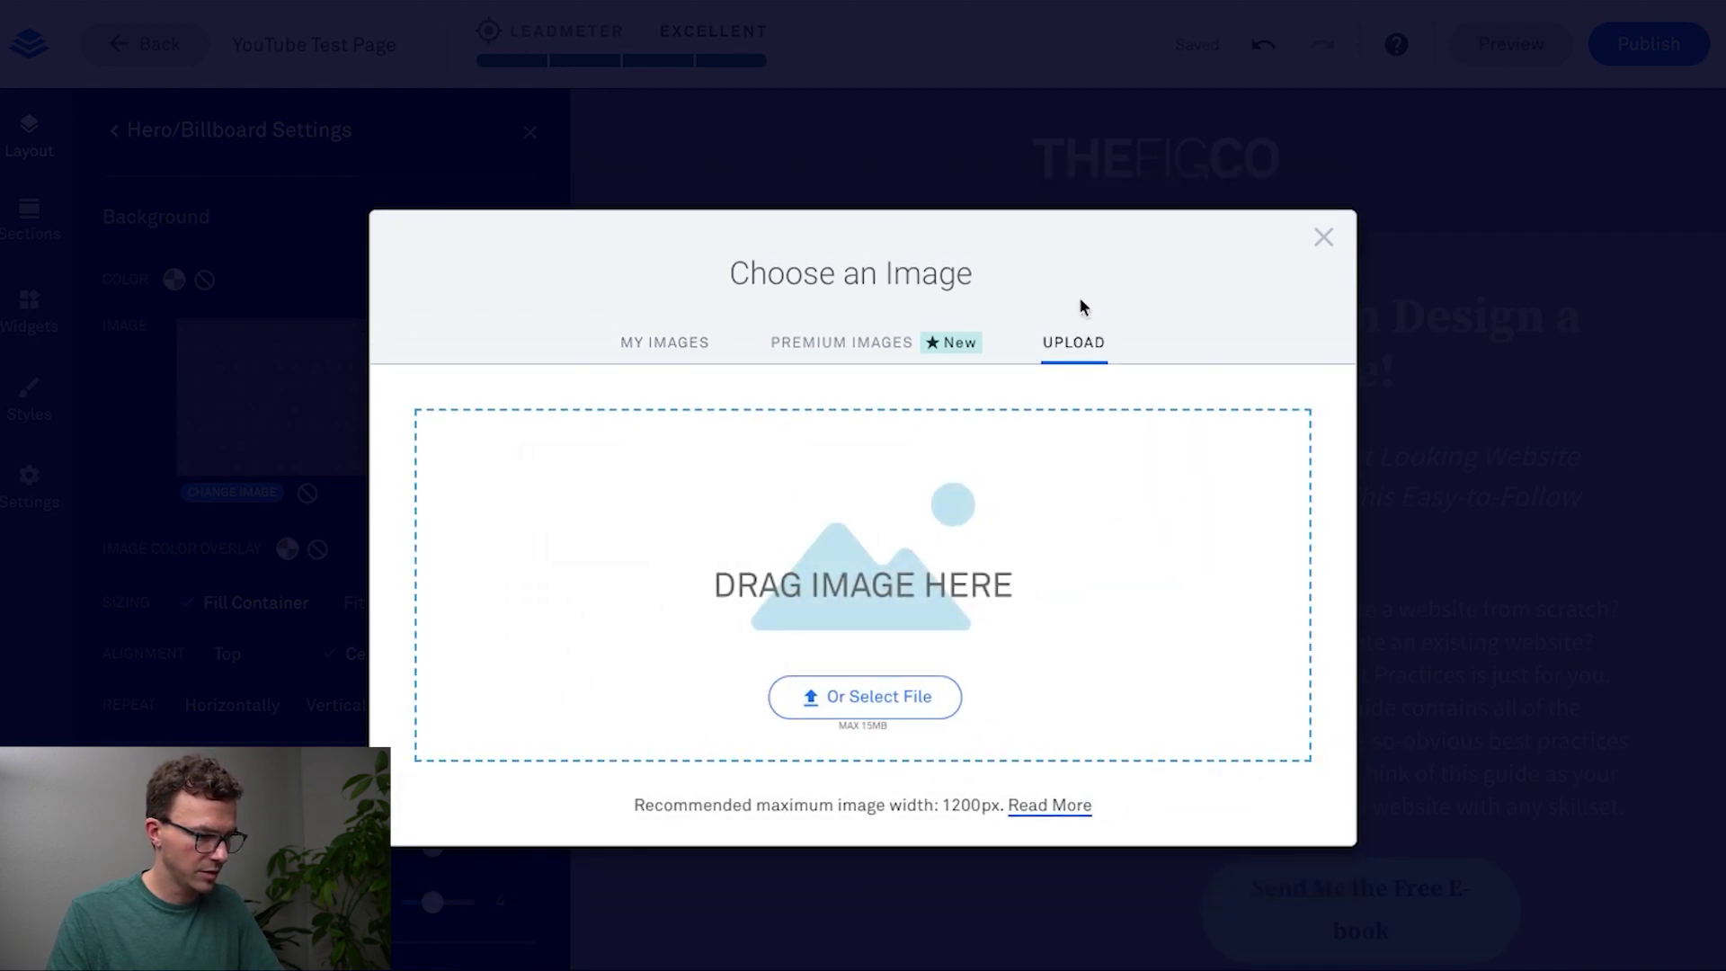
{"action": "key", "text": "super+Tab"}
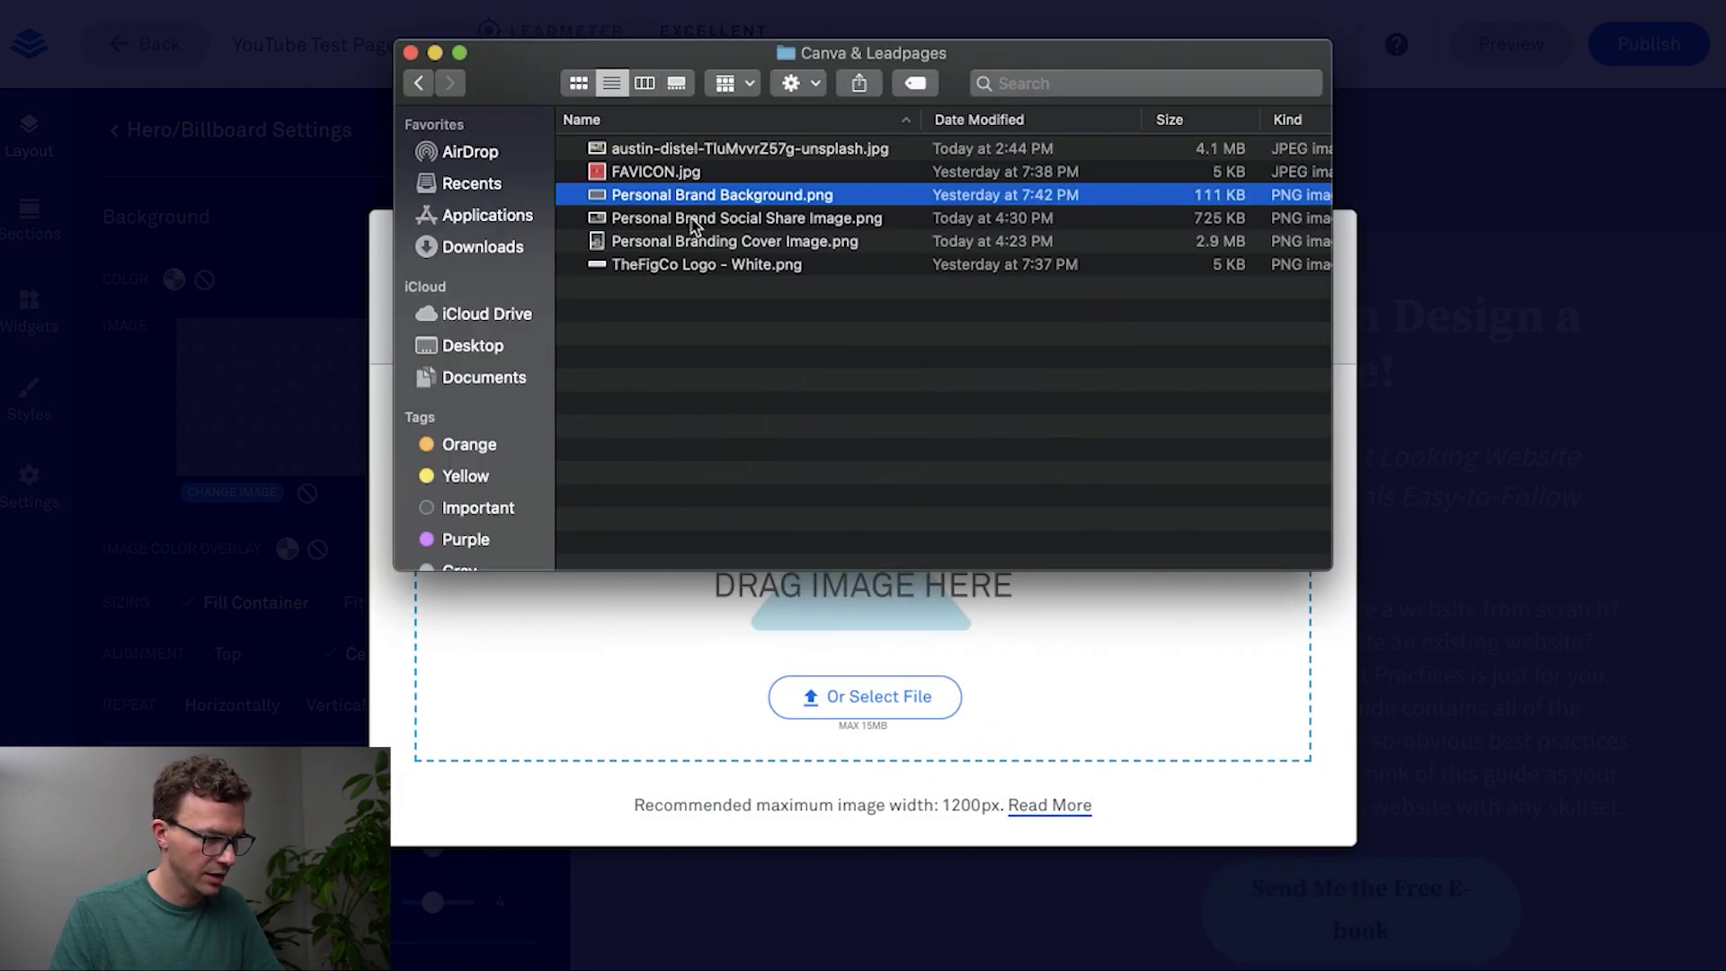
{"action": "left_click_drag", "start_coordinate": [704, 243], "coordinate": [855, 644]}
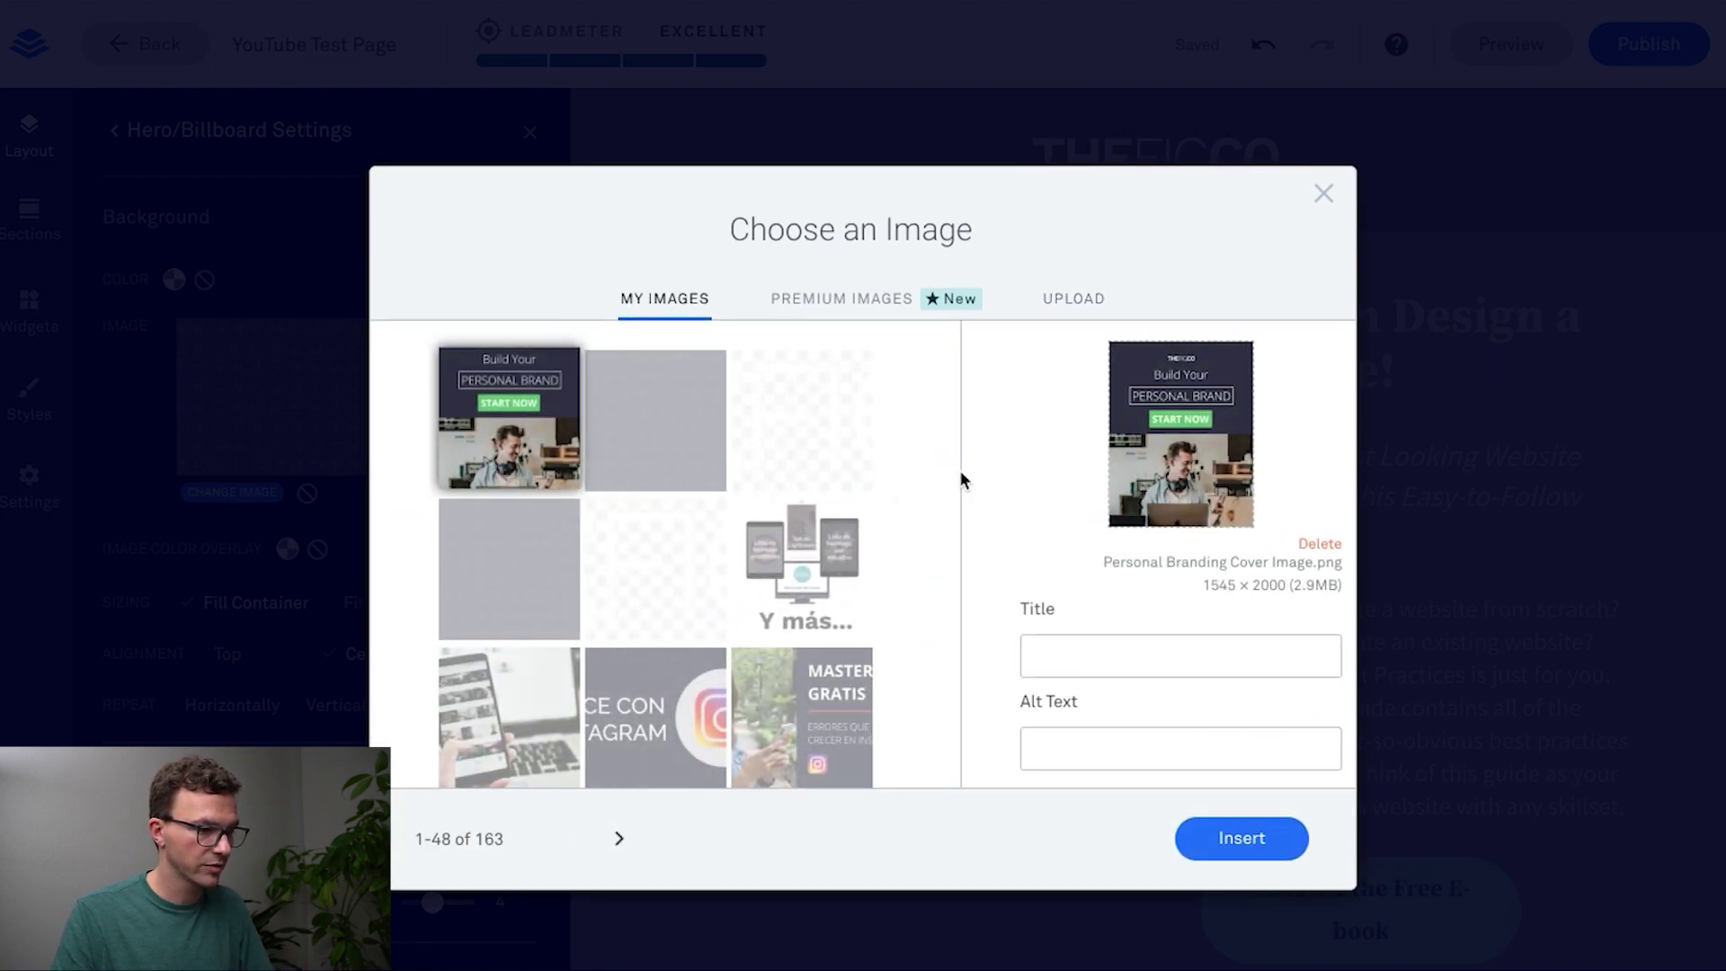
{"action": "left_click", "coordinate": [1264, 836]}
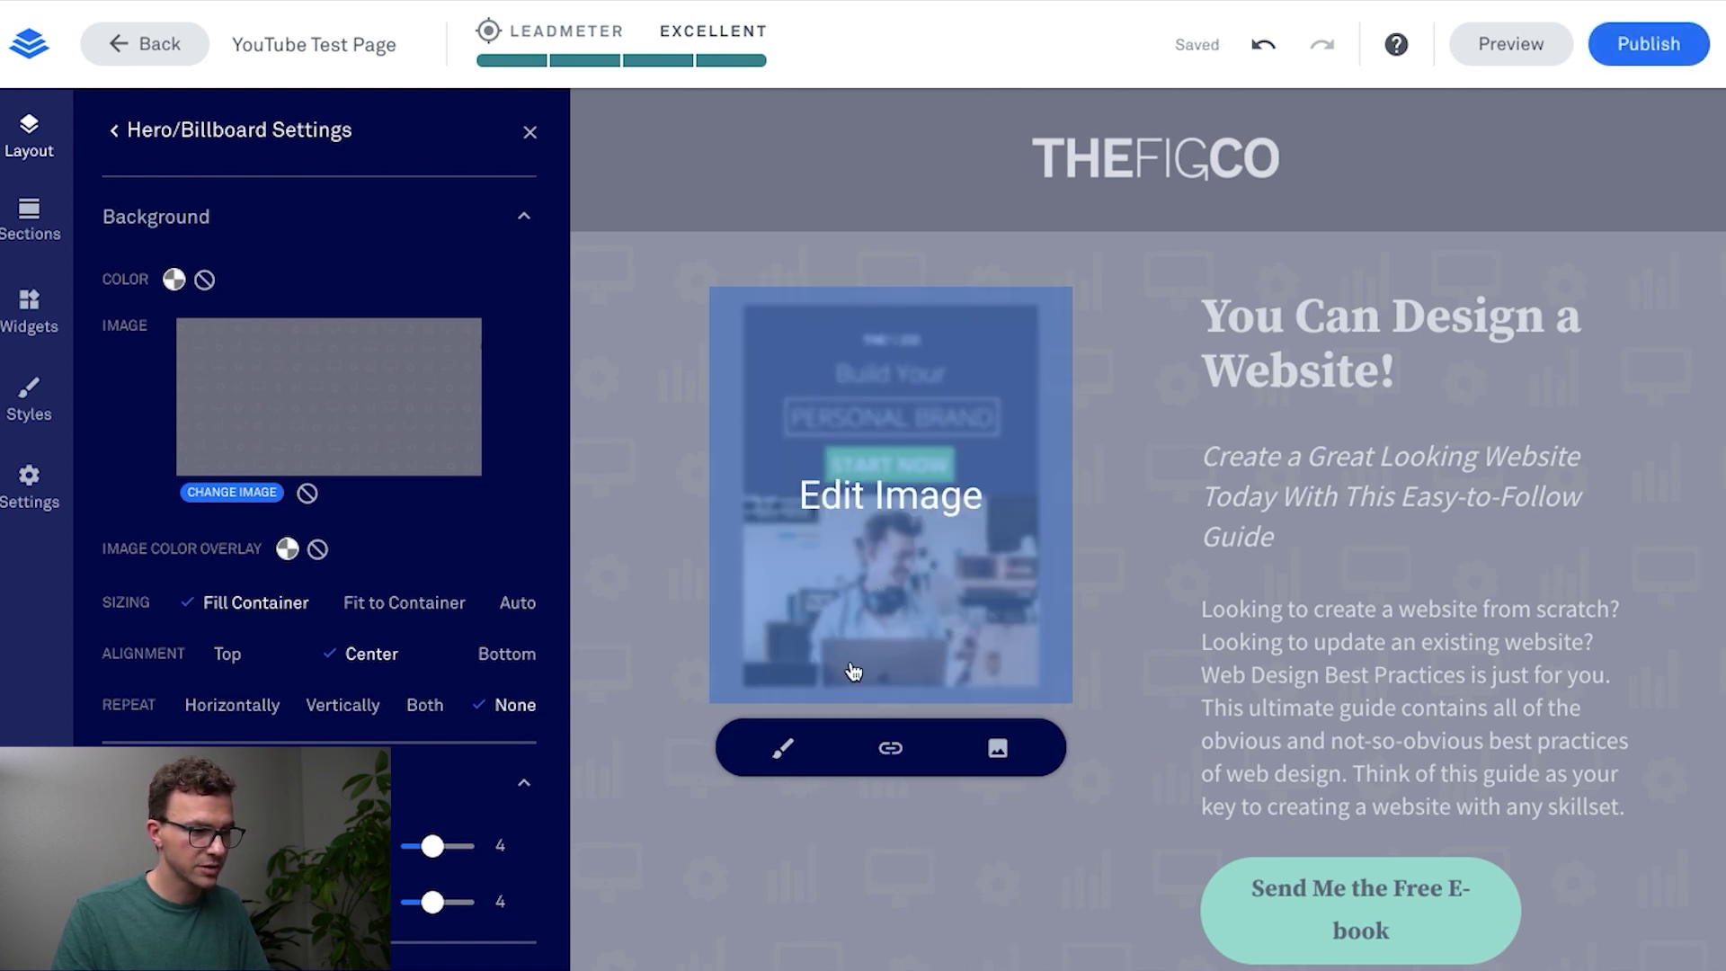
Step: Switch the cover image's corner style from Square to Rounded
{"action": "left_click", "coordinate": [781, 755]}
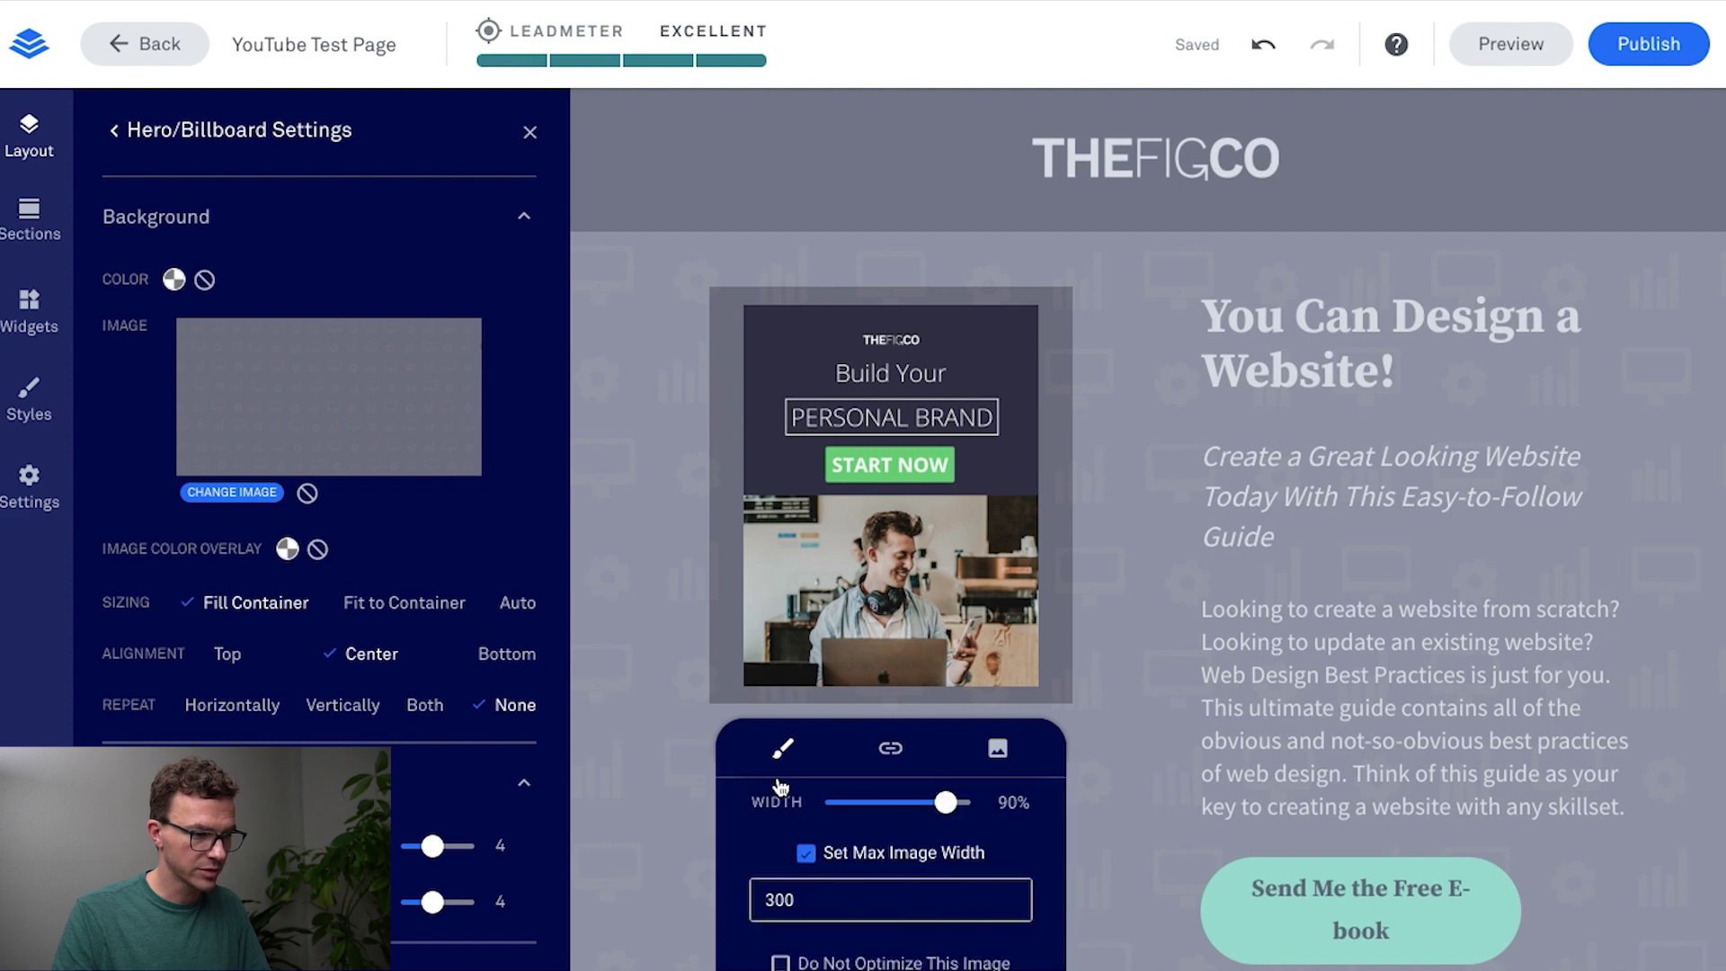
{"action": "scroll", "coordinate": [791, 827], "scroll_direction": "down", "scroll_amount": 2}
{"action": "left_click", "coordinate": [870, 895]}
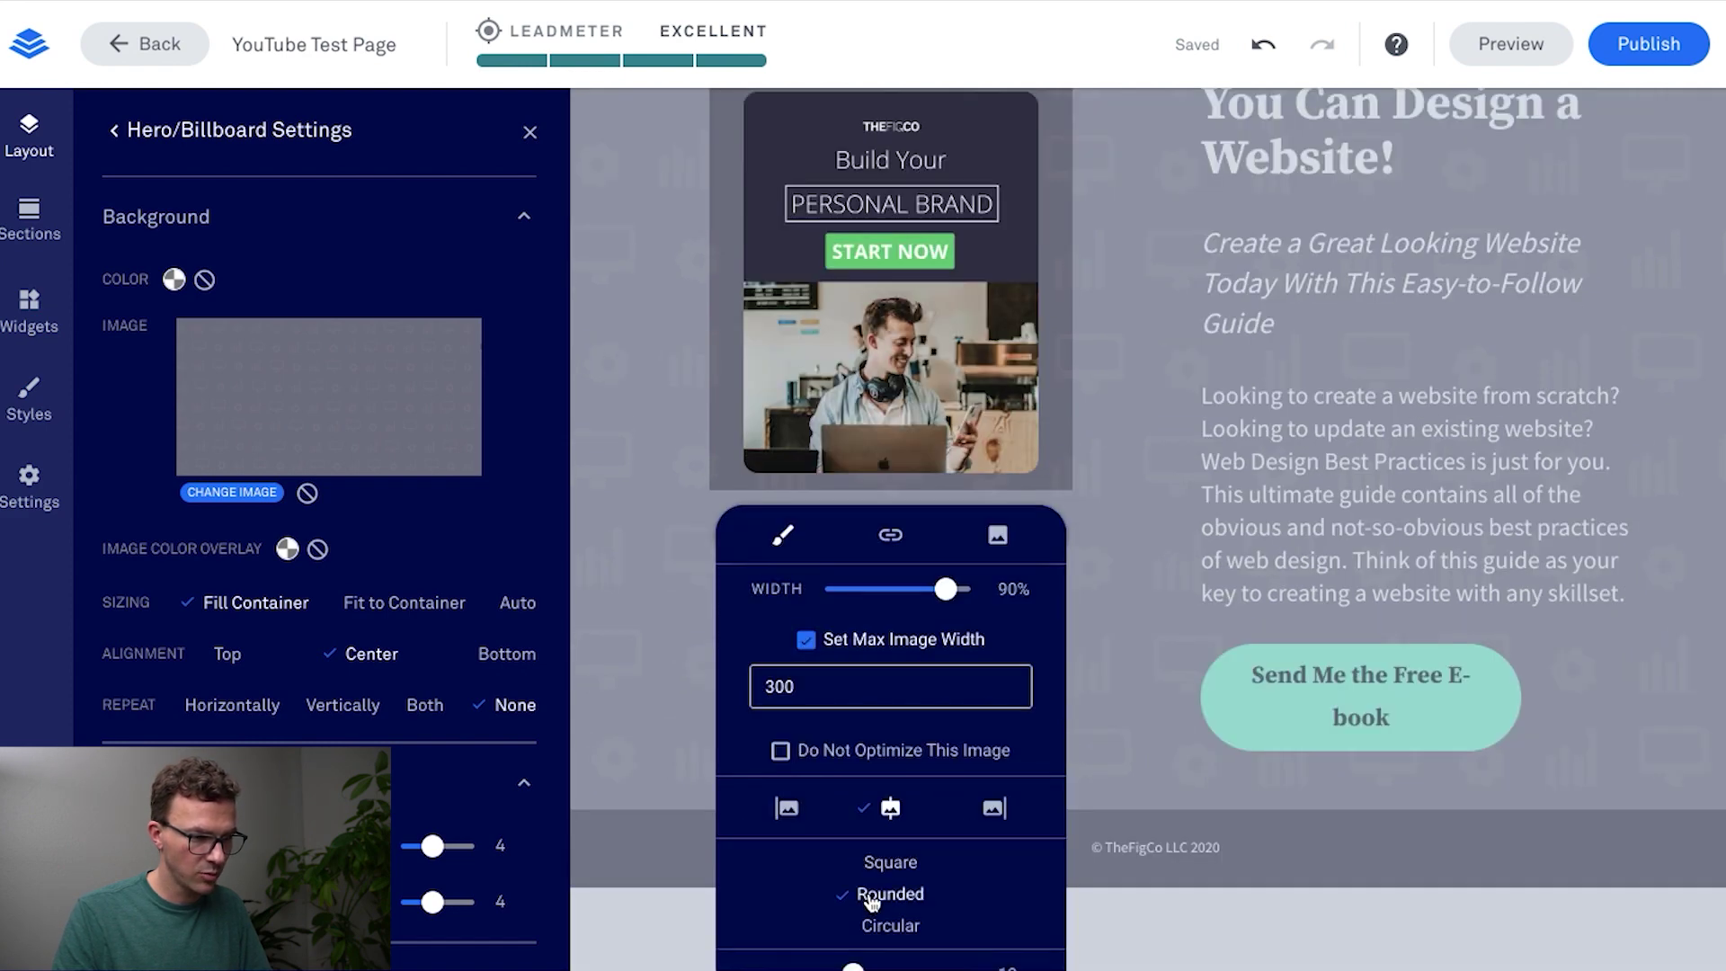
{"action": "left_click", "coordinate": [1106, 570]}
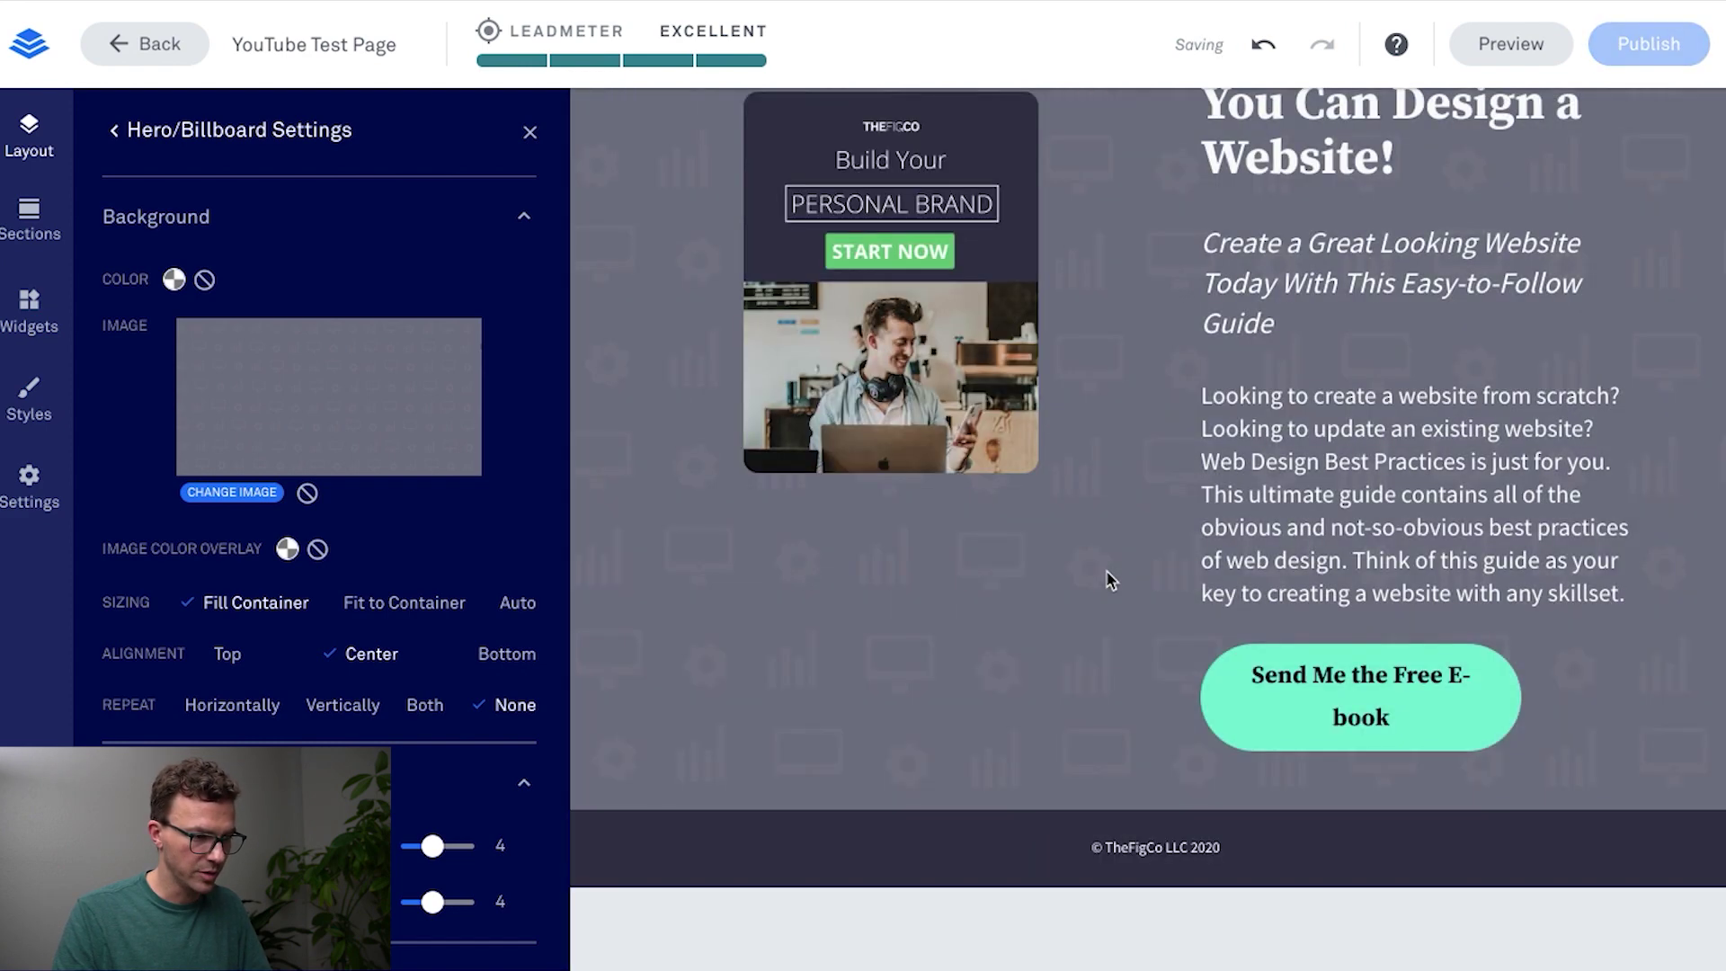
{"action": "scroll", "coordinate": [1068, 493], "scroll_direction": "up", "scroll_amount": 2}
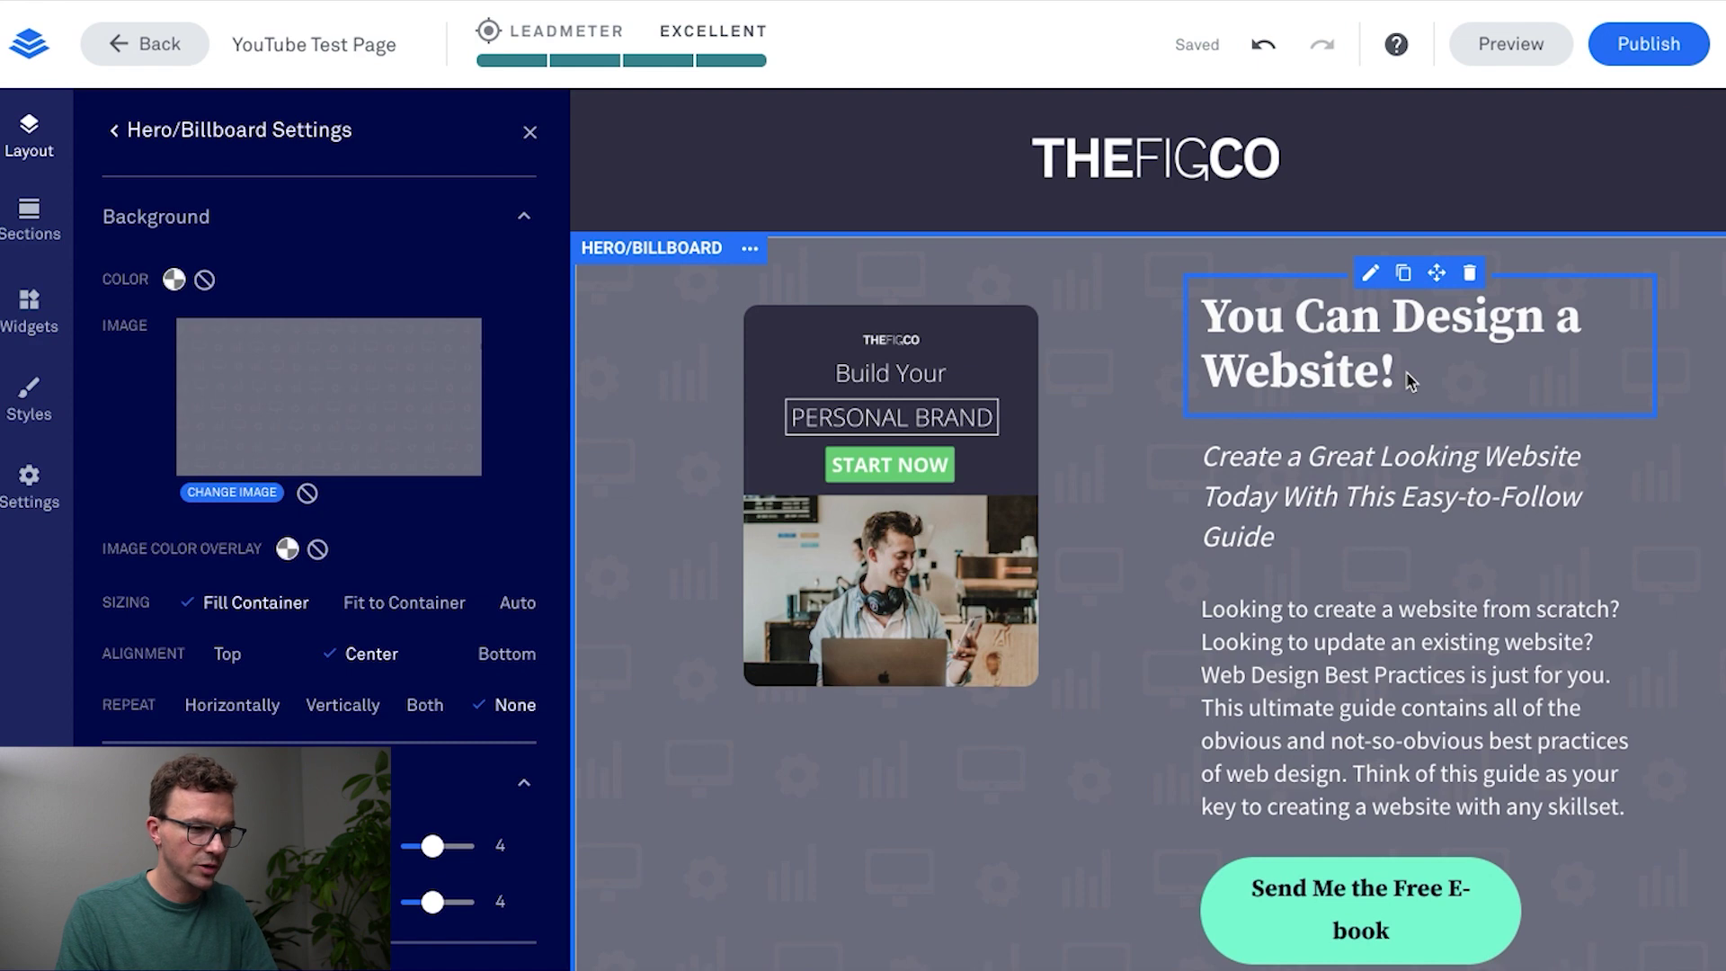
Step: Change the headline to 'Start Building Your Personal Brand Today!' in Open Sans at size 4
{"action": "key", "text": "super+Tab"}
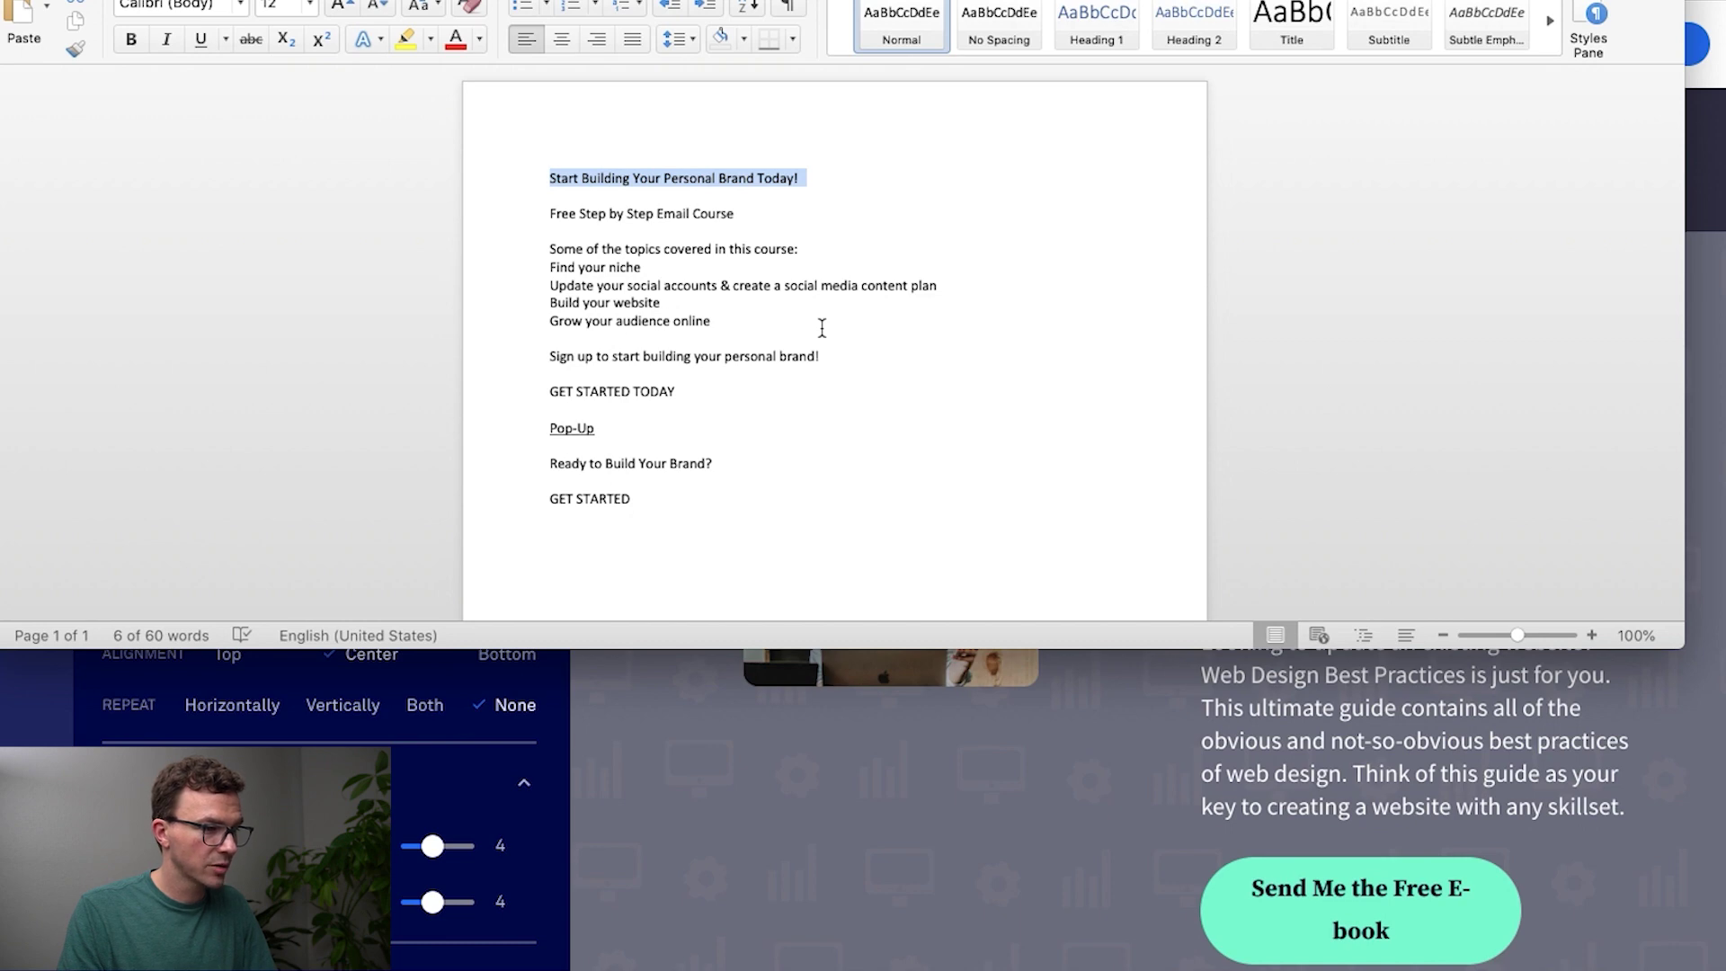
{"action": "key", "text": "super+Tab"}
{"action": "triple_click", "coordinate": [1362, 343]}
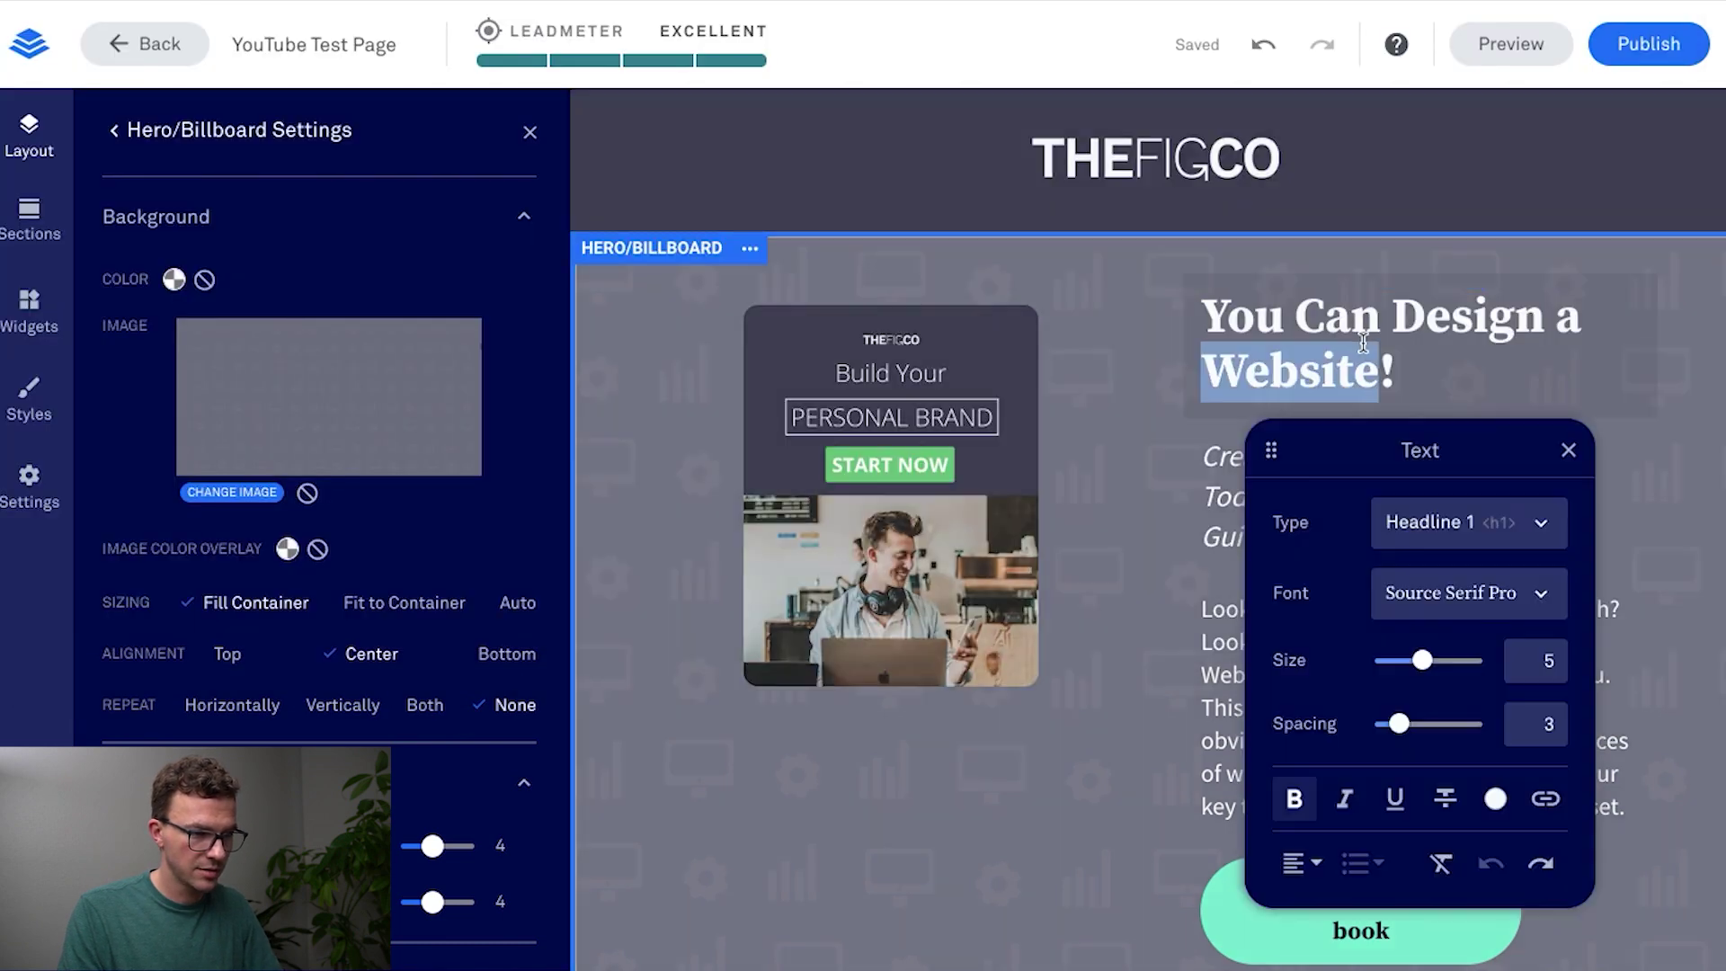
{"action": "type", "text": "Start B"}
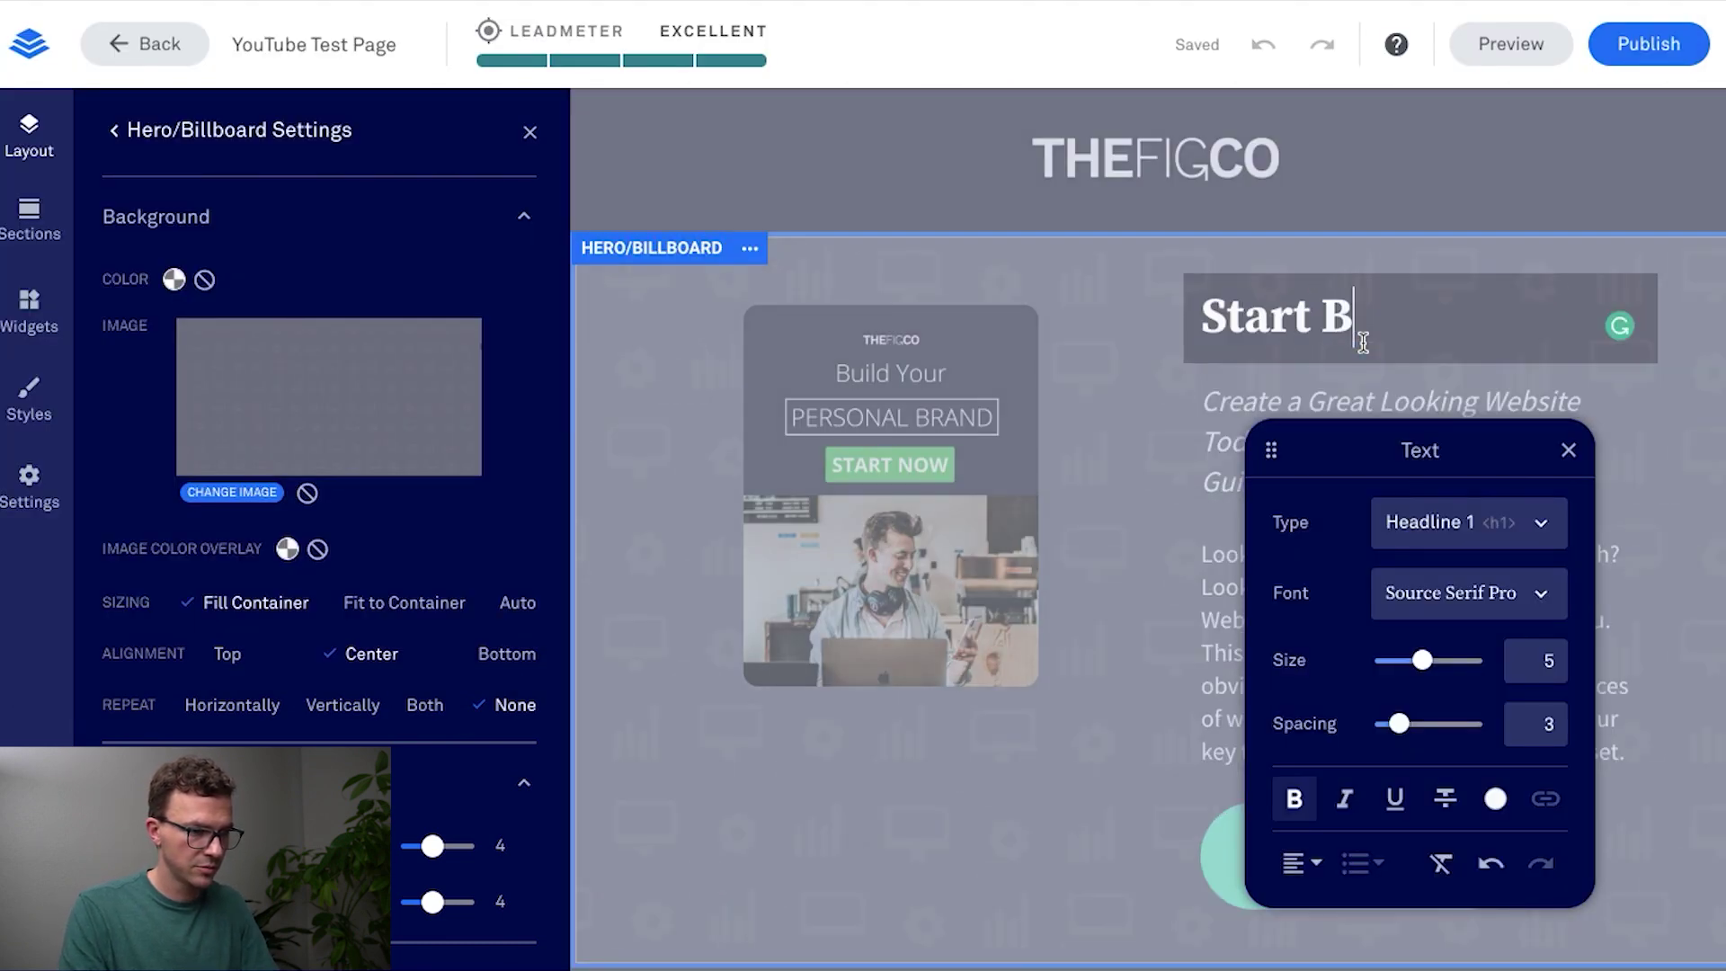
{"action": "type", "text": "uilding Your Pers"}
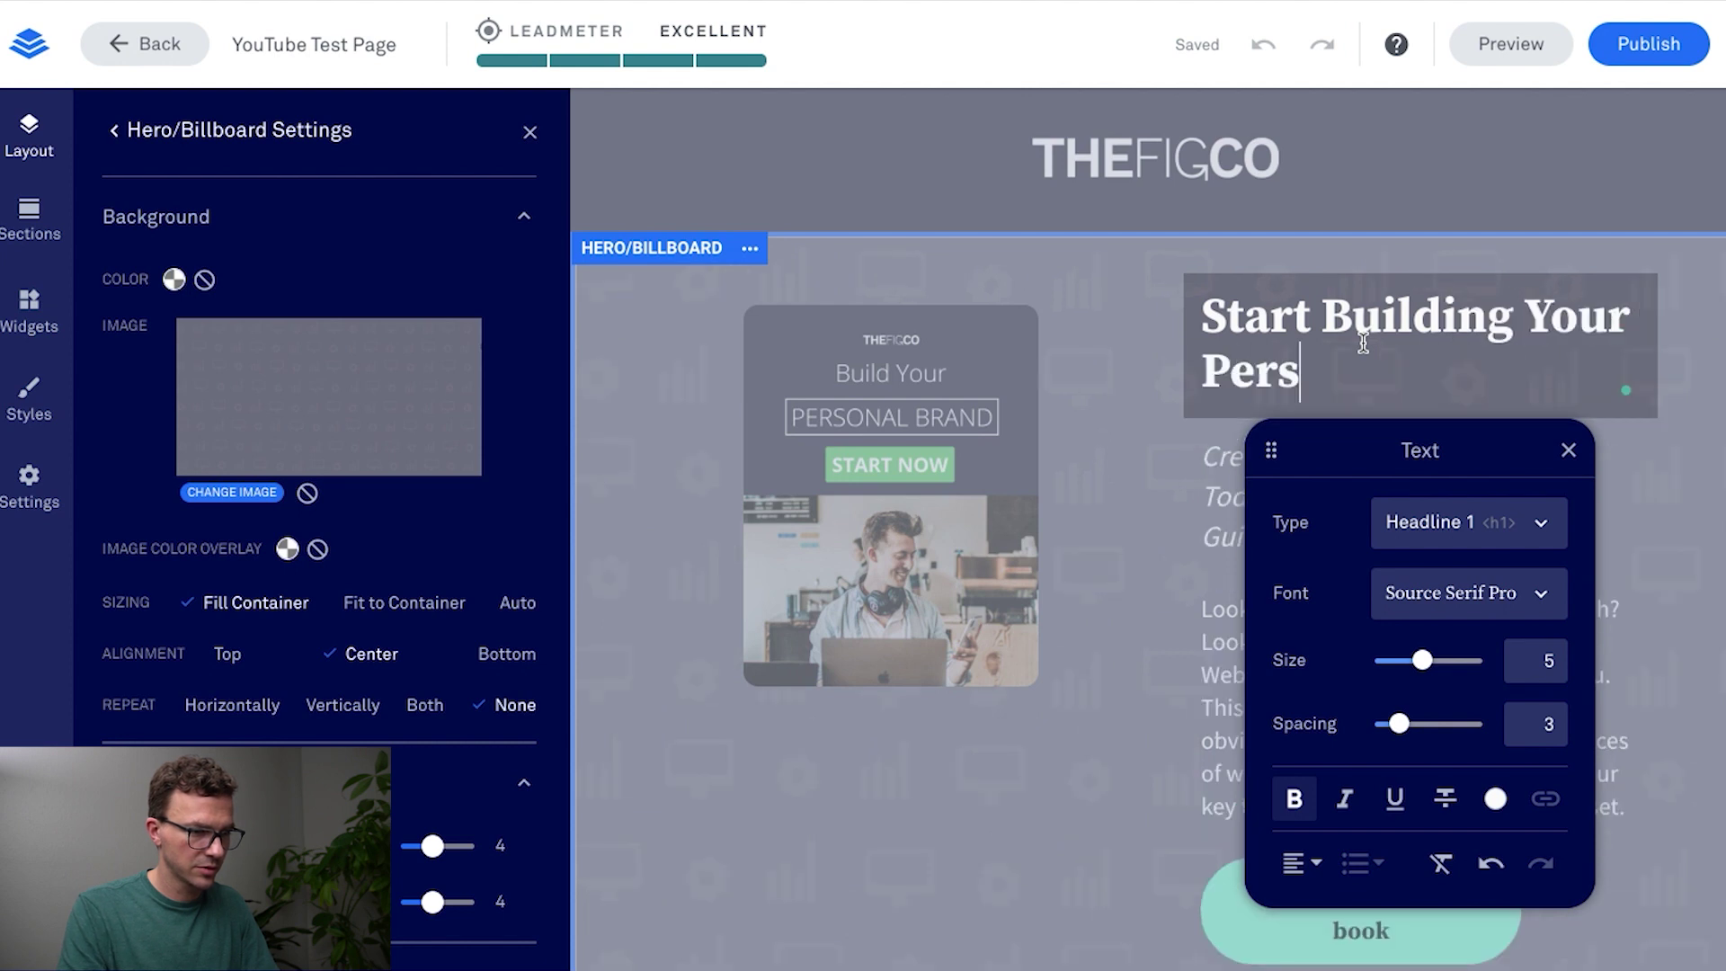
{"action": "type", "text": "onal Brand Today"}
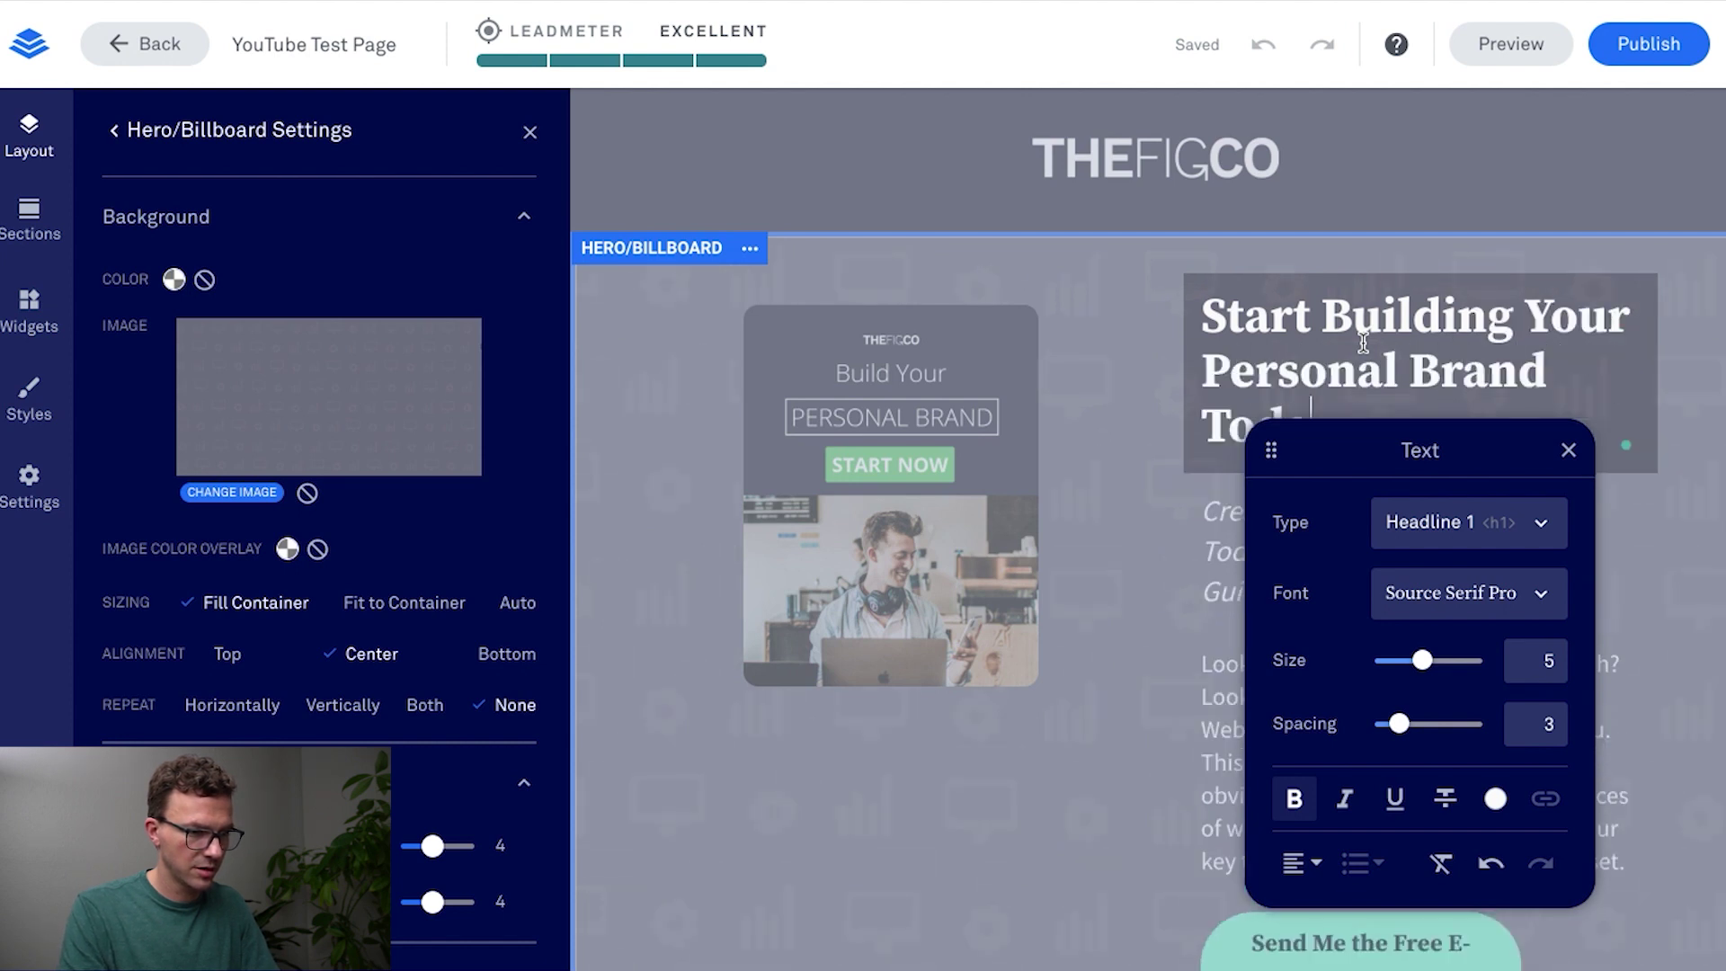
{"action": "left_click", "coordinate": [1476, 602]}
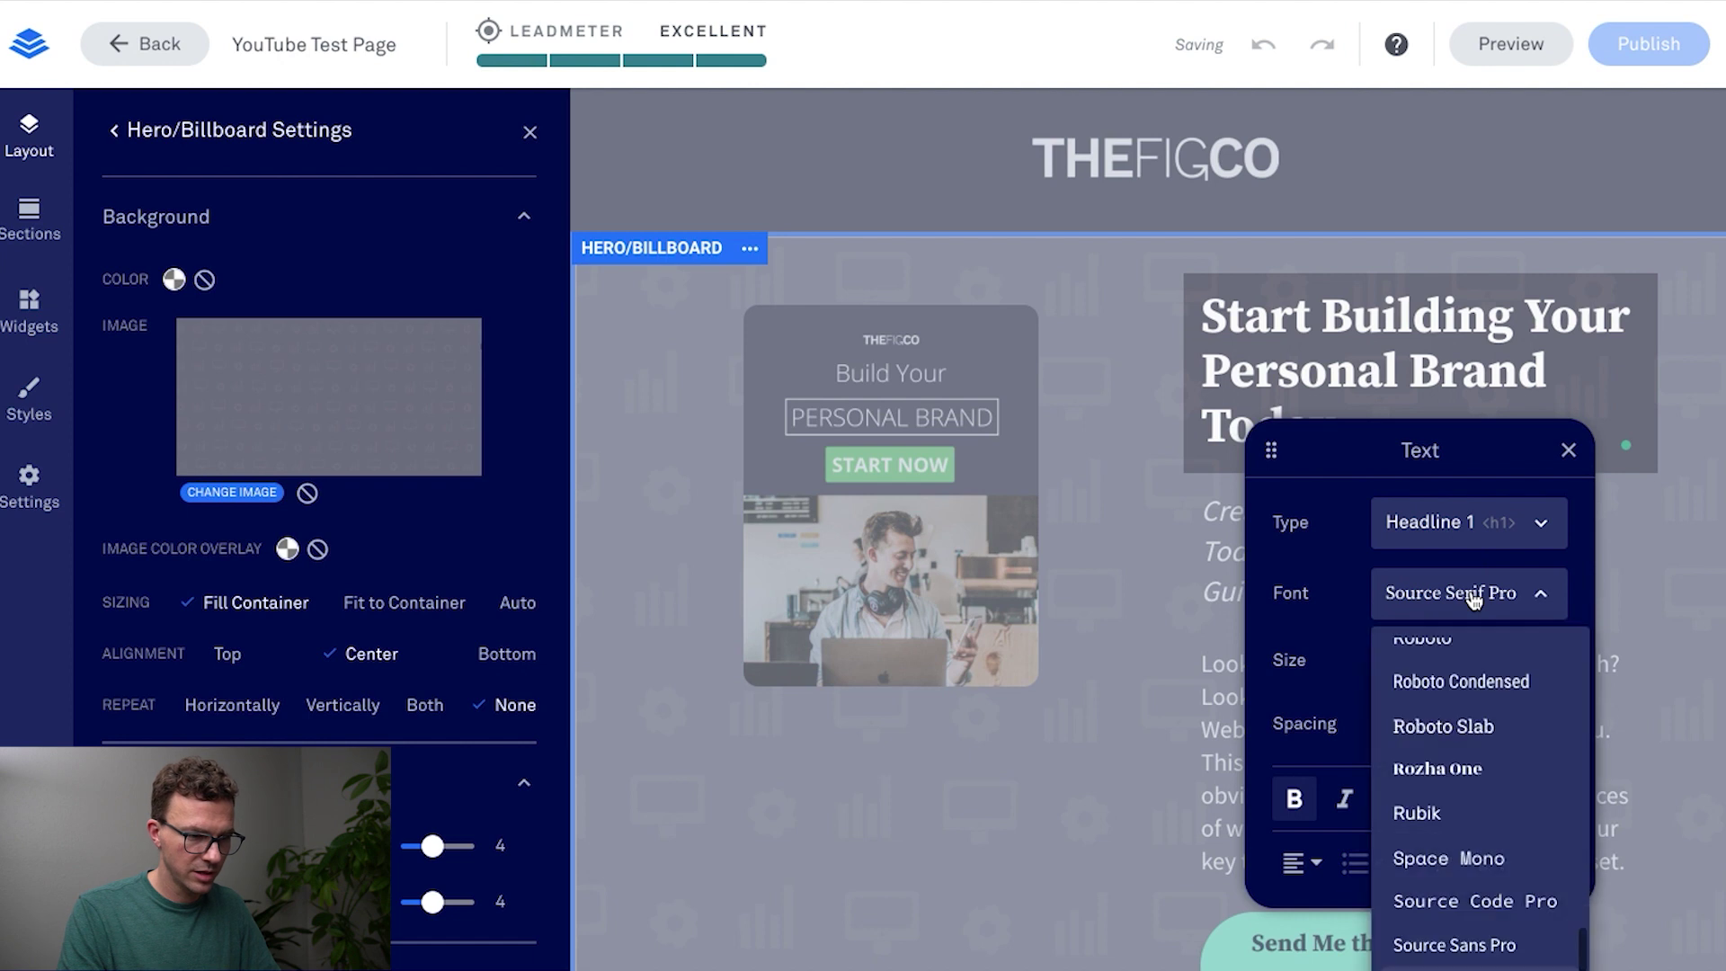
{"action": "triple_click", "coordinate": [1322, 364]}
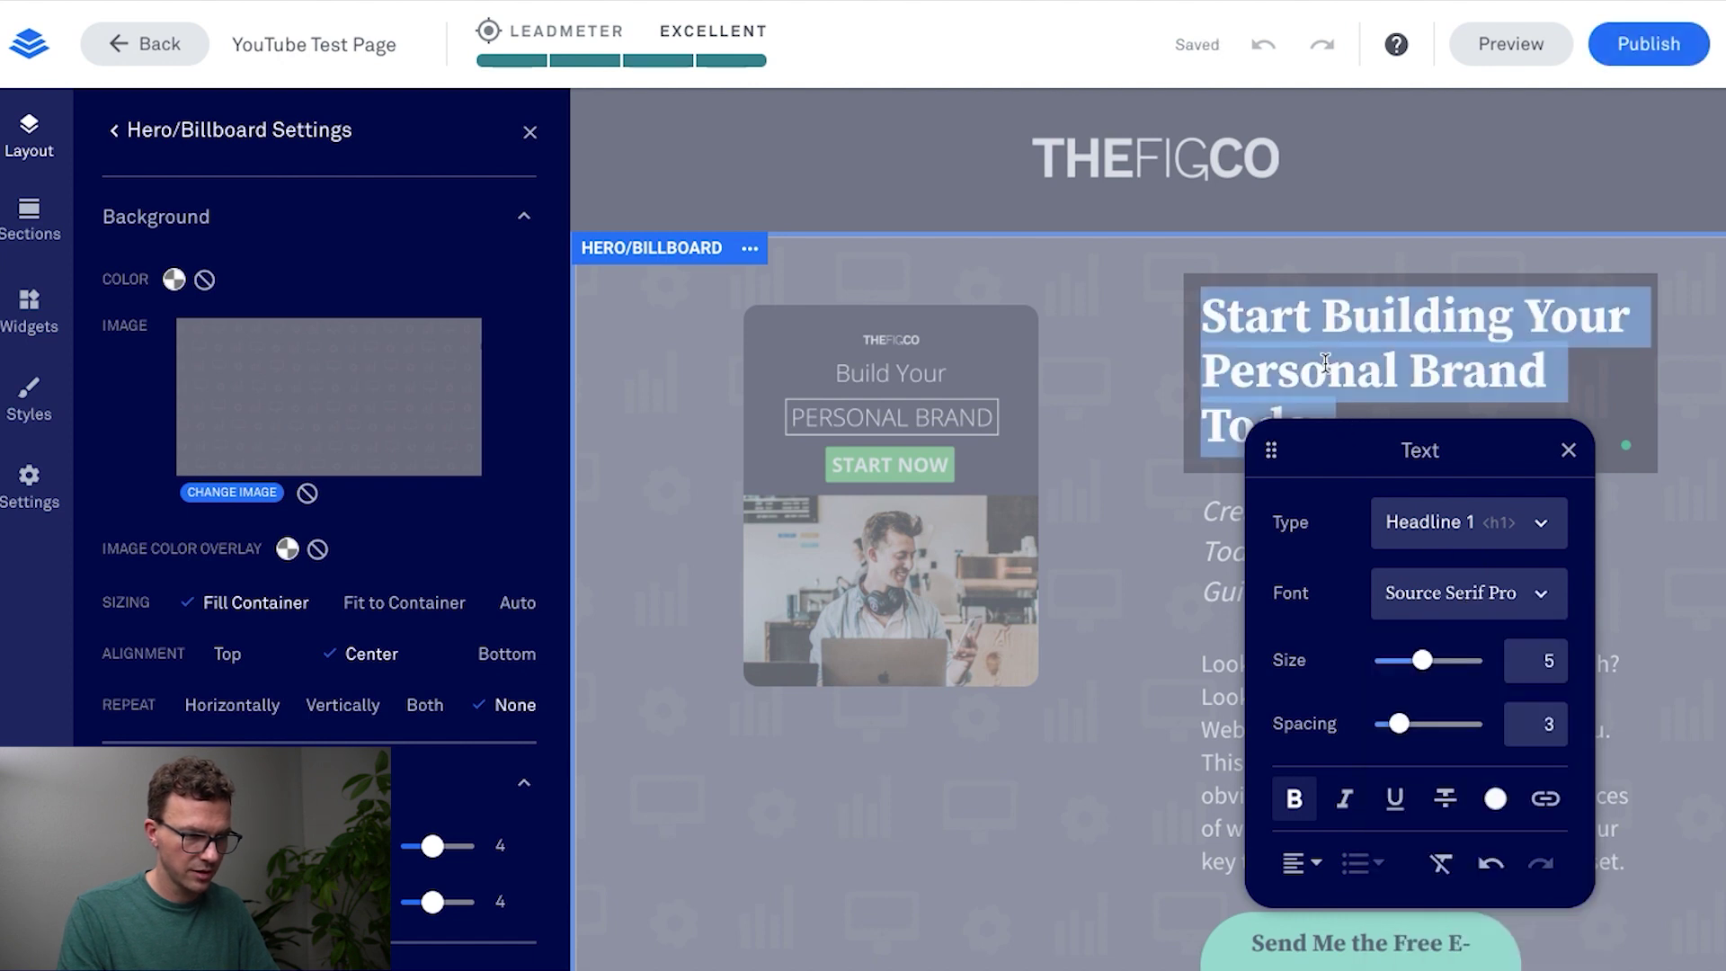
{"action": "left_click", "coordinate": [1459, 593]}
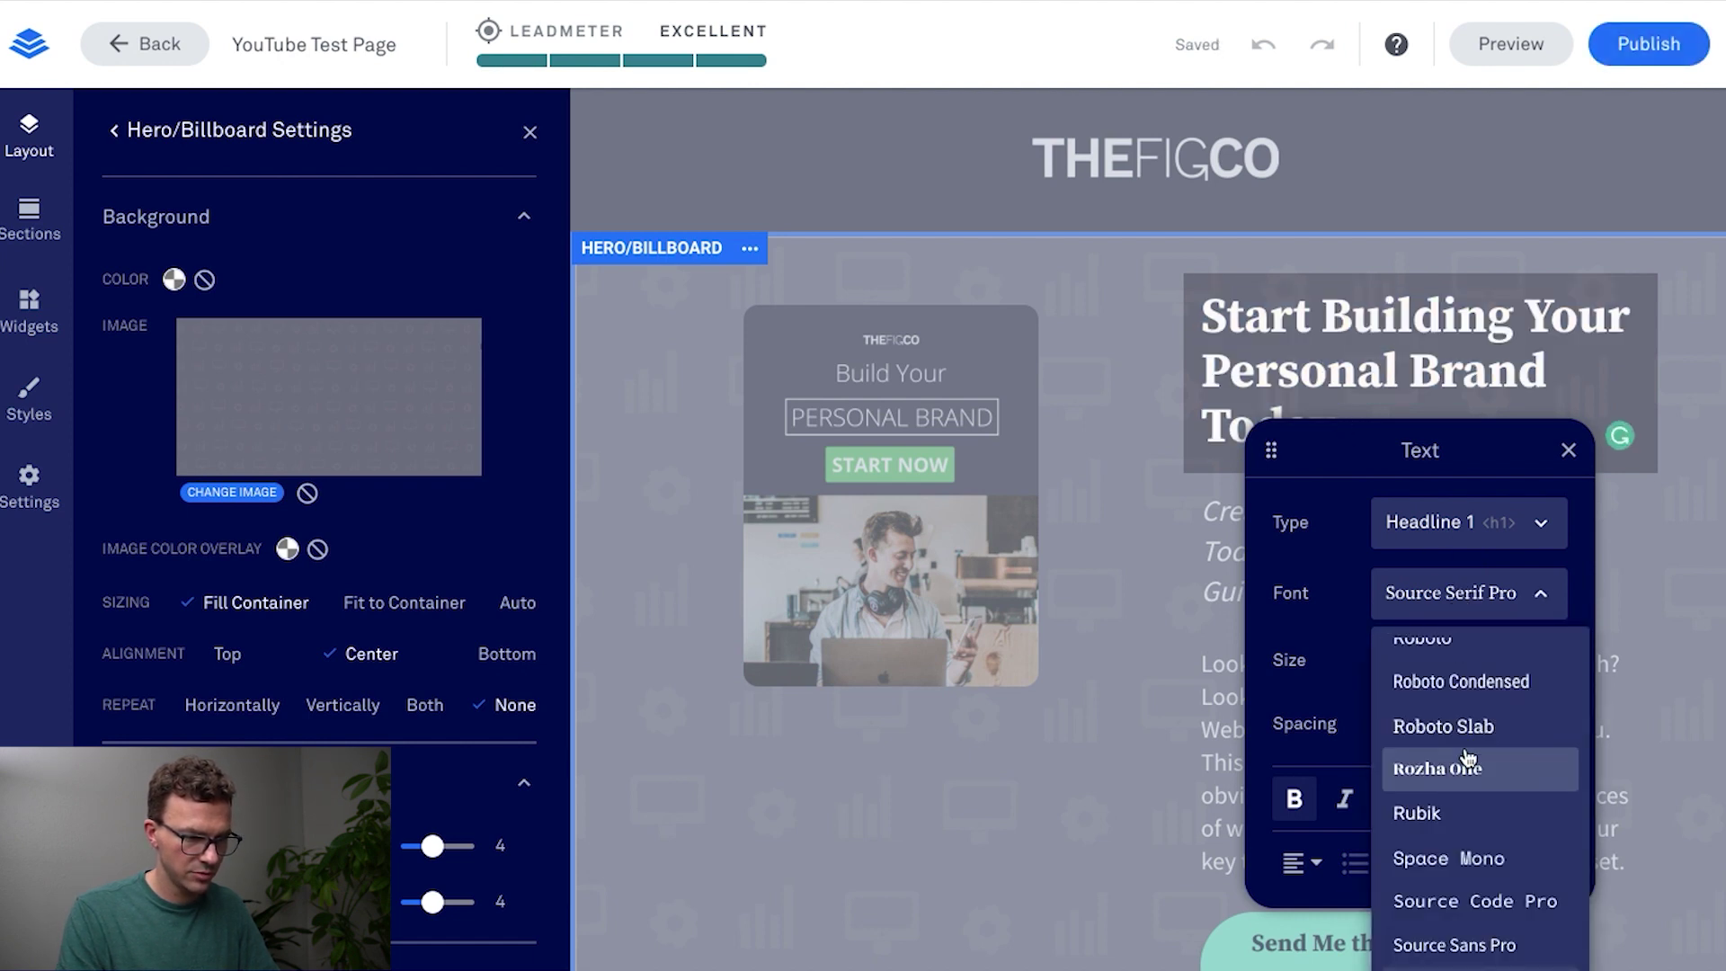
{"action": "scroll", "coordinate": [1452, 713], "scroll_direction": "up", "scroll_amount": 5}
{"action": "left_click", "coordinate": [1450, 709]}
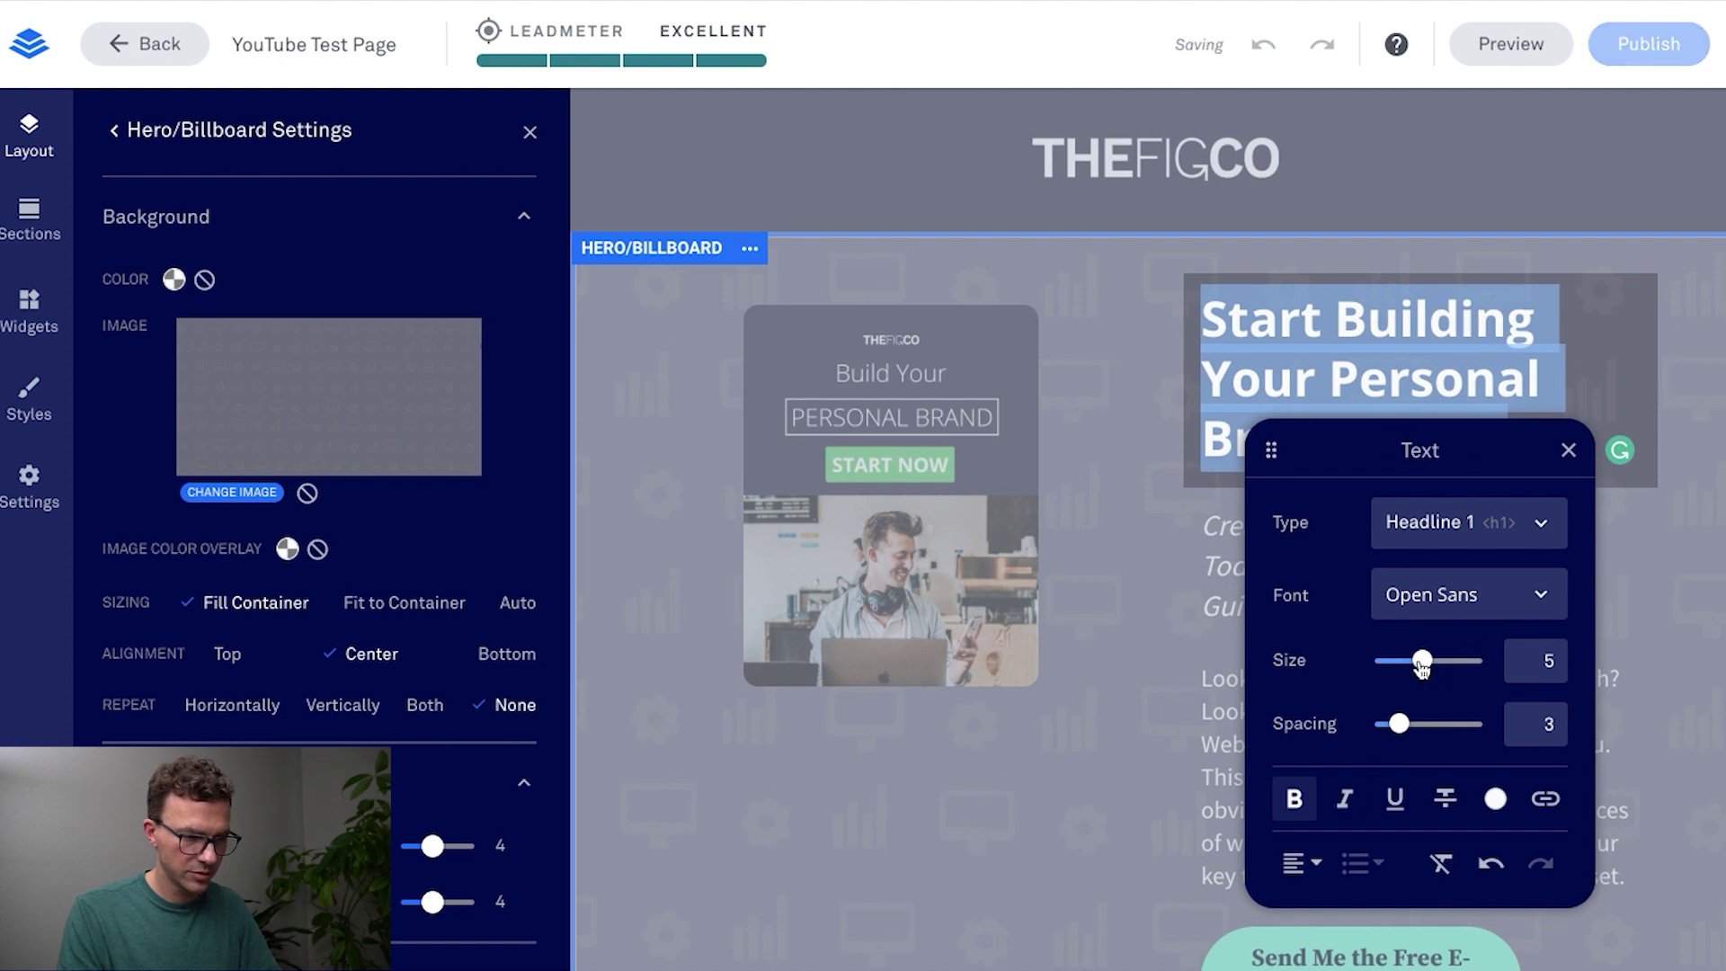
{"action": "left_click_drag", "start_coordinate": [1421, 663], "coordinate": [1411, 662]}
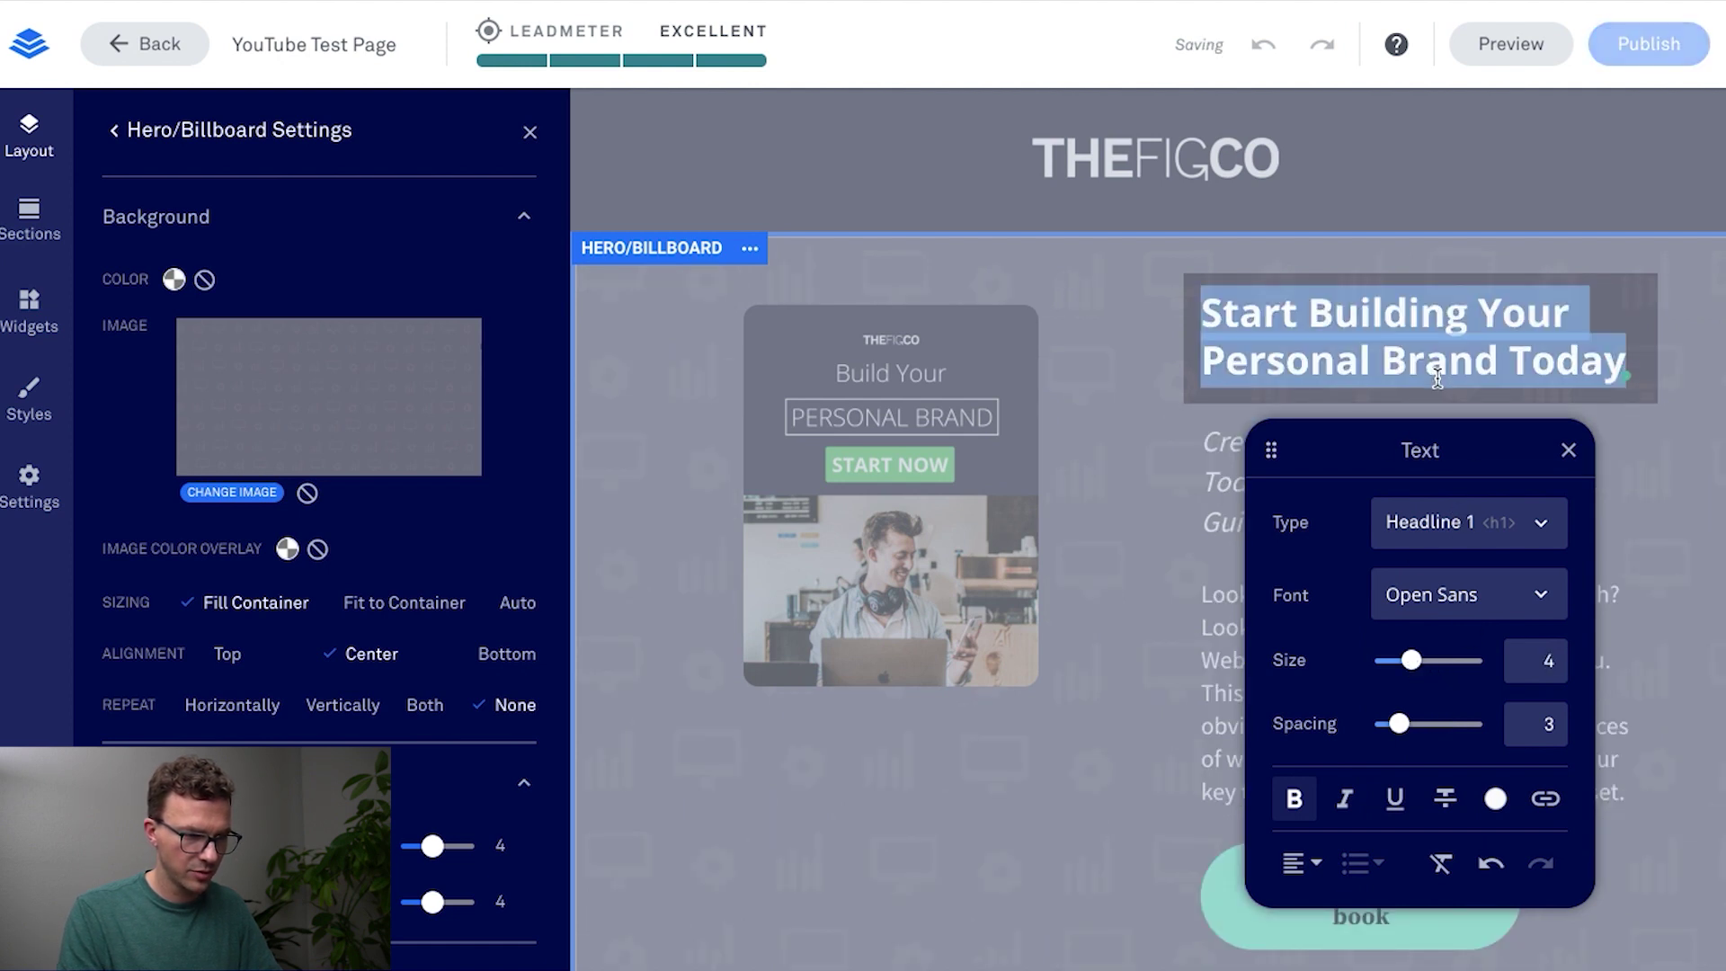
{"action": "key", "text": "Right"}
{"action": "type", "text": "!"}
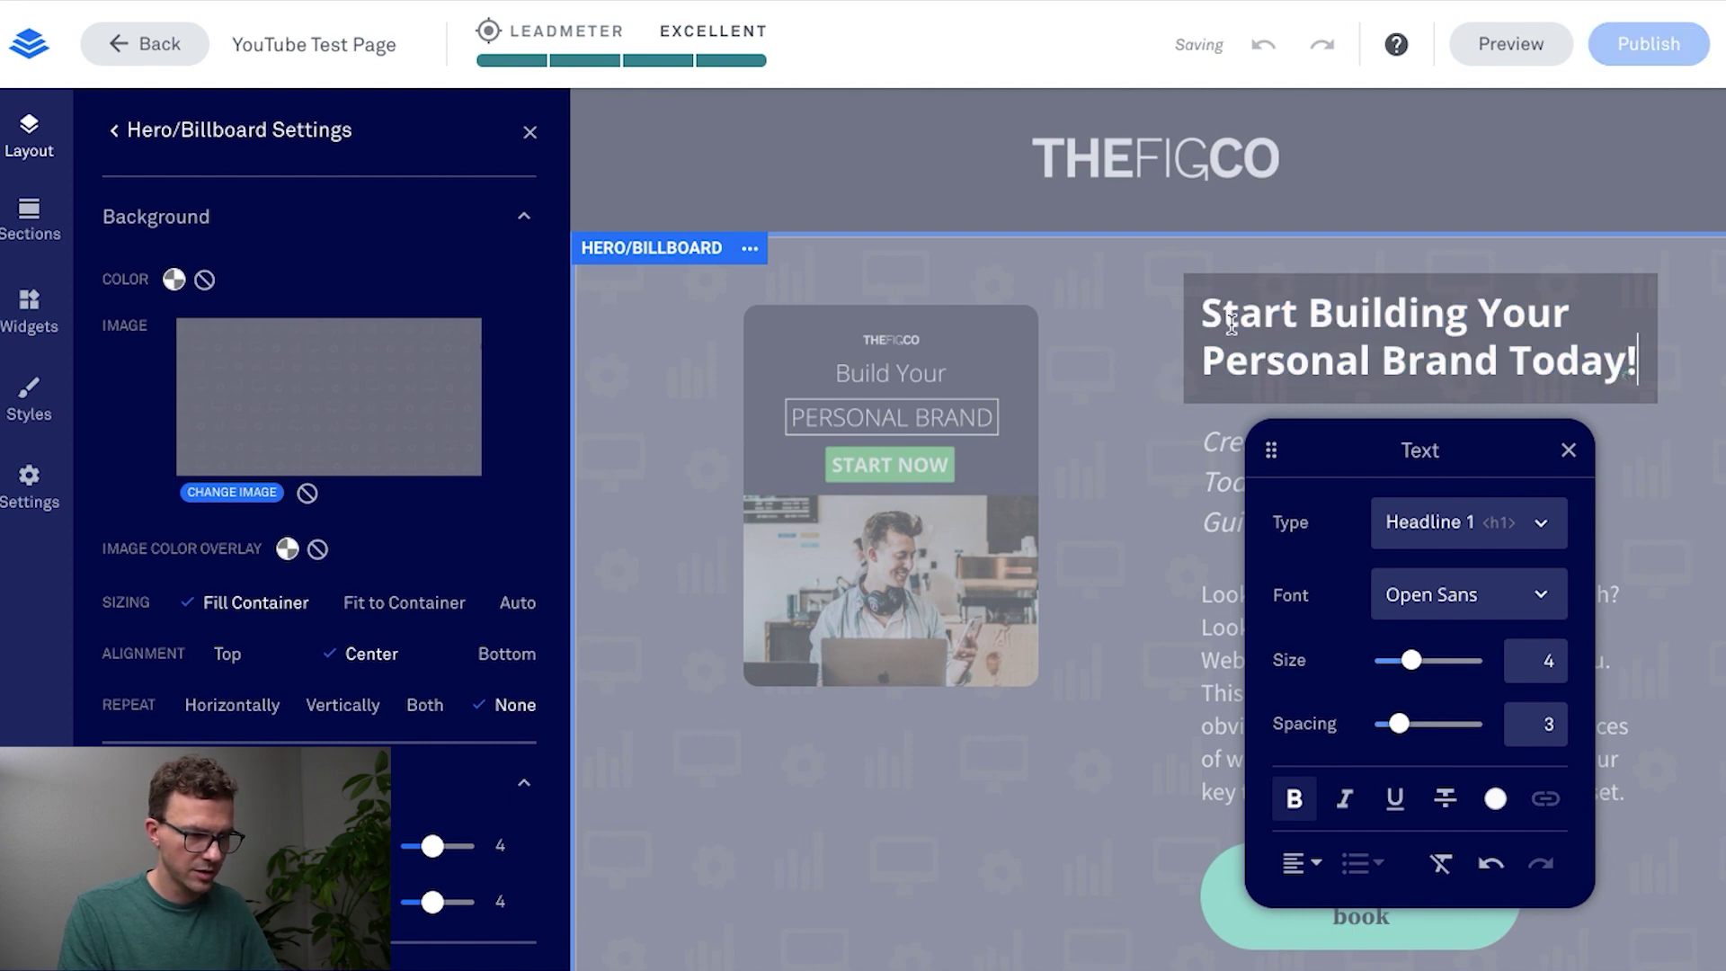
{"action": "left_click", "coordinate": [1686, 447]}
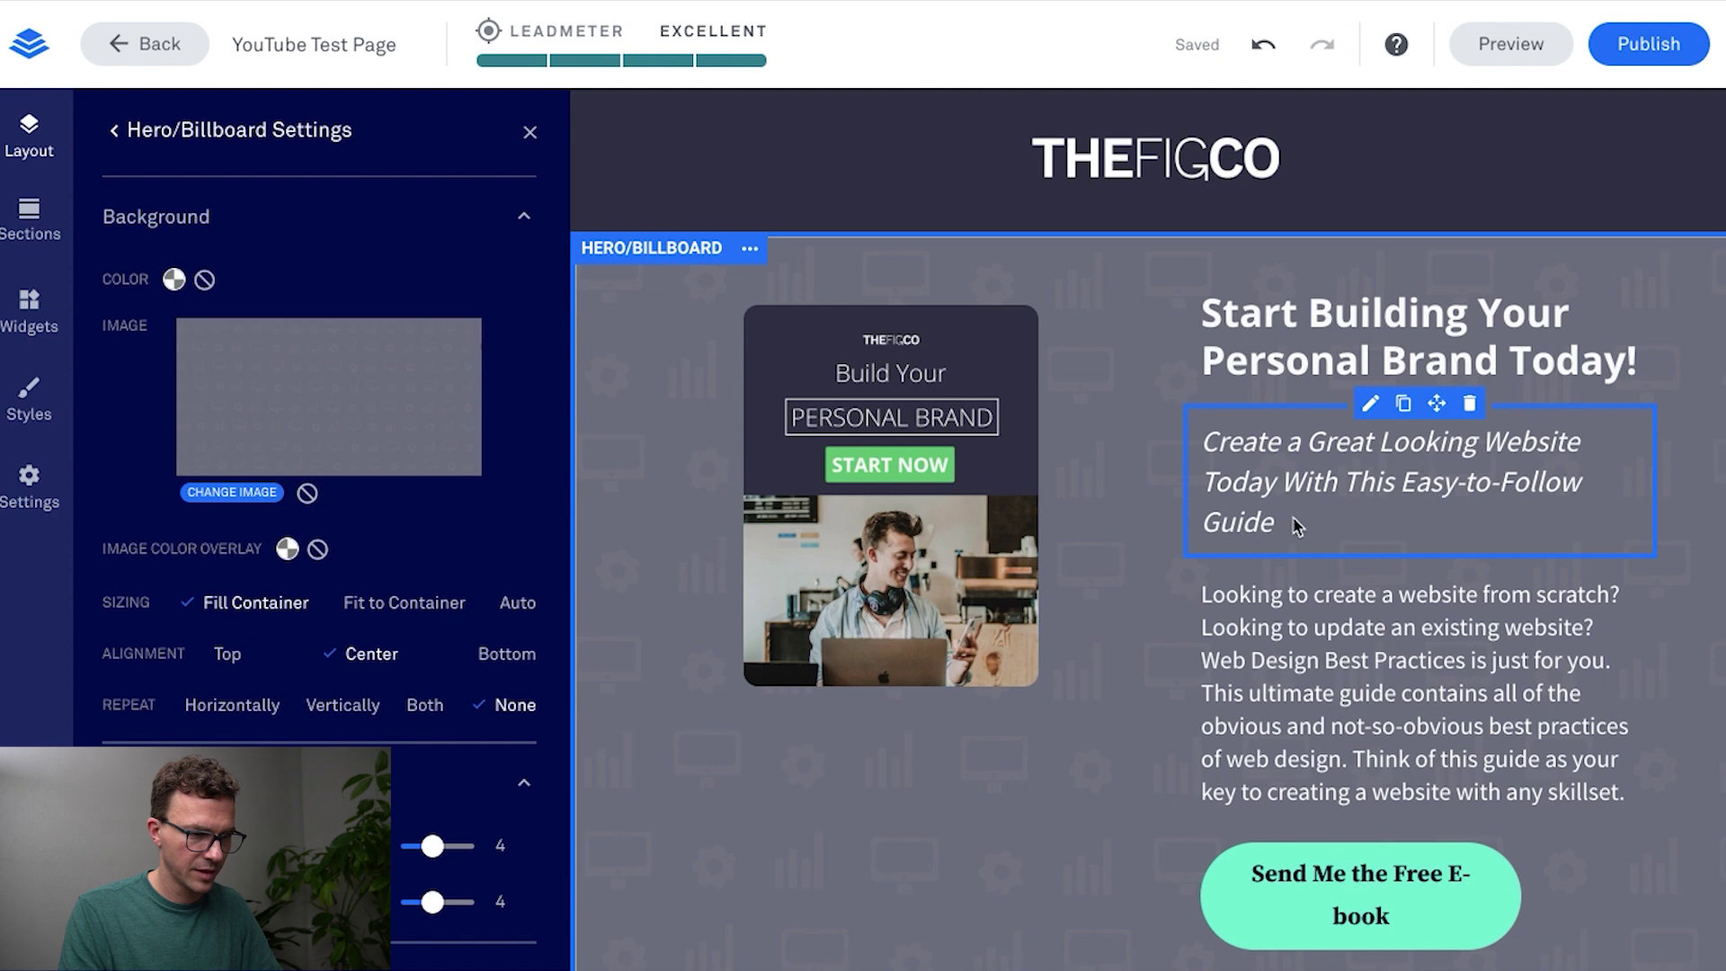
Step: Paste 'Free Step by Step Email Course' into the subheading and set it in Open Sans
{"action": "key", "text": "super+Tab"}
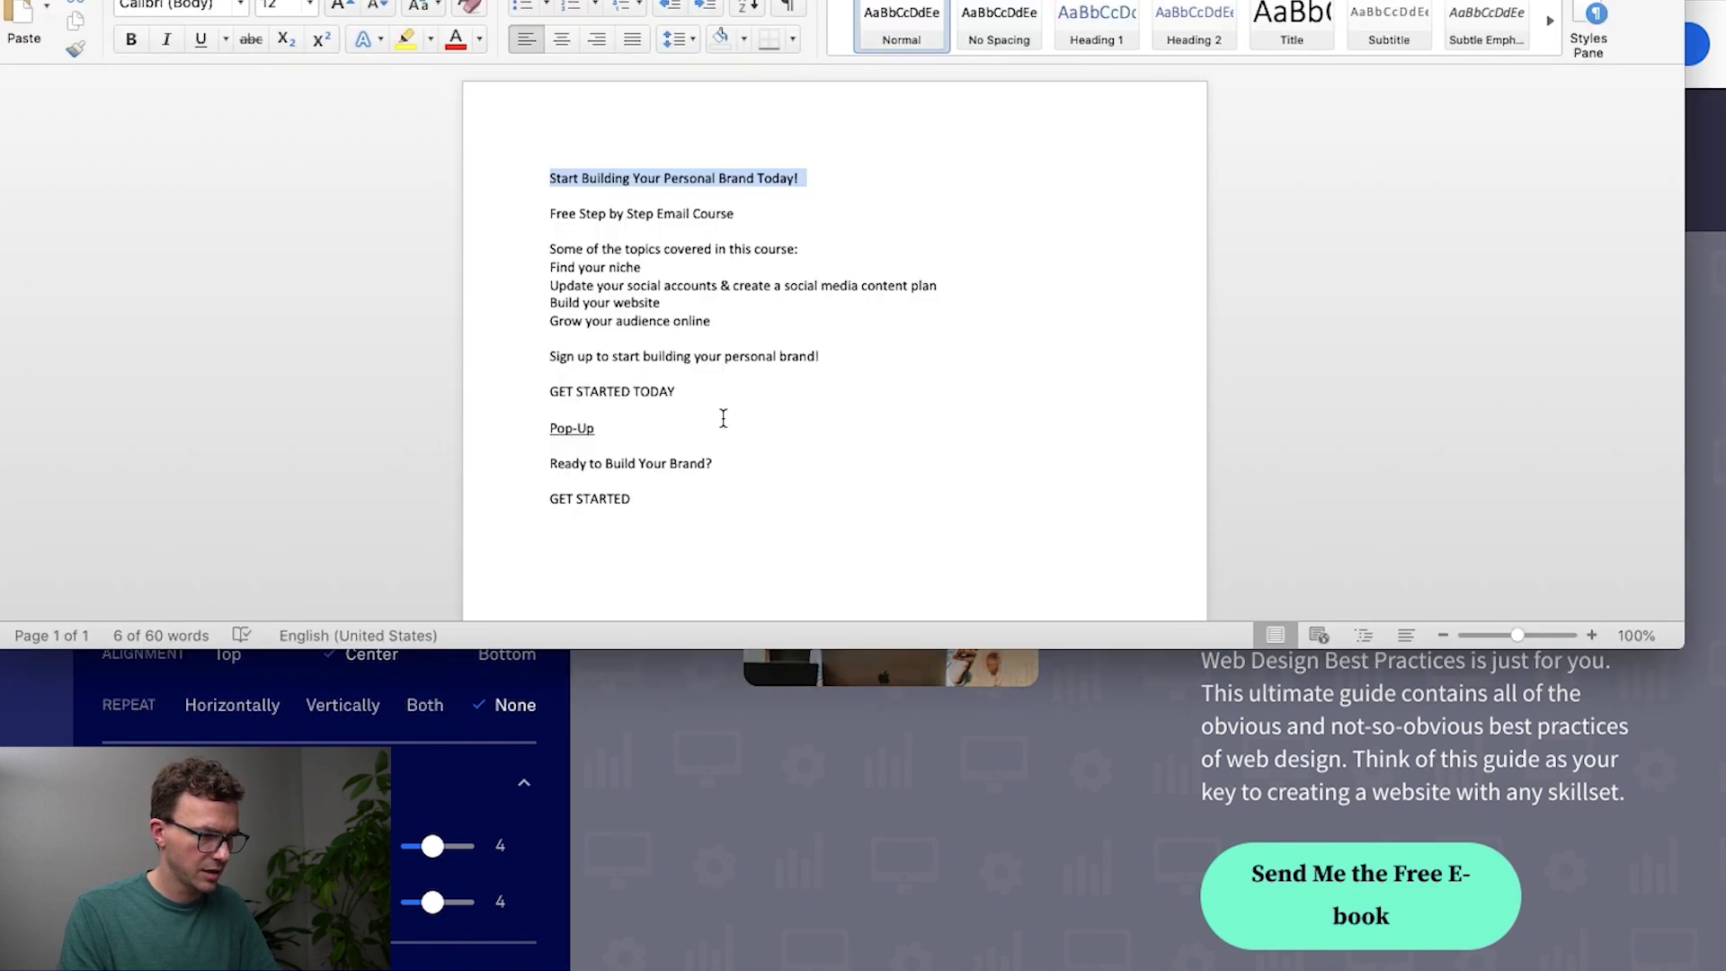
{"action": "key", "text": "super+Tab"}
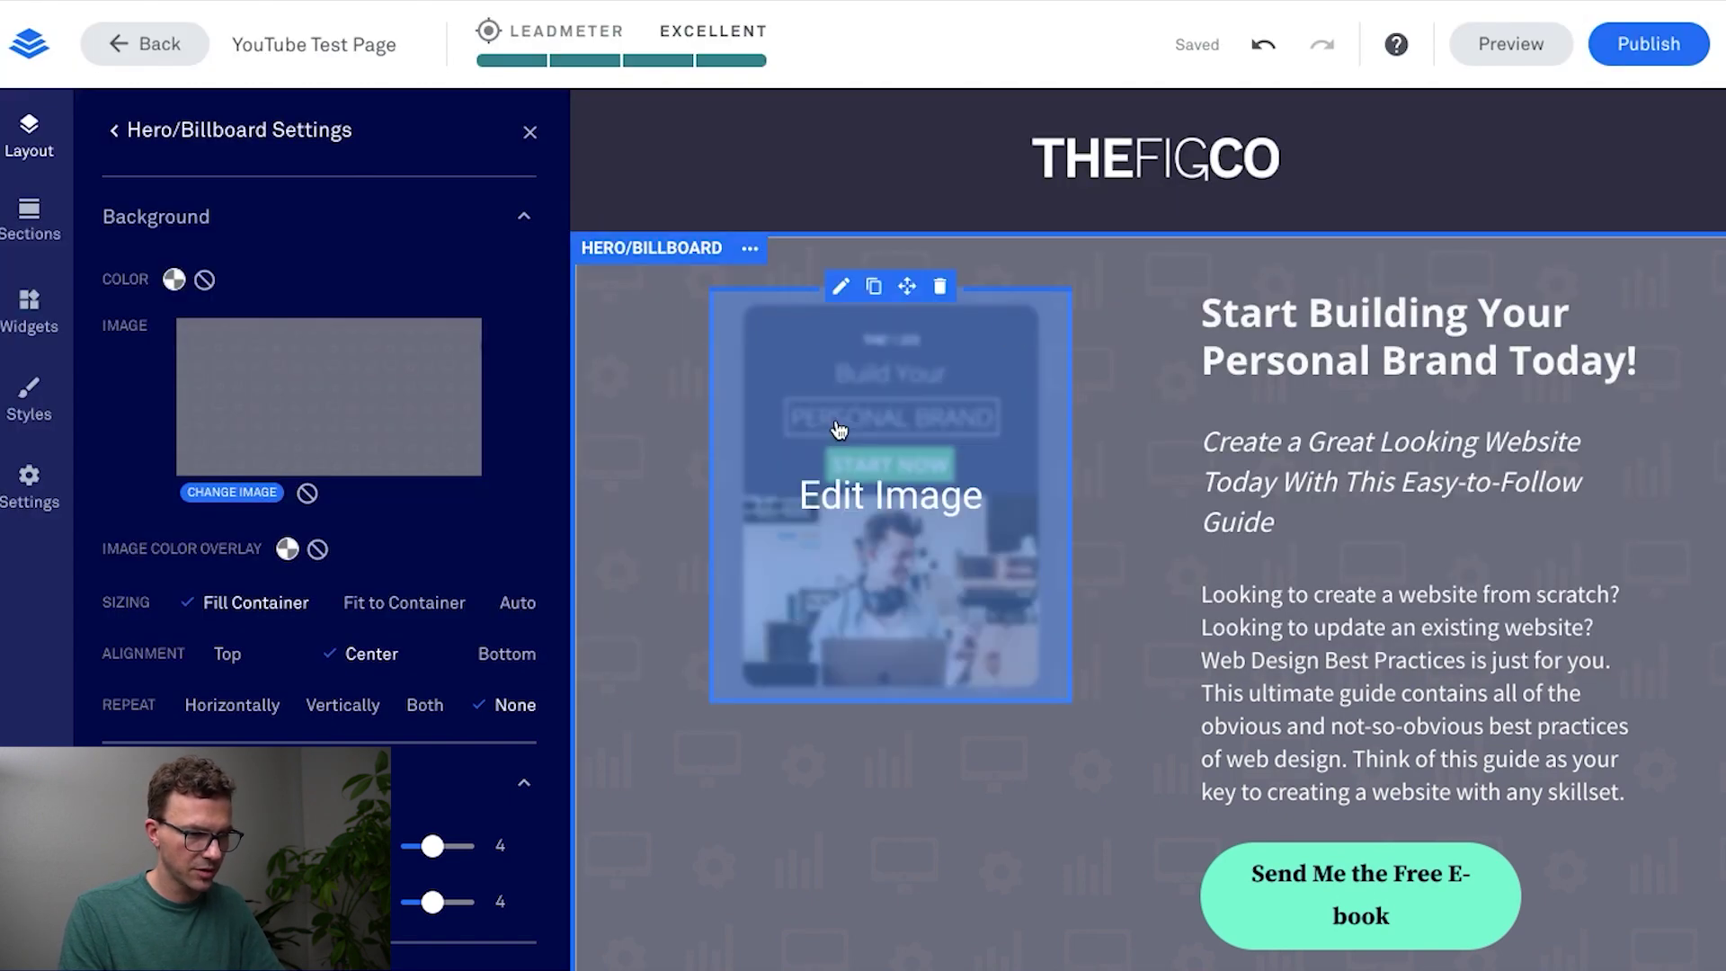
{"action": "left_click", "coordinate": [1285, 528]}
{"action": "key", "text": "ctrl+a"}
{"action": "type", "text": "Free Step by Step Email Course"}
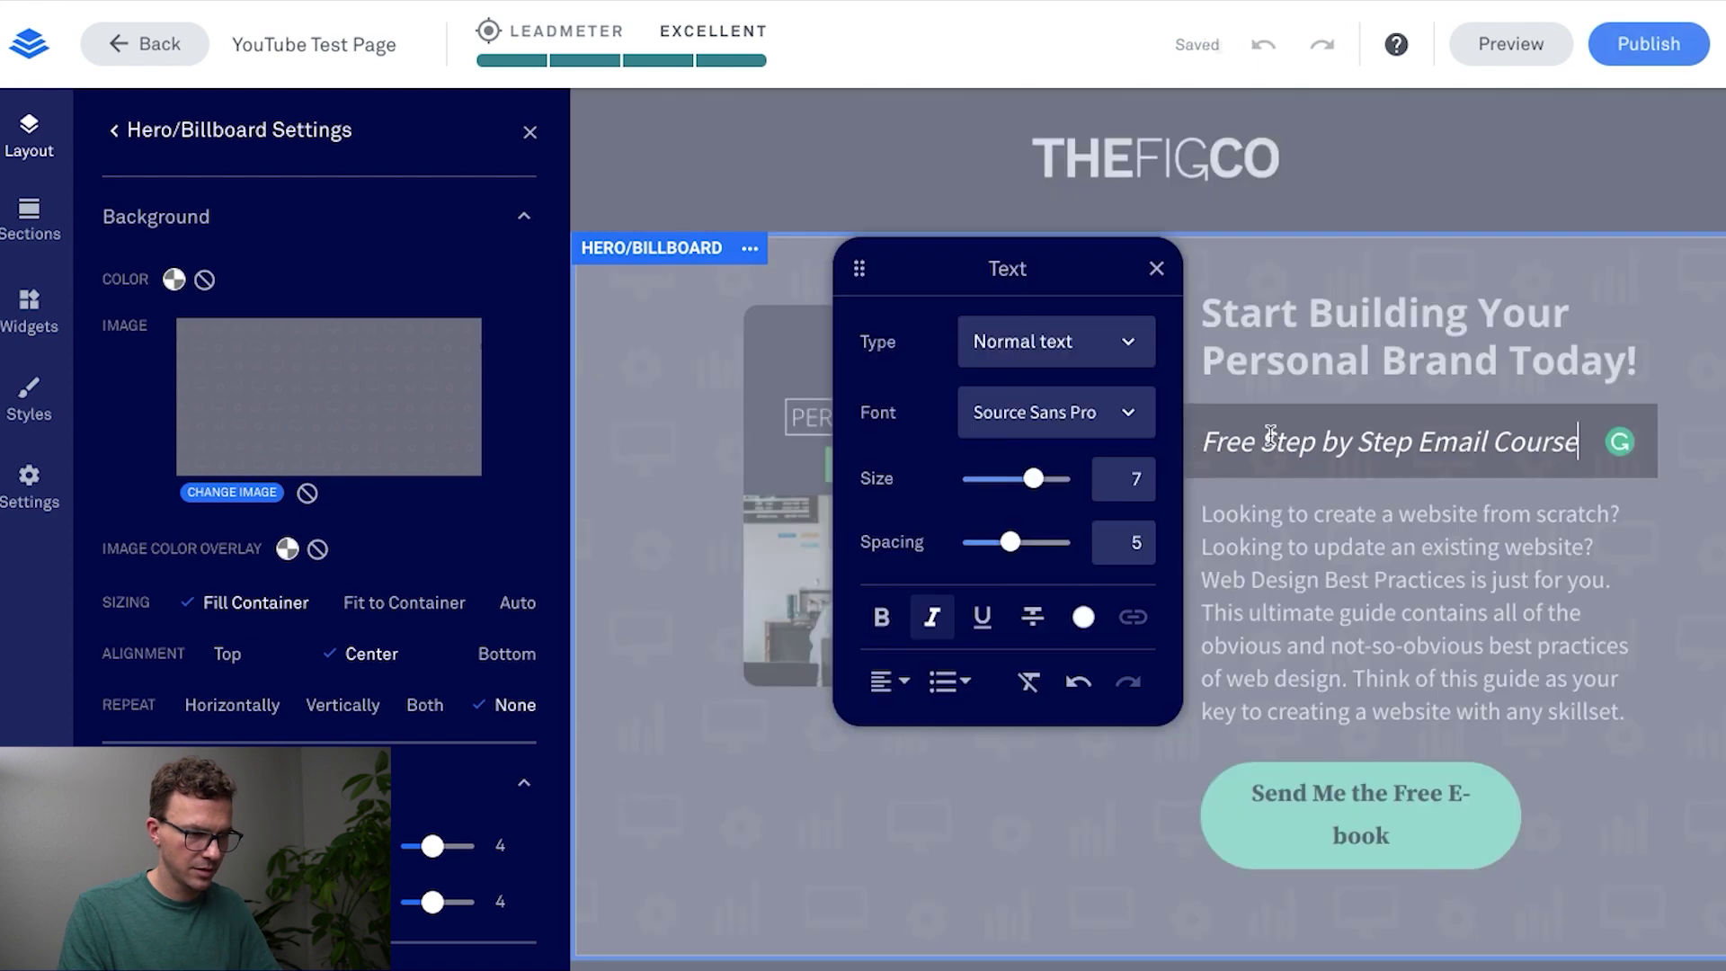
{"action": "double_click", "coordinate": [1277, 438]}
{"action": "triple_click", "coordinate": [1340, 456]}
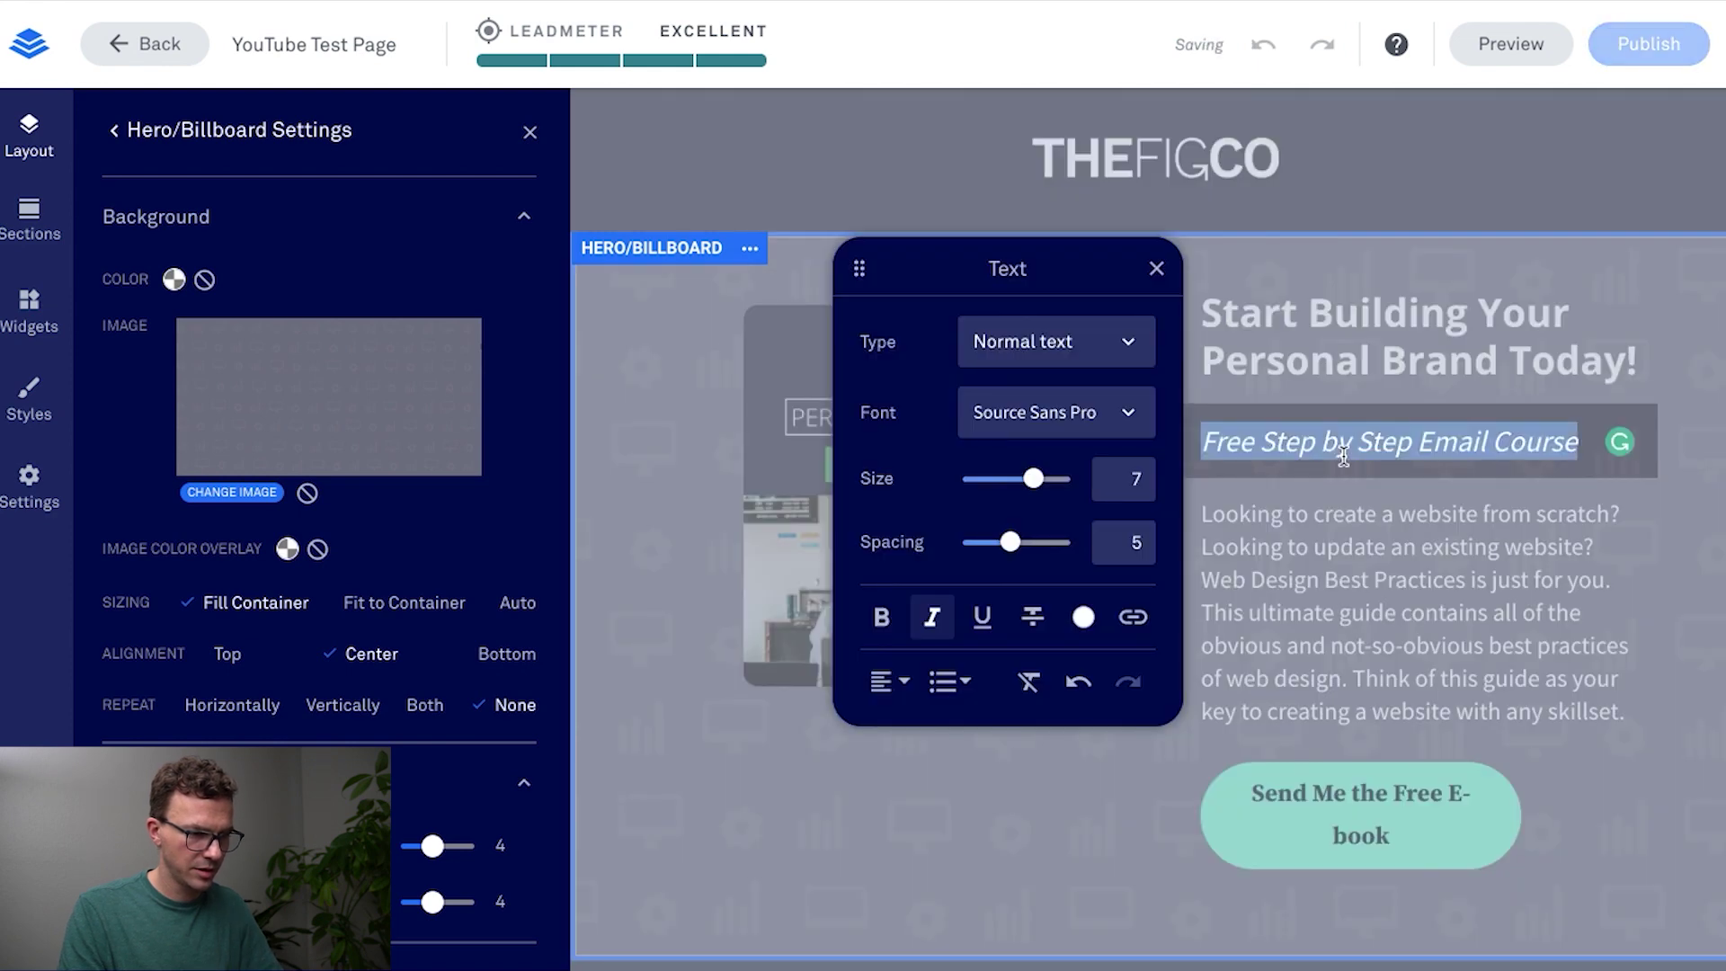
{"action": "left_click", "coordinate": [1107, 423]}
{"action": "scroll", "coordinate": [1066, 620], "scroll_direction": "up", "scroll_amount": 5}
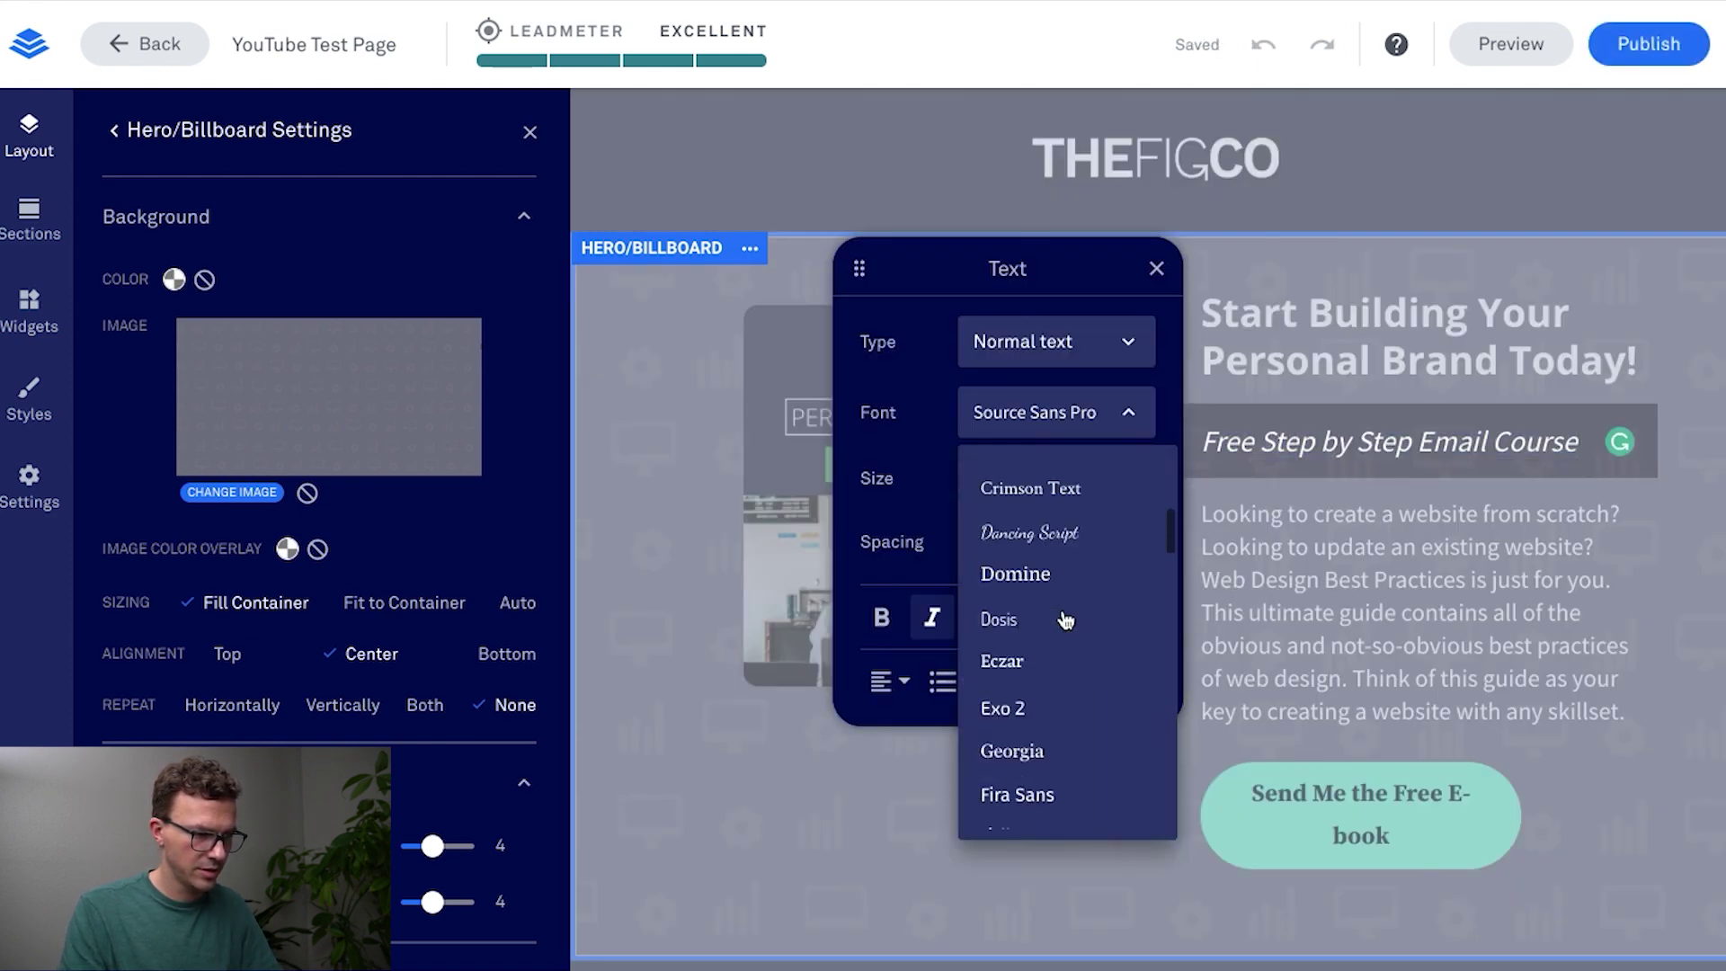
{"action": "scroll", "coordinate": [1065, 620], "scroll_direction": "up", "scroll_amount": 3}
{"action": "scroll", "coordinate": [1007, 612], "scroll_direction": "down", "scroll_amount": 10}
{"action": "left_click", "coordinate": [1012, 762]}
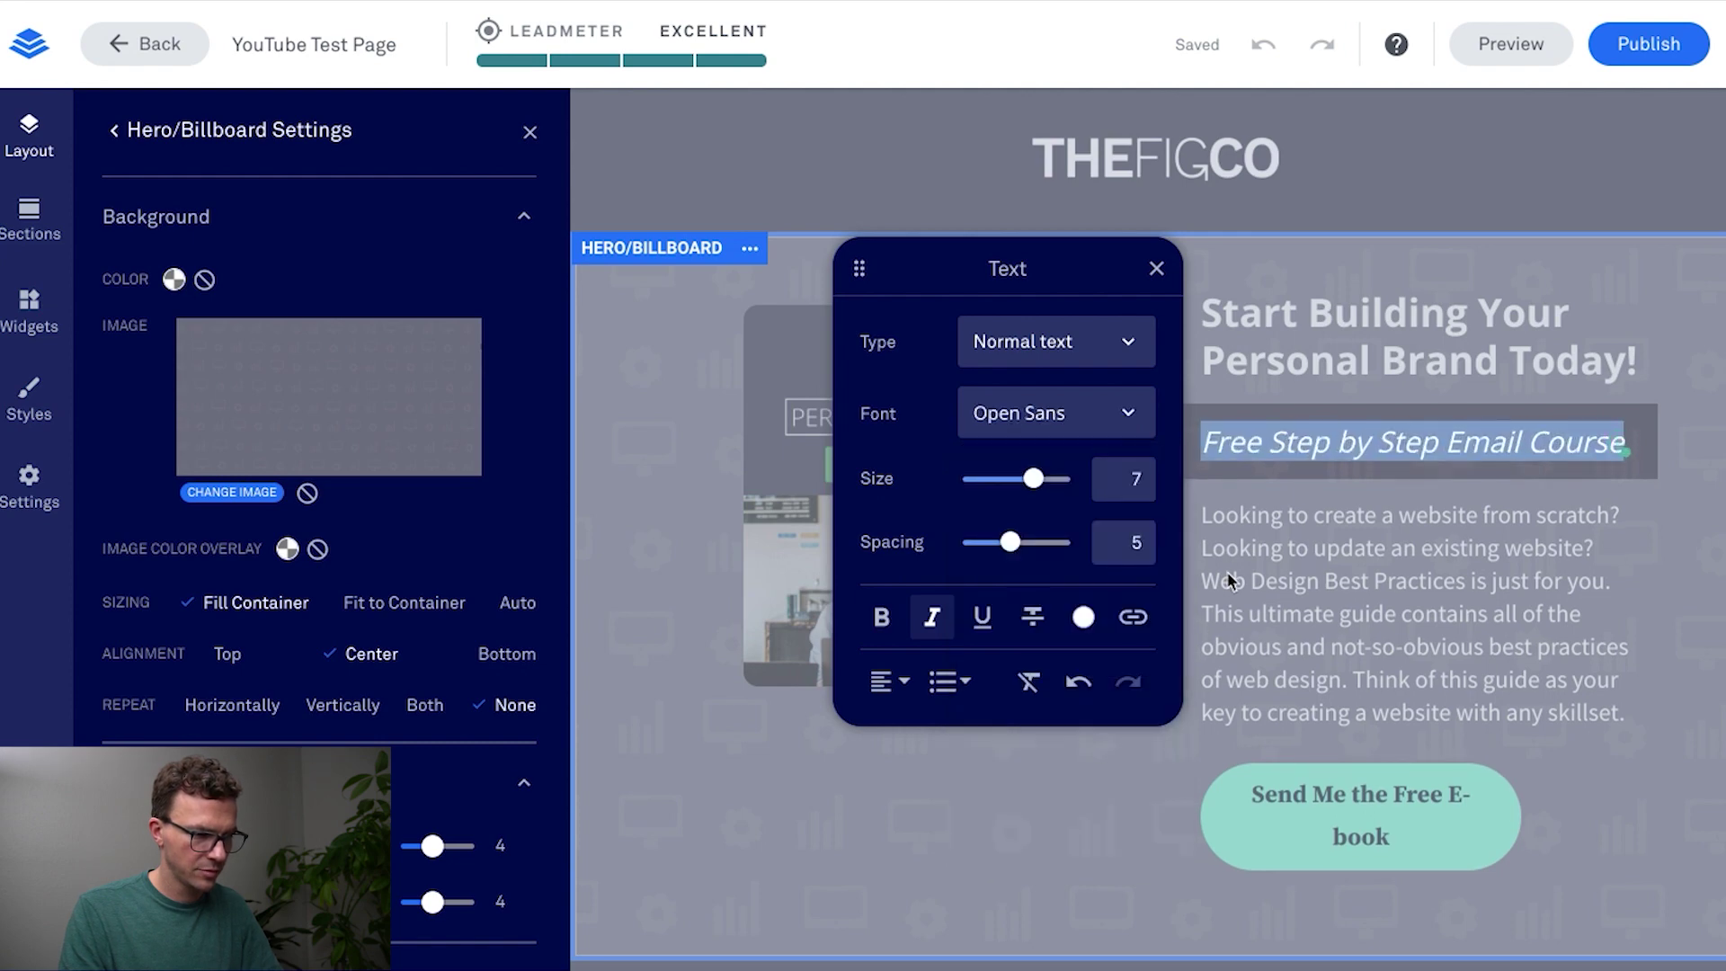
{"action": "left_click", "coordinate": [1274, 544]}
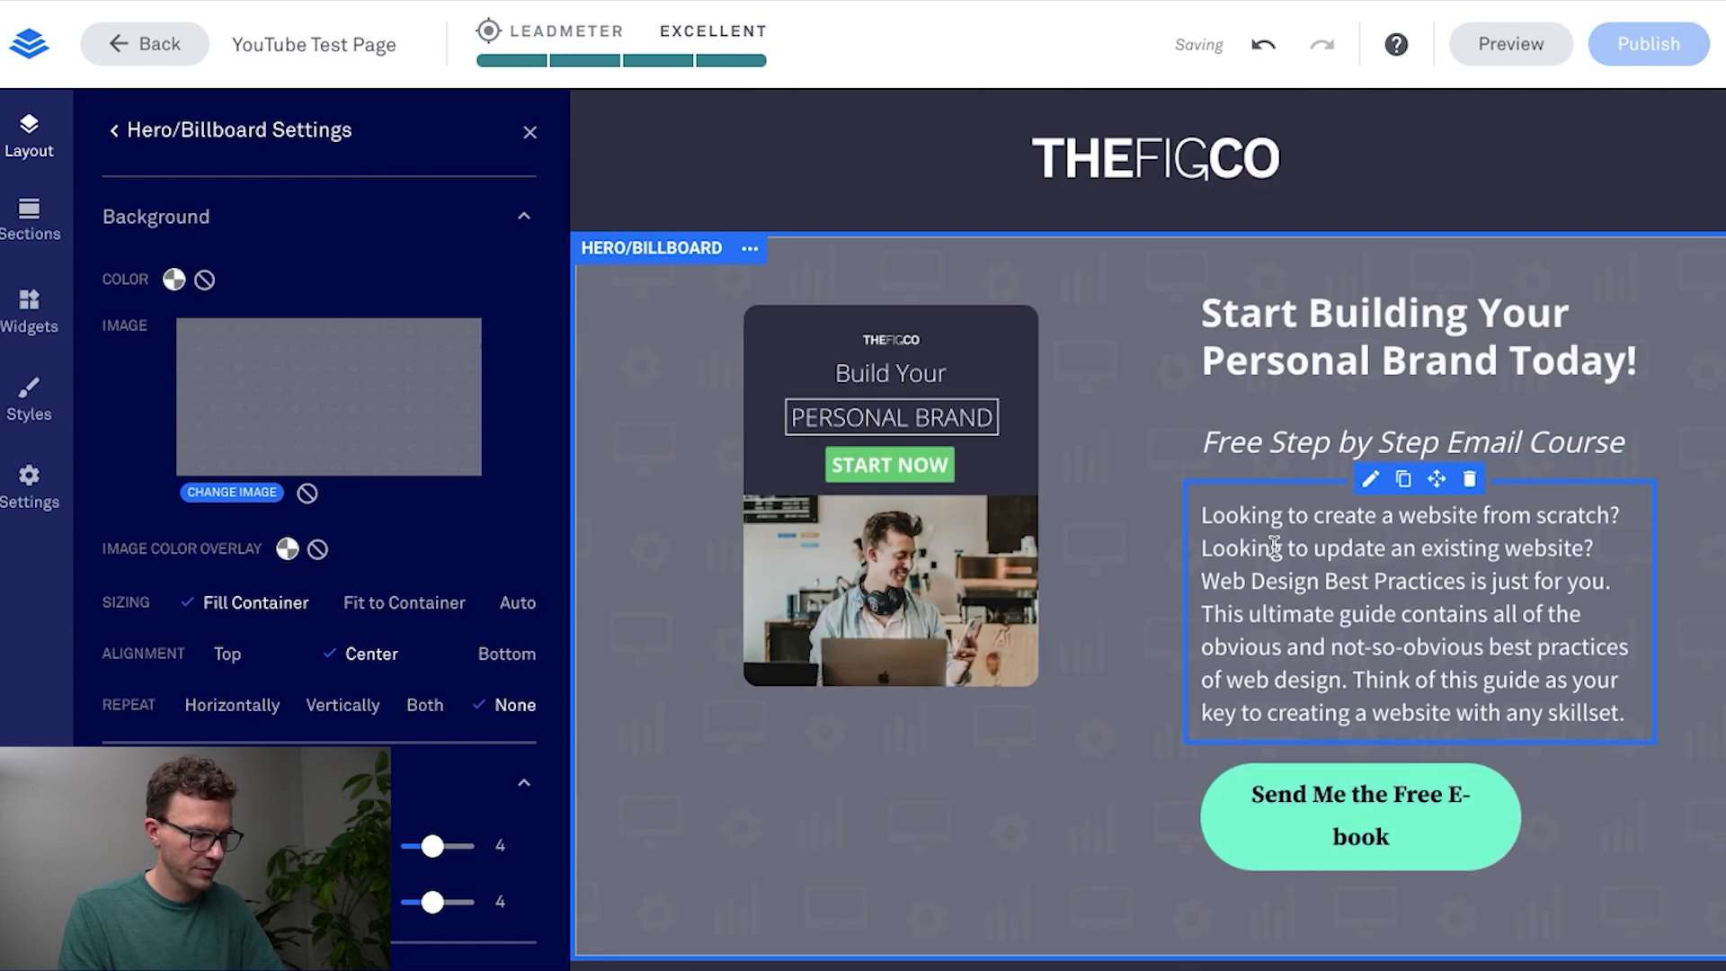
Step: Replace the description paragraph with the course topics copied from Word, formatted as bullets
{"action": "key", "text": "super+Tab"}
{"action": "left_click_drag", "start_coordinate": [549, 248], "coordinate": [779, 324]}
{"action": "key", "text": "super+c"}
{"action": "key", "text": "super+Tab"}
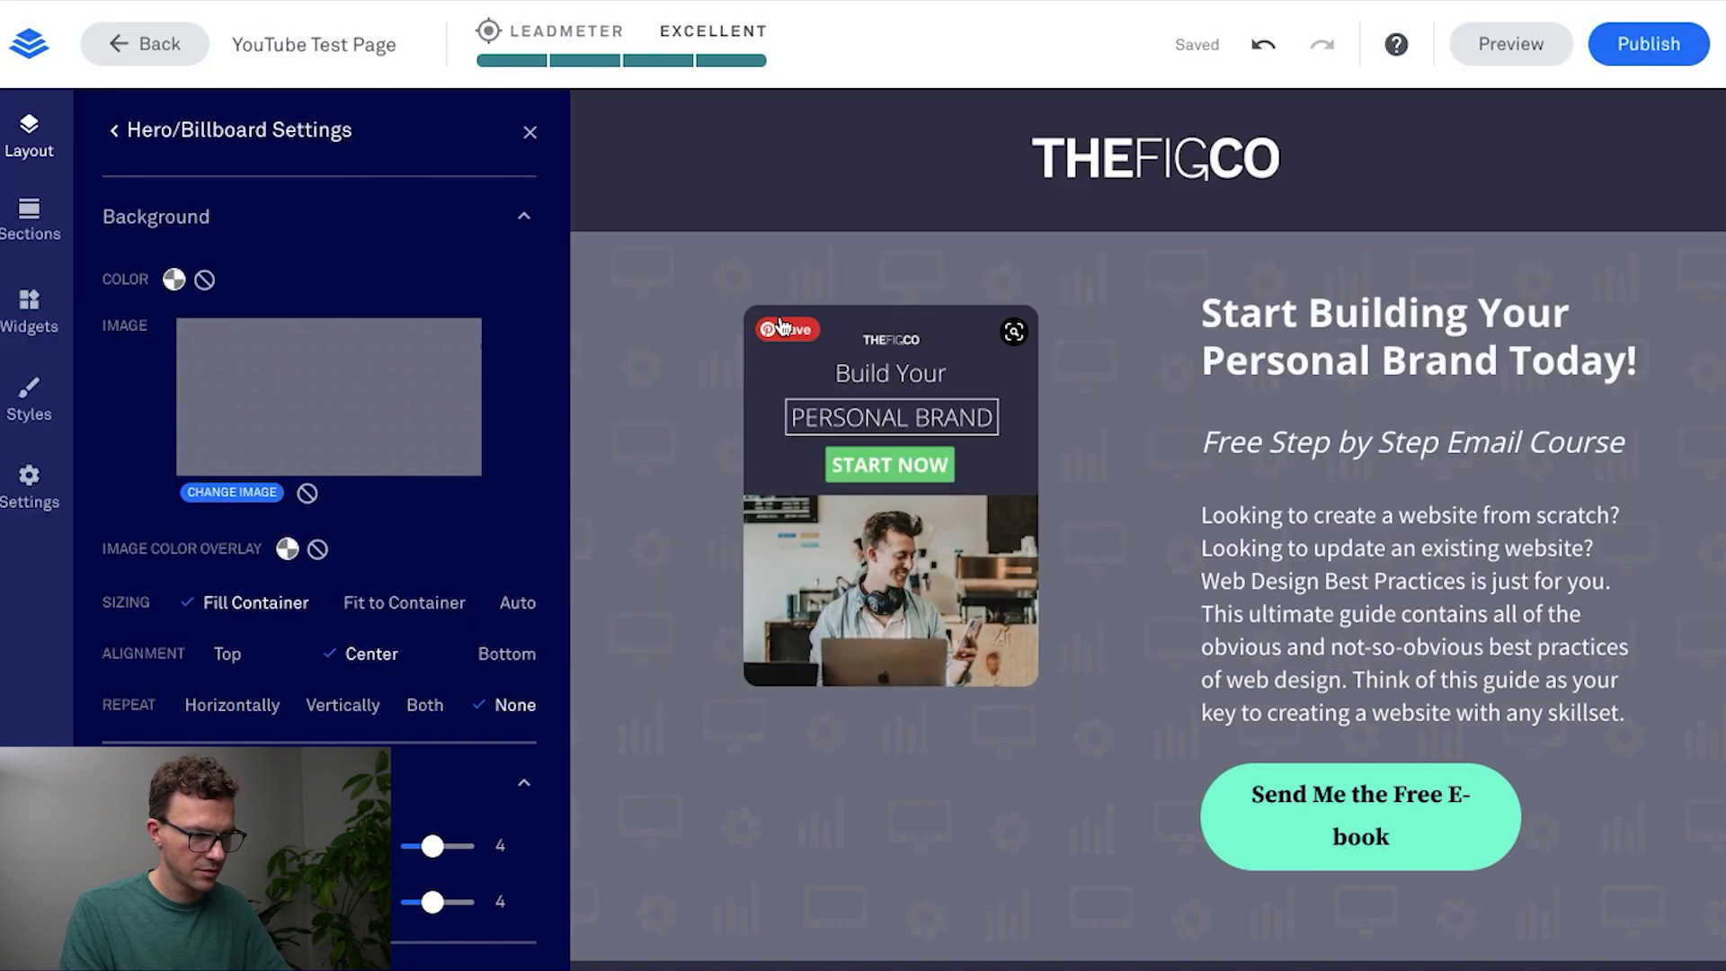
{"action": "double_click", "coordinate": [1203, 553]}
{"action": "key", "text": "BackSpace"}
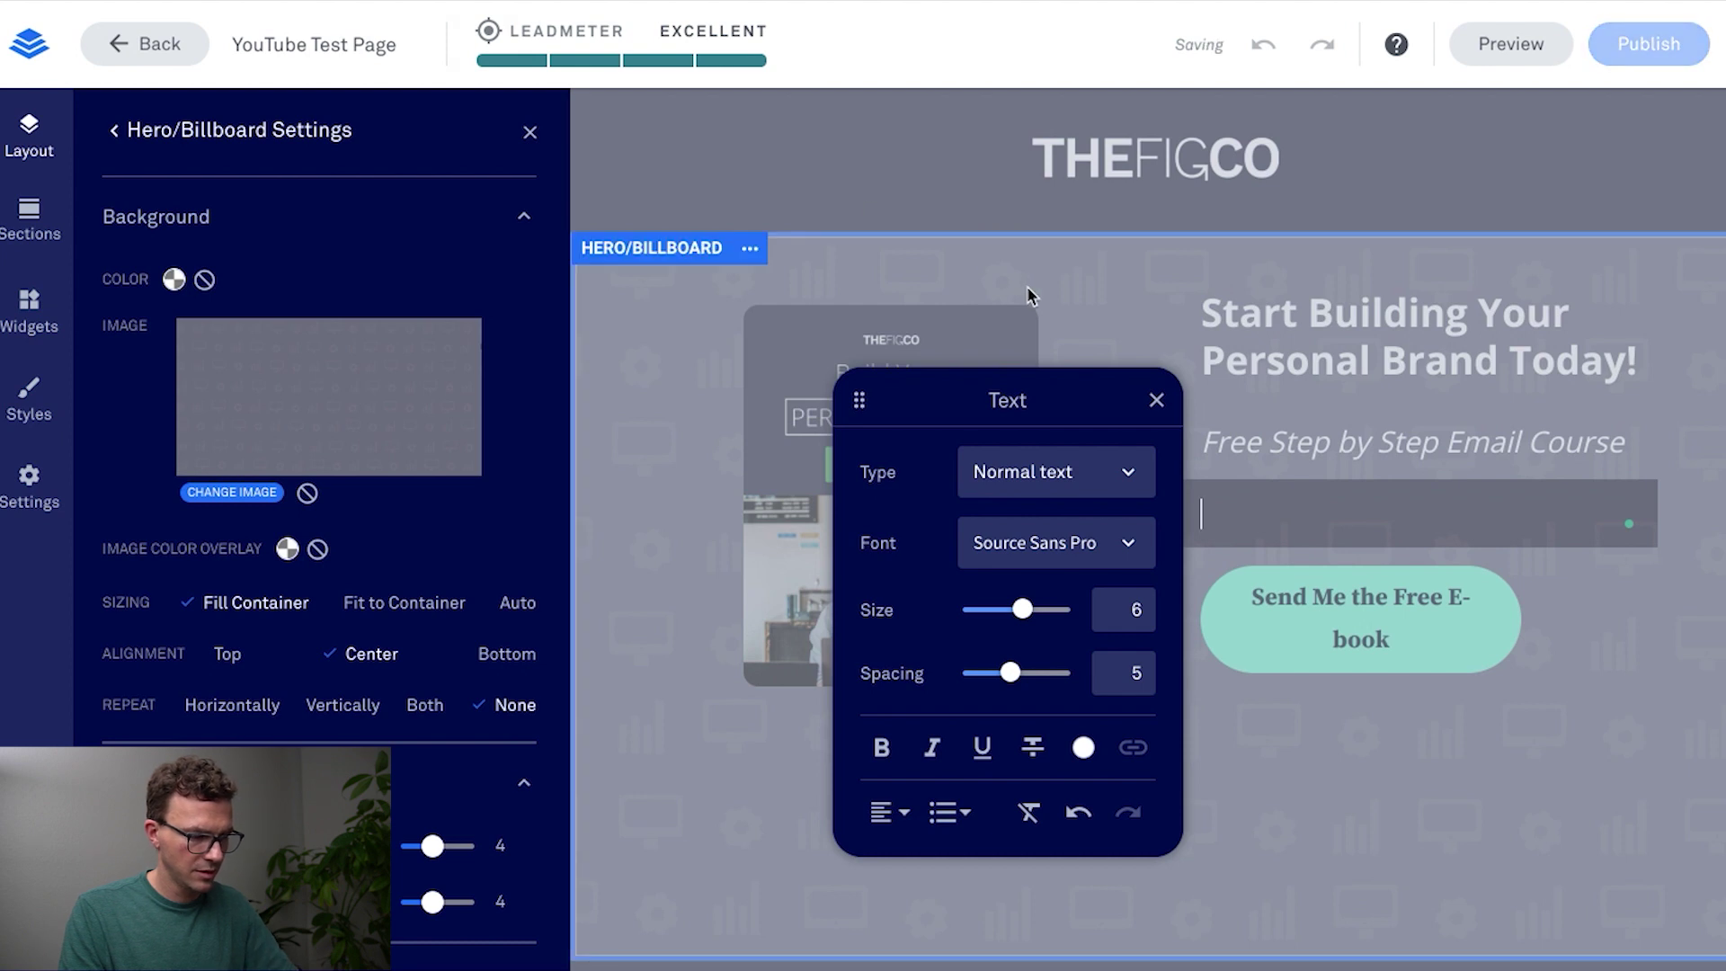
{"action": "key", "text": "super+v"}
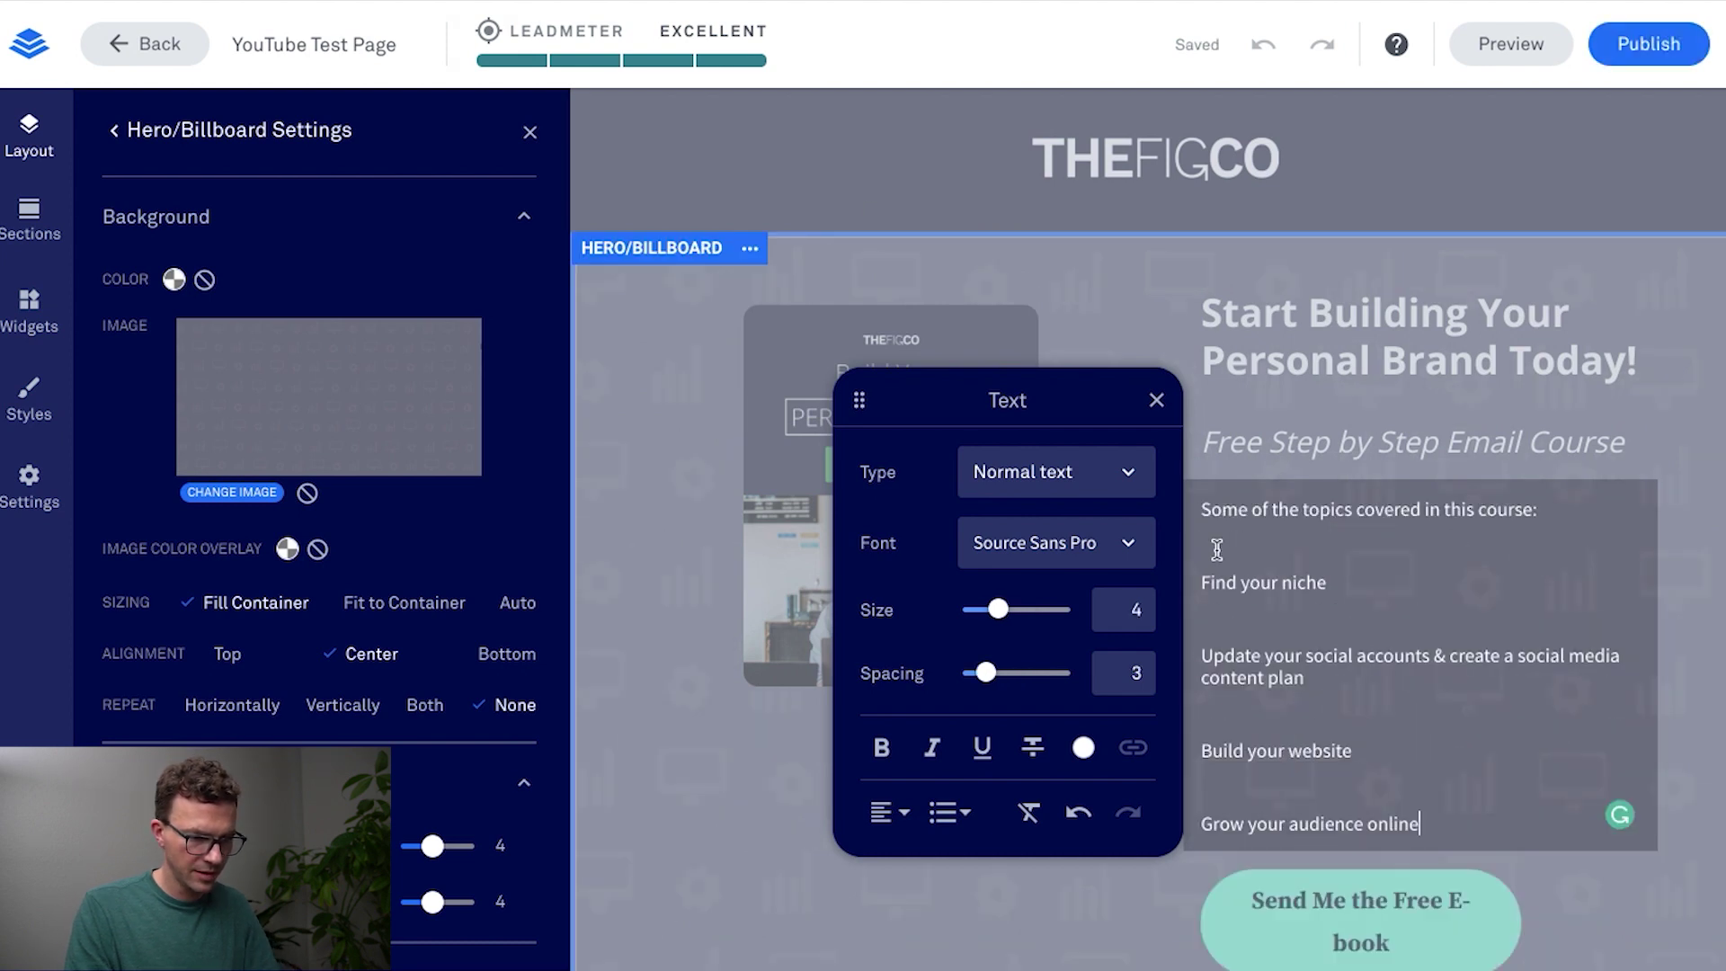
{"action": "key", "text": "shift+Up"}
{"action": "key", "text": "shift+Up"}
{"action": "key", "text": "shift+Up"}
{"action": "key", "text": "shift+Up"}
{"action": "key", "text": "shift+Up"}
{"action": "key", "text": "shift+Up"}
{"action": "key", "text": "shift+Up"}
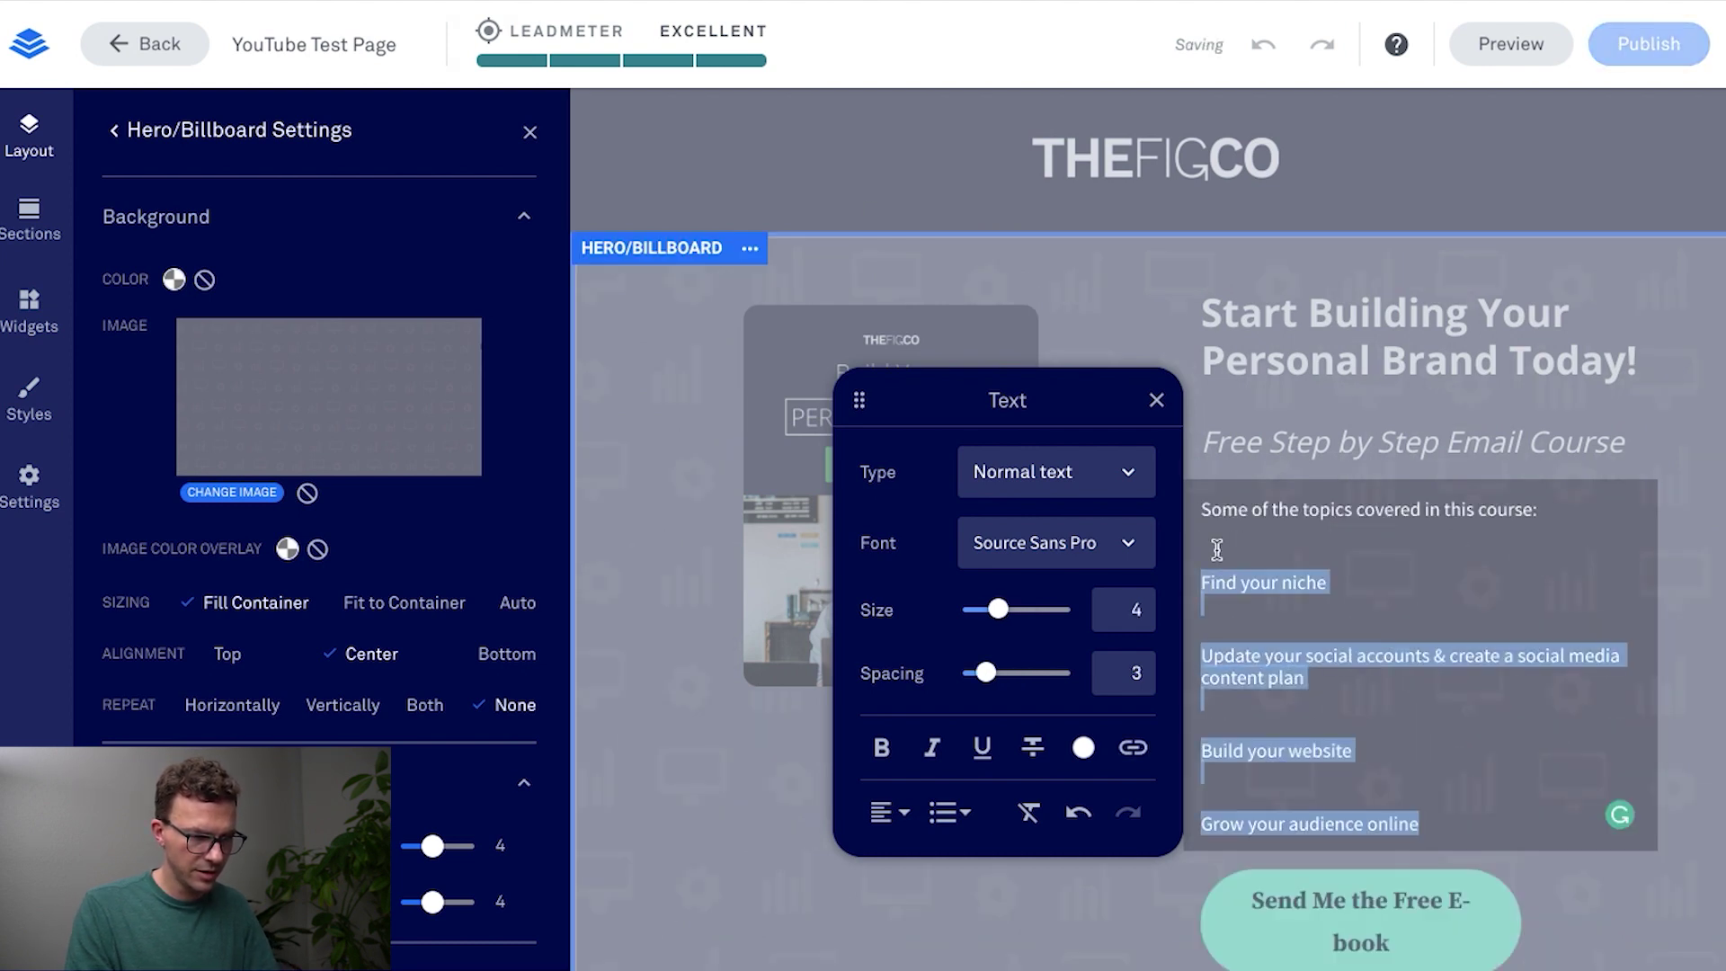
{"action": "left_click", "coordinate": [943, 825]}
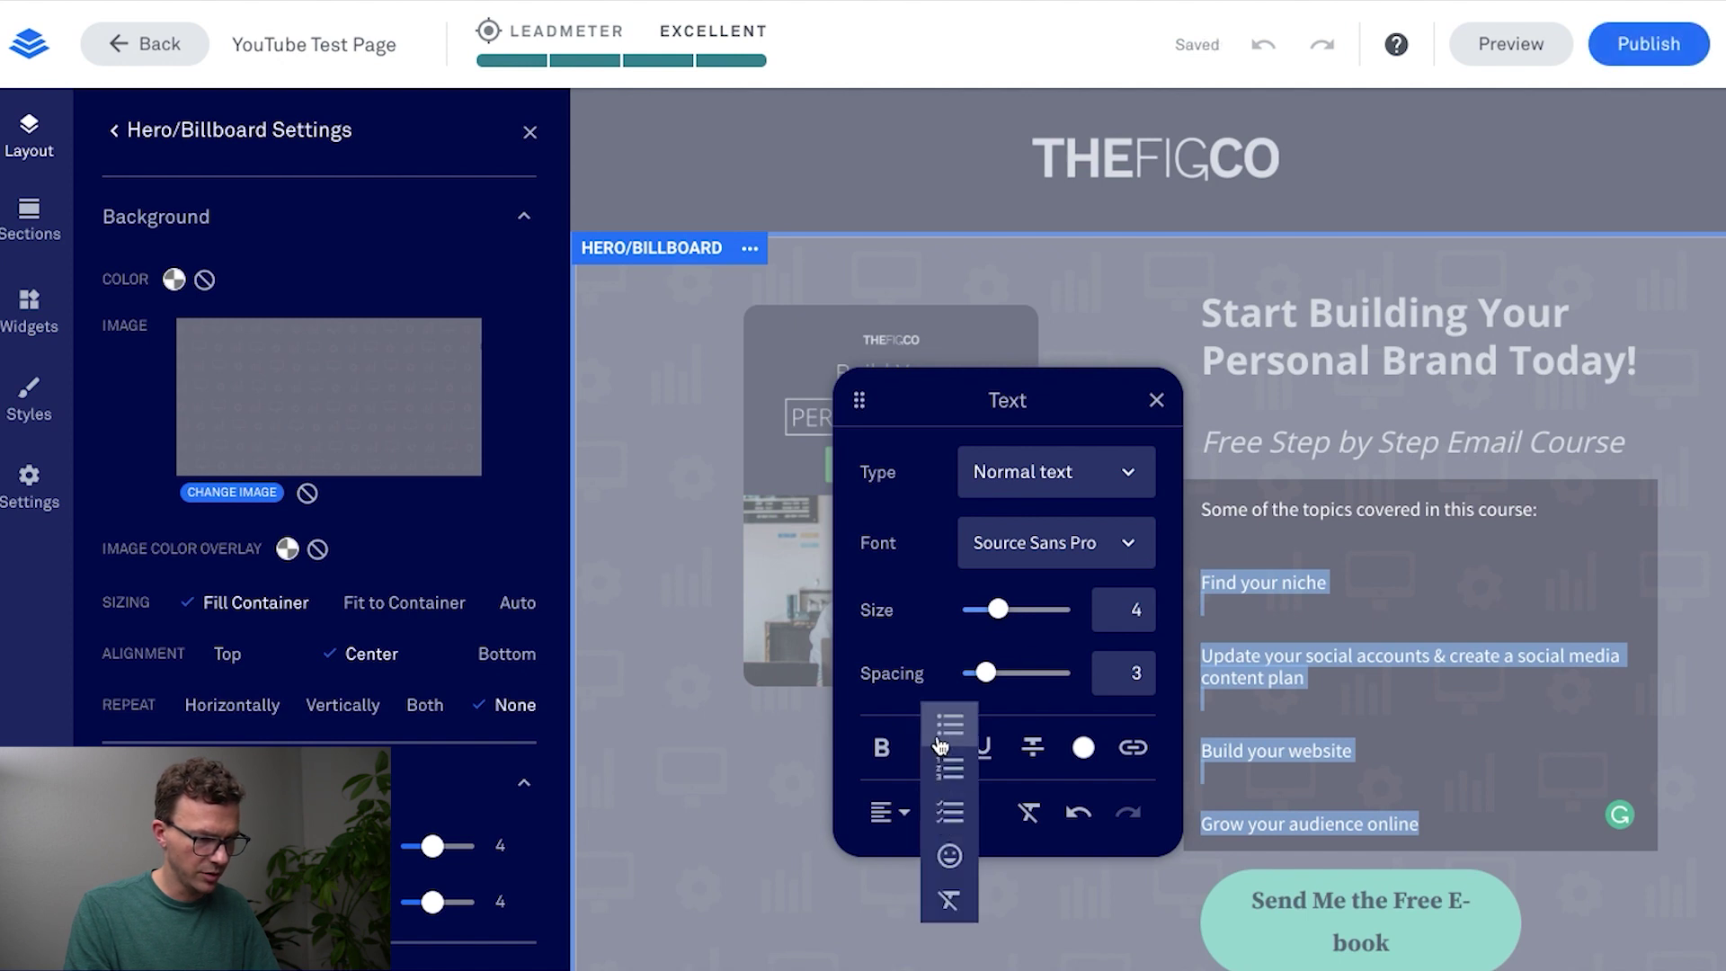
{"action": "left_click", "coordinate": [942, 728]}
Step: Remove the blank lines between the bulleted topics
{"action": "left_click", "coordinate": [1248, 632]}
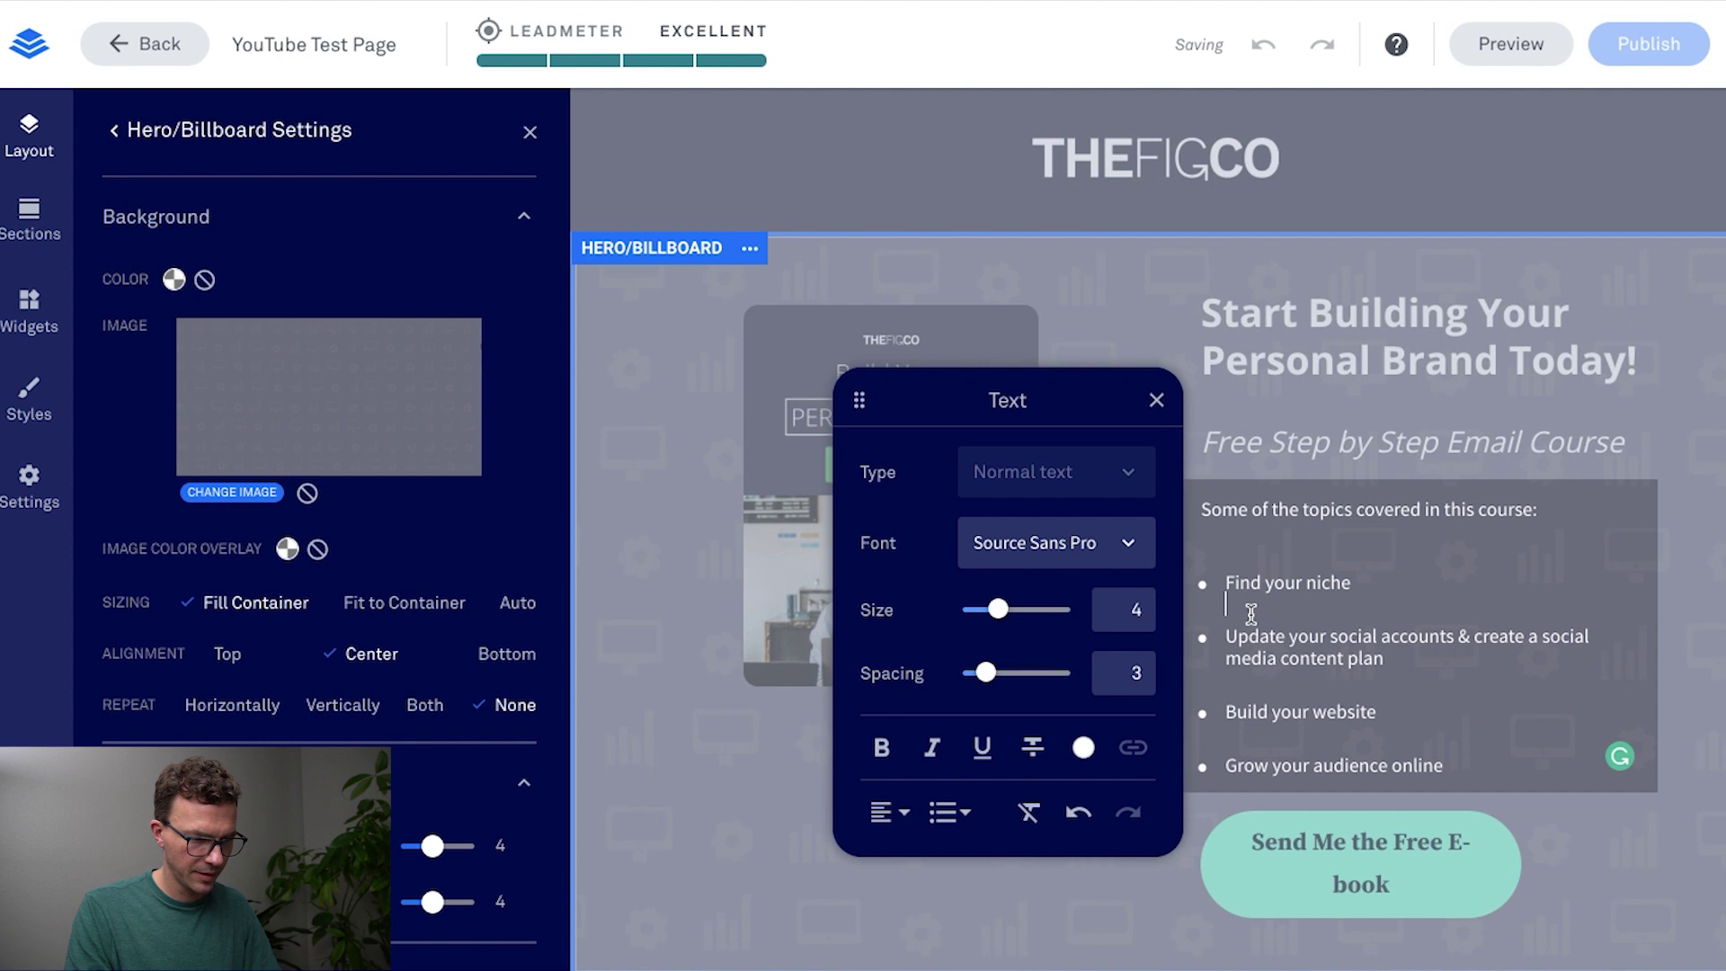
{"action": "key", "text": "BackSpace"}
{"action": "key", "text": "End"}
{"action": "key", "text": "Delete"}
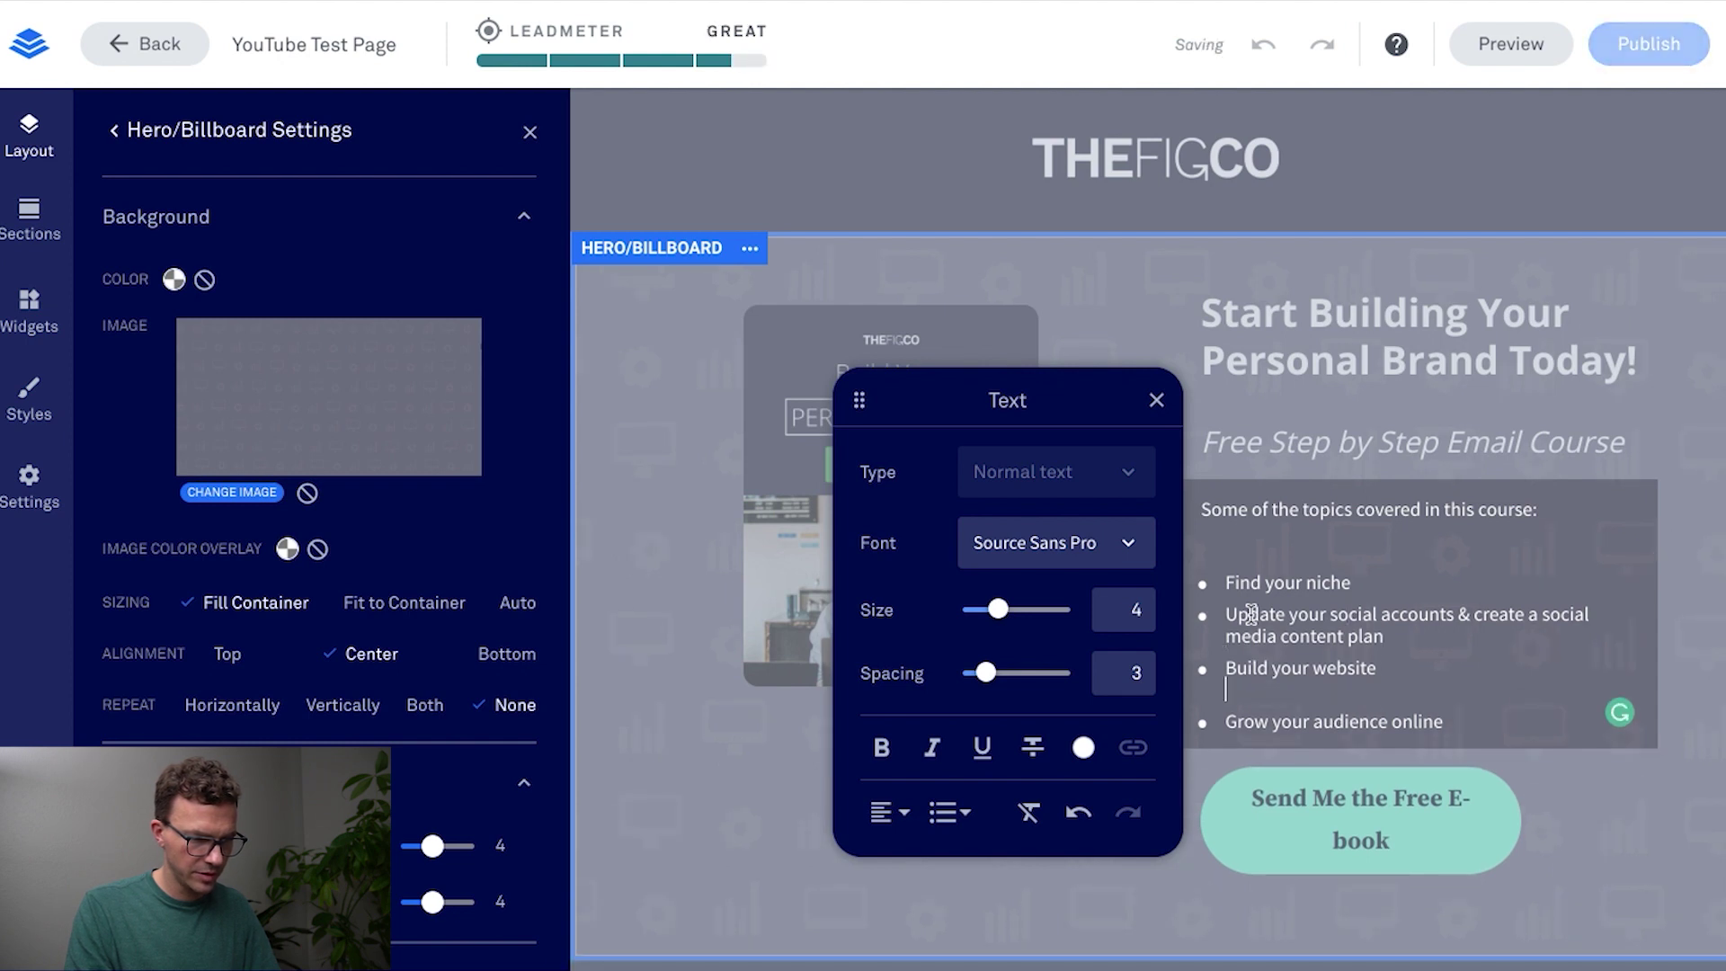
{"action": "key", "text": "BackSpace"}
{"action": "key", "text": "BackSpace"}
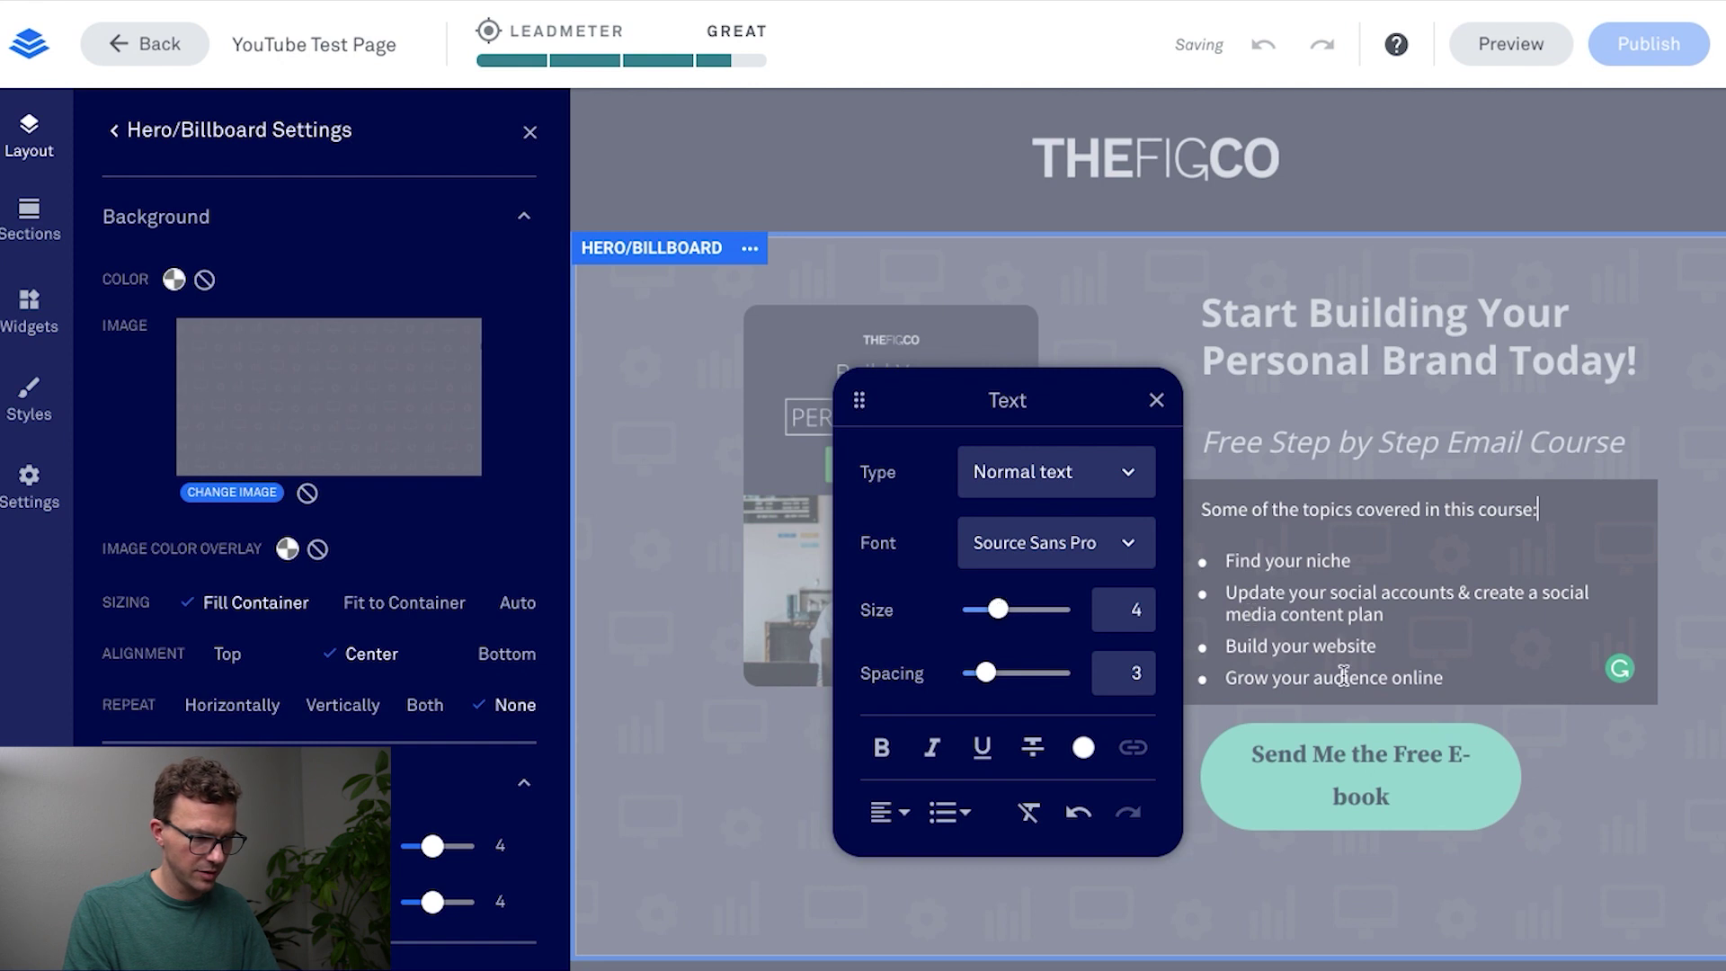
Step: Set the whole topics list in Open Sans
{"action": "left_click", "coordinate": [1314, 536]}
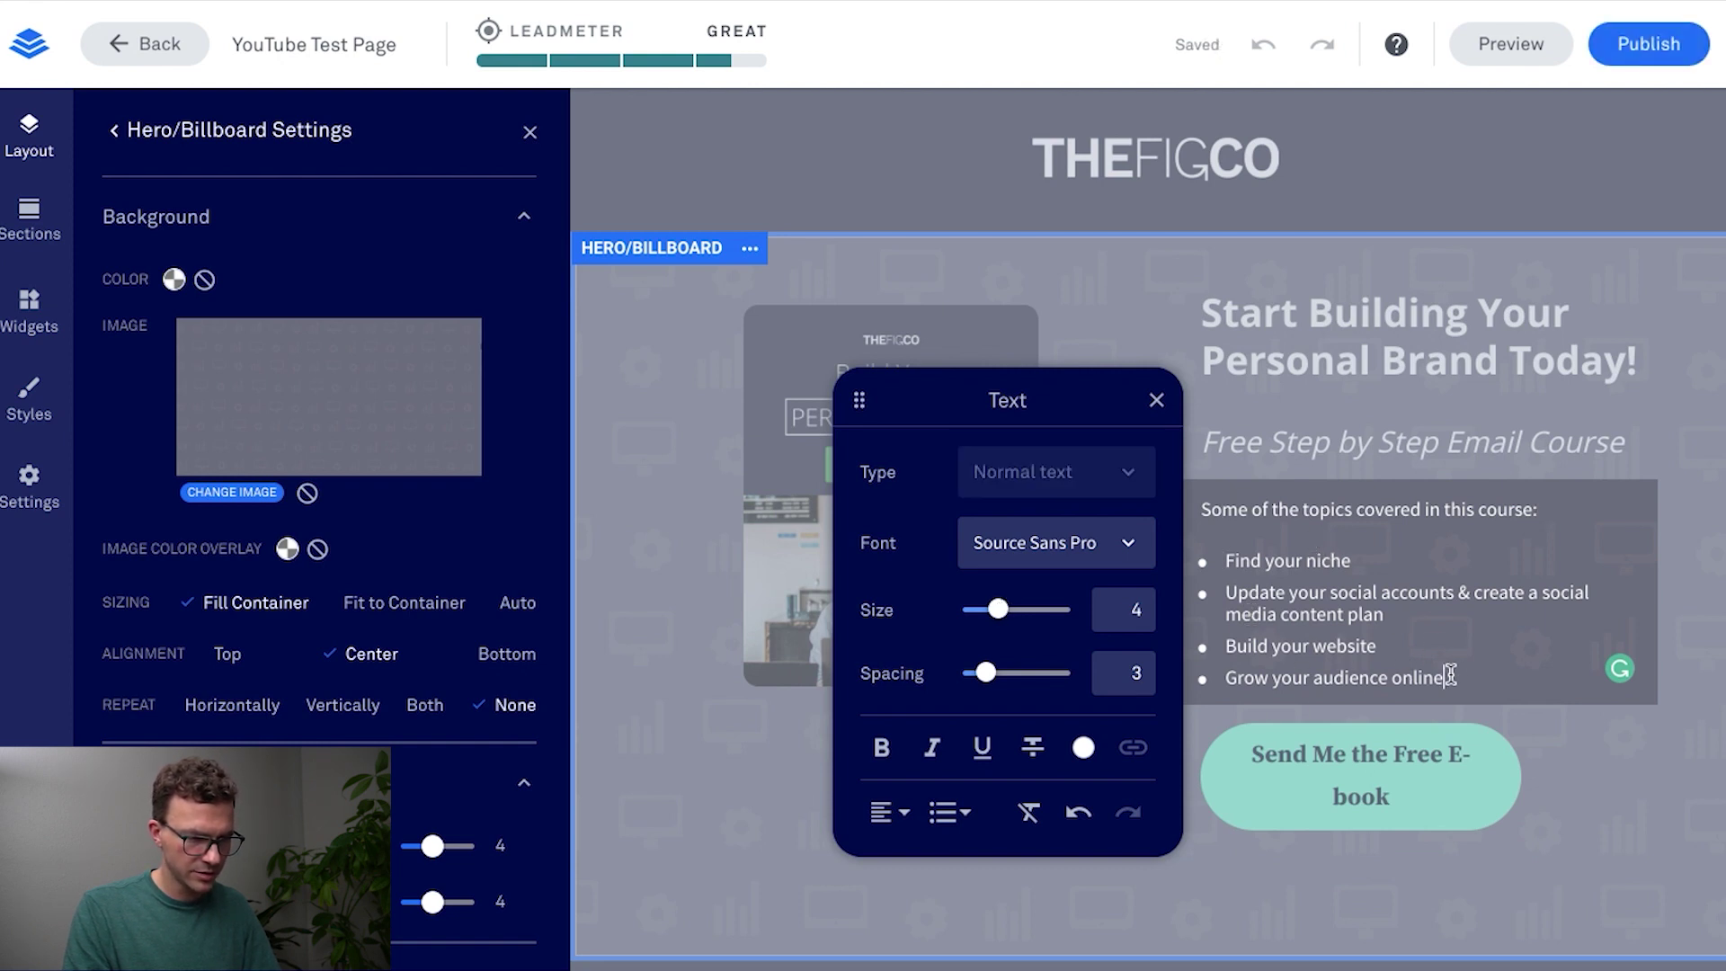
{"action": "left_click_drag", "start_coordinate": [1449, 675], "coordinate": [1197, 504]}
{"action": "left_click", "coordinate": [1093, 539]}
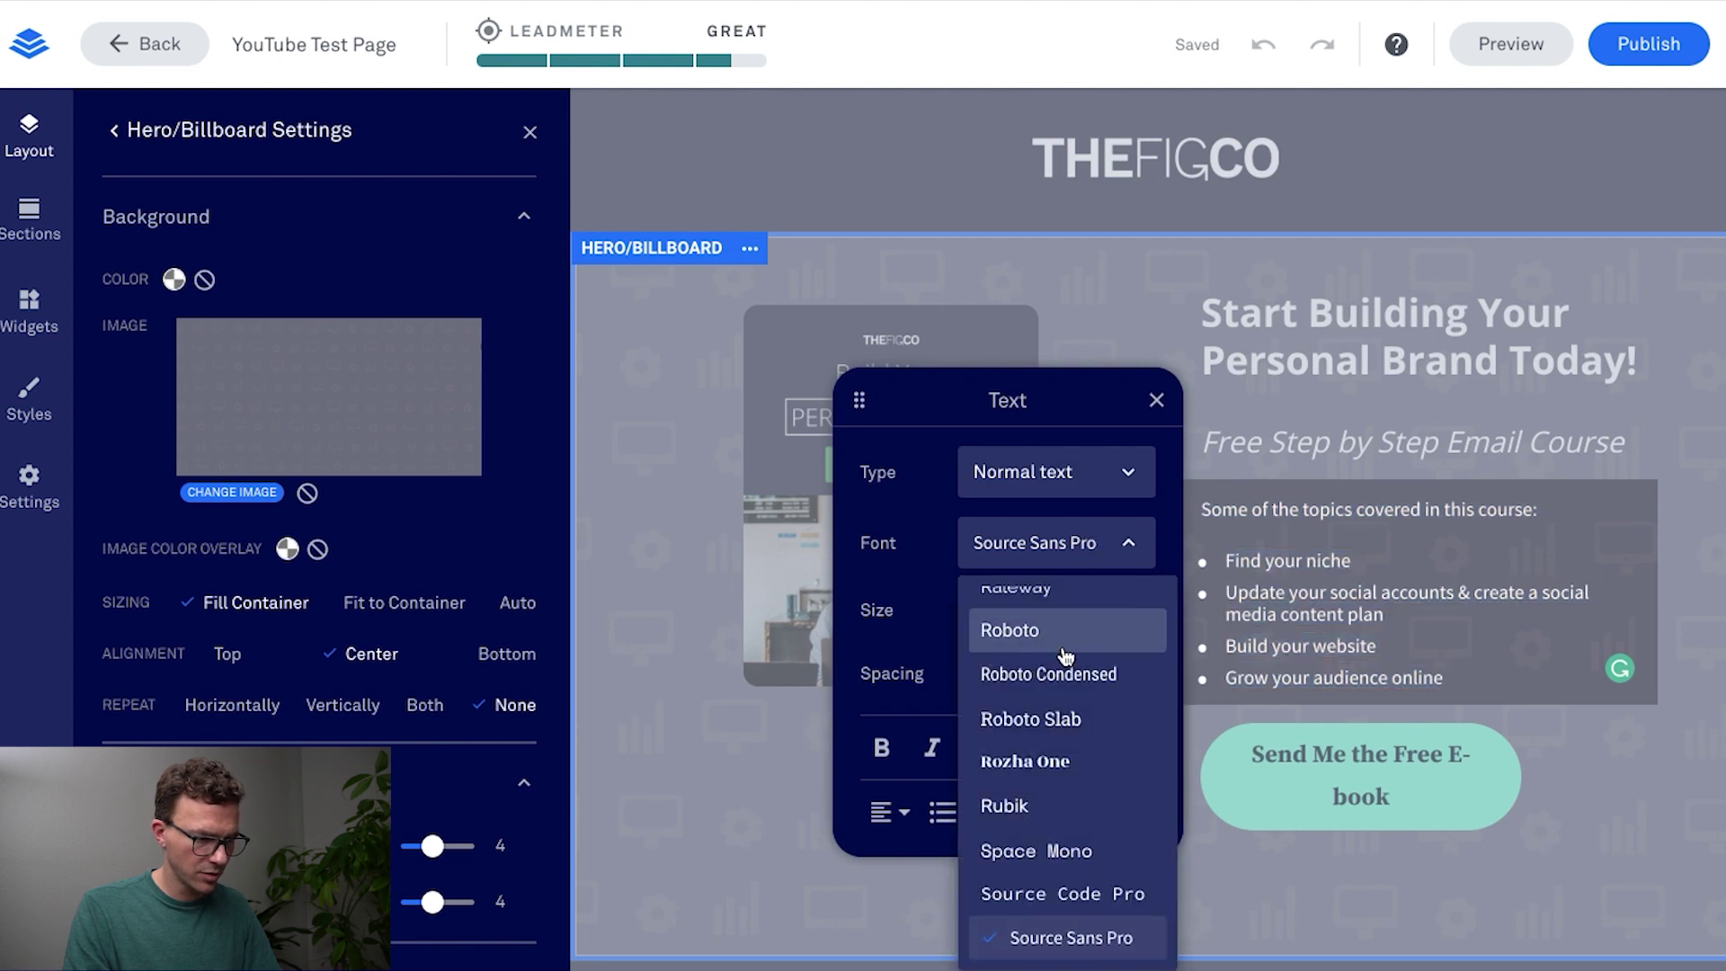
{"action": "scroll", "coordinate": [1066, 661], "scroll_direction": "up", "scroll_amount": 5}
{"action": "scroll", "coordinate": [1063, 659], "scroll_direction": "up", "scroll_amount": 2}
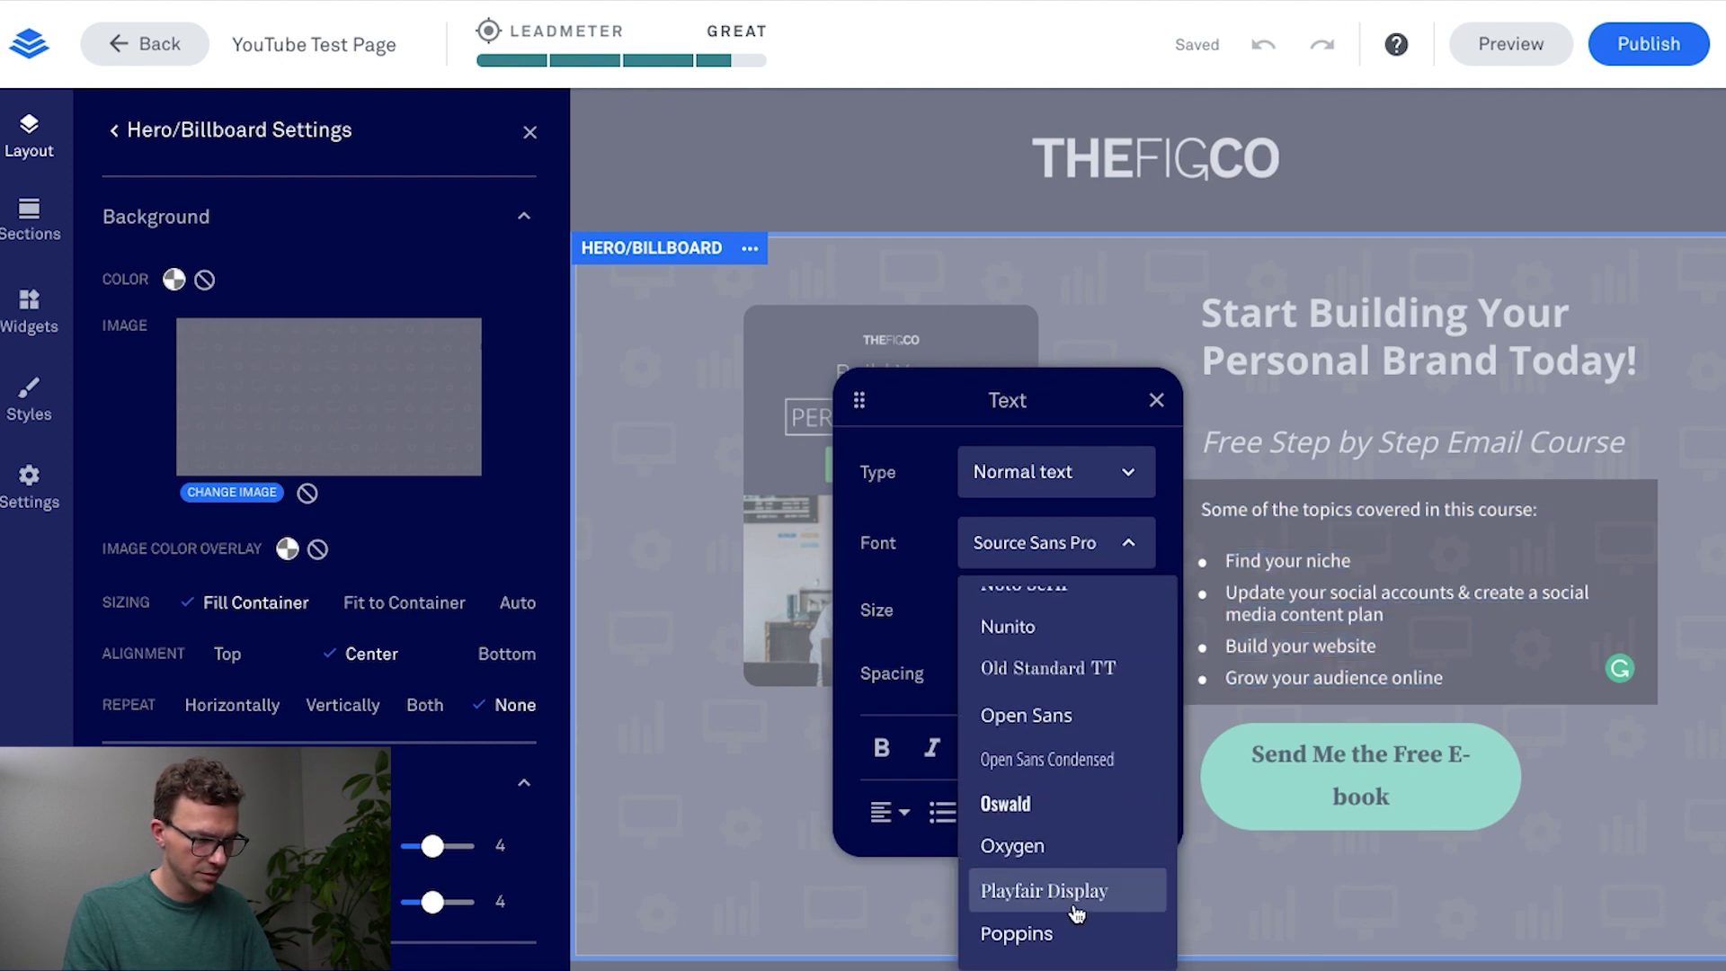
{"action": "scroll", "coordinate": [1013, 809], "scroll_direction": "down", "scroll_amount": 1}
{"action": "left_click", "coordinate": [1014, 670]}
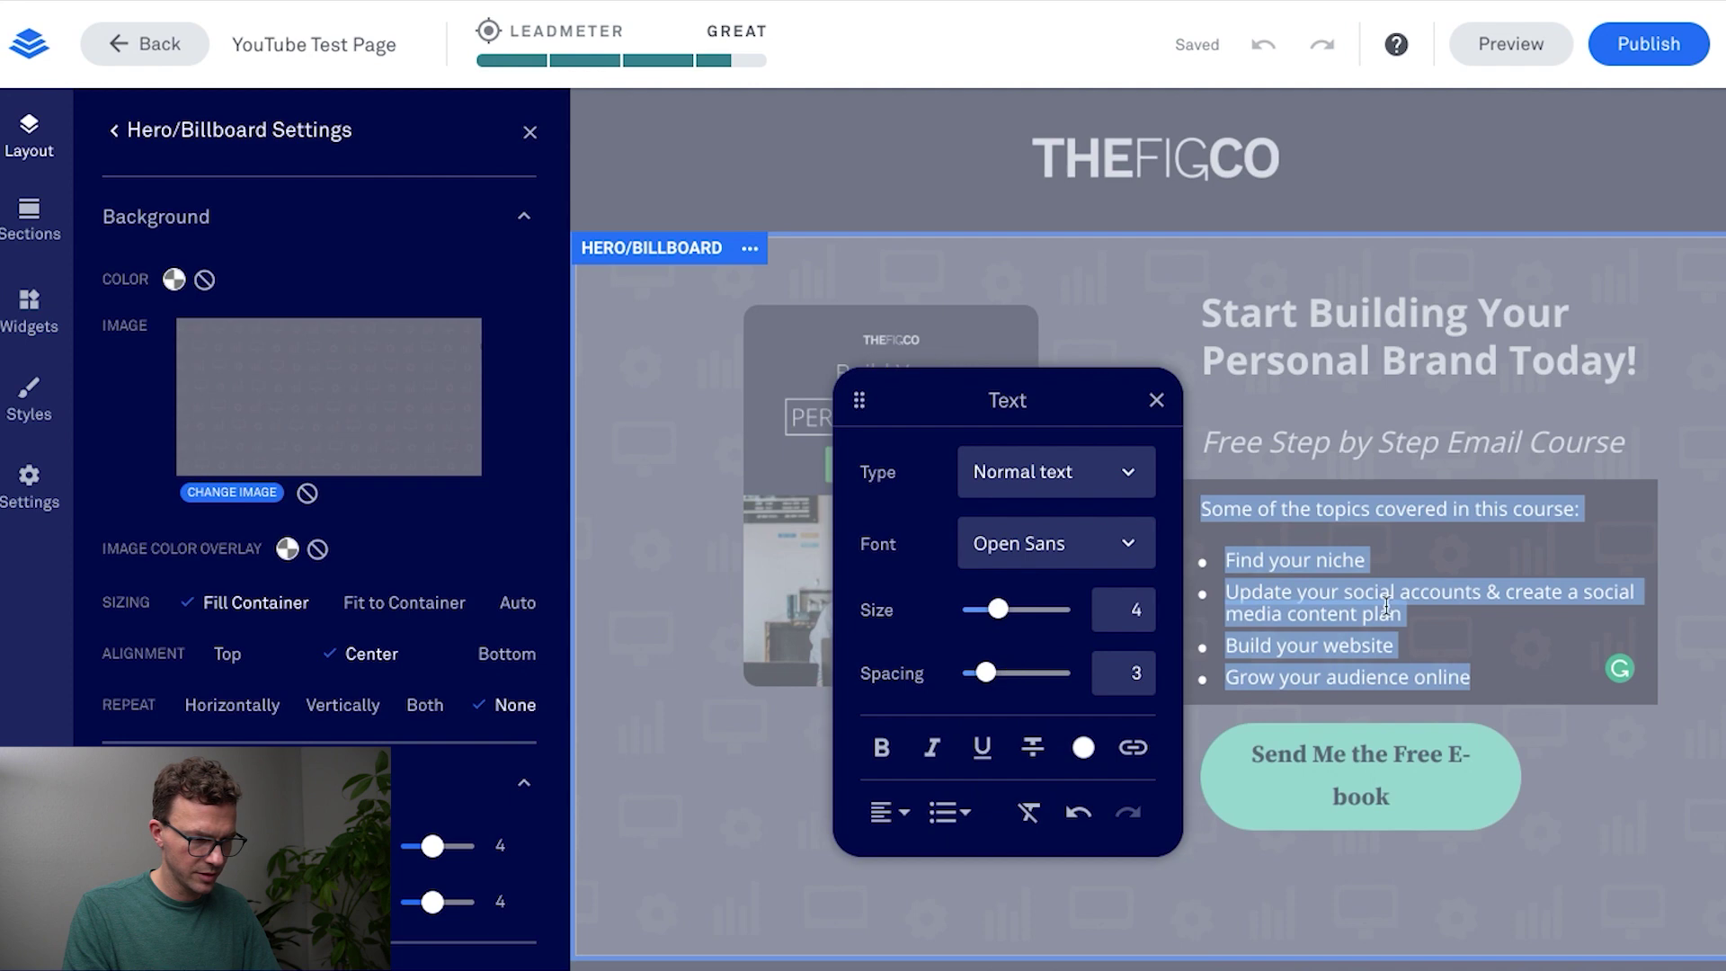
{"action": "left_click", "coordinate": [1420, 599]}
{"action": "scroll", "coordinate": [1264, 672], "scroll_direction": "down", "scroll_amount": 1}
{"action": "scroll", "coordinate": [1265, 671], "scroll_direction": "down", "scroll_amount": 3}
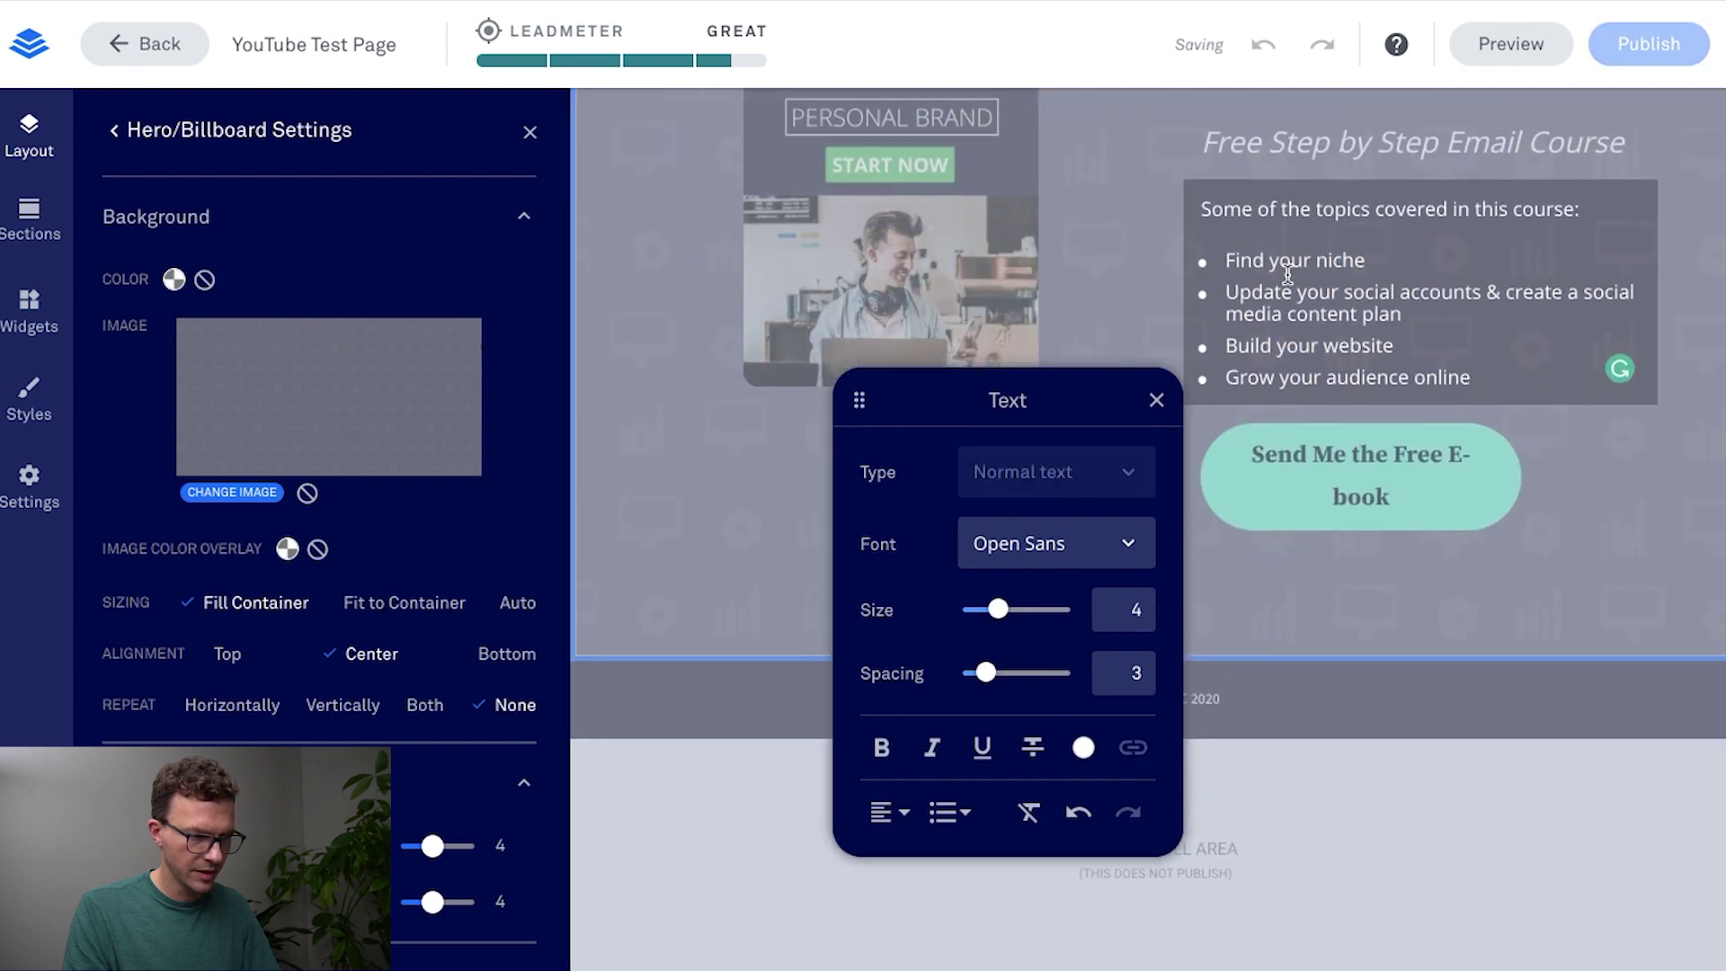
{"action": "left_click", "coordinate": [1639, 601]}
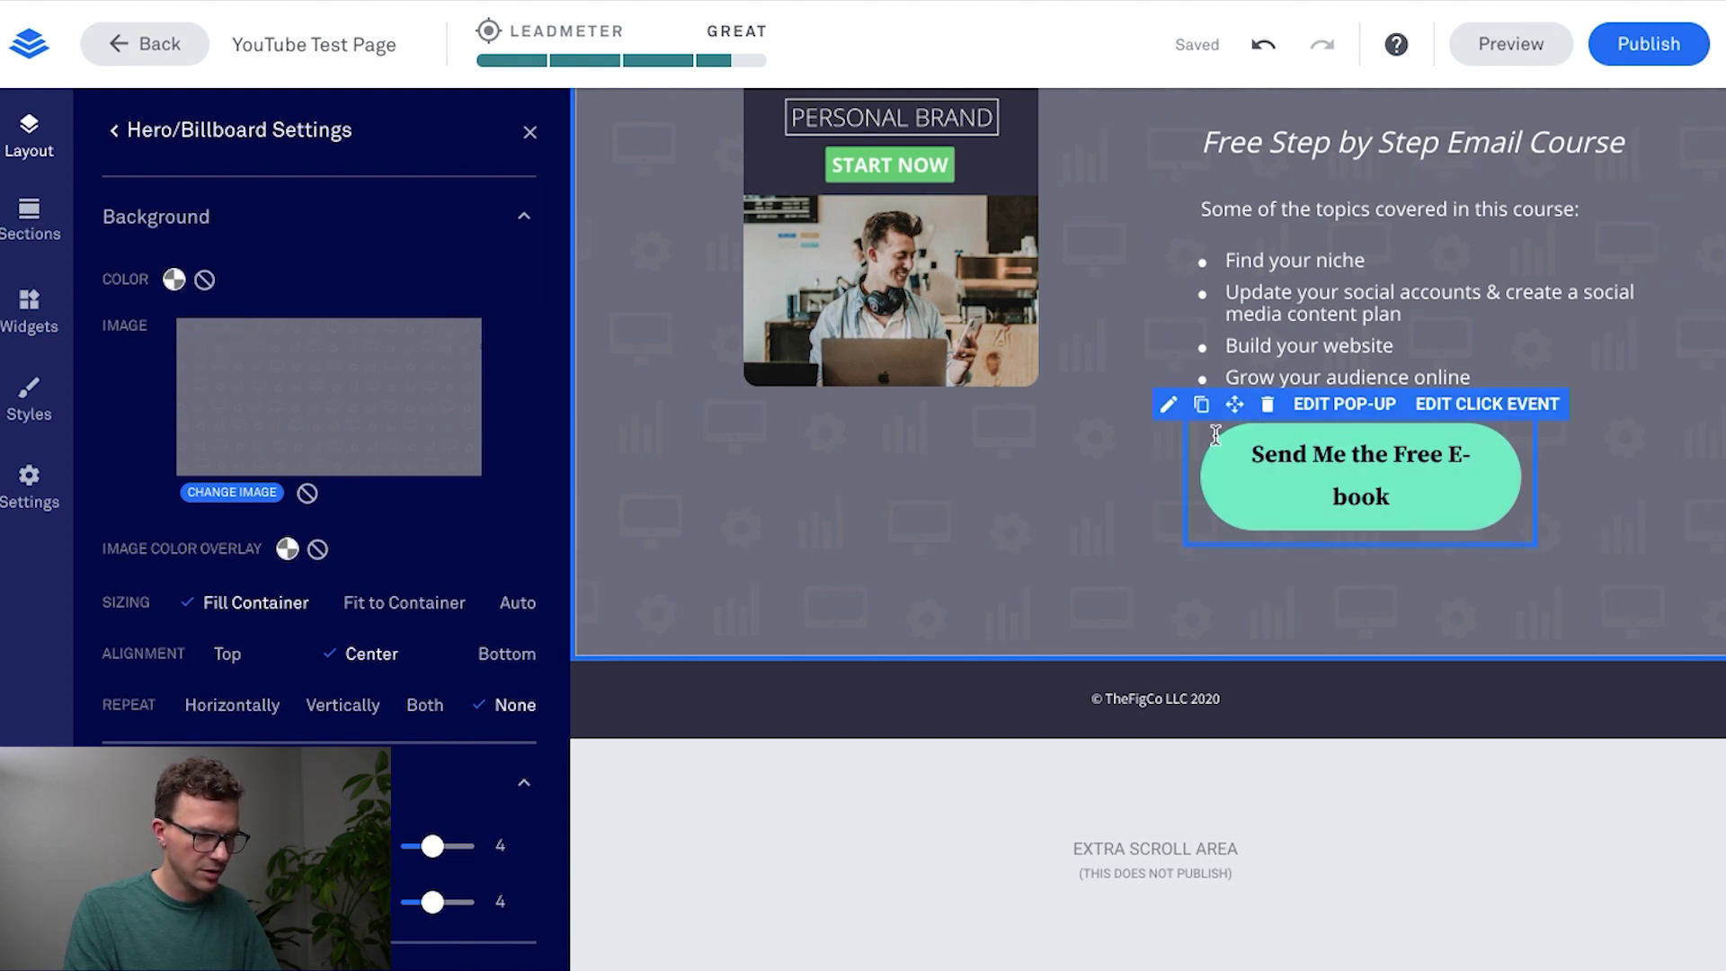
Step: Add a Text widget above the e-book button reading 'Sign Up To Start Building Your Personal Brand Today!' in italics
{"action": "left_click", "coordinate": [1240, 375]}
{"action": "left_click", "coordinate": [29, 311]}
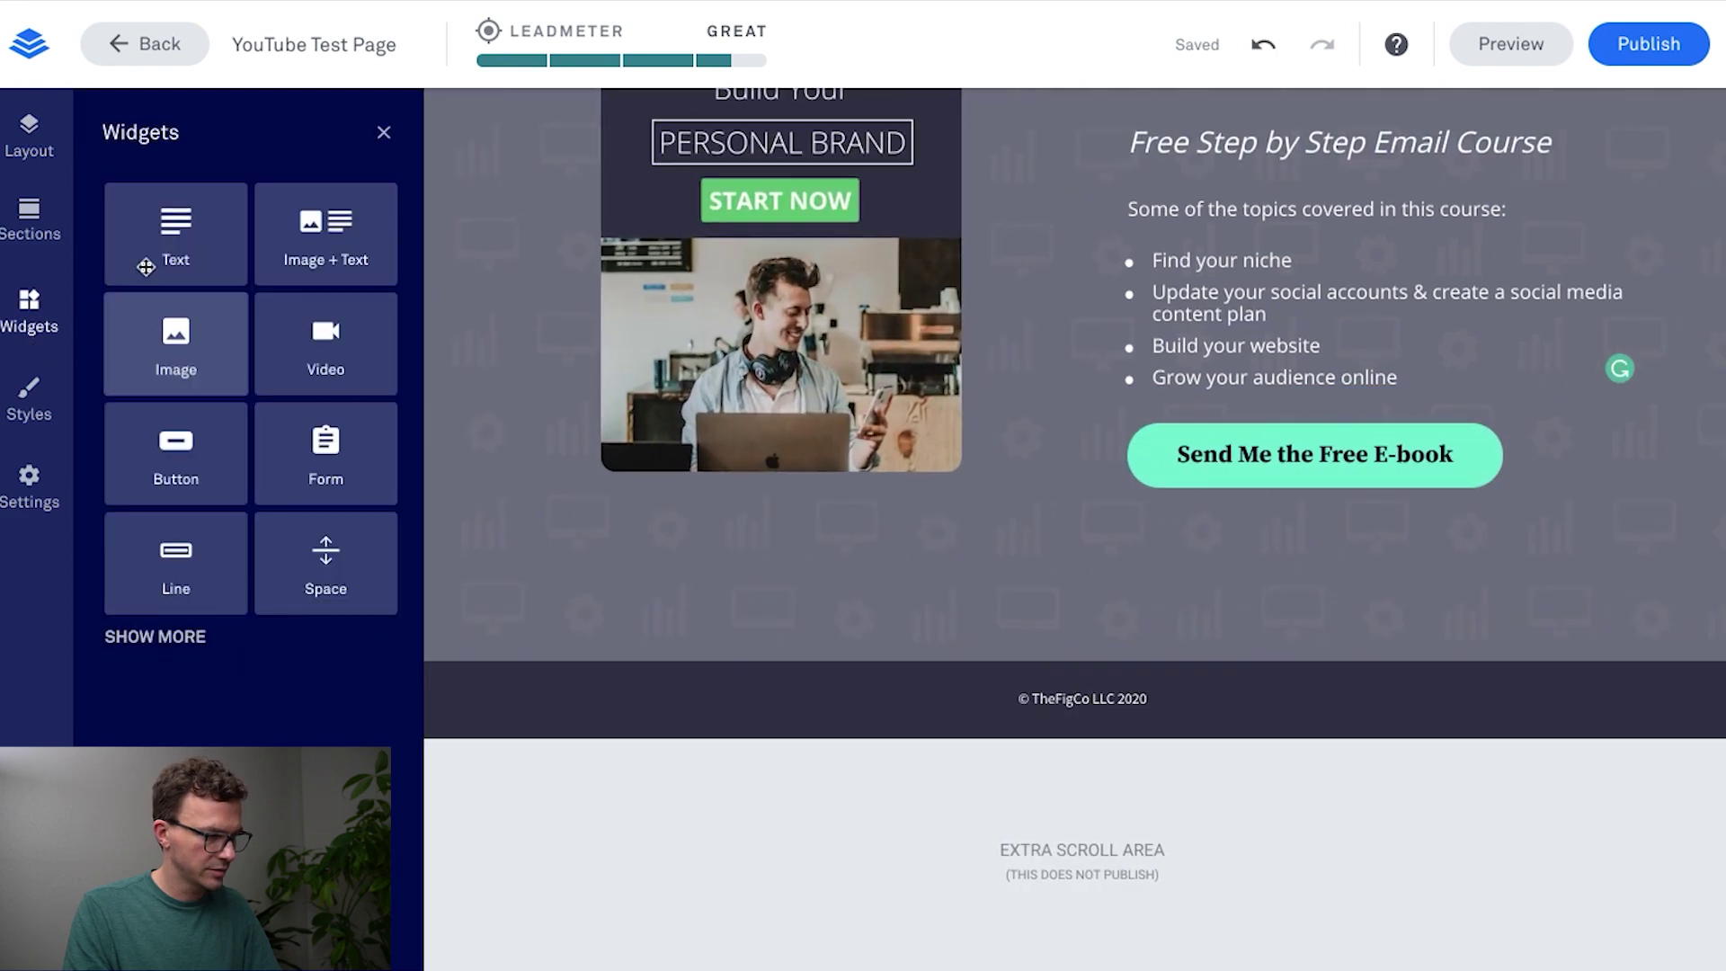
{"action": "left_click_drag", "start_coordinate": [146, 267], "coordinate": [1227, 443]}
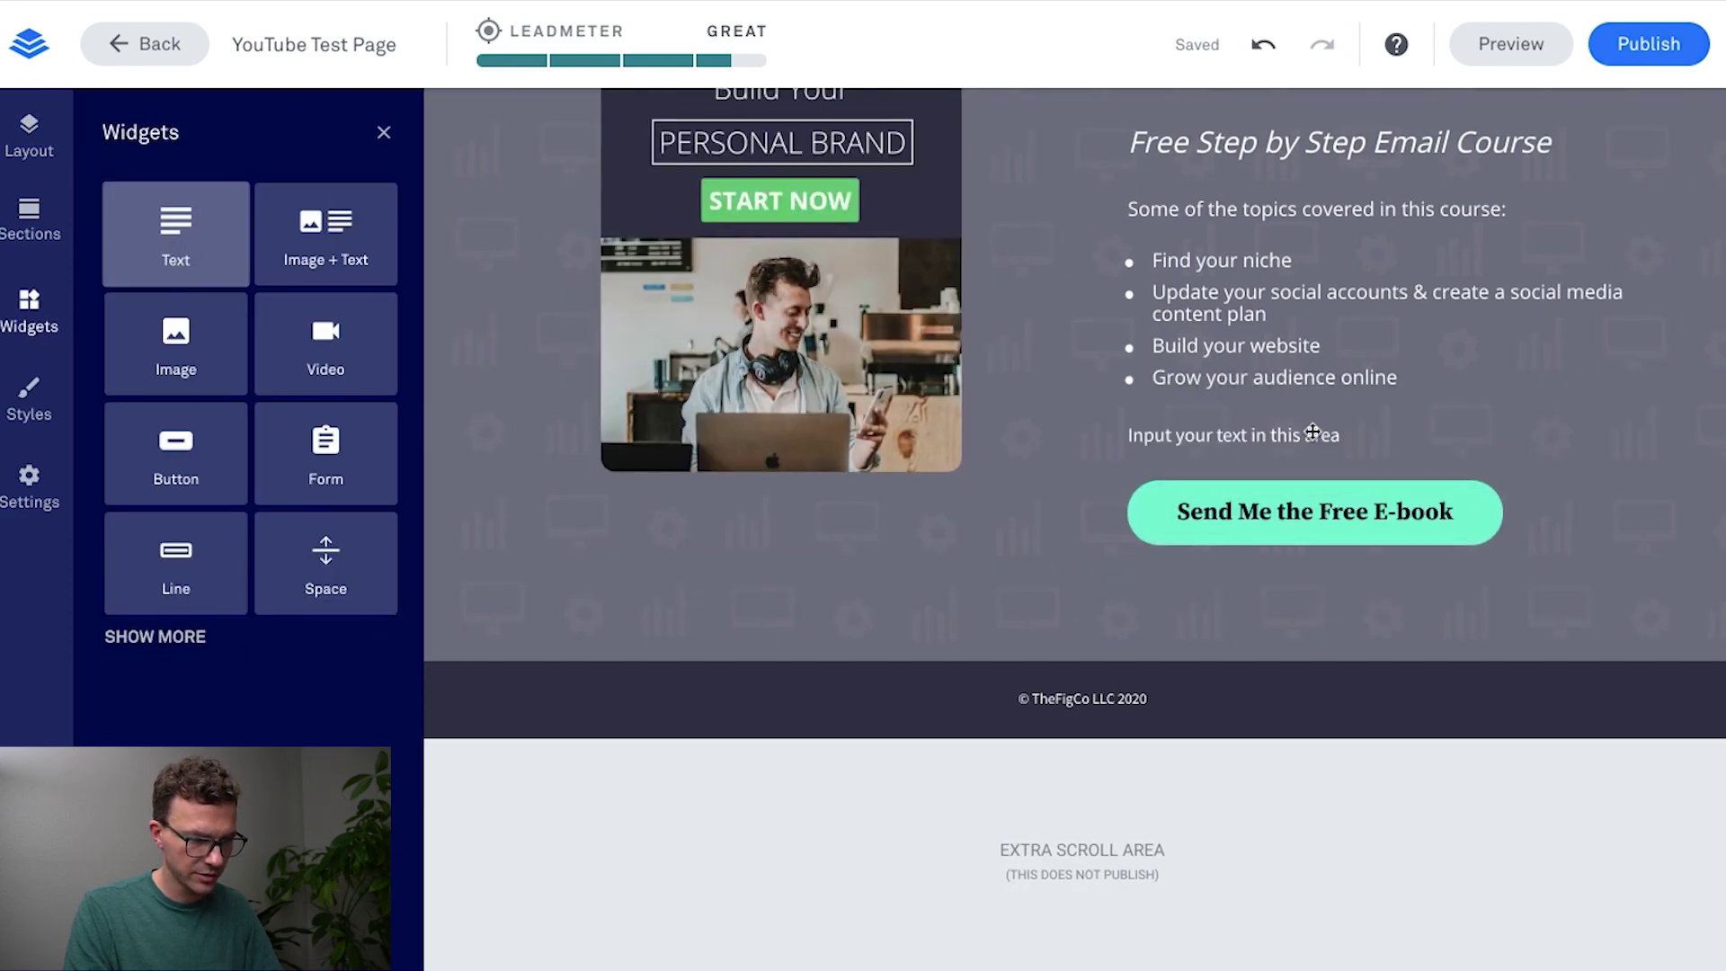
{"action": "left_click", "coordinate": [1226, 442]}
{"action": "key", "text": "super+Tab"}
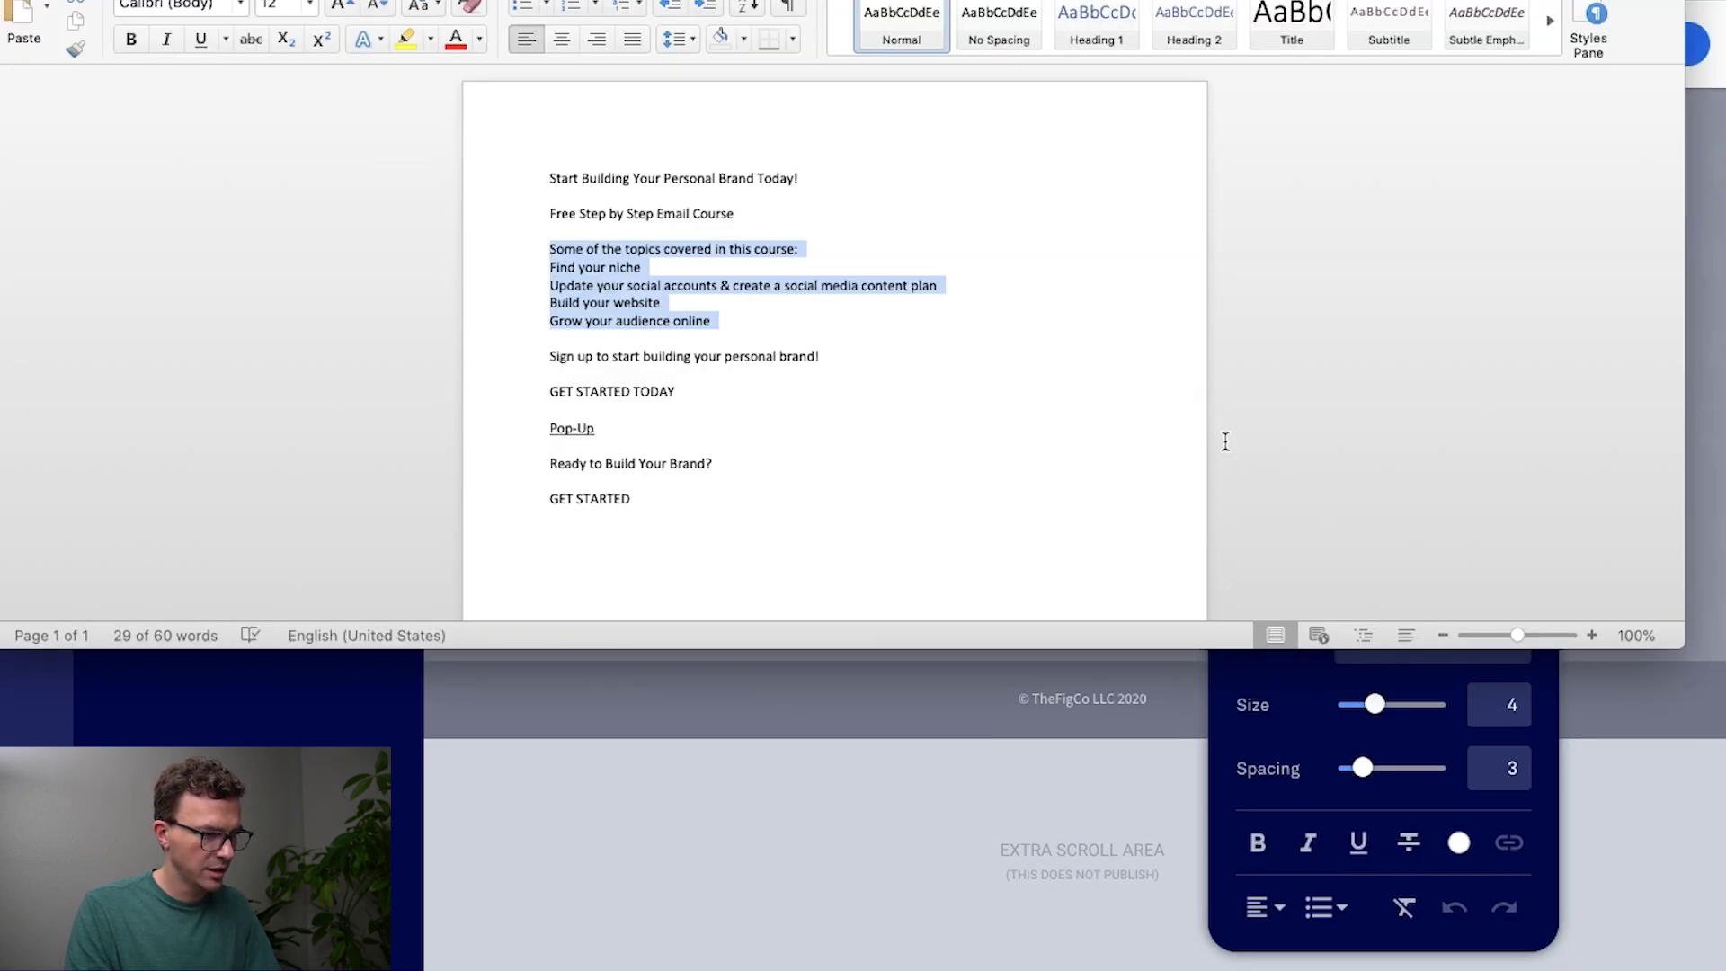
{"action": "key", "text": "super+Tab"}
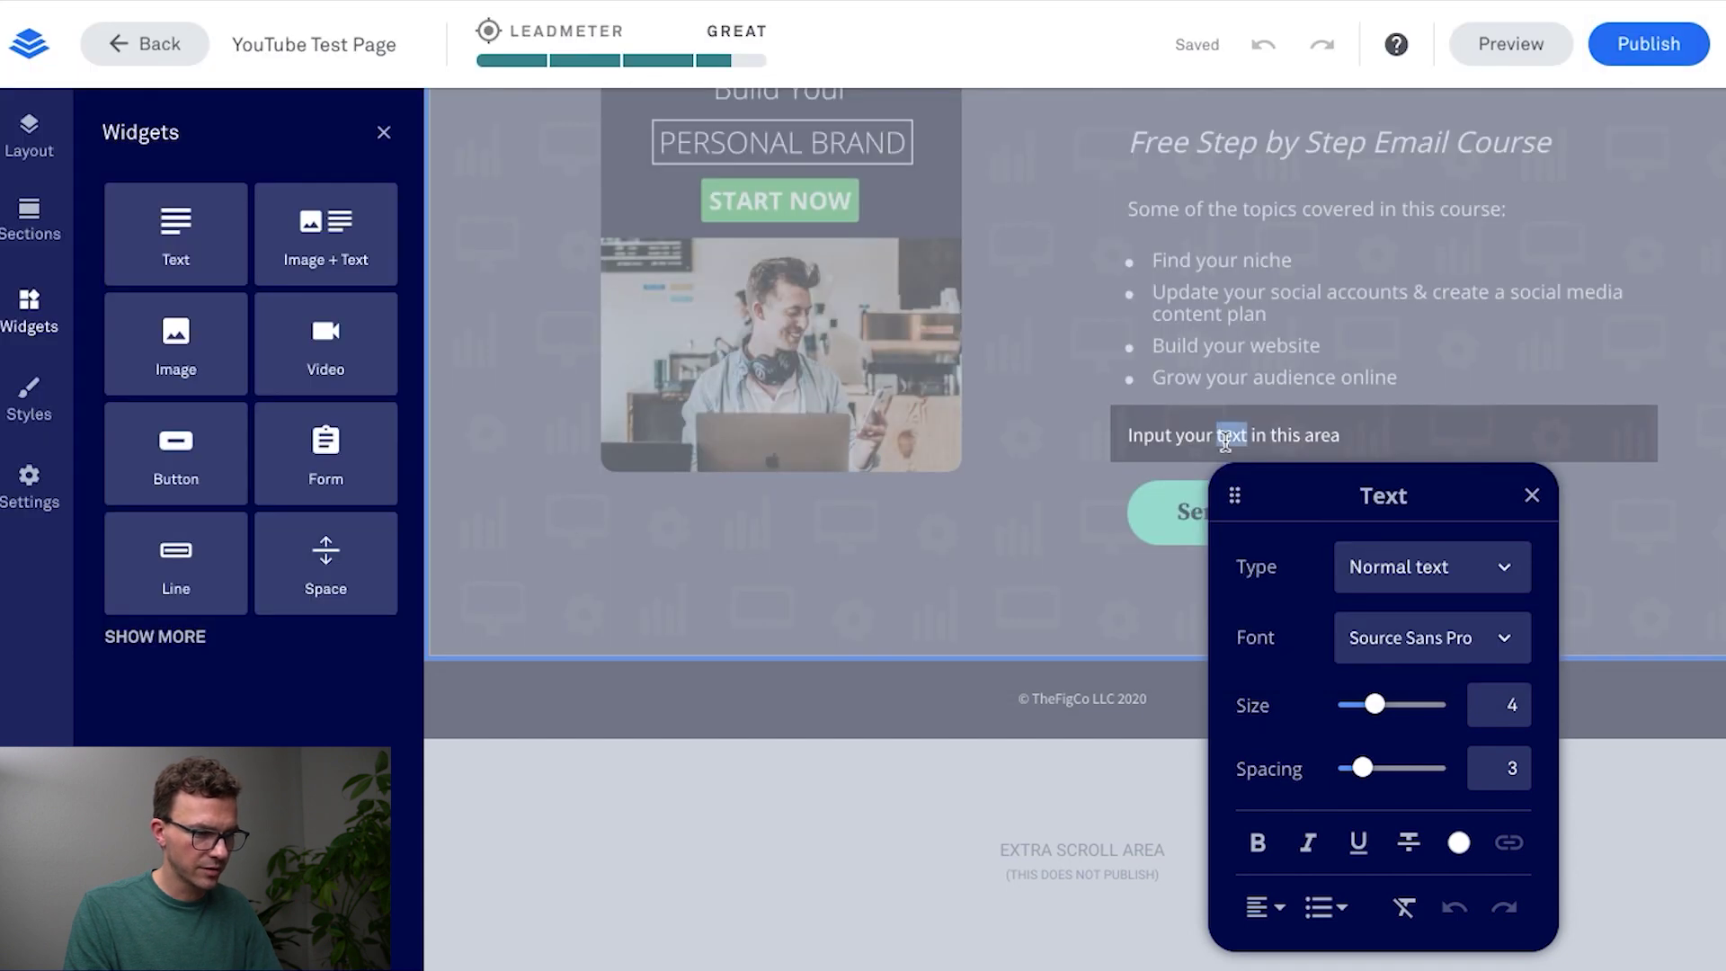
{"action": "key", "text": "super+a"}
{"action": "type", "text": "Sign Up To Start Building Your Personal Brand Today!"}
{"action": "key", "text": "super+i"}
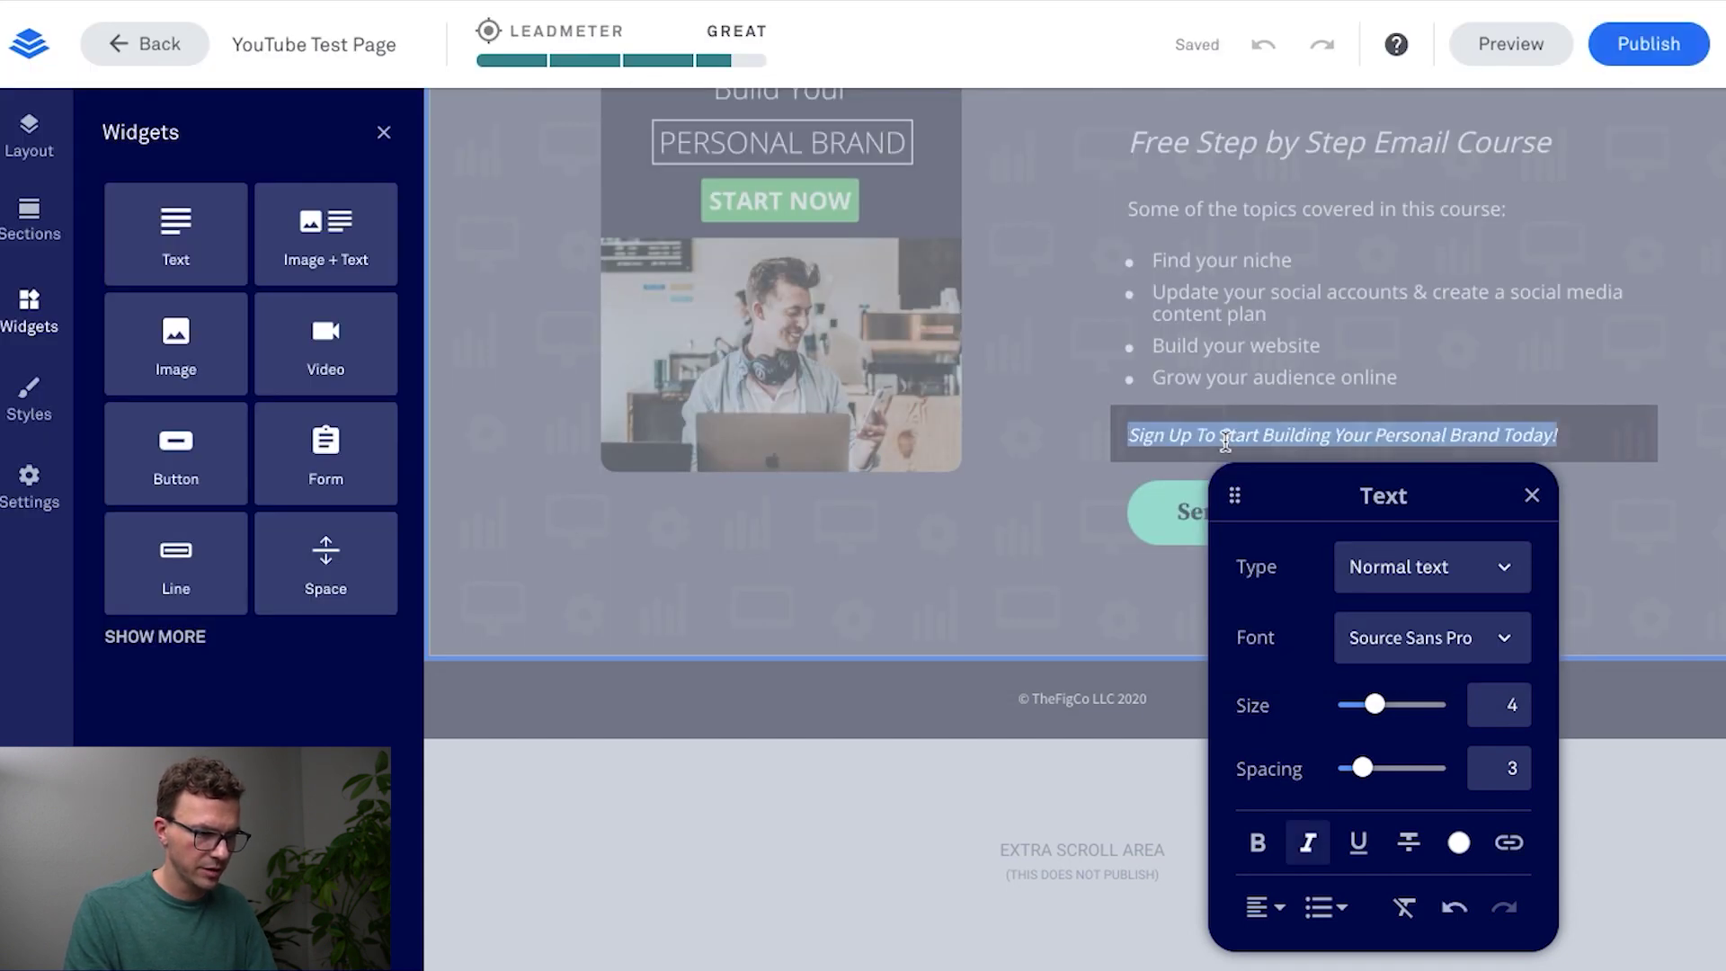
{"action": "left_click", "coordinate": [1072, 477]}
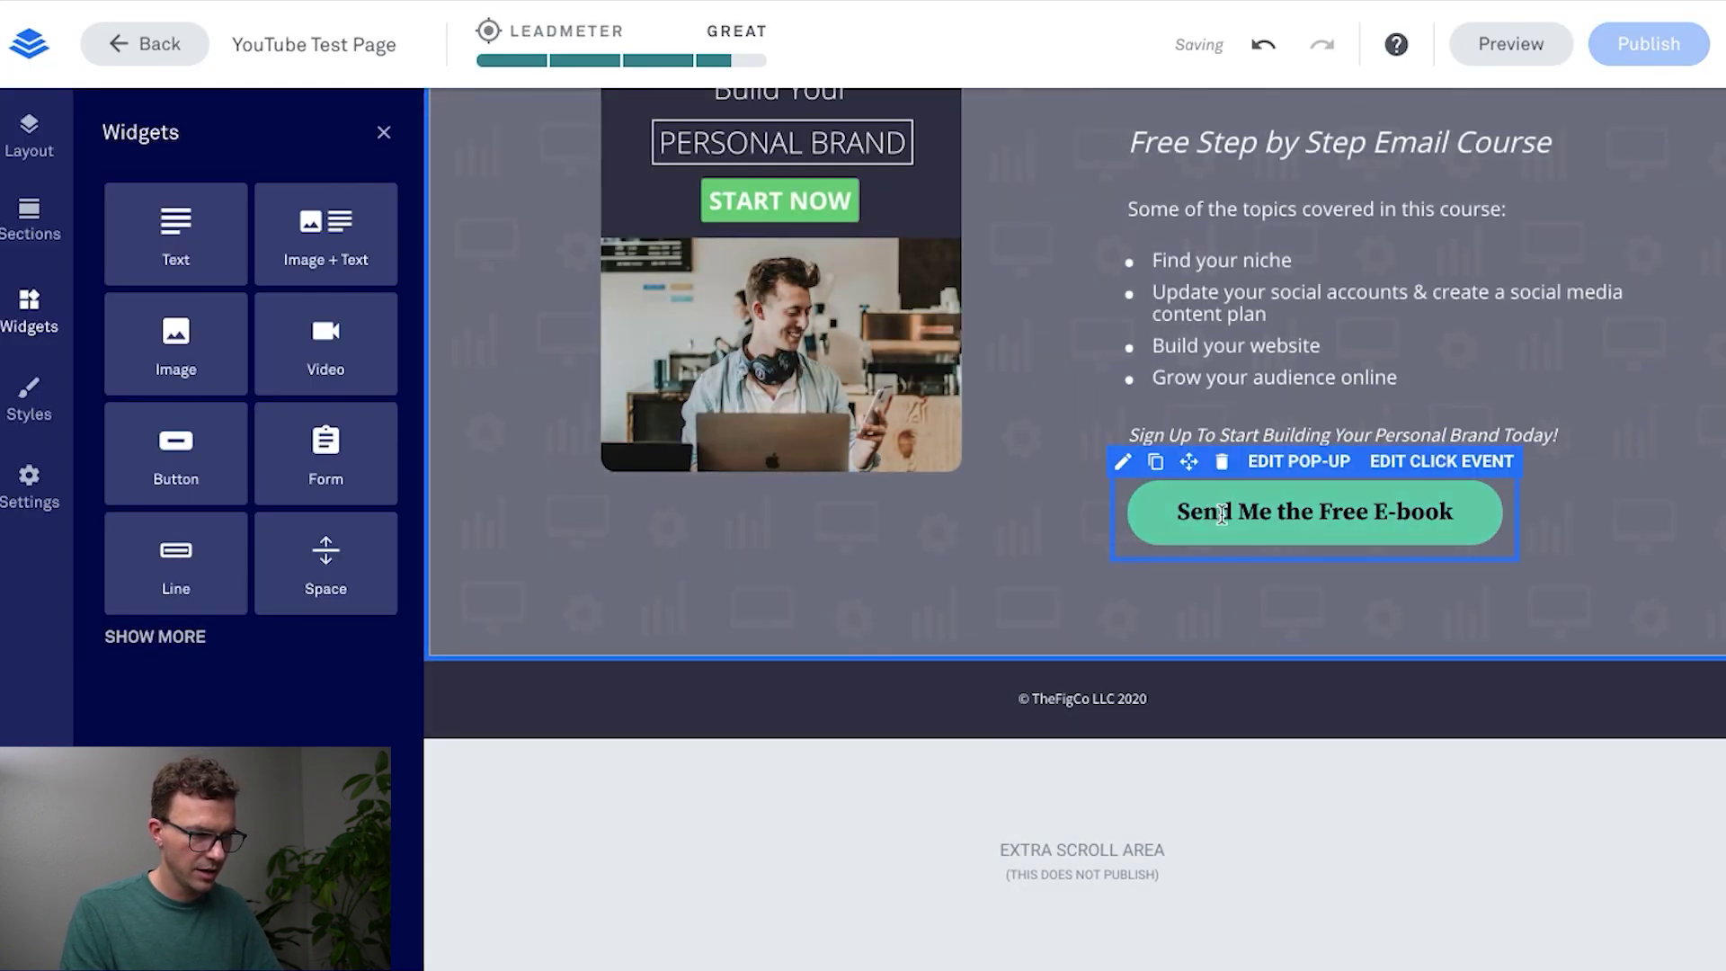
{"action": "key", "text": "super+Tab"}
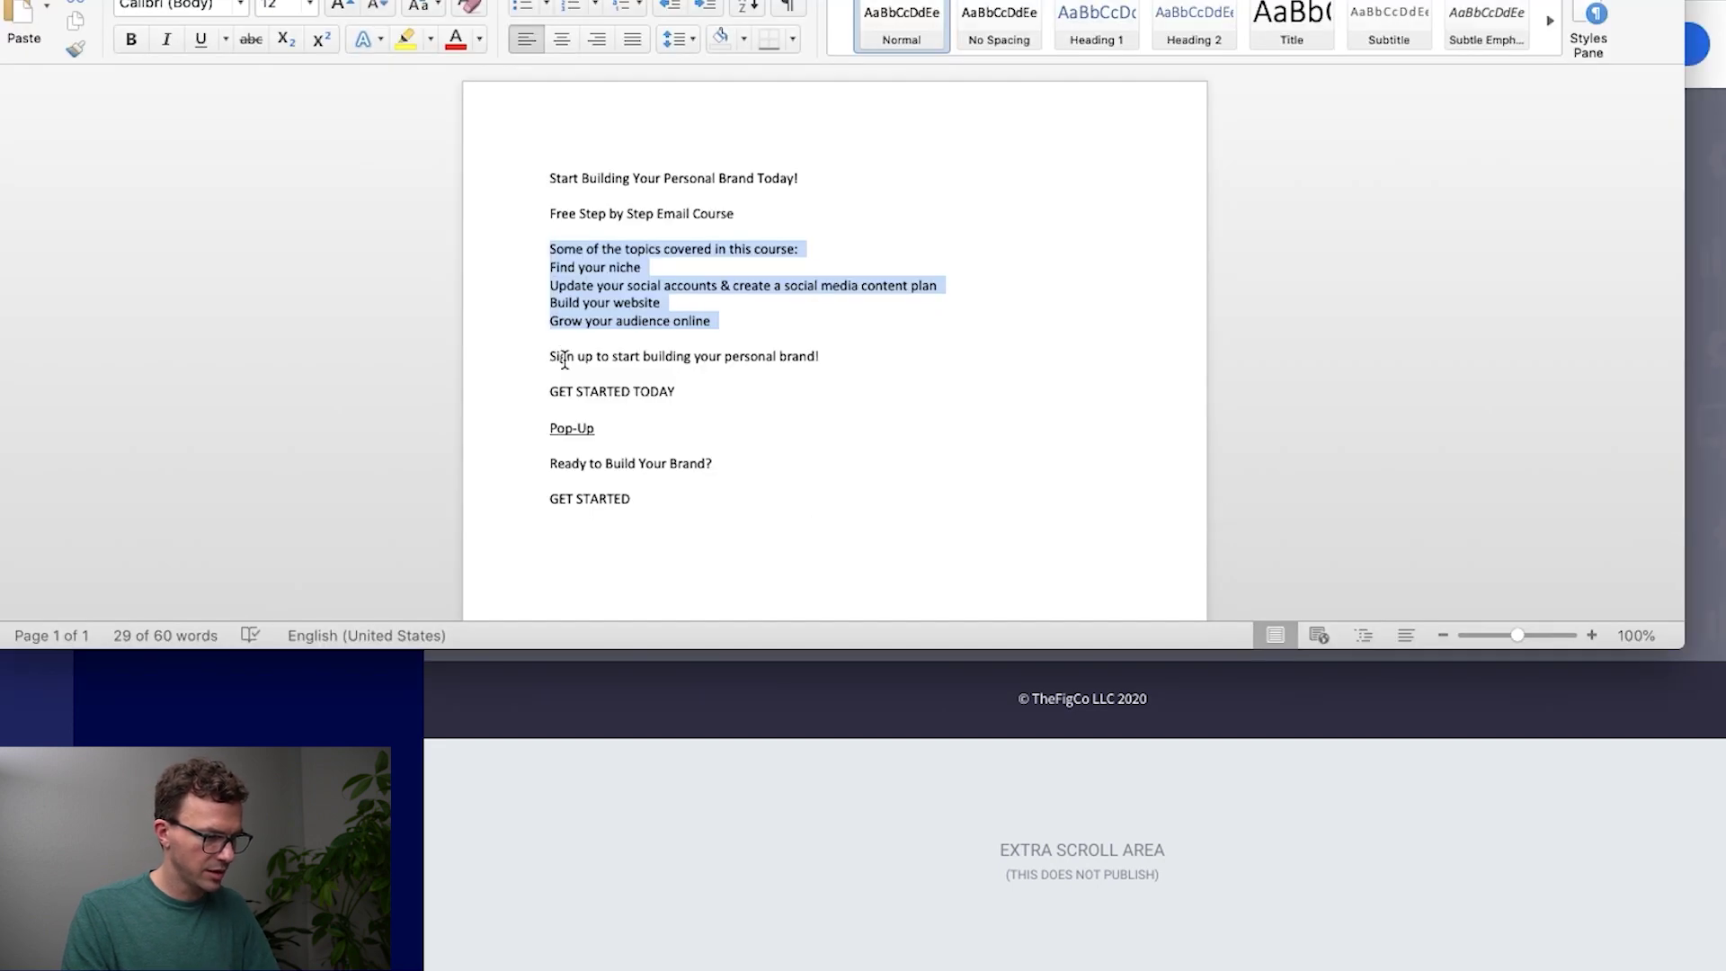
{"action": "key", "text": "super+Tab"}
Step: Relabel the hero button 'GET STARTED TODAY' in Open Sans
{"action": "left_click", "coordinate": [1134, 512]}
{"action": "left_click", "coordinate": [1220, 516]}
{"action": "key", "text": "super+a"}
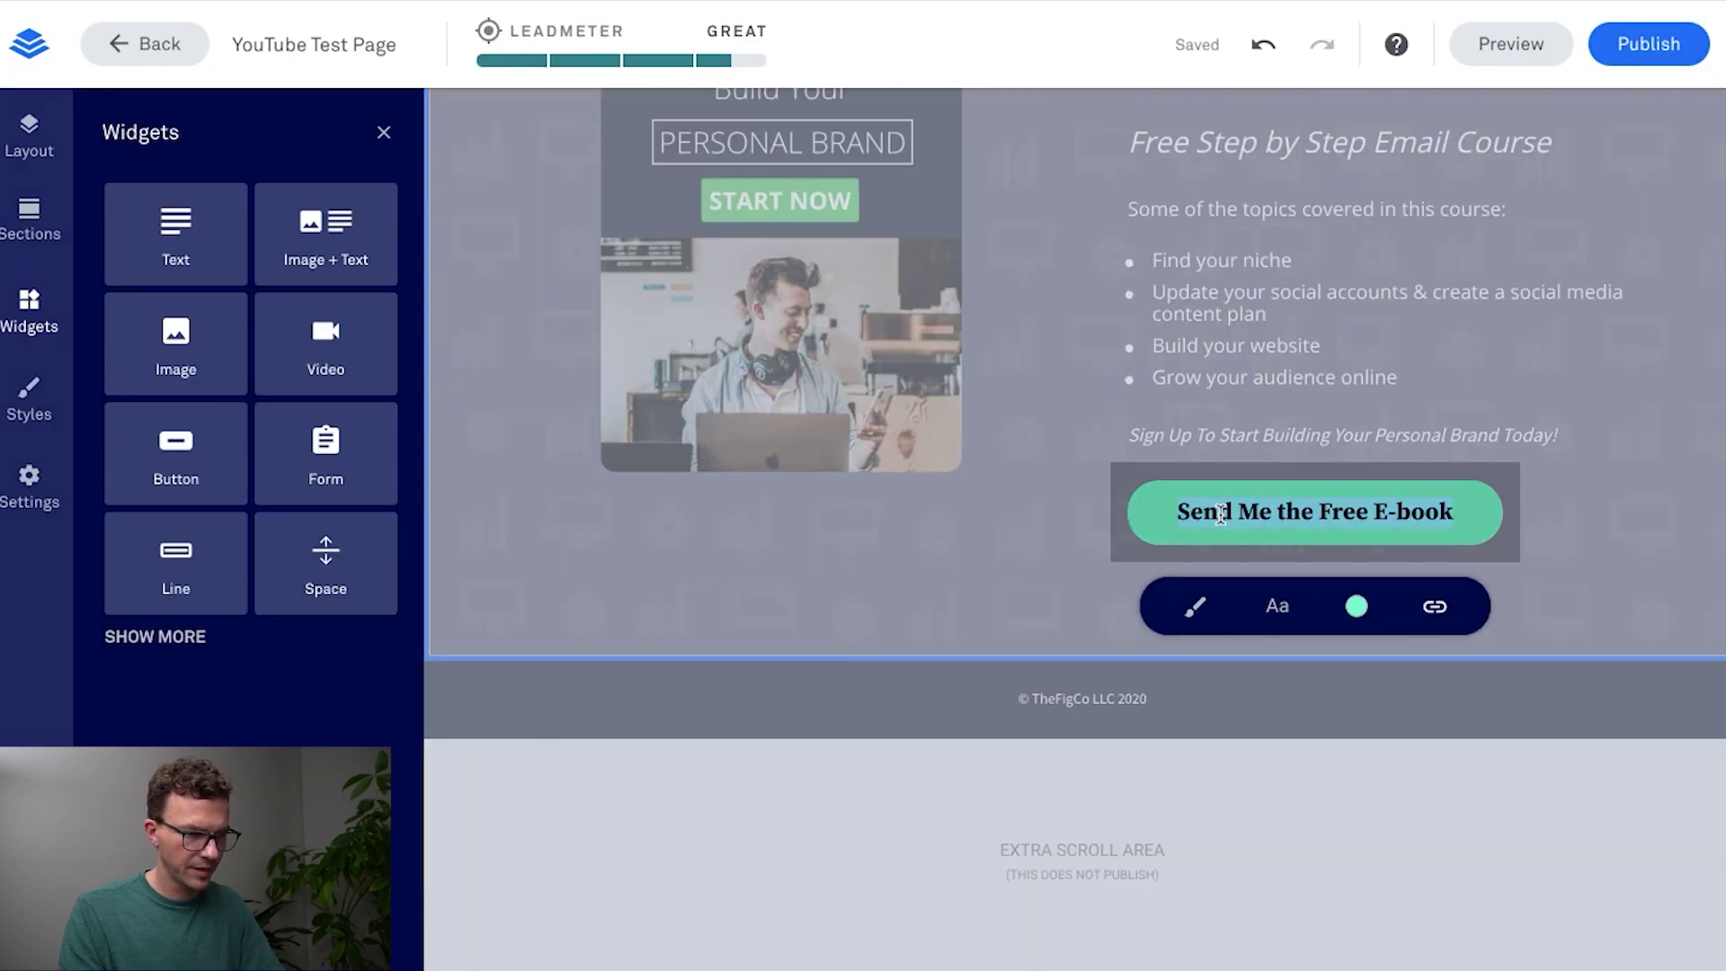
{"action": "type", "text": "G"}
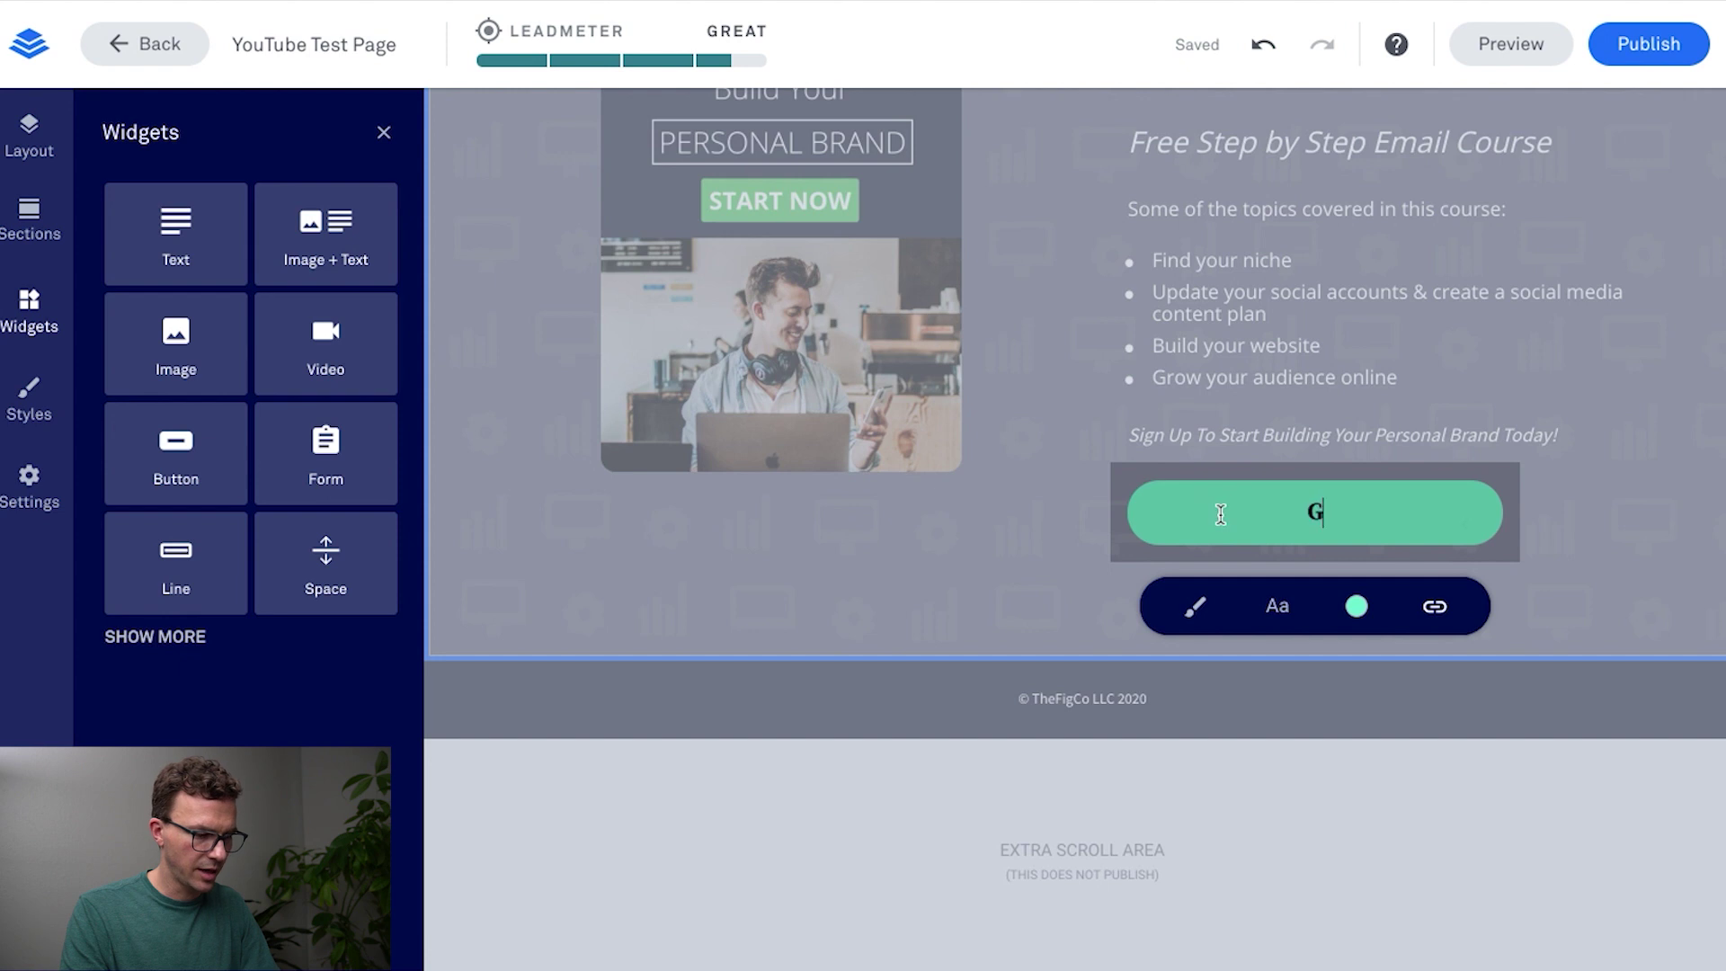
{"action": "type", "text": "ET STARTED TODAY"}
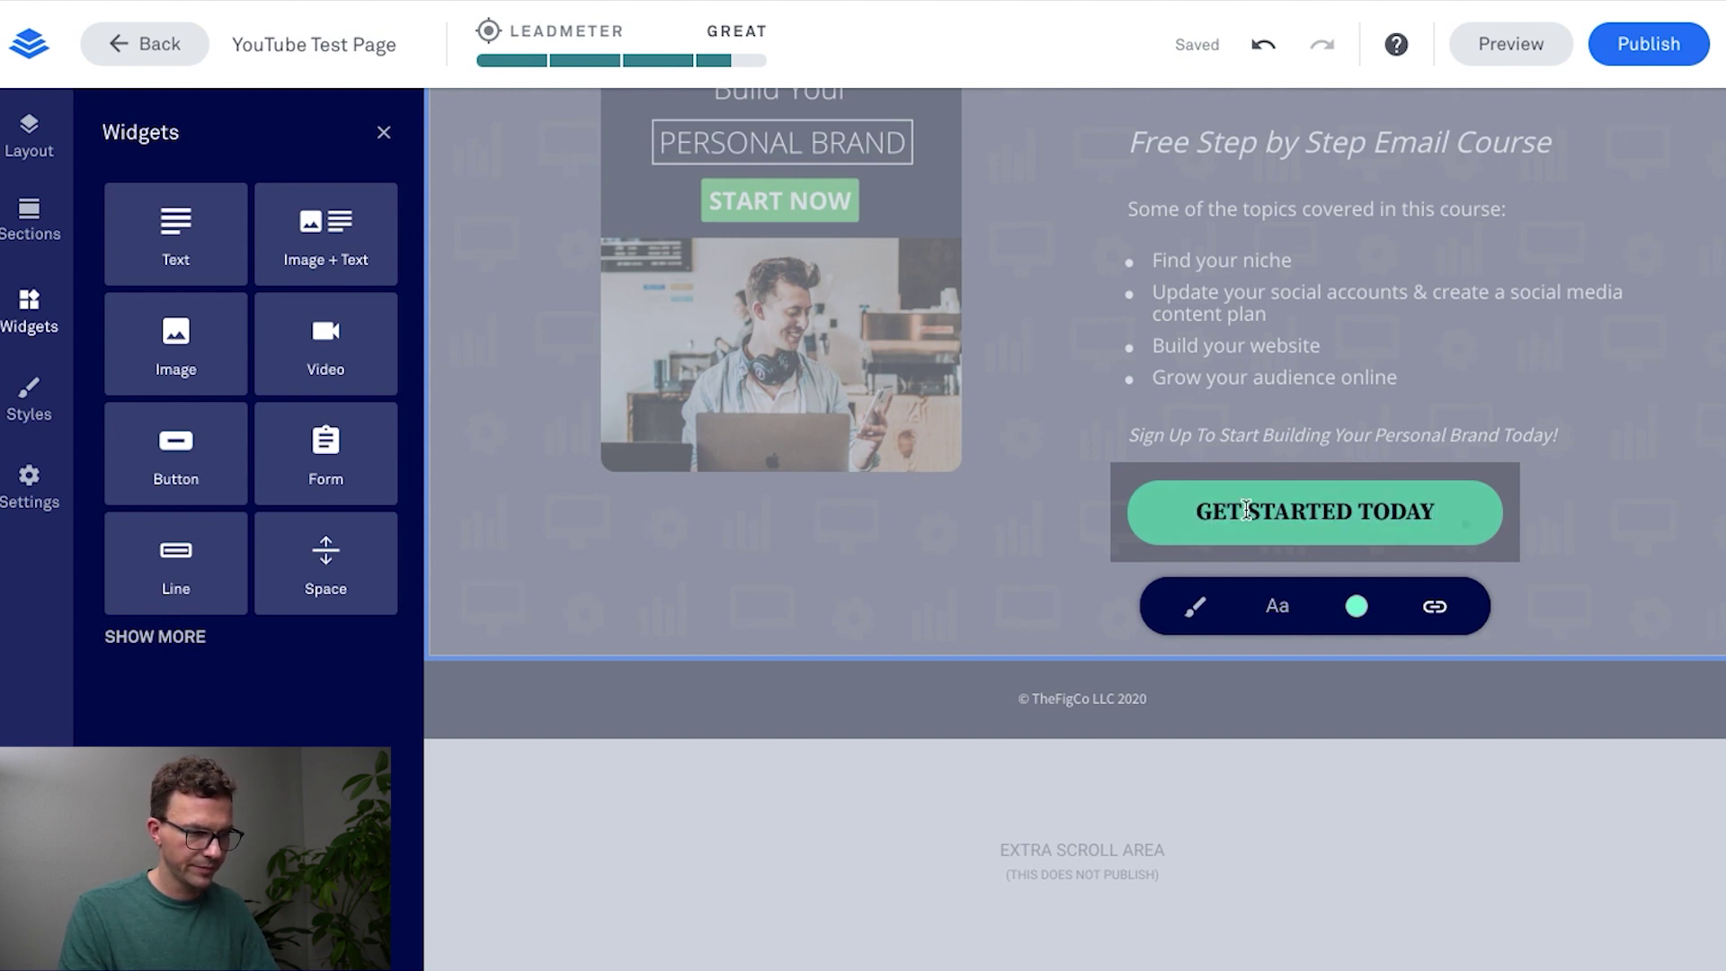
{"action": "key", "text": "super+a"}
{"action": "left_click", "coordinate": [1278, 606]}
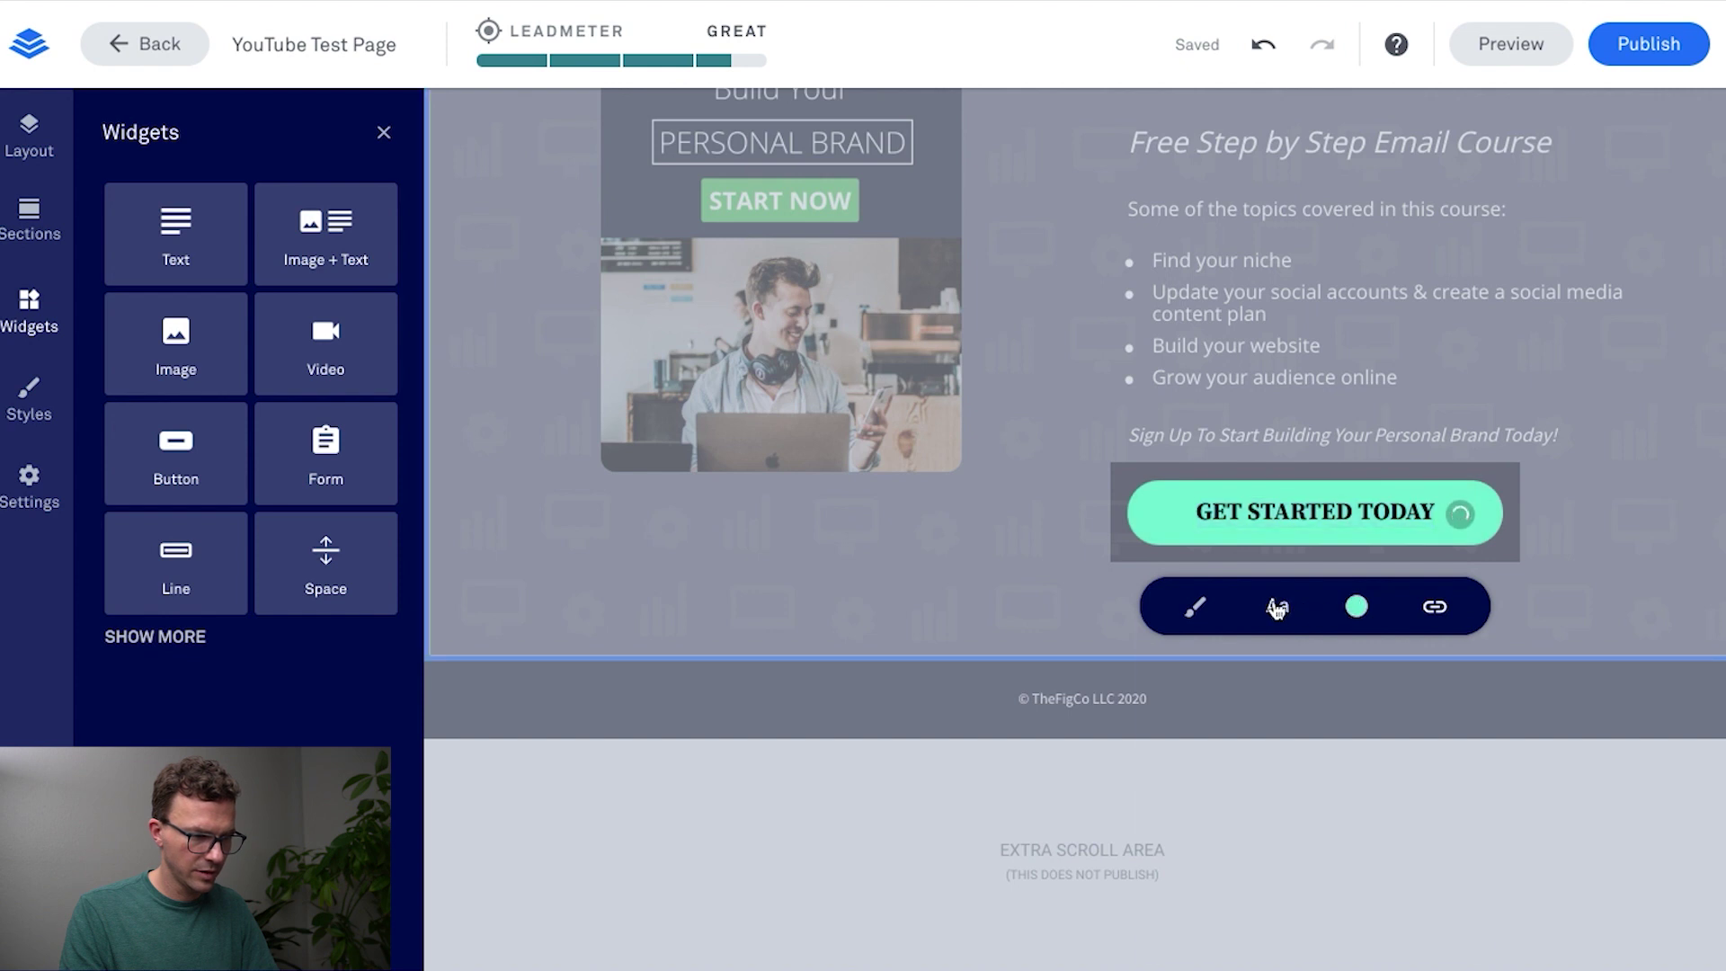
{"action": "scroll", "coordinate": [1269, 831], "scroll_direction": "up", "scroll_amount": 5}
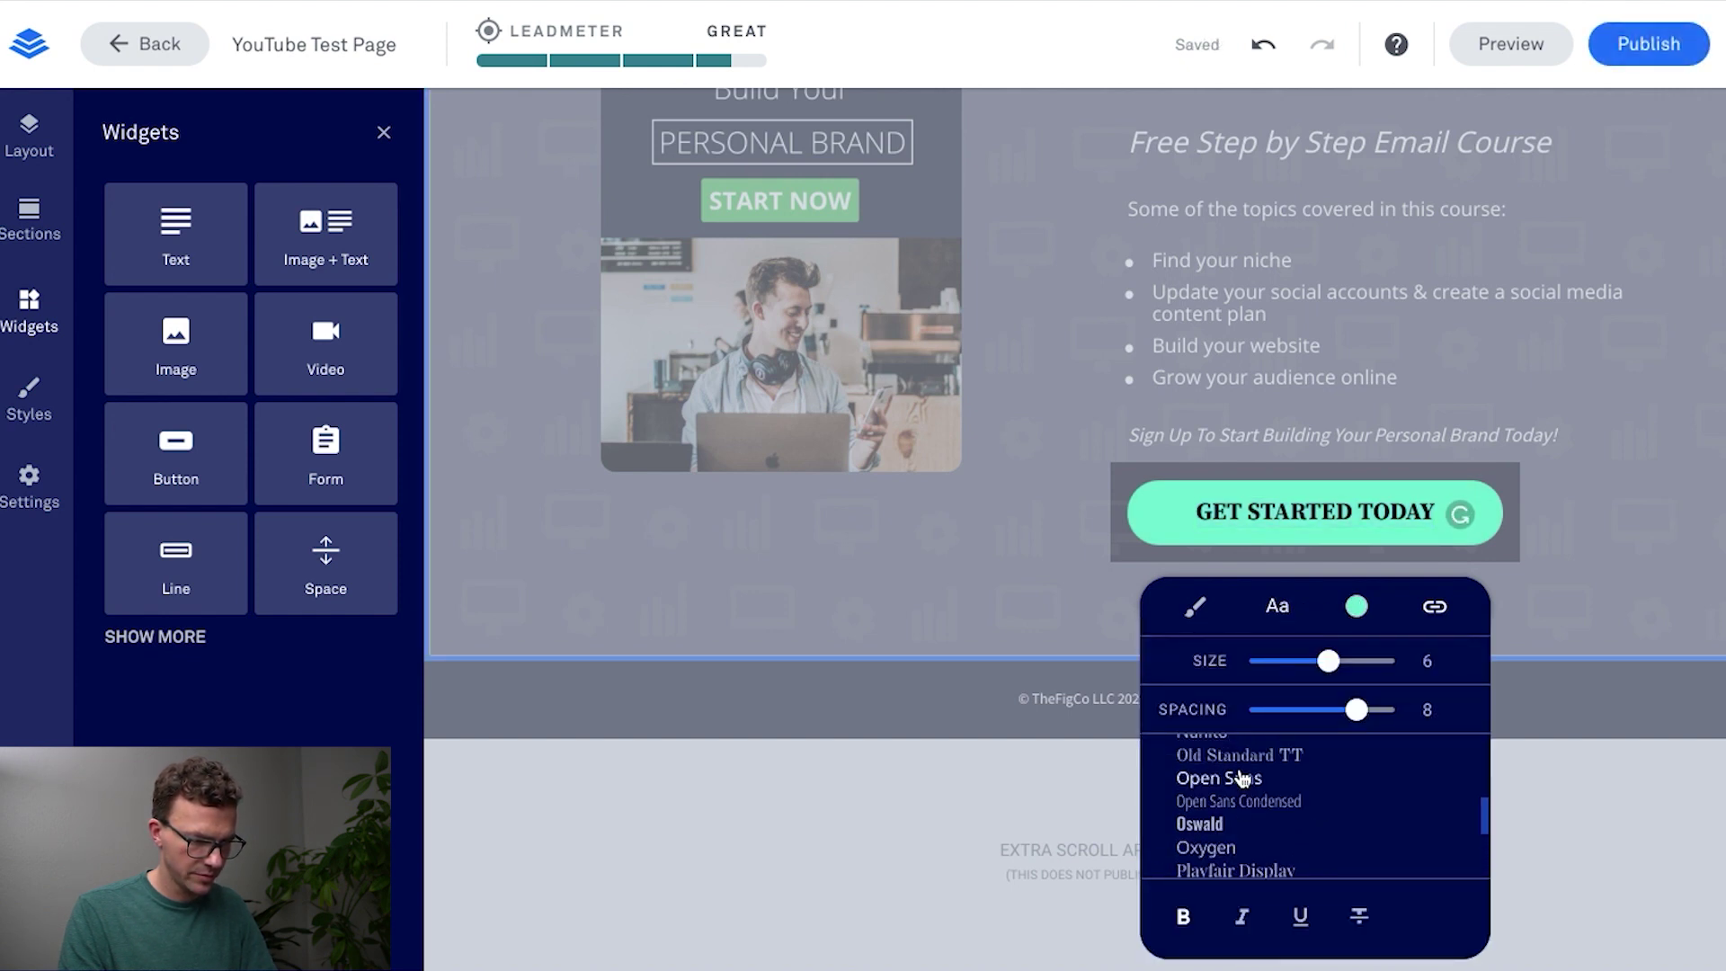
{"action": "left_click", "coordinate": [1243, 779]}
{"action": "left_click", "coordinate": [1638, 515]}
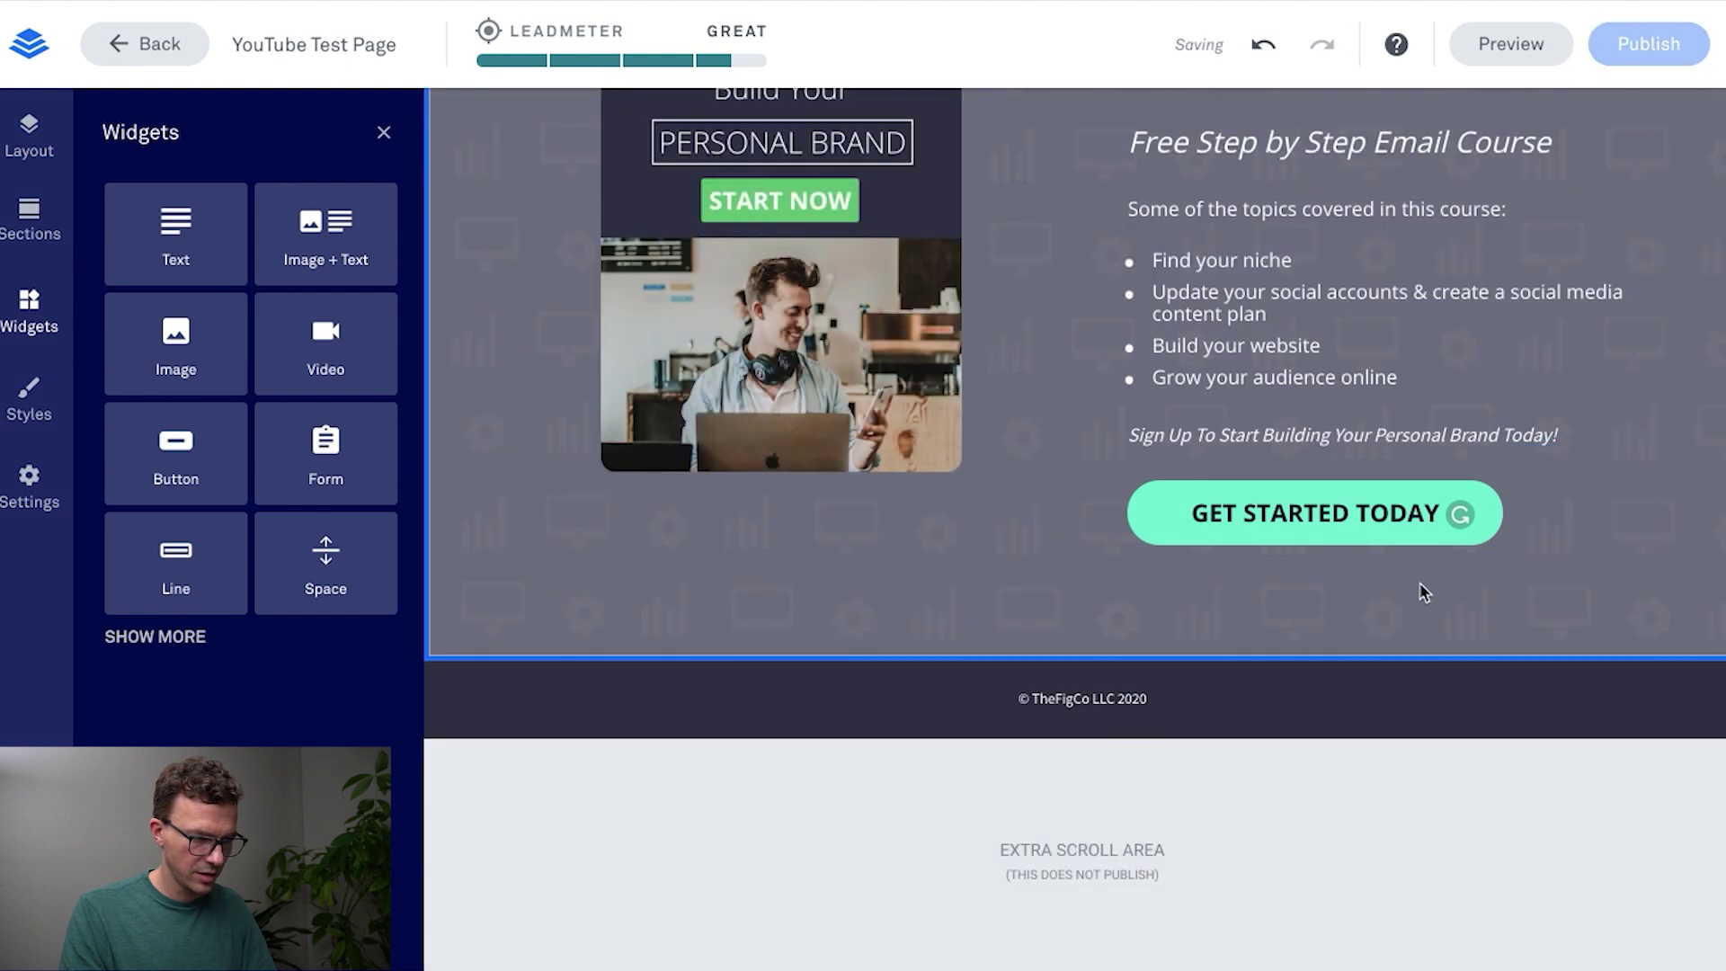
{"action": "mouse_move", "coordinate": [1160, 558]}
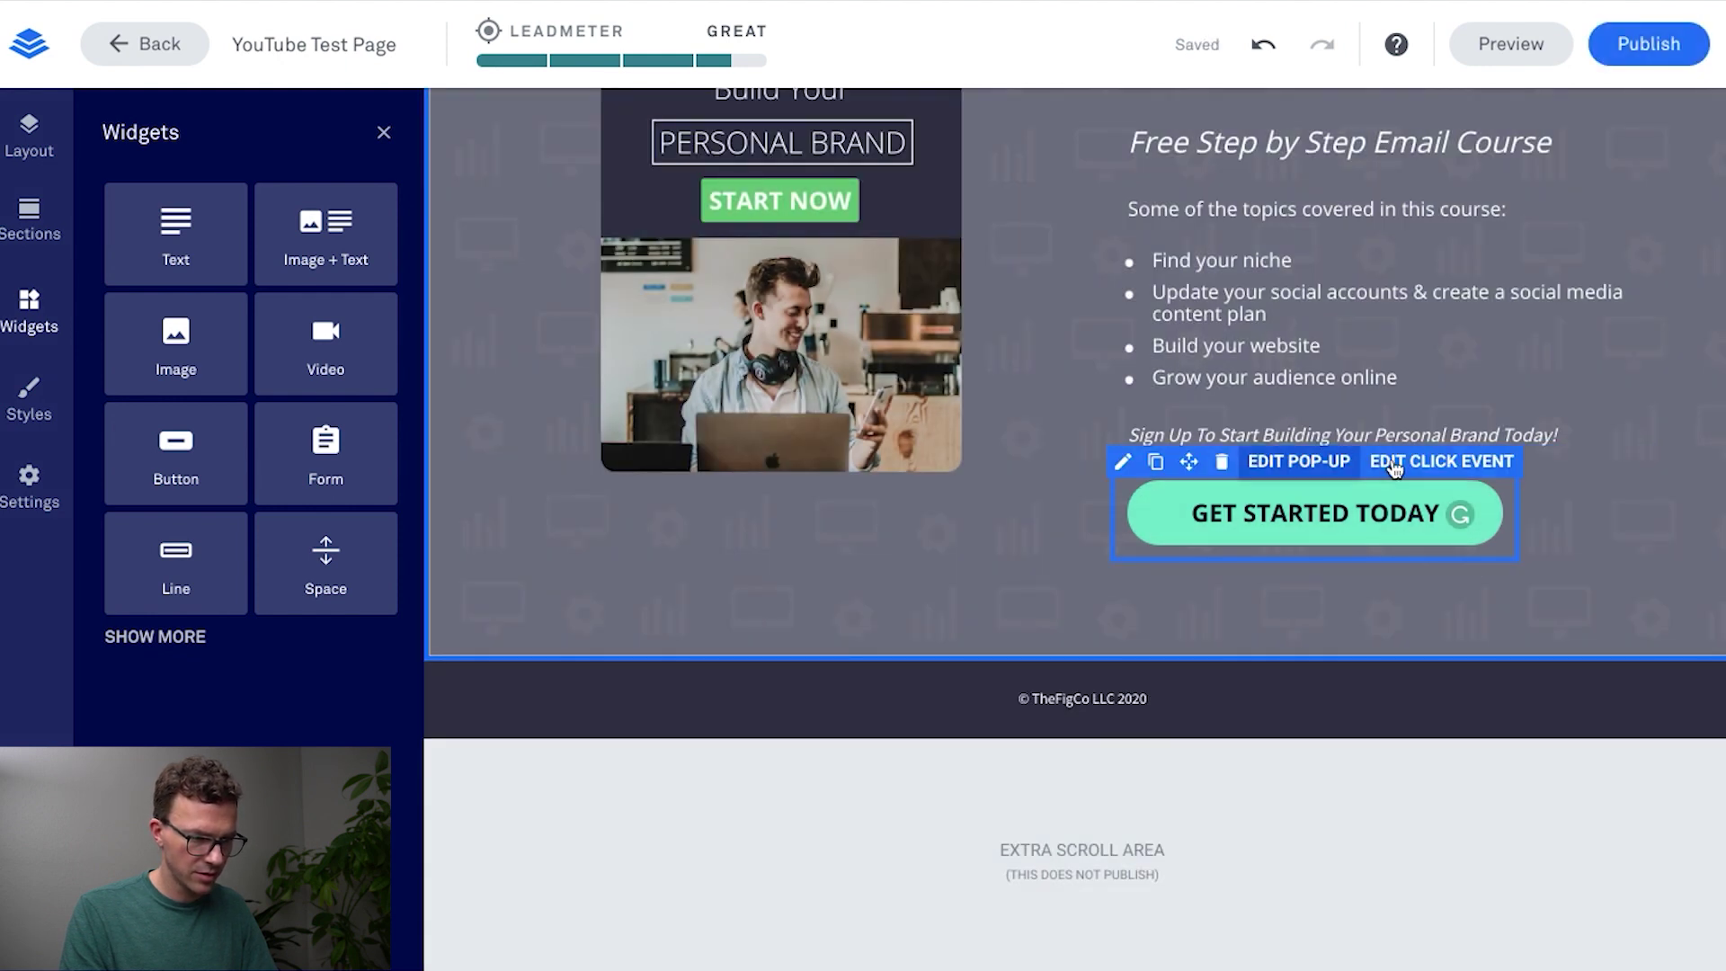
Step: Make the button background the brand green
{"action": "left_click", "coordinate": [1193, 499]}
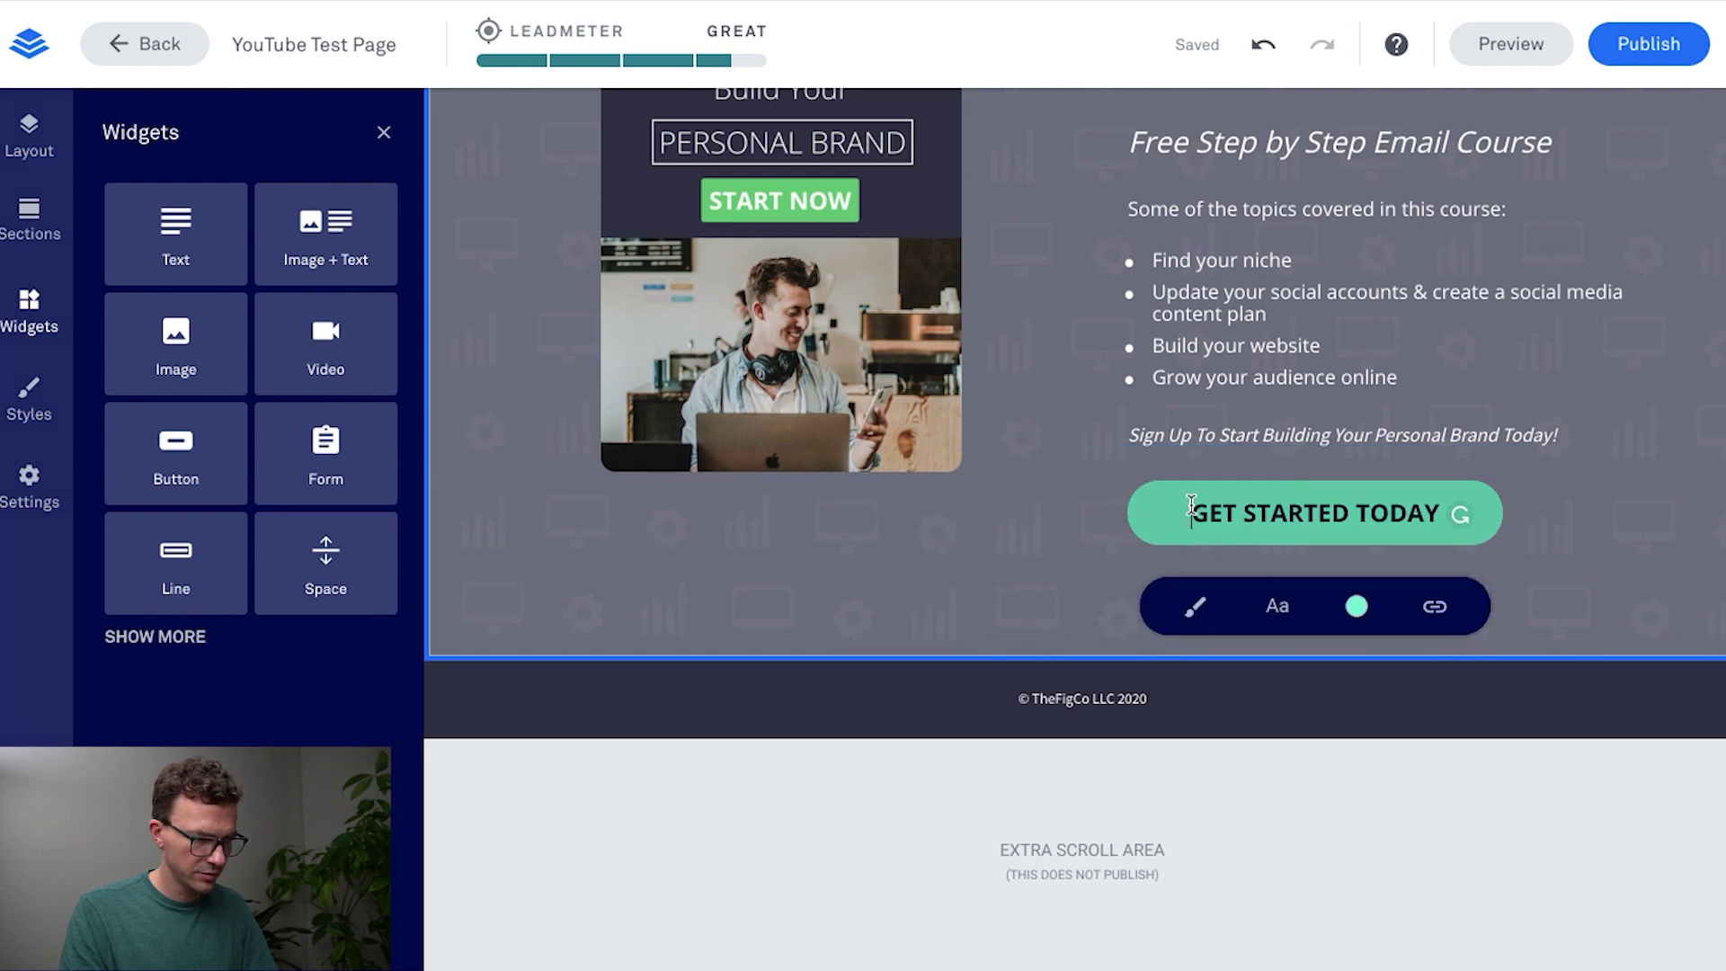
{"action": "left_click", "coordinate": [1357, 608]}
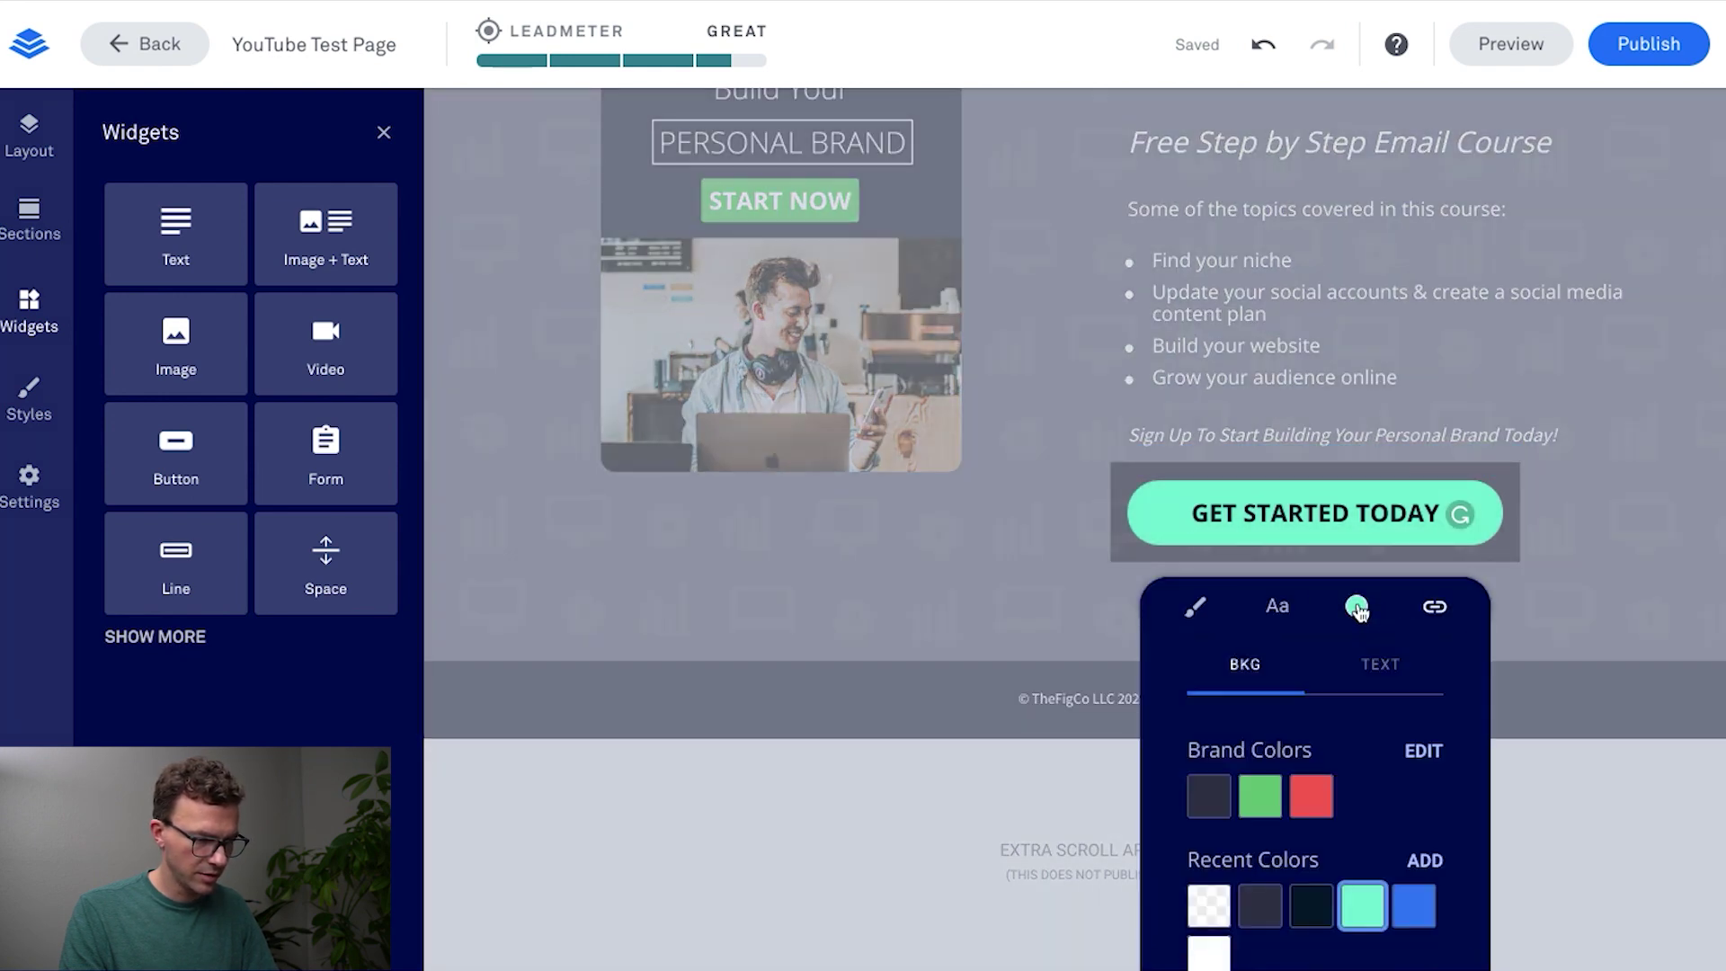
{"action": "left_click", "coordinate": [1269, 806]}
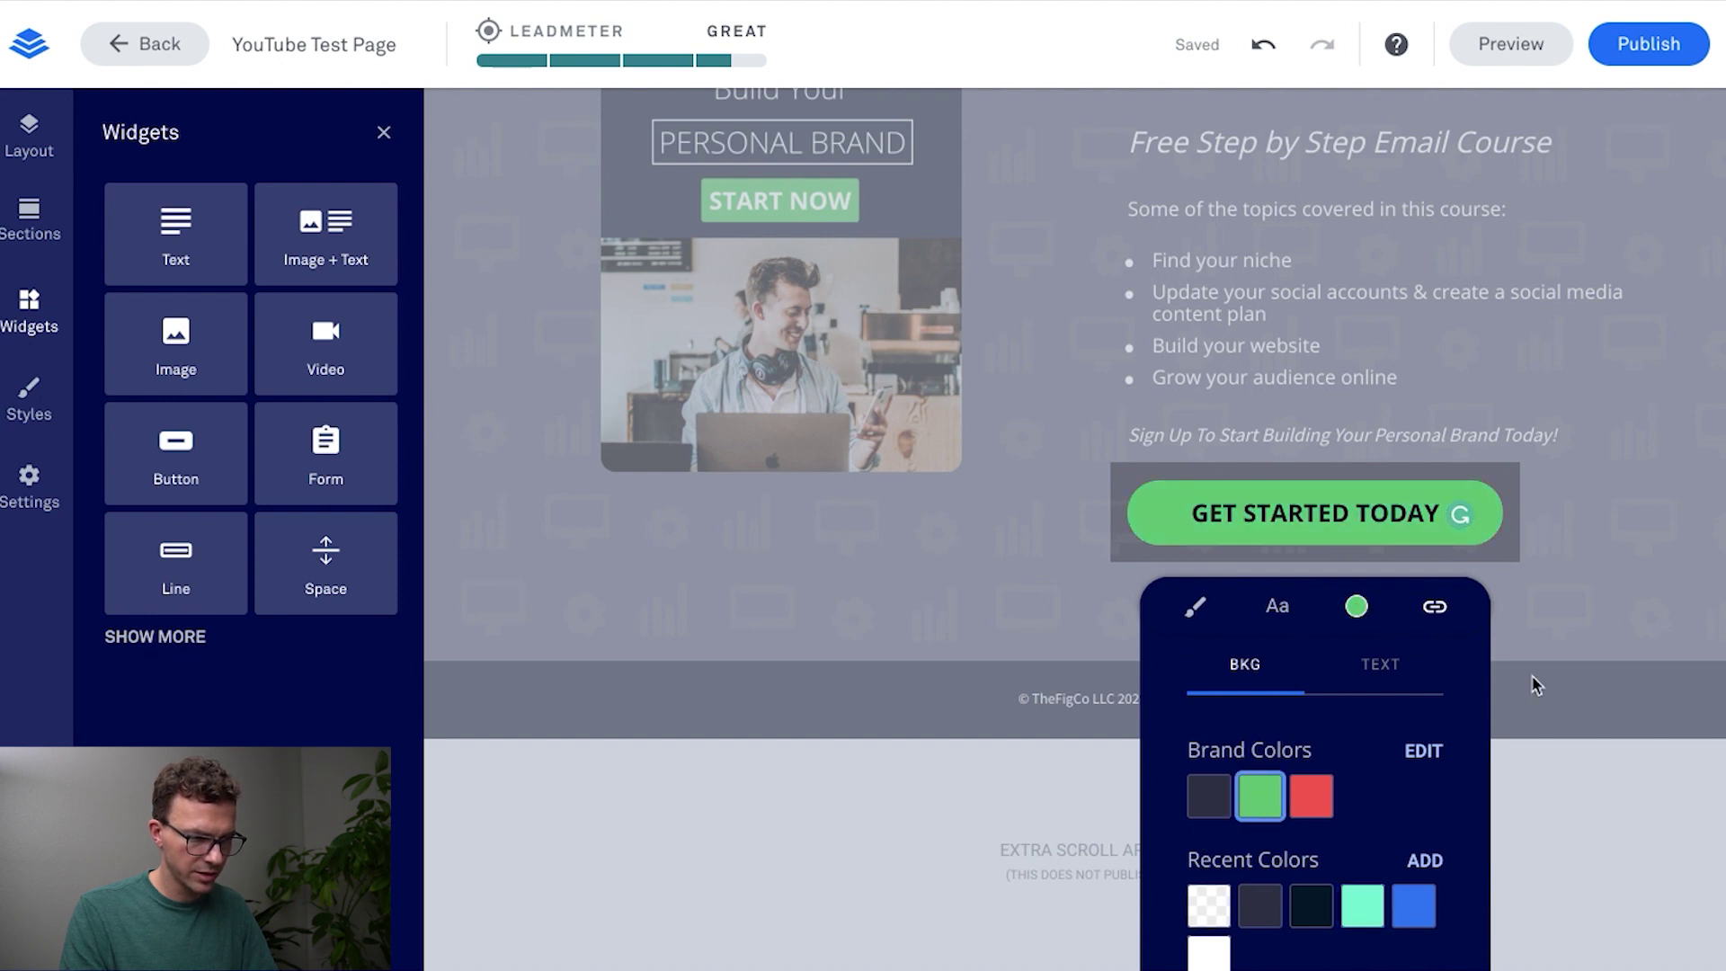
{"action": "left_click", "coordinate": [1625, 565]}
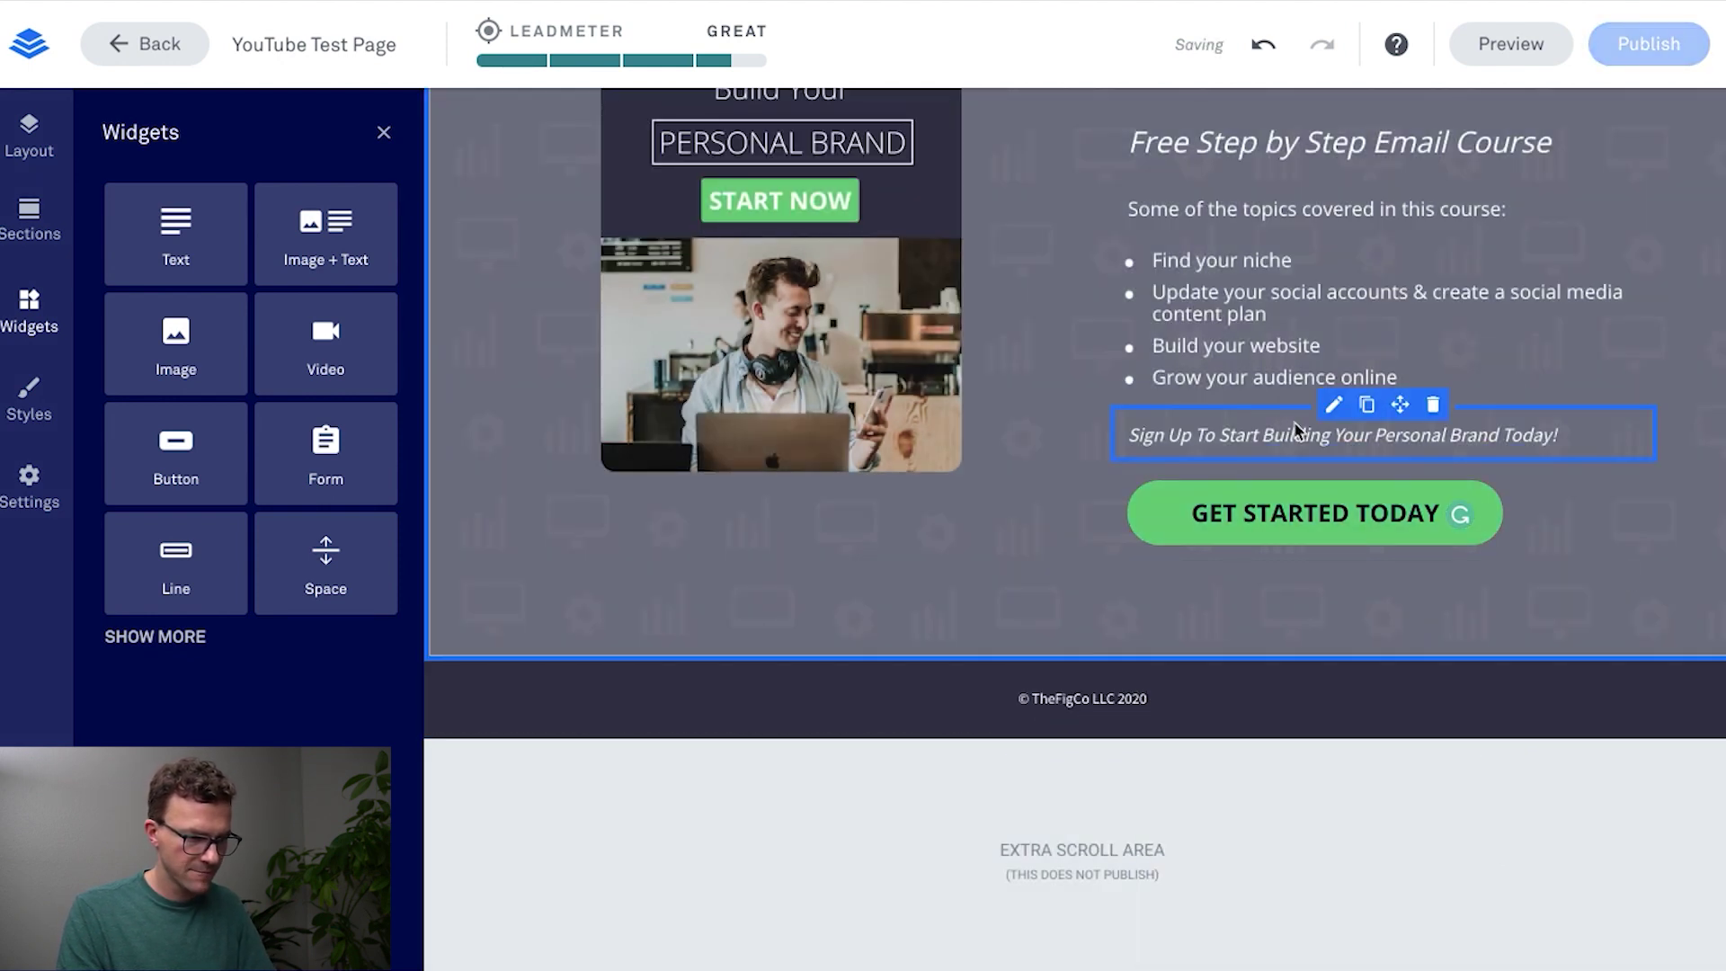
Step: Give the button rounded corners with a radius of 12
{"action": "left_click", "coordinate": [1188, 513]}
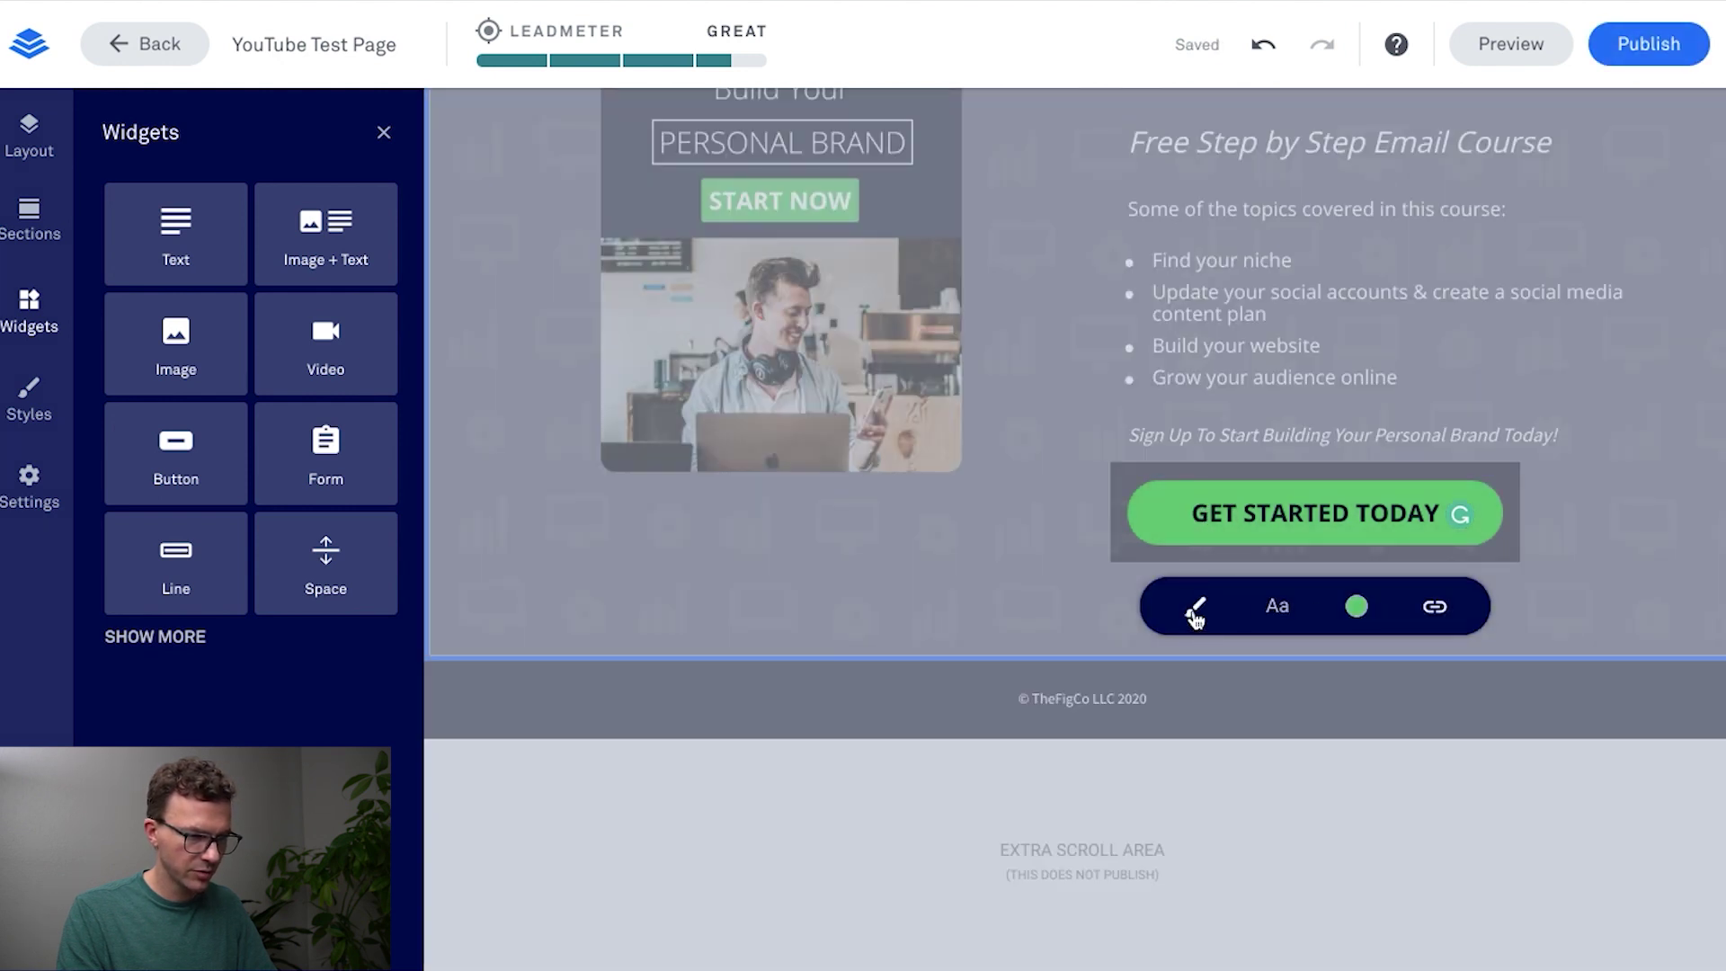
{"action": "left_click", "coordinate": [1195, 605]}
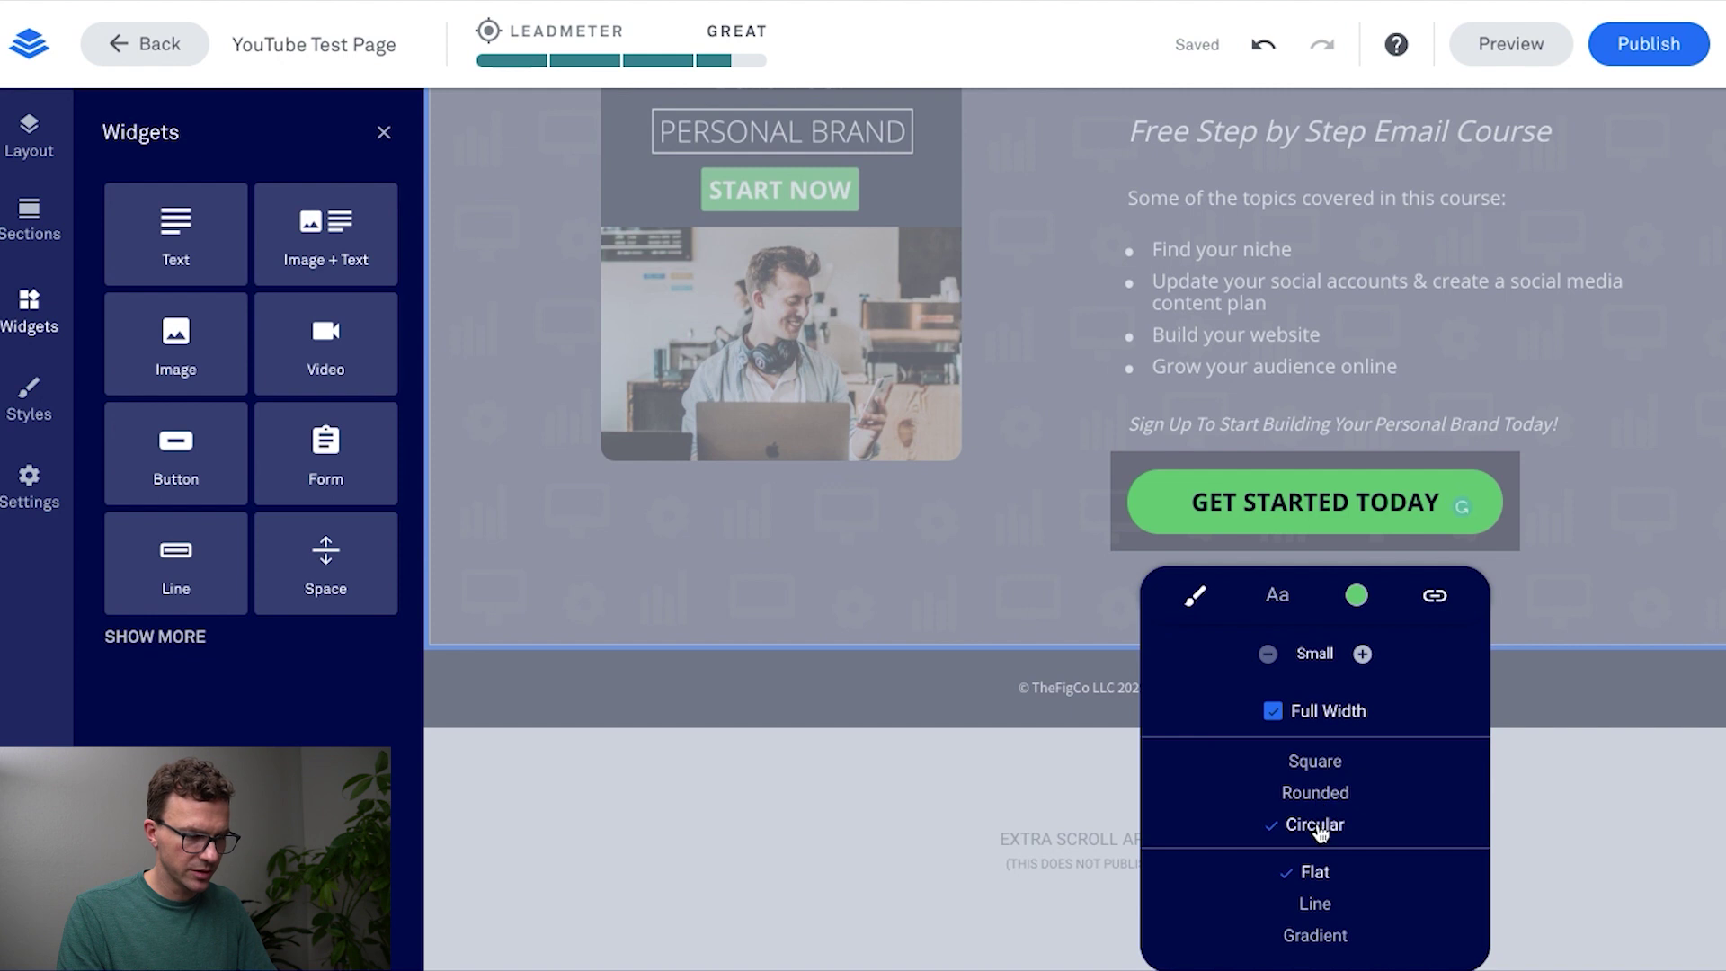
{"action": "left_click", "coordinate": [1324, 798]}
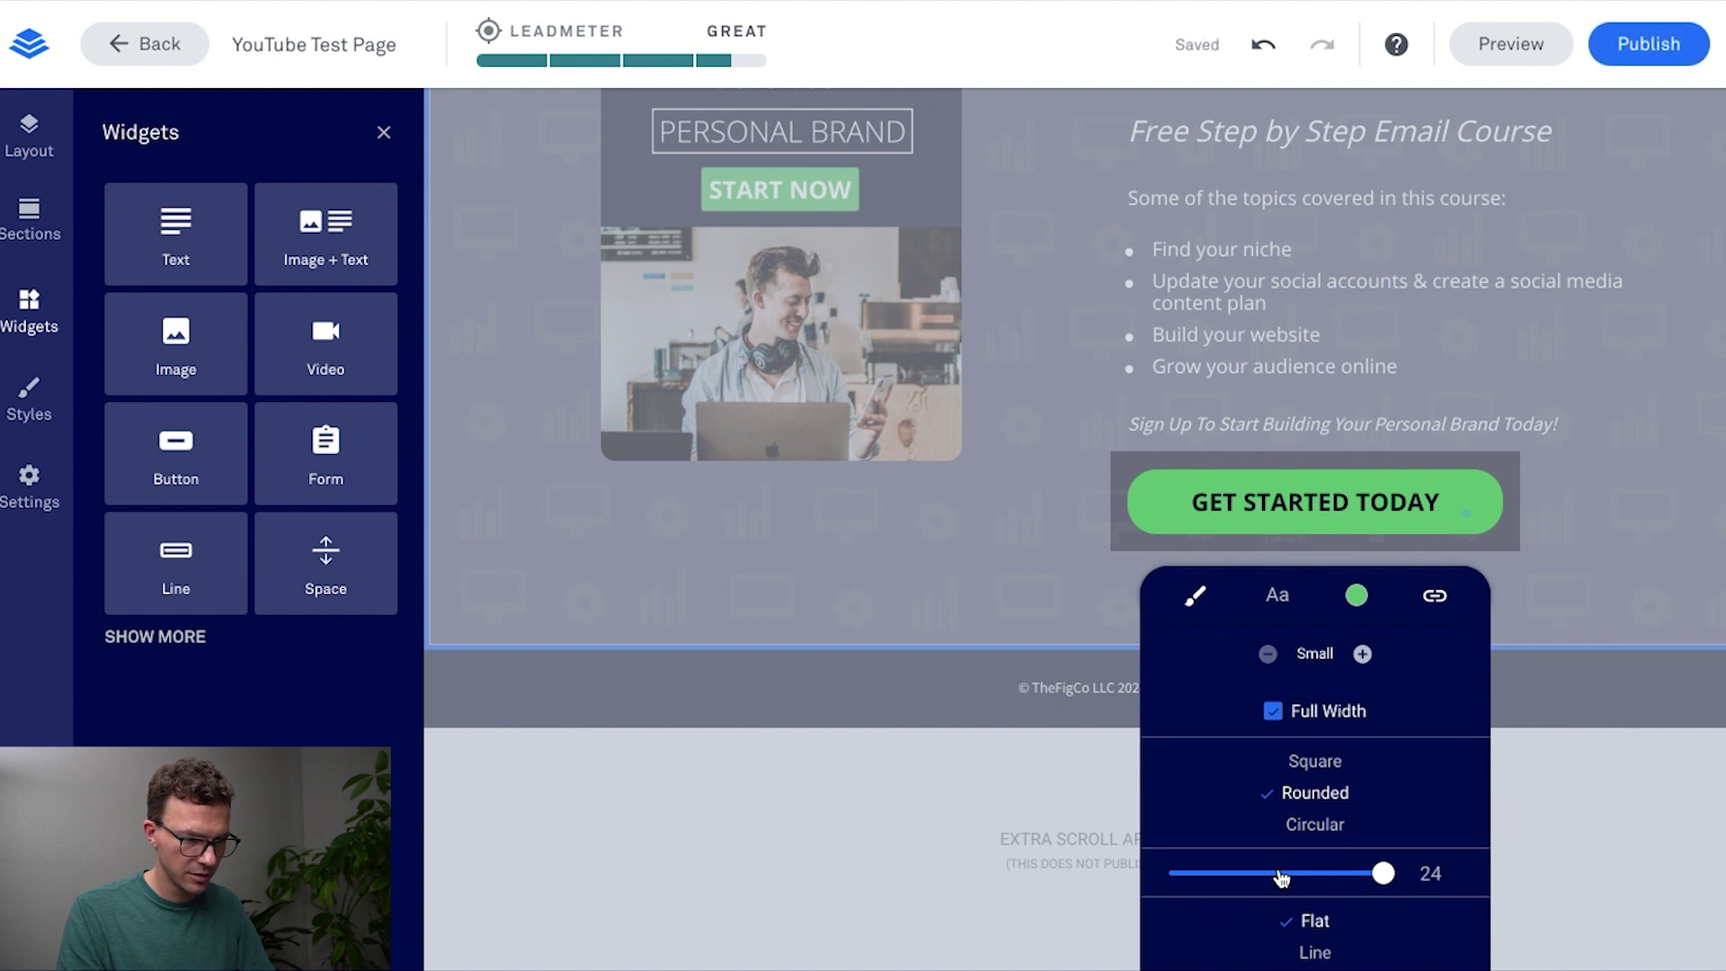
{"action": "left_click_drag", "start_coordinate": [1383, 873], "coordinate": [1277, 872]}
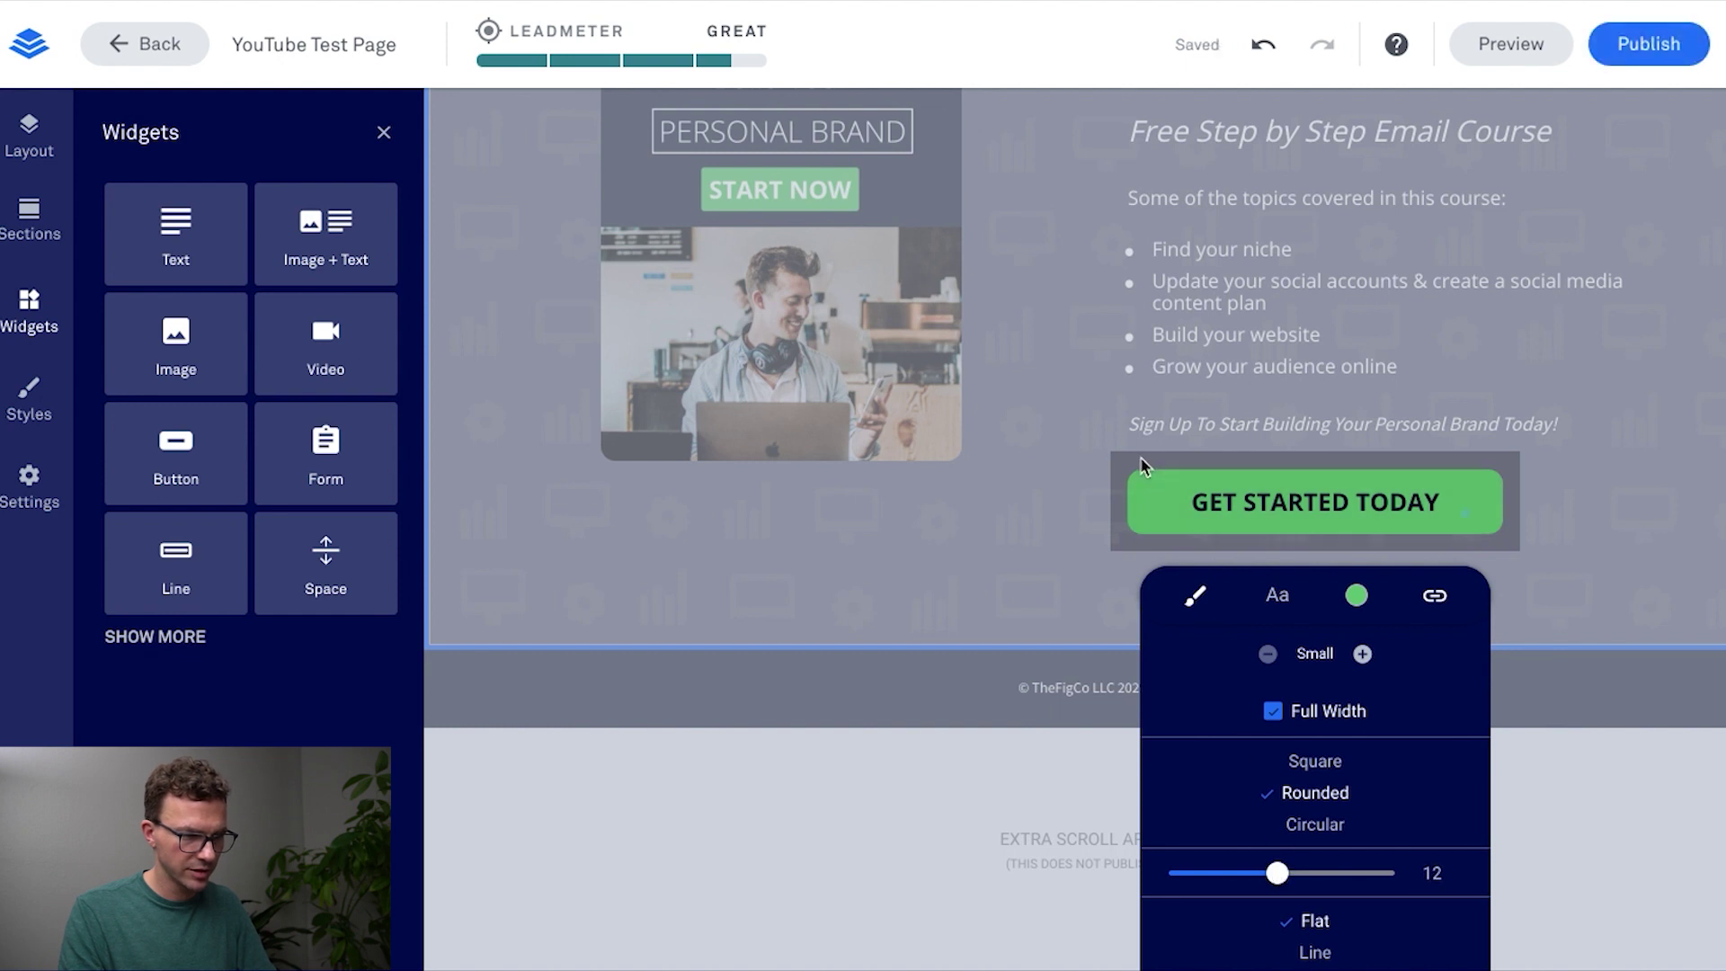
{"action": "left_click", "coordinate": [1672, 513]}
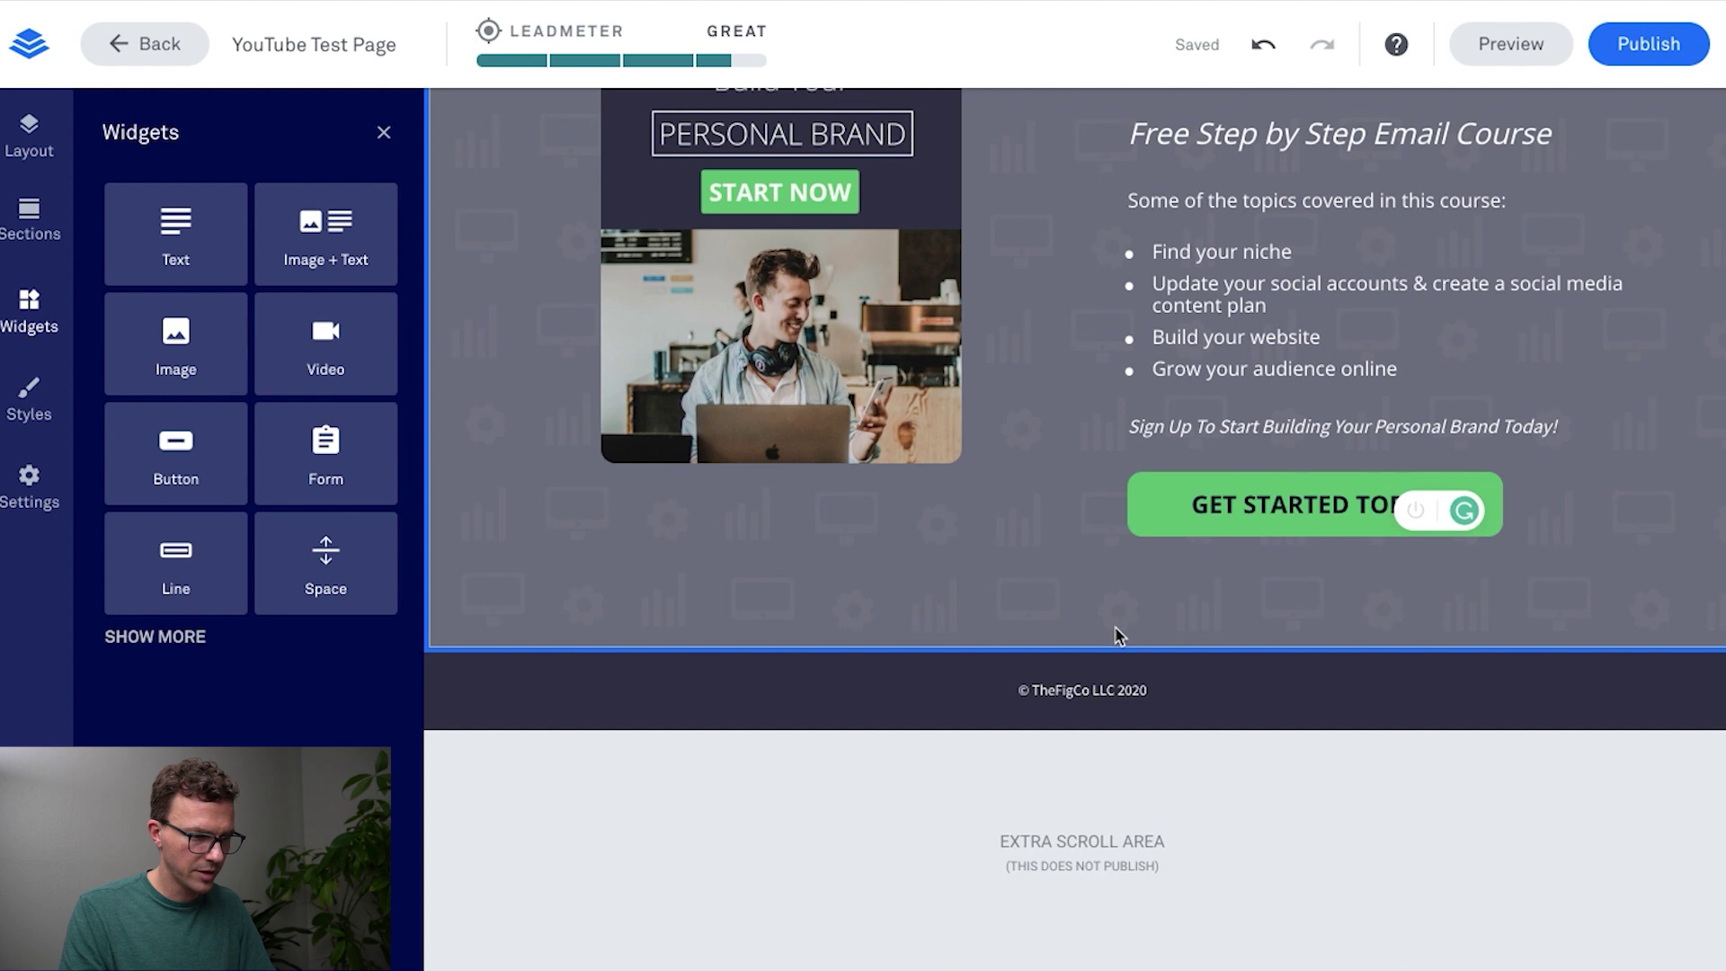
{"action": "scroll", "coordinate": [1037, 486], "scroll_direction": "up", "scroll_amount": 4}
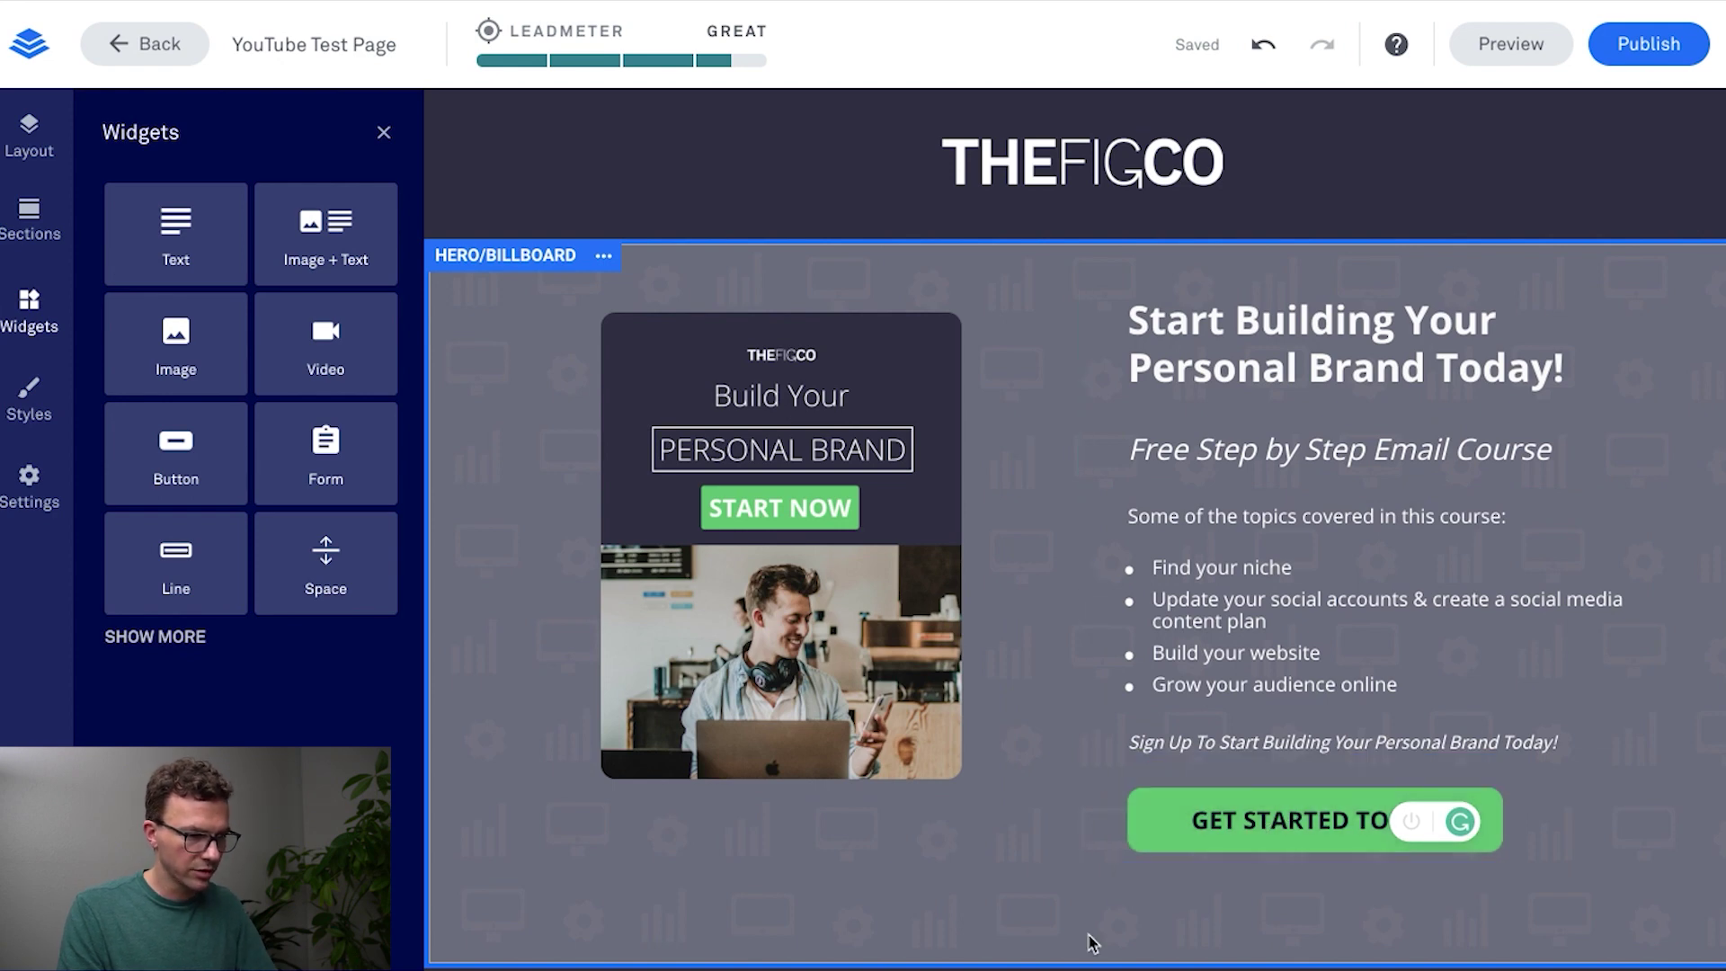
Step: Replace the pop-up headline with 'Ready' plus the pasted copy, coloured the dark brand colour
{"action": "scroll", "coordinate": [1087, 936], "scroll_direction": "down", "scroll_amount": 3}
{"action": "scroll", "coordinate": [953, 598], "scroll_direction": "up", "scroll_amount": 3}
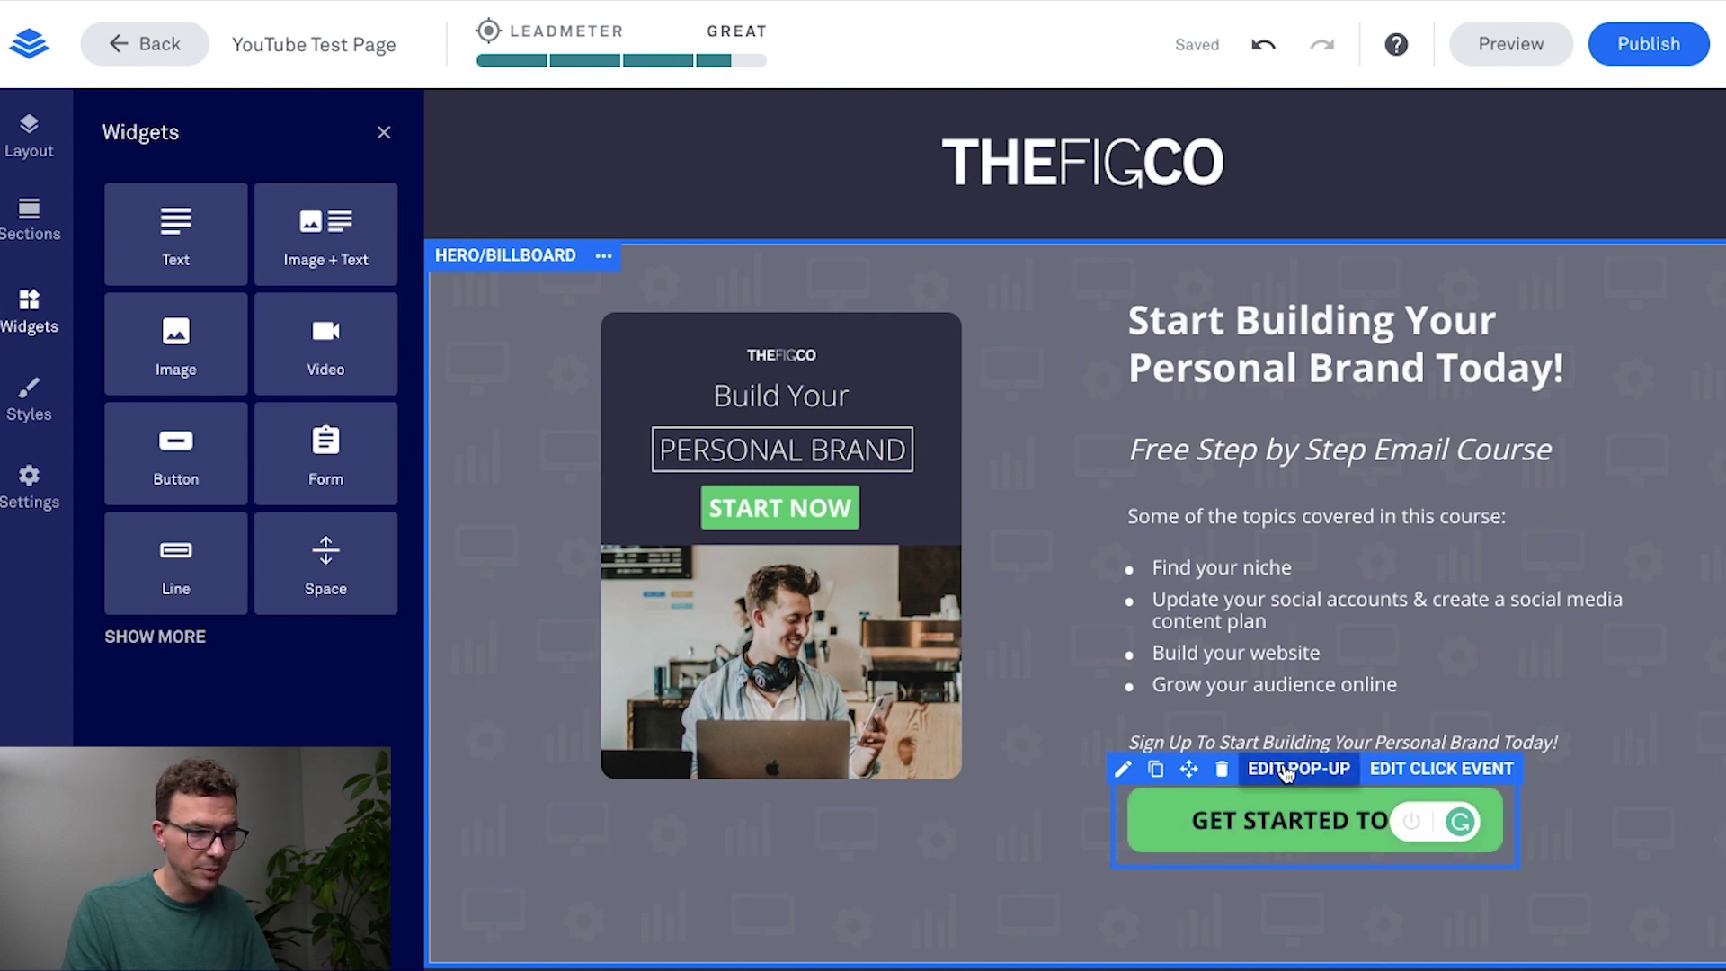
{"action": "left_click", "coordinate": [1285, 772]}
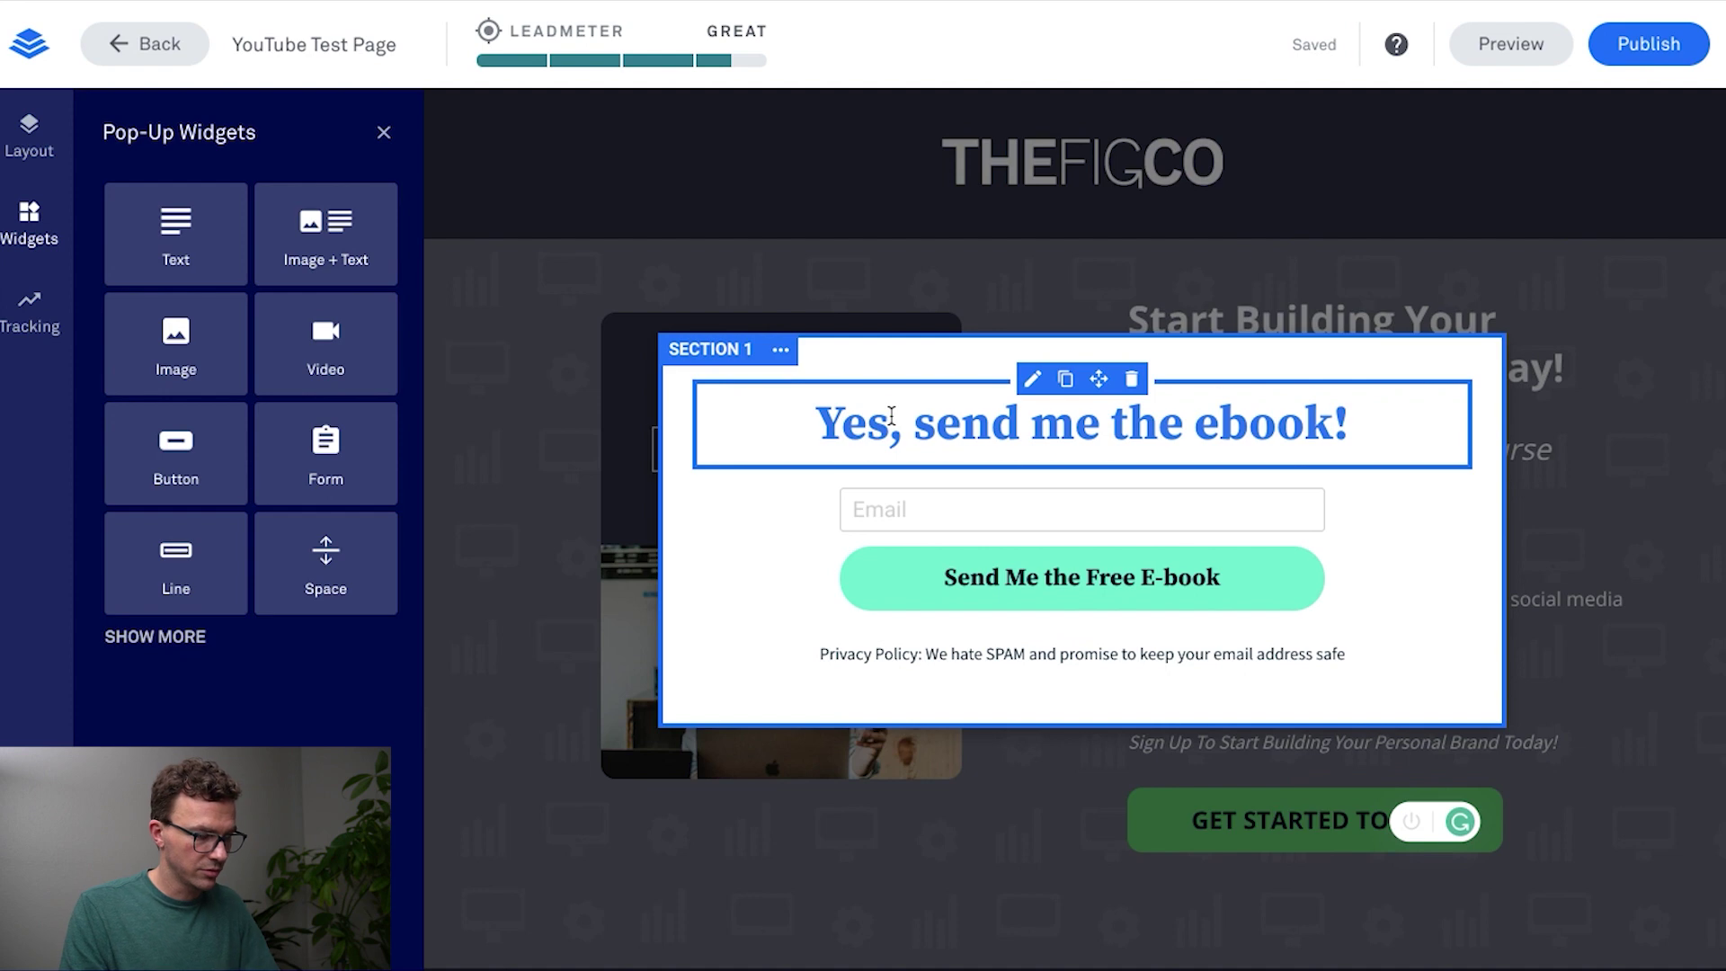
{"action": "key", "text": "super+Tab"}
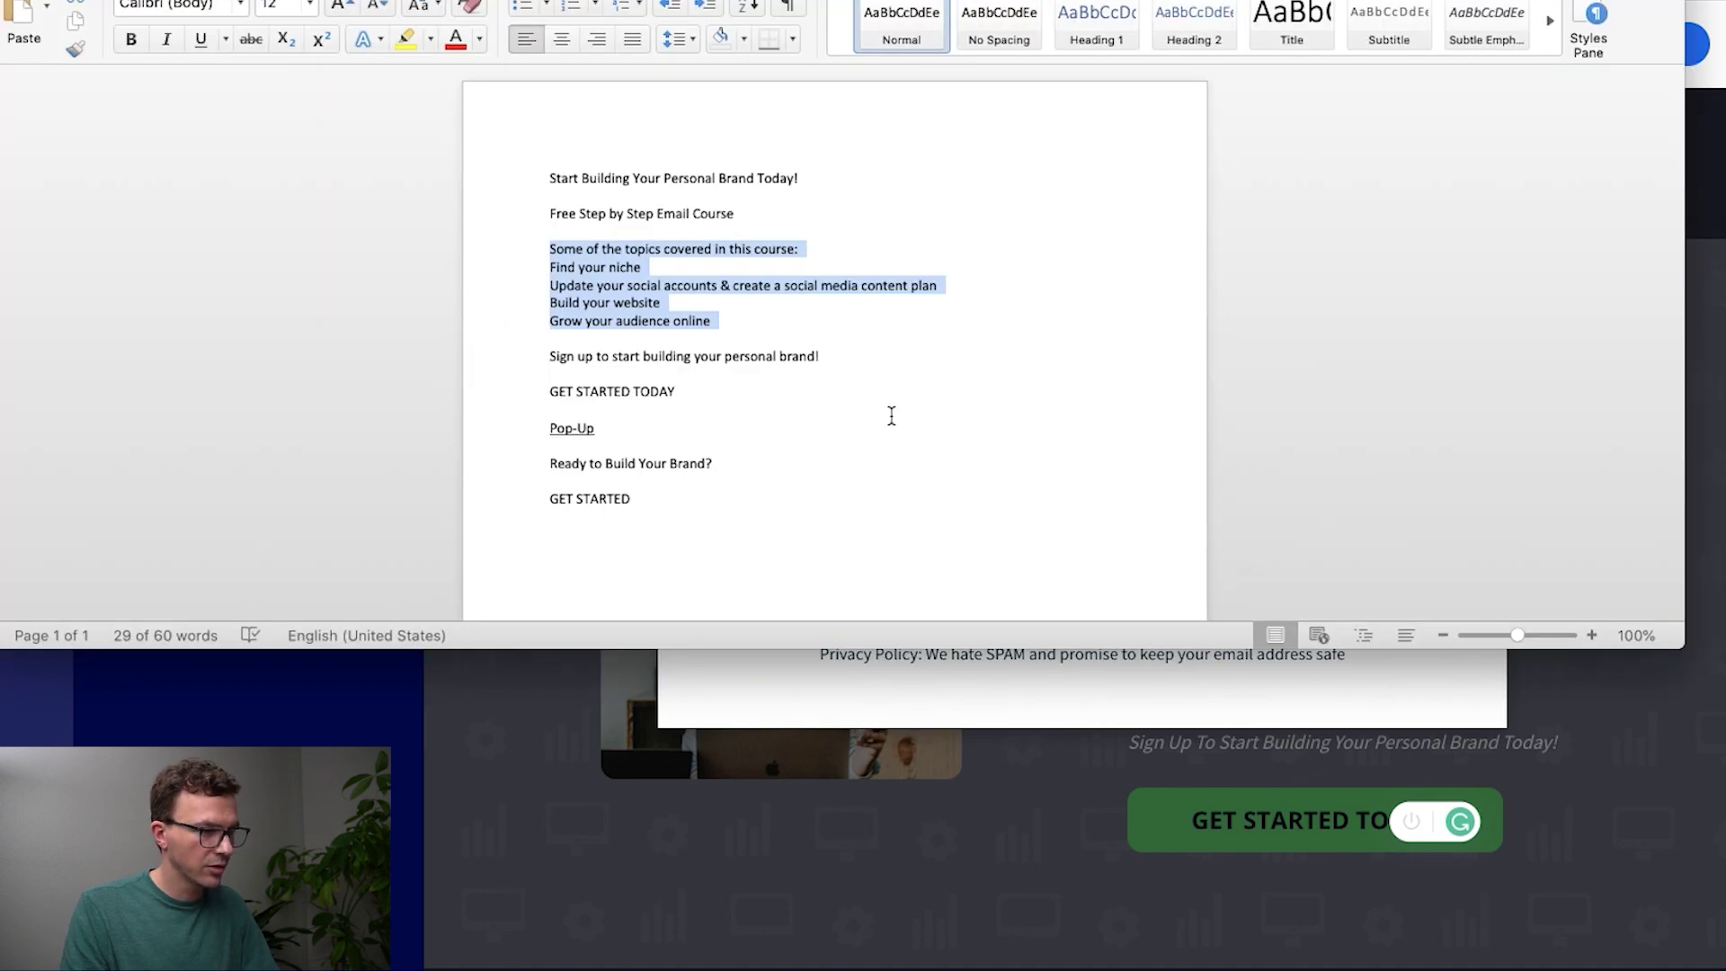
{"action": "key", "text": "super+Tab"}
{"action": "triple_click", "coordinate": [900, 416]}
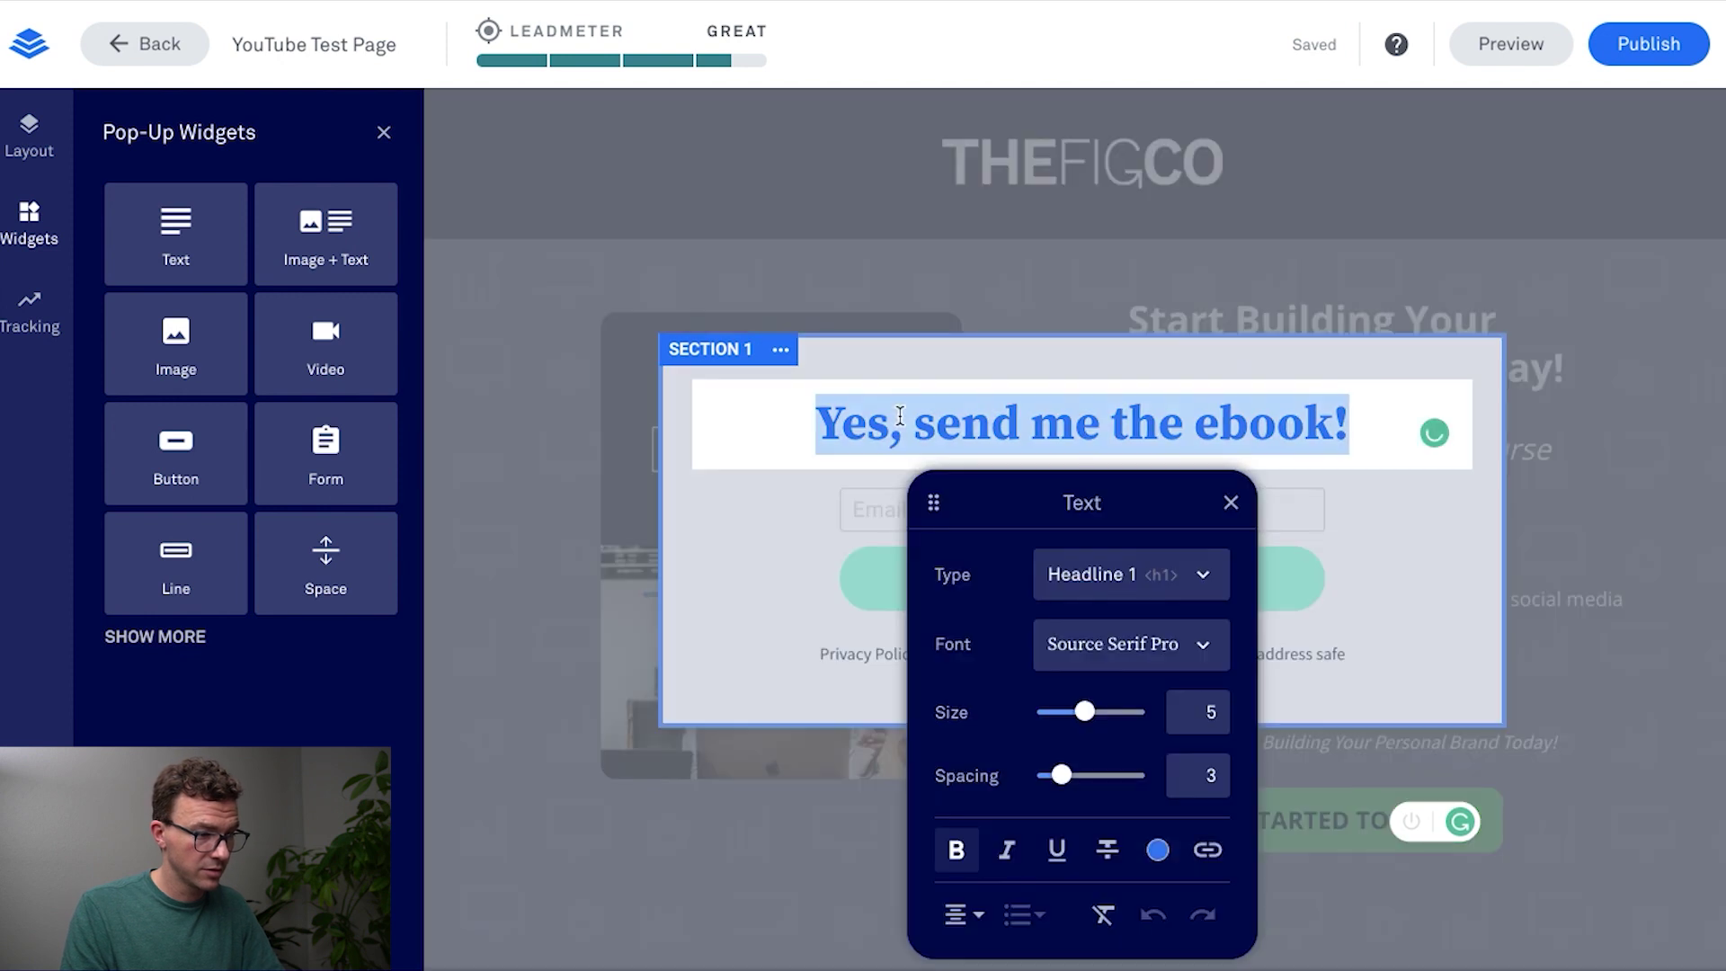
{"action": "type", "text": "Ready"}
{"action": "type", "text": "to Build Your Brand?"}
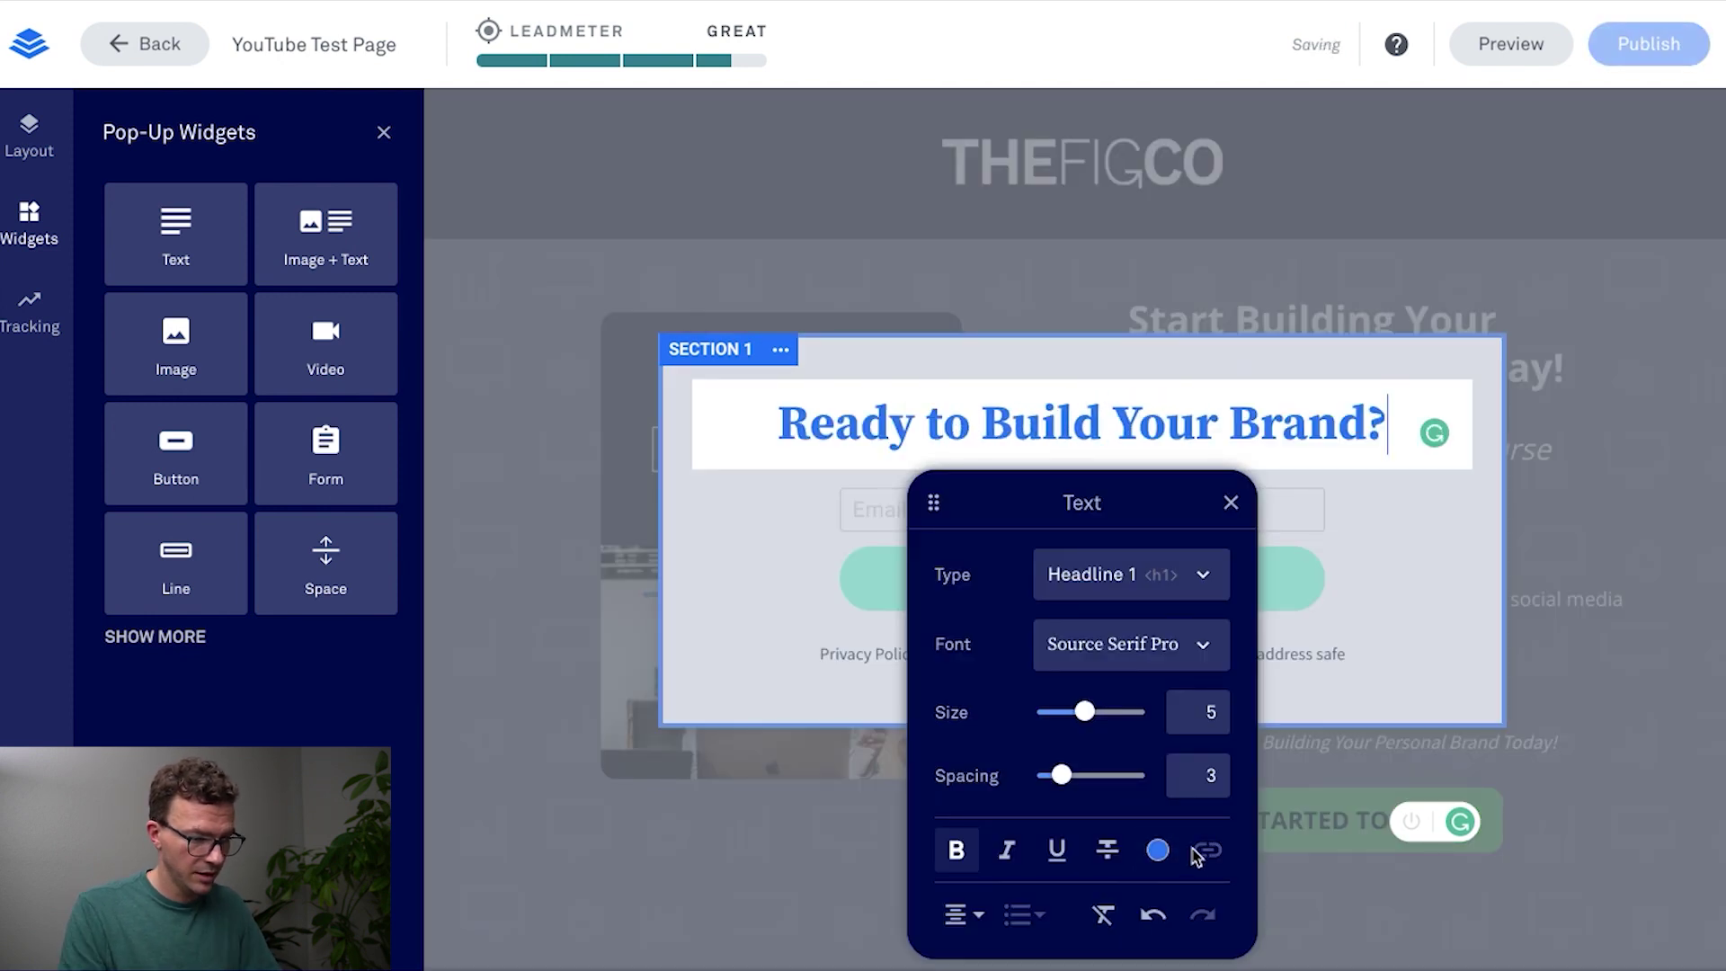
{"action": "left_click", "coordinate": [1094, 415]}
{"action": "triple_click", "coordinate": [1094, 415]}
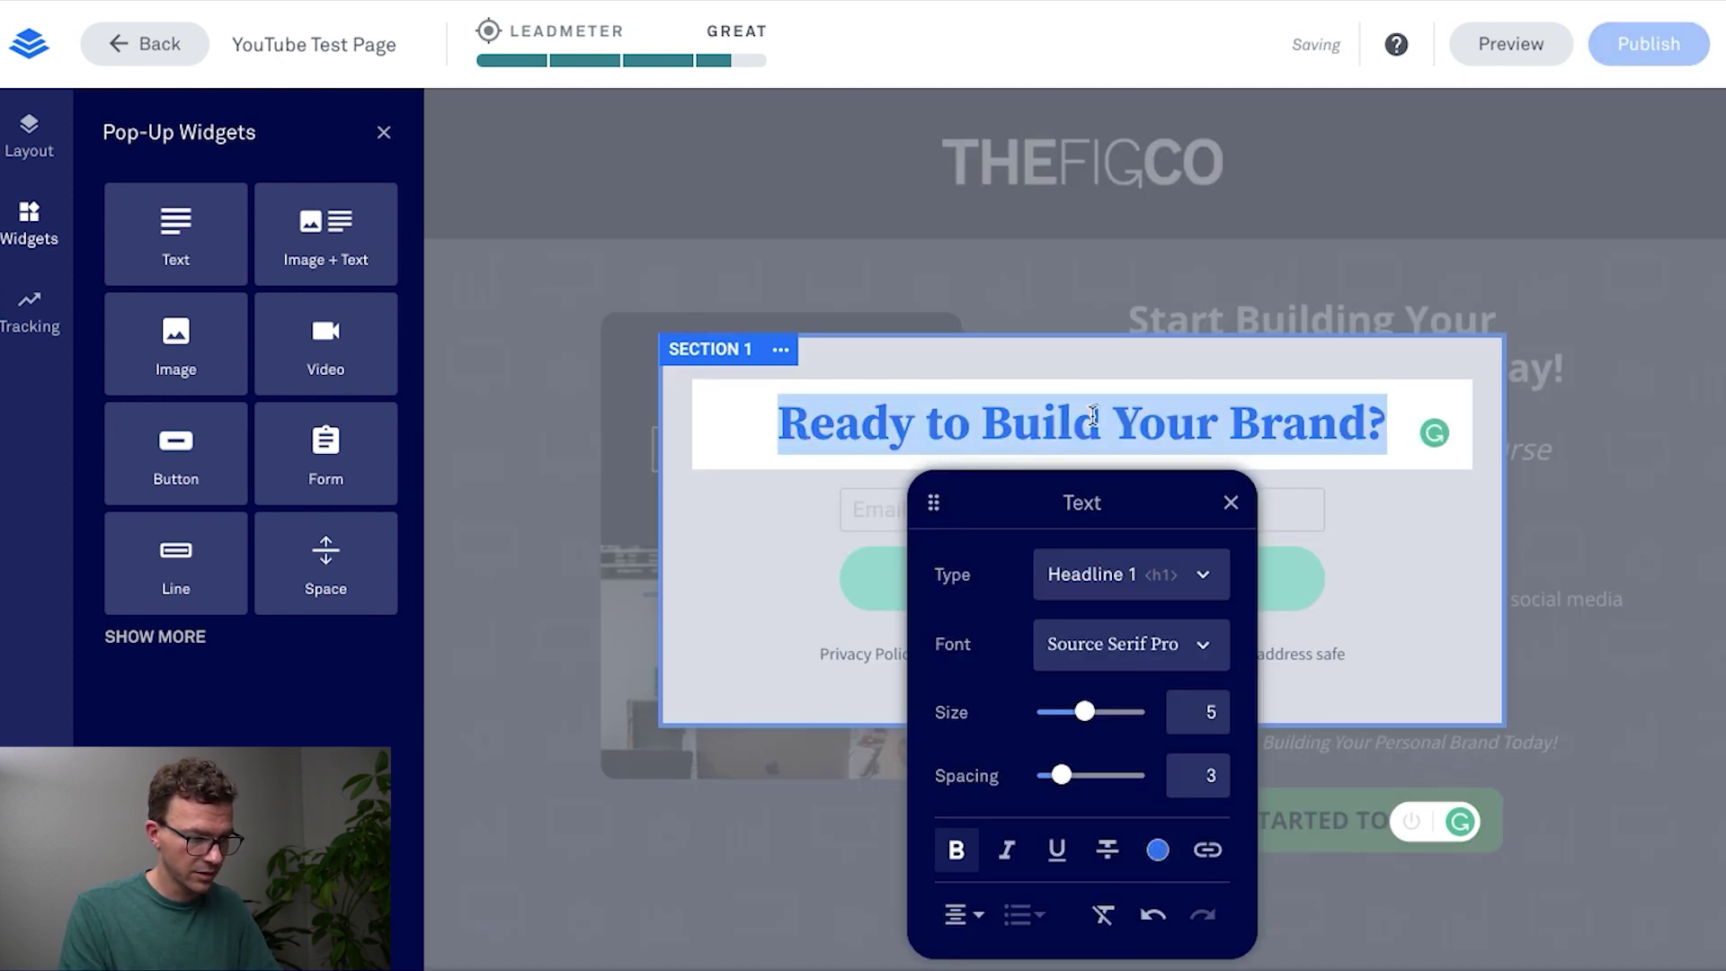
{"action": "left_click", "coordinate": [1158, 850]}
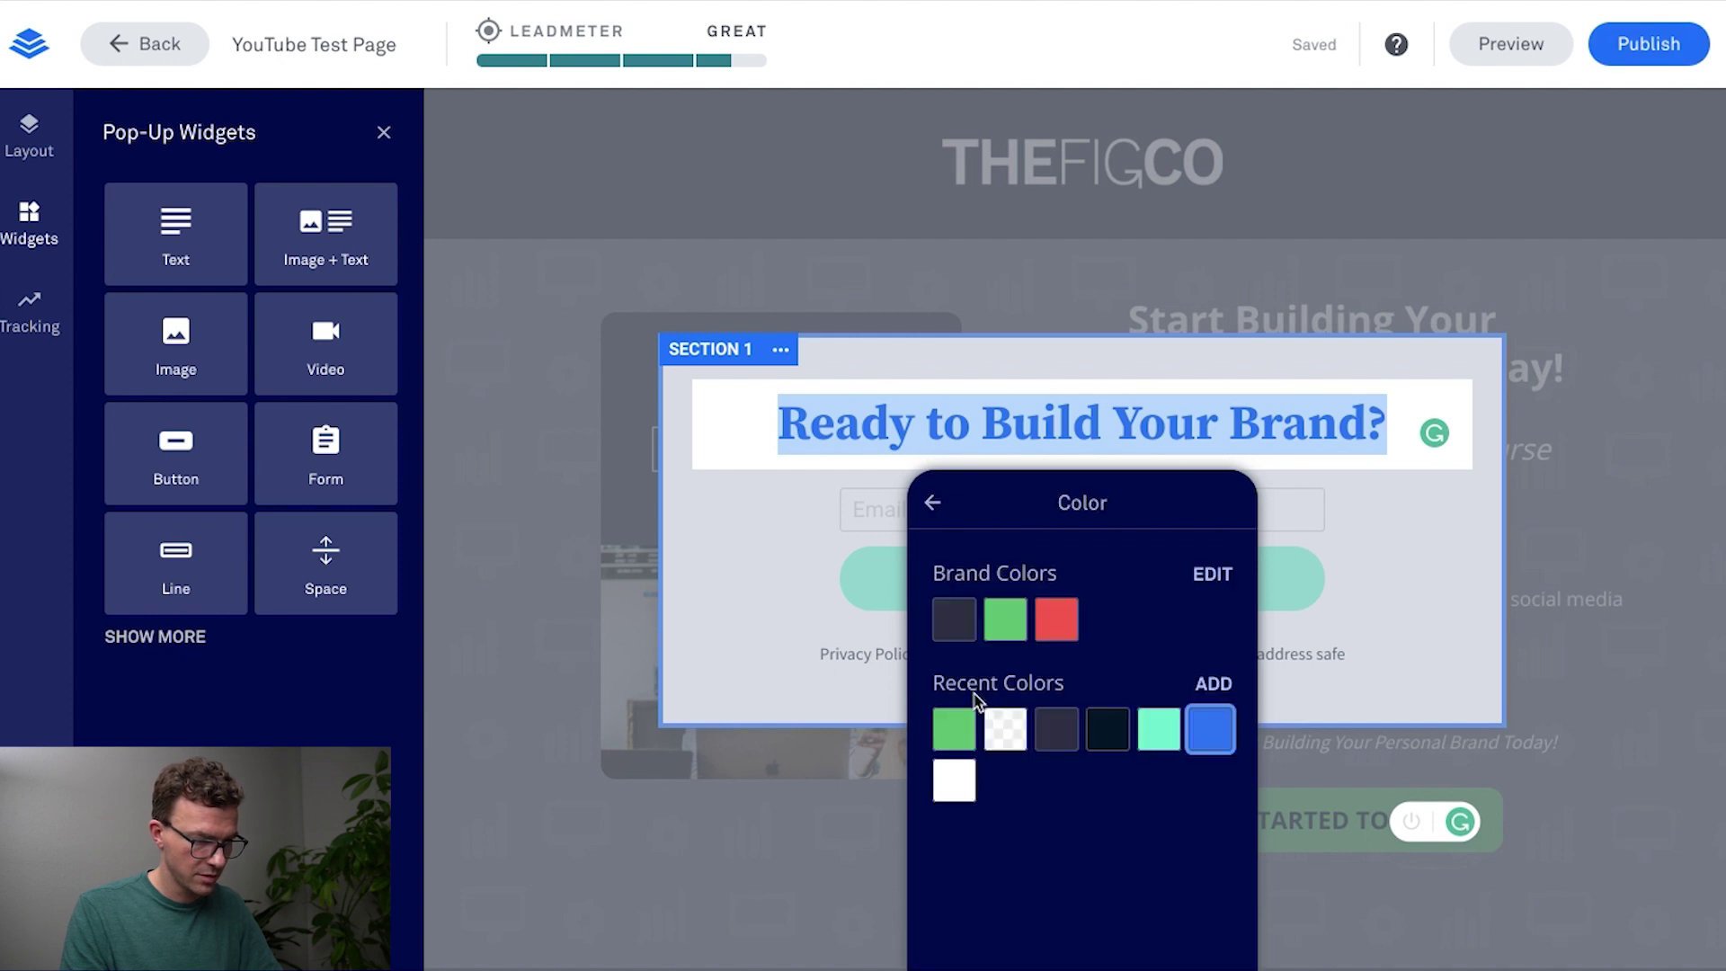
{"action": "left_click", "coordinate": [954, 625]}
{"action": "left_click", "coordinate": [1424, 535]}
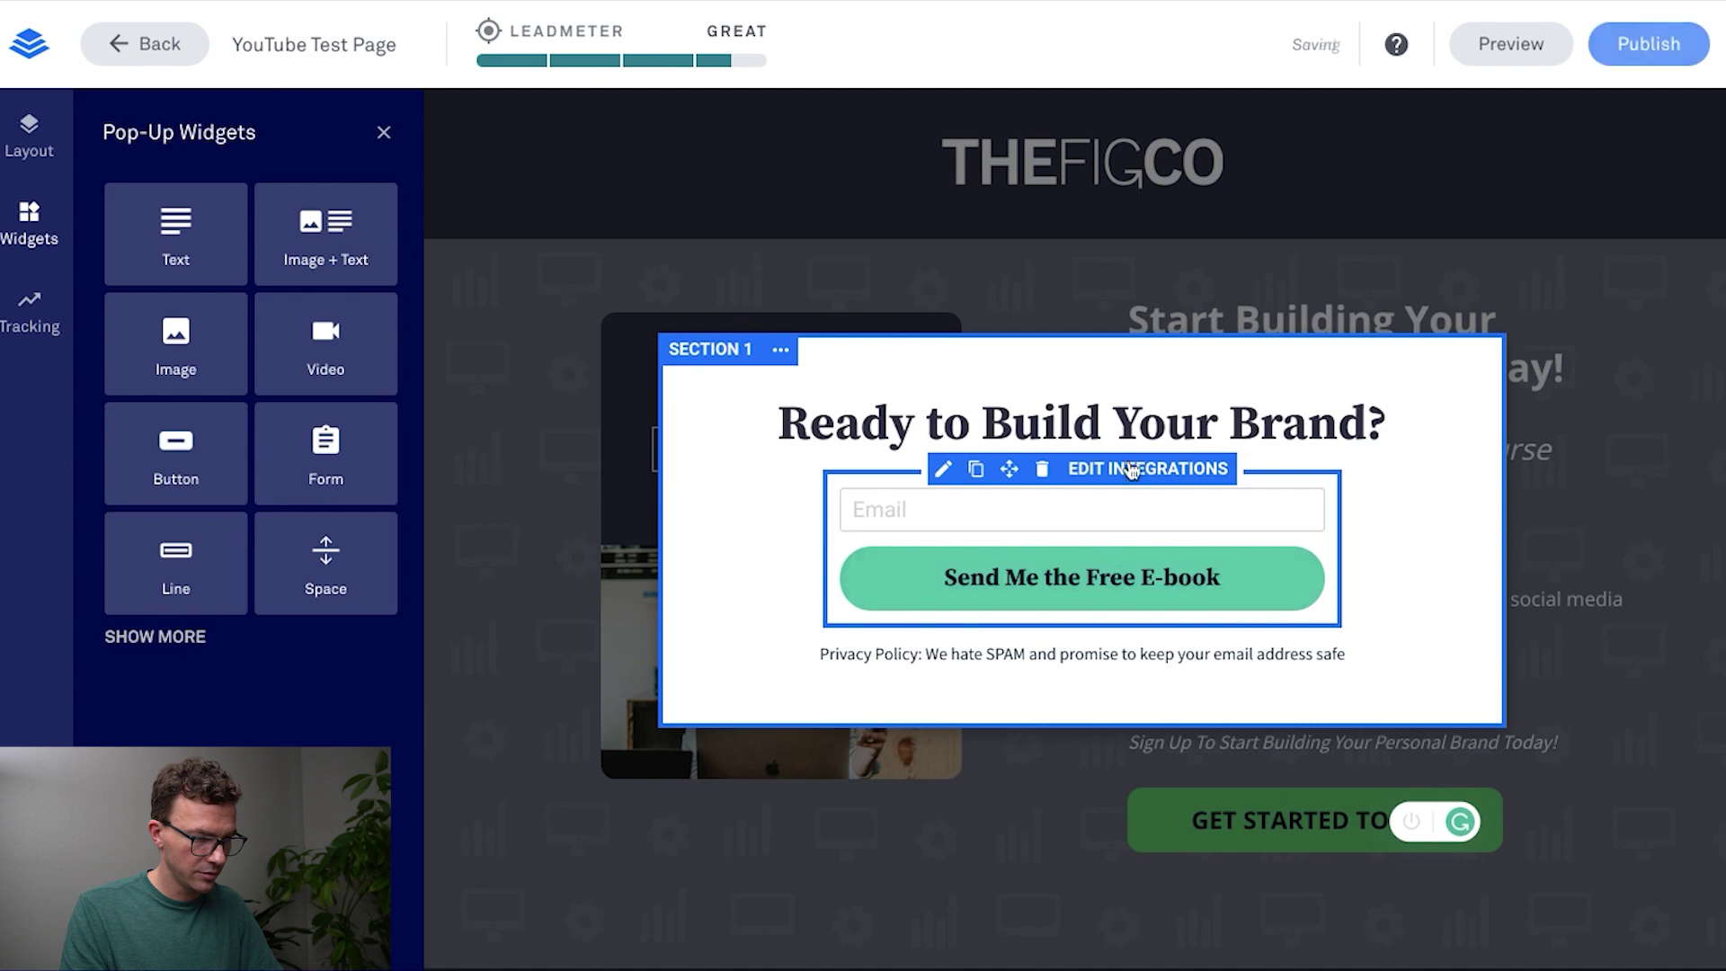
Step: Relabel the pop-up form button 'GET STARTED' in Open Sans
{"action": "left_click", "coordinate": [1038, 590]}
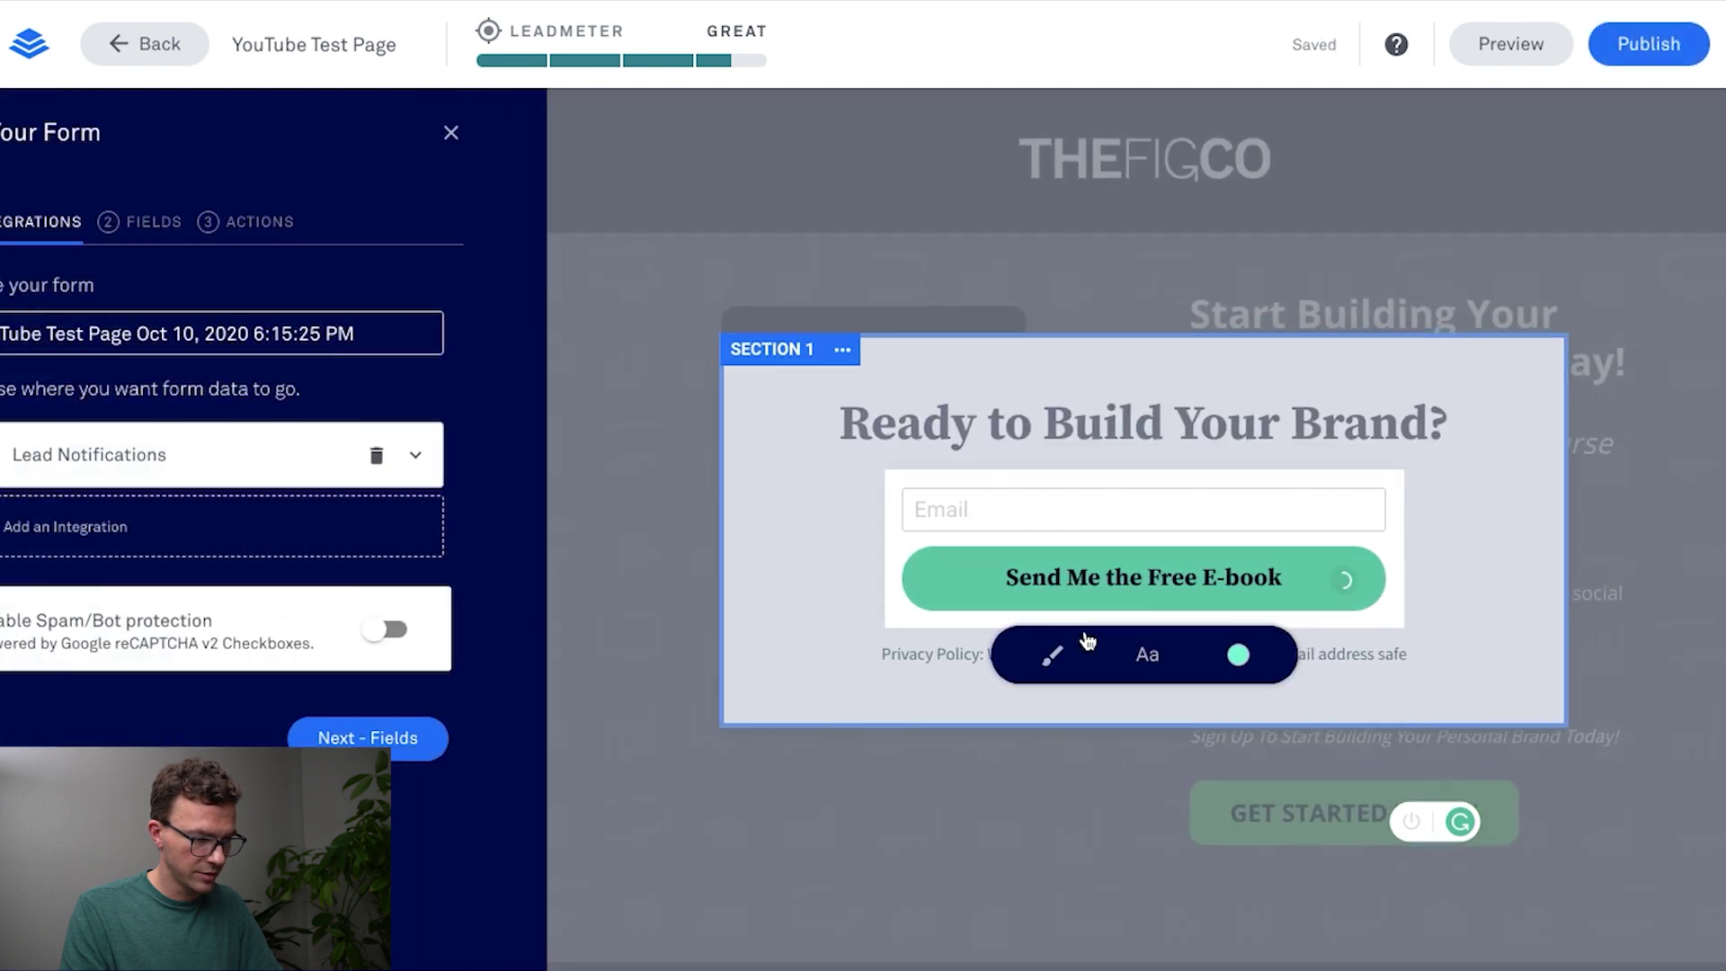
{"action": "key", "text": "super+Tab"}
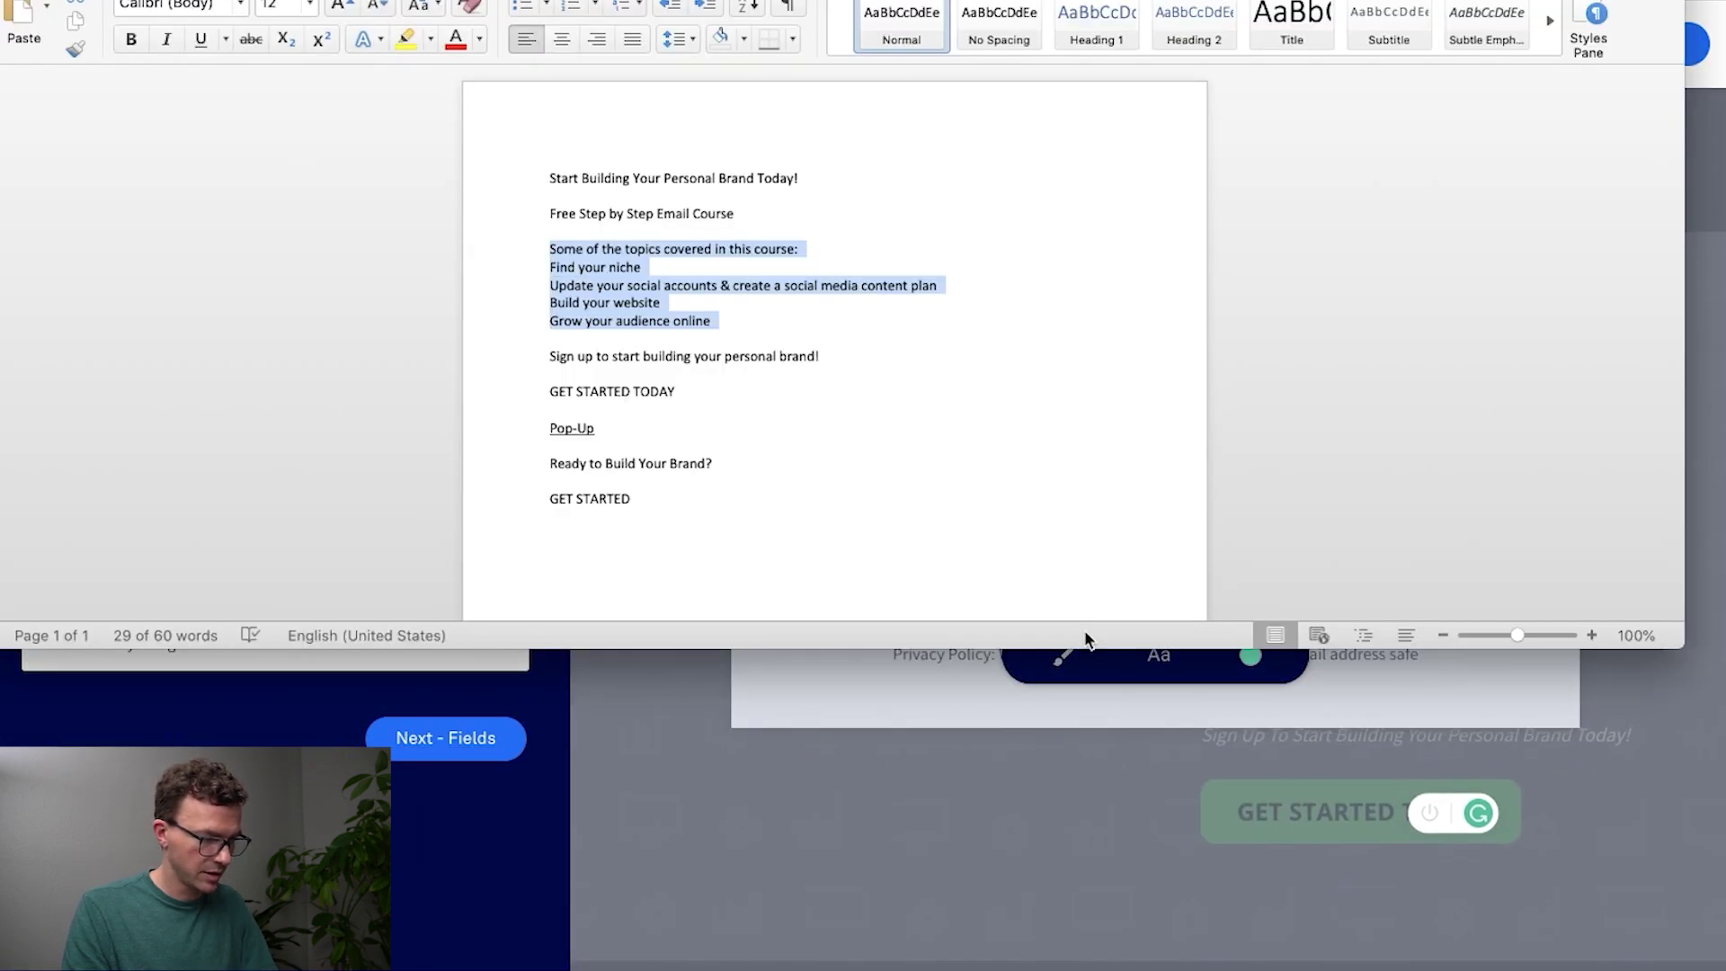
{"action": "key", "text": "super+Tab"}
{"action": "triple_click", "coordinate": [1129, 586]}
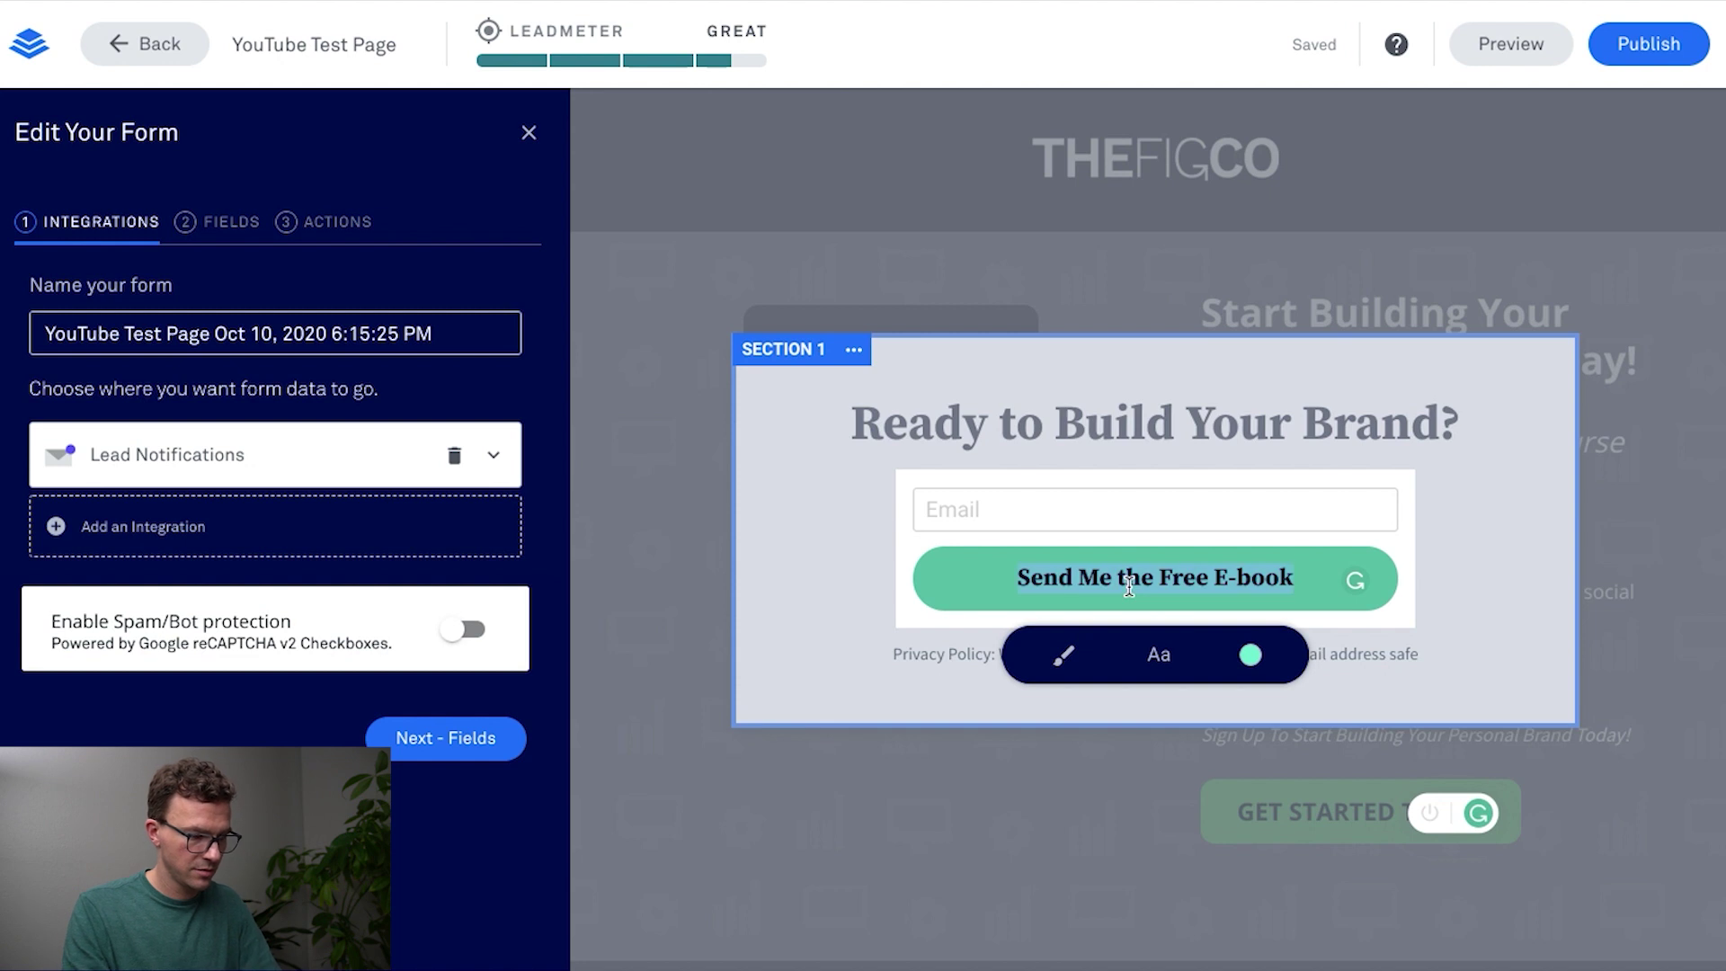
{"action": "type", "text": "GET STA"}
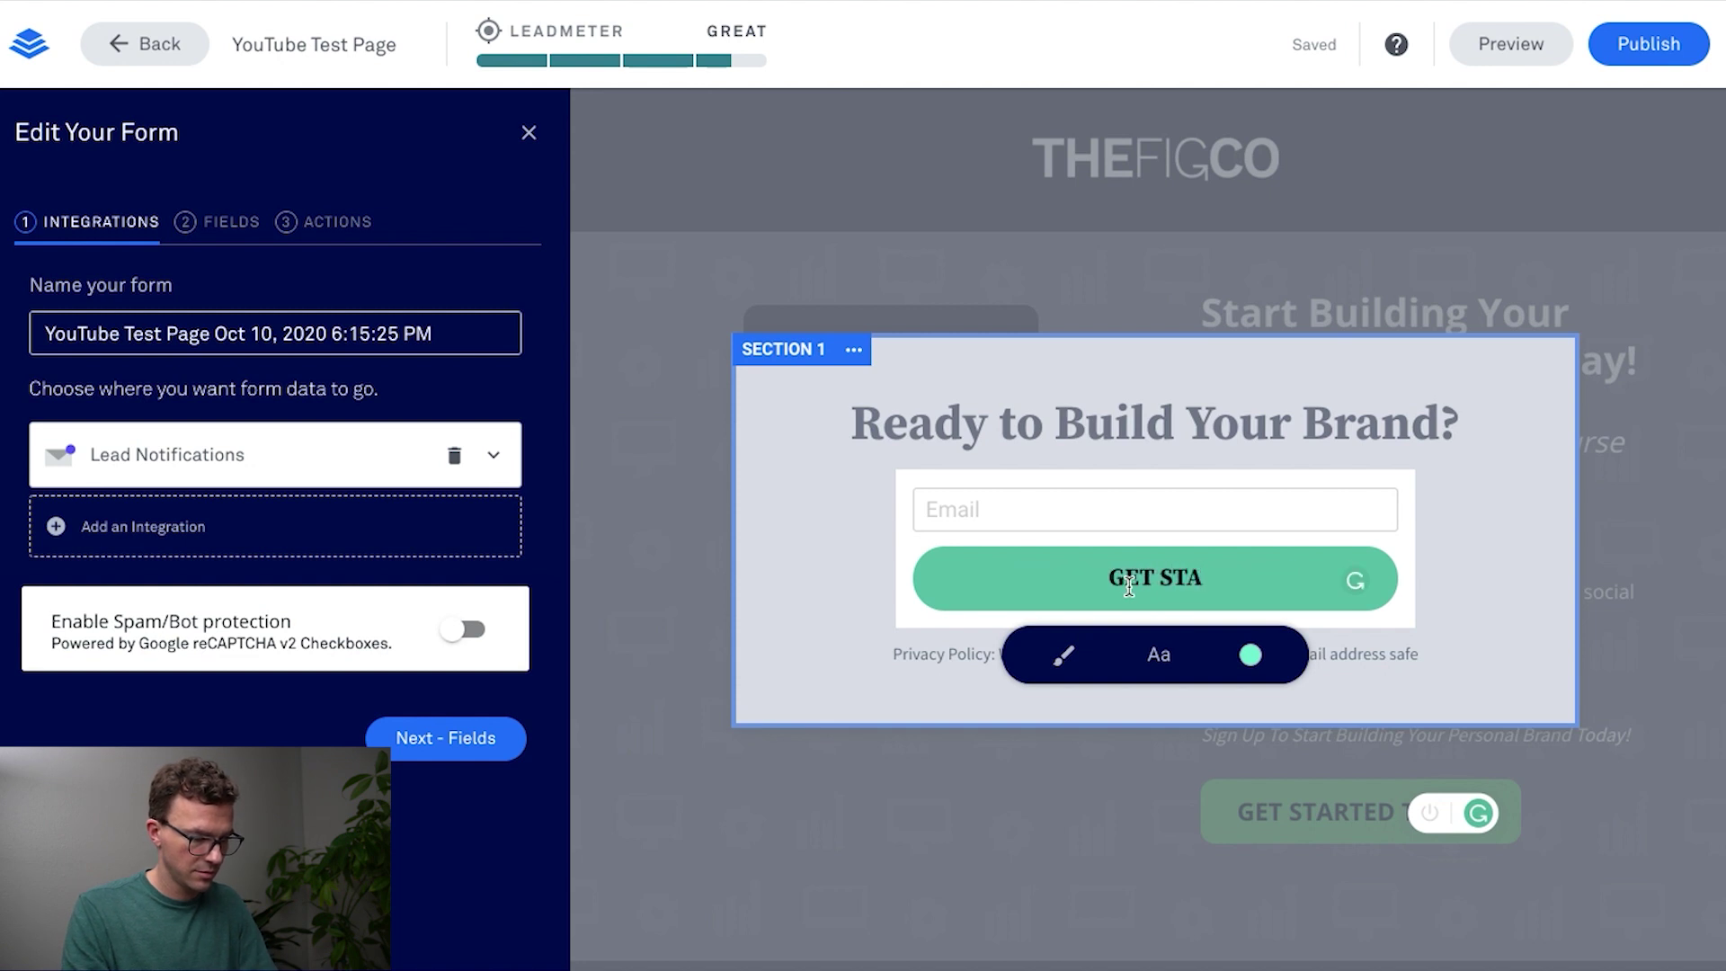
{"action": "type", "text": "RTED"}
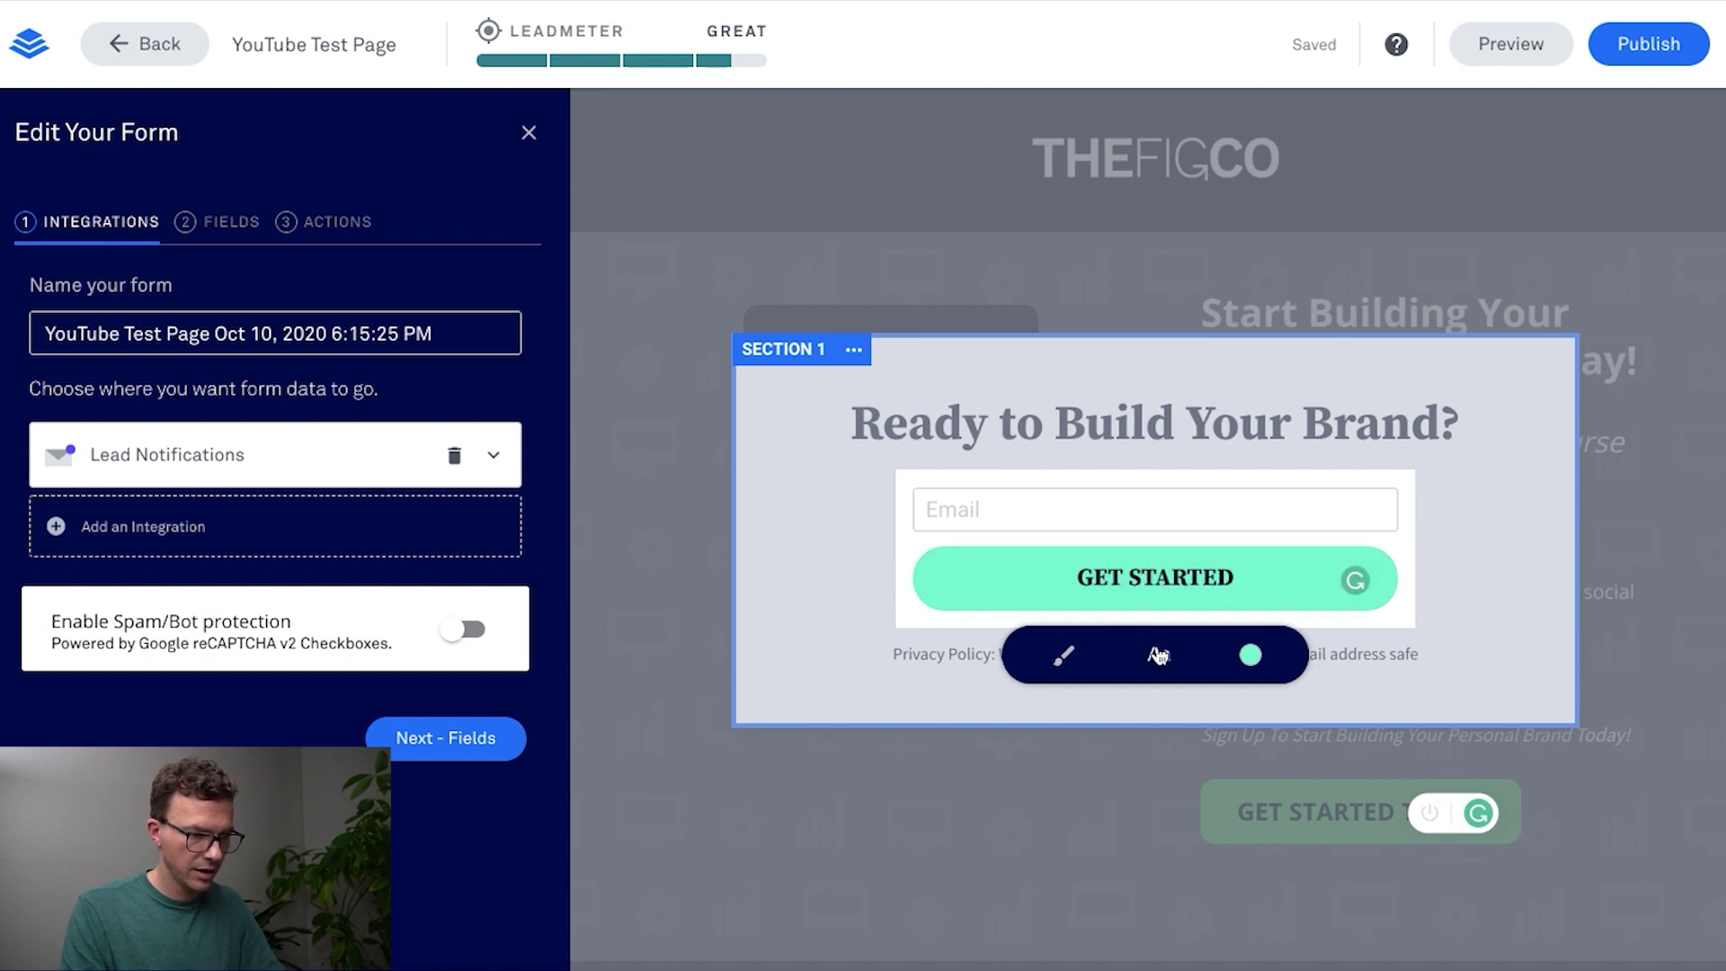
{"action": "left_click", "coordinate": [1158, 655]}
{"action": "scroll", "coordinate": [1114, 845], "scroll_direction": "down", "scroll_amount": 10}
{"action": "scroll", "coordinate": [1119, 836], "scroll_direction": "up", "scroll_amount": 2}
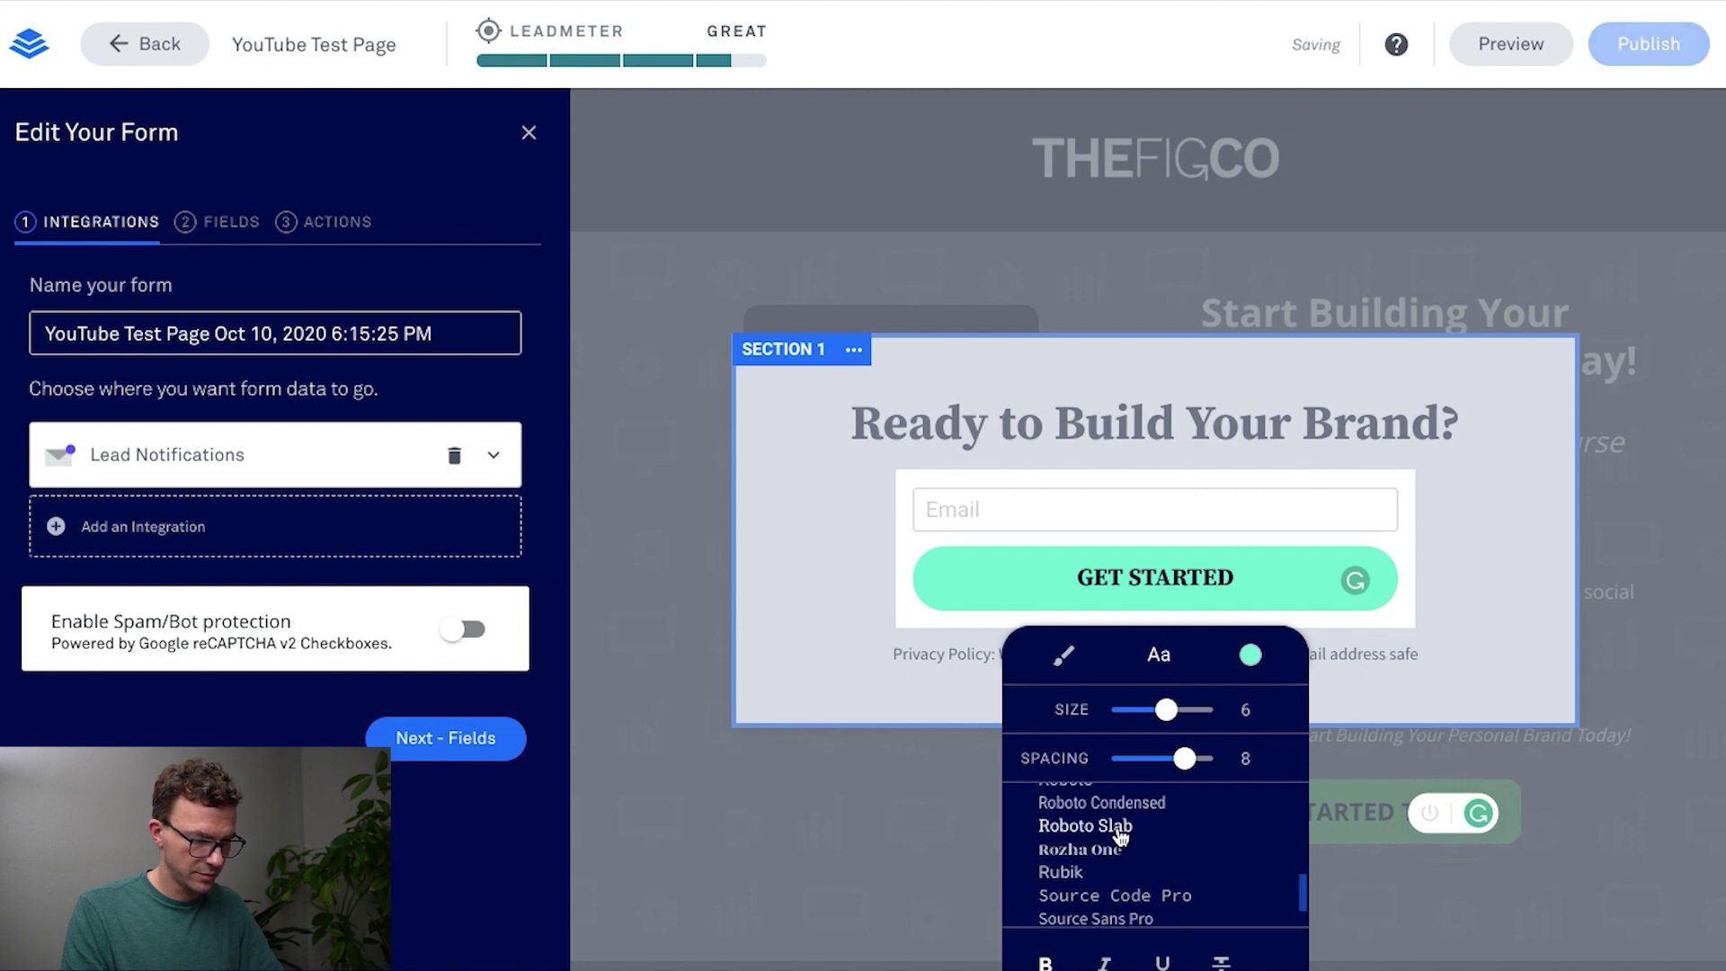
{"action": "scroll", "coordinate": [1119, 836], "scroll_direction": "up", "scroll_amount": 6}
{"action": "left_click", "coordinate": [1088, 772]}
Step: Round the form button's corners with a radius of 11
{"action": "left_click", "coordinate": [1063, 655]}
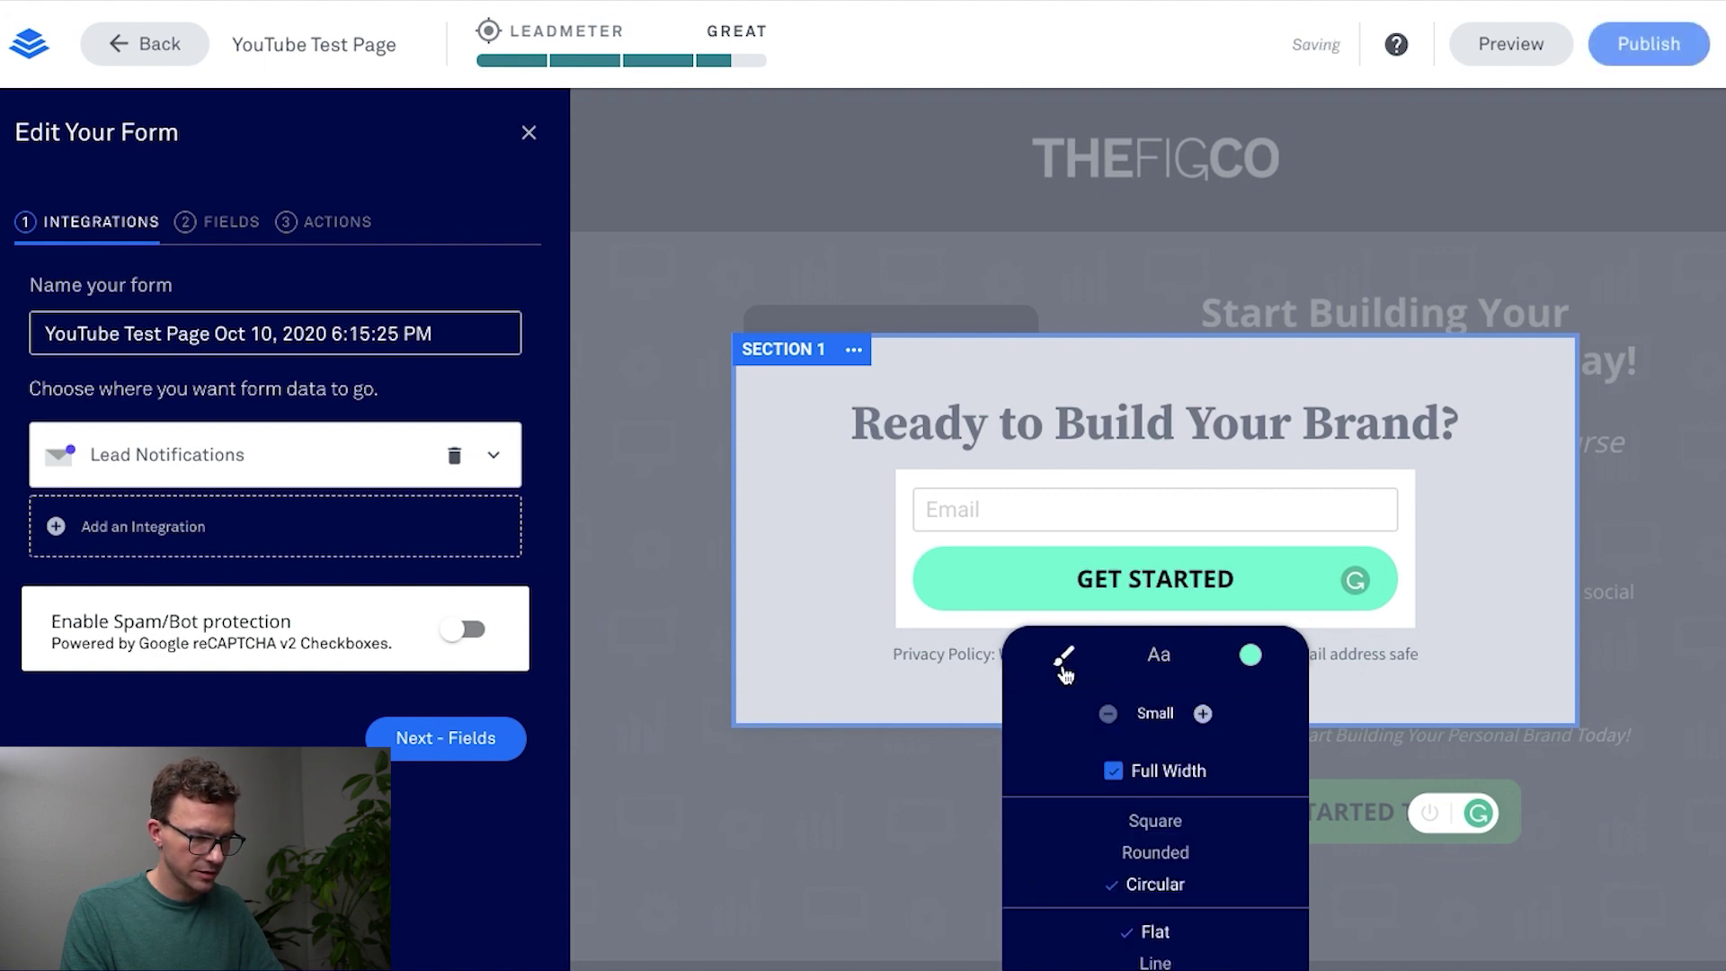
{"action": "left_click", "coordinate": [1144, 775]}
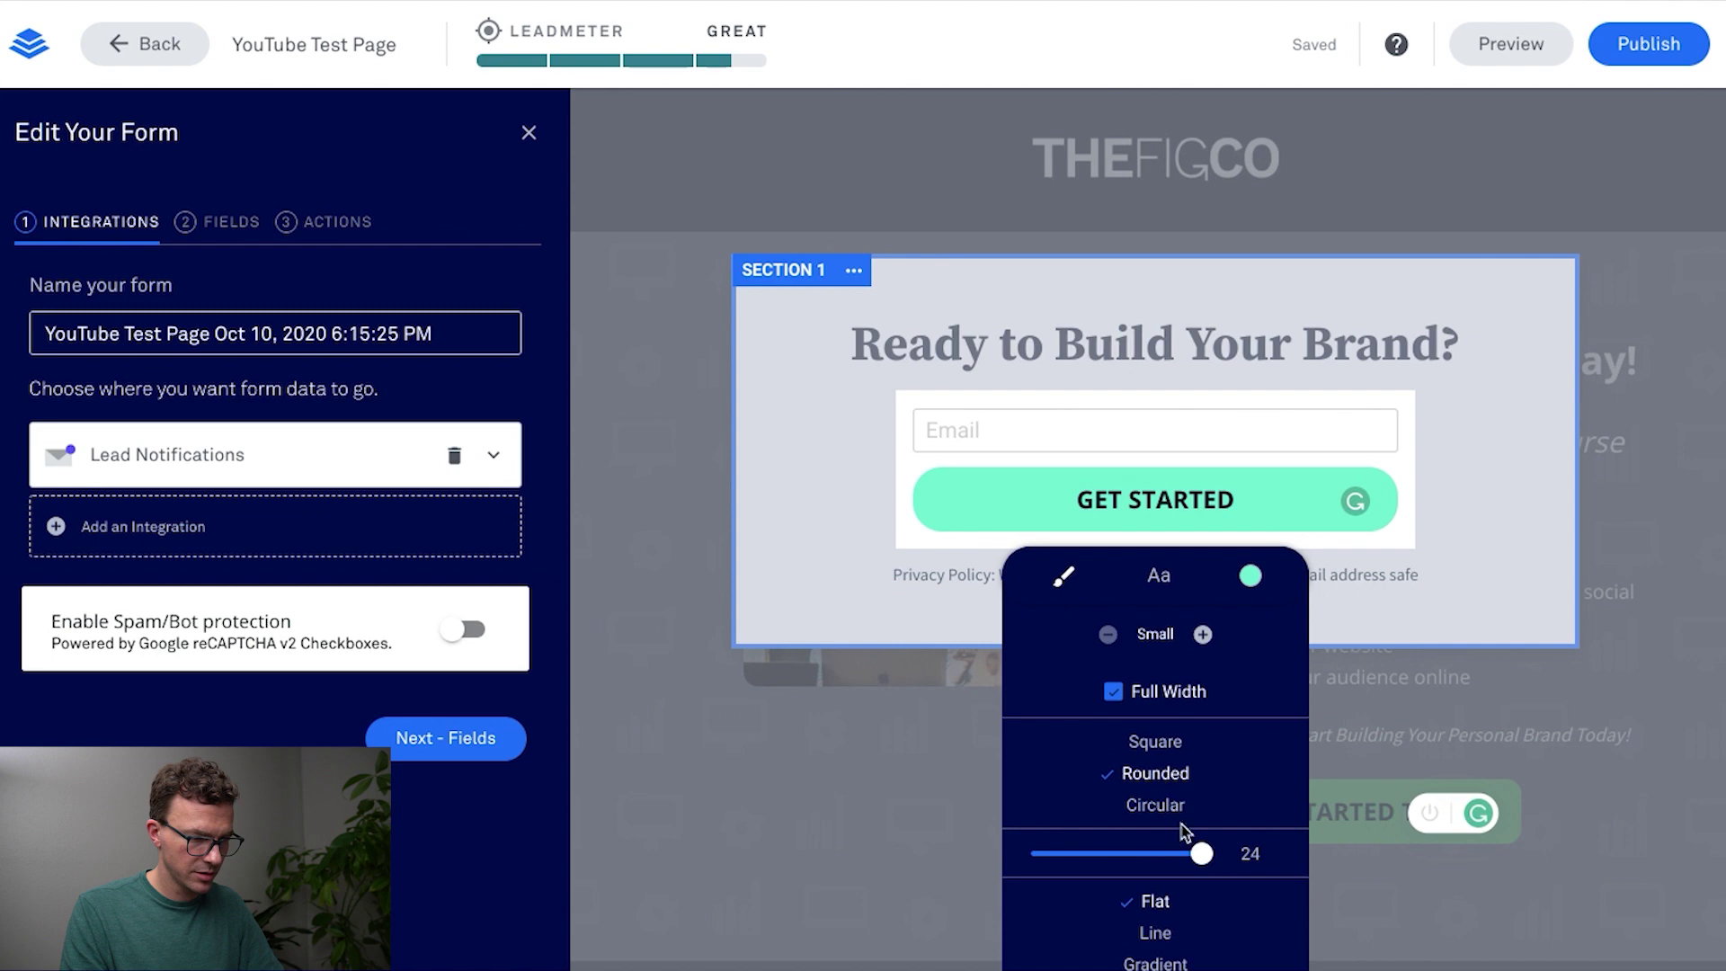
{"action": "left_click_drag", "start_coordinate": [1200, 853], "coordinate": [1112, 853]}
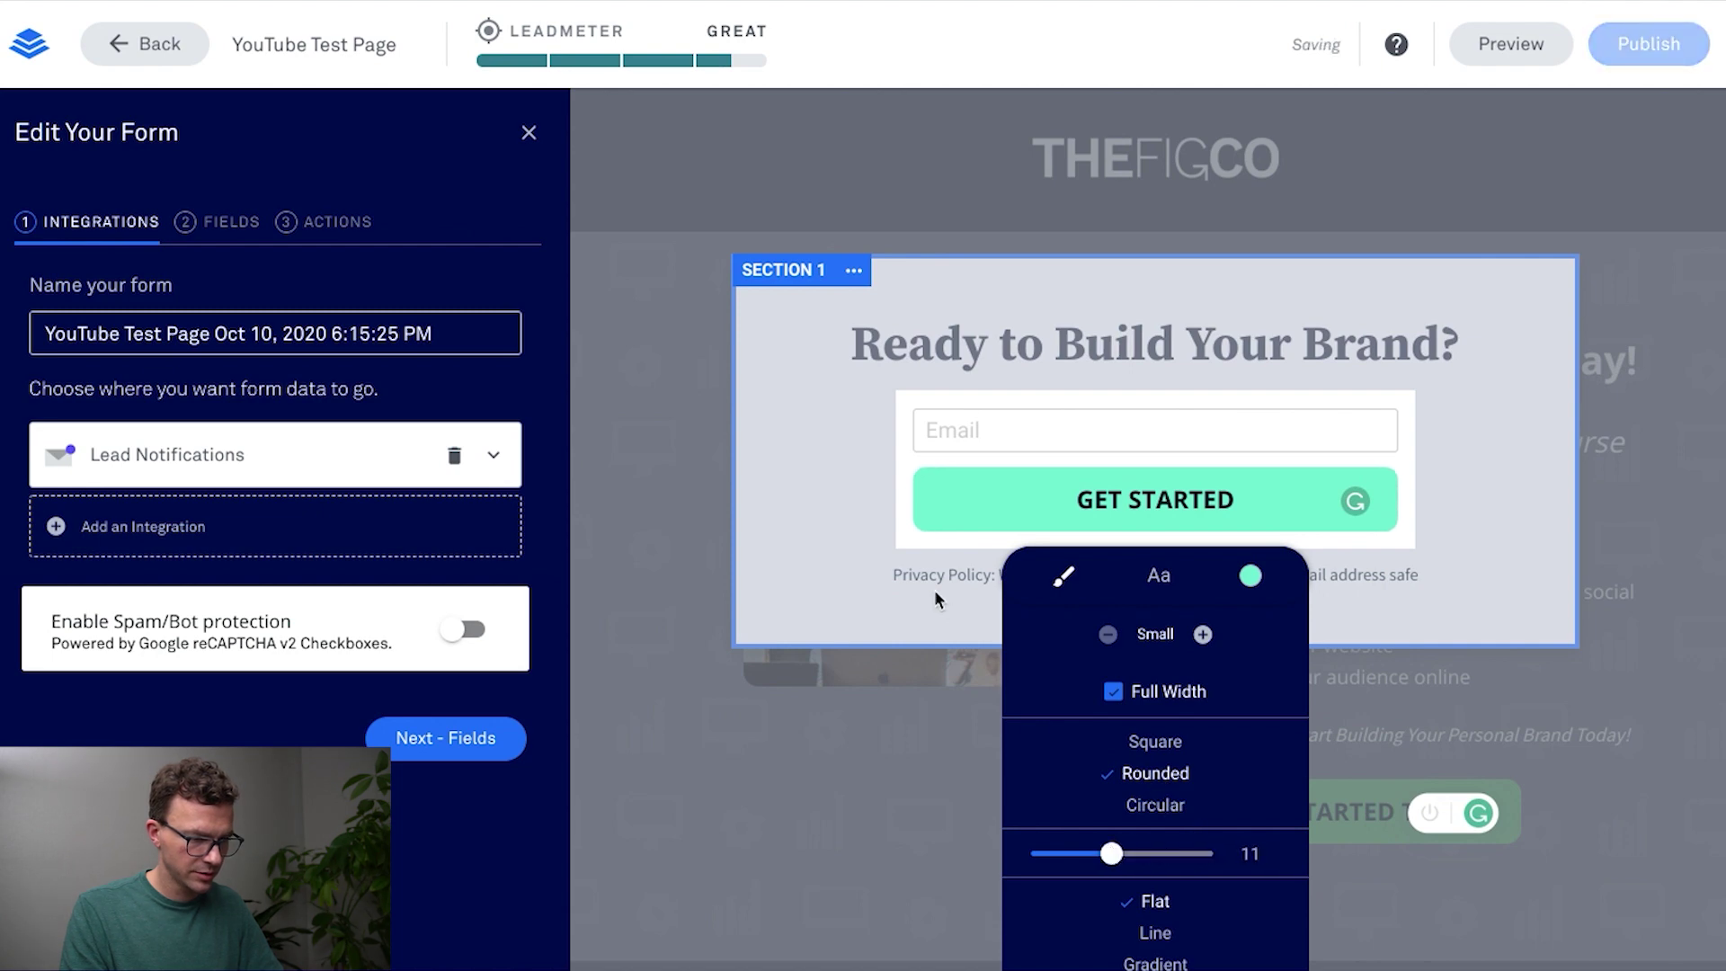
{"action": "left_click", "coordinate": [876, 500]}
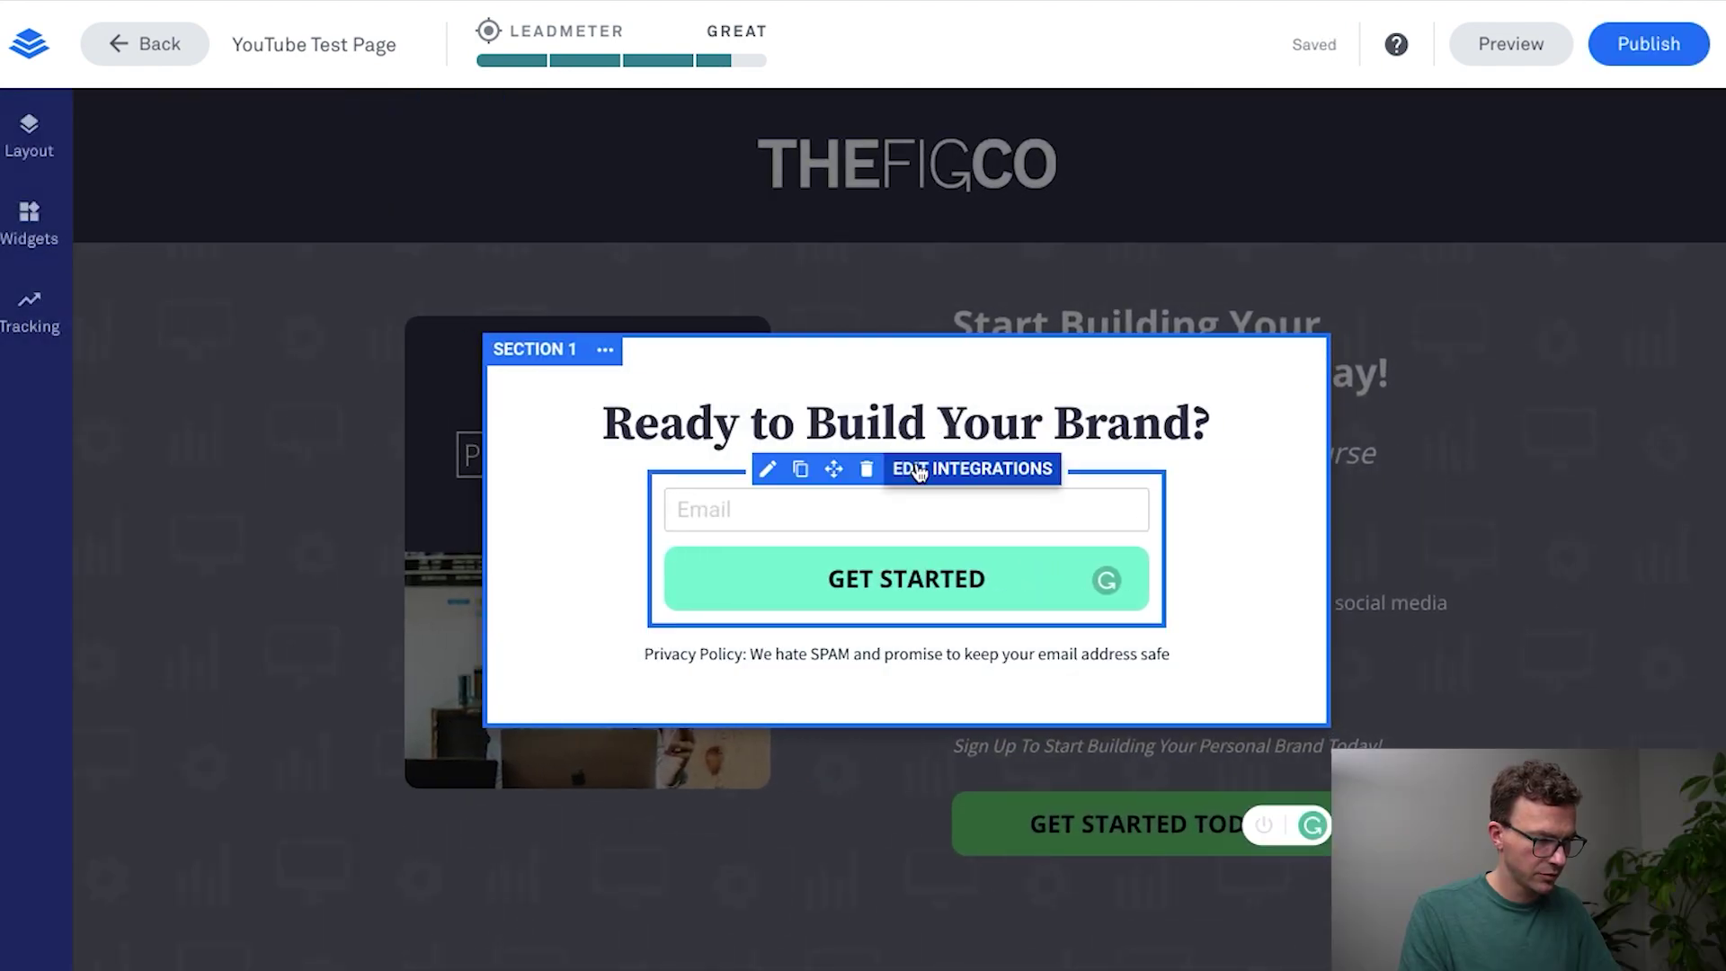
Step: Add a ConvertKit integration targeting 'Personal Brand - Form - Landing' and continue to Fields
{"action": "left_click", "coordinate": [917, 469]}
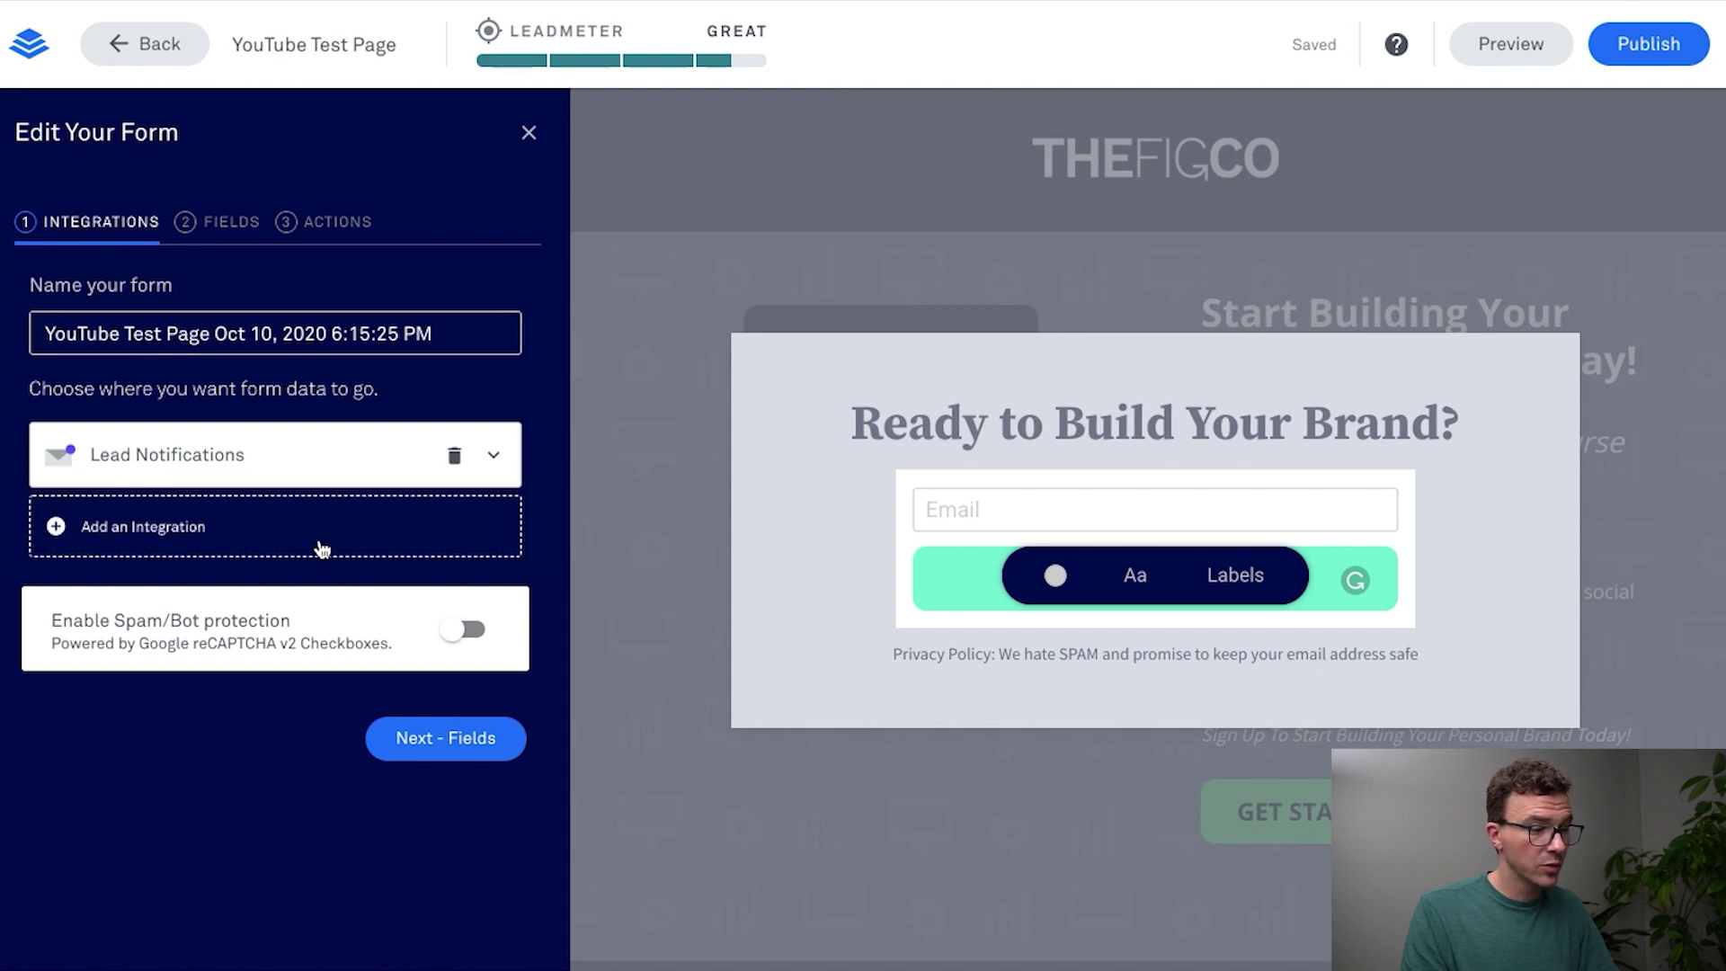
{"action": "left_click", "coordinate": [258, 542]}
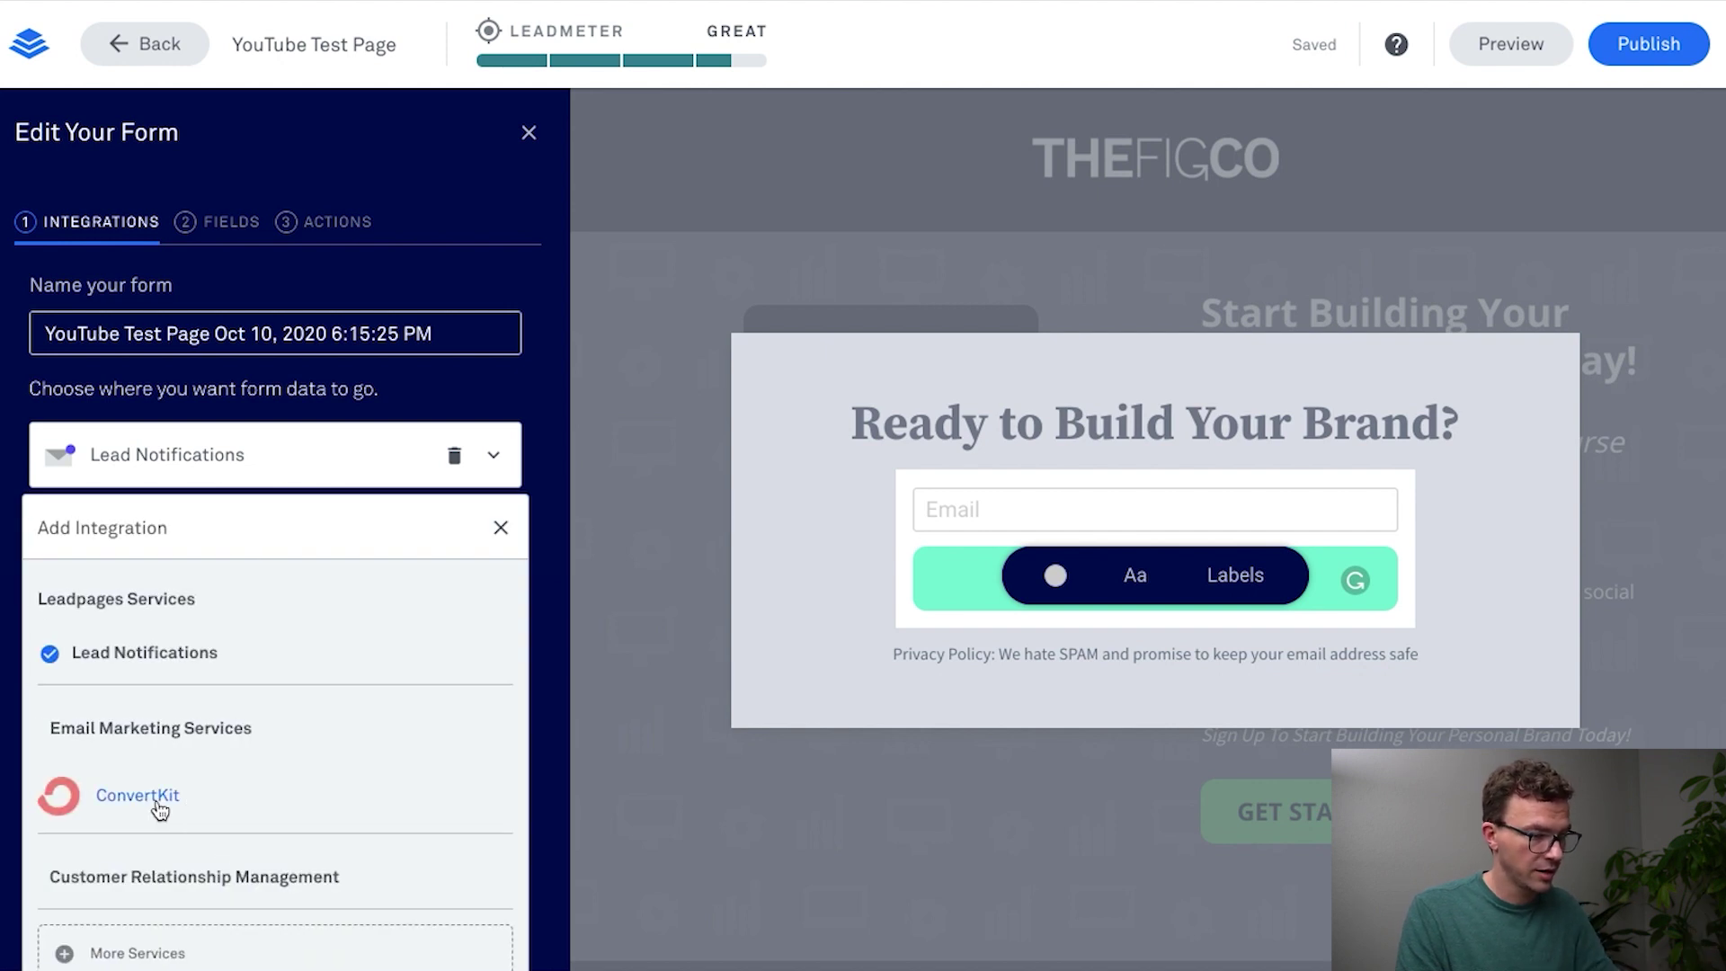
{"action": "left_click", "coordinate": [158, 808]}
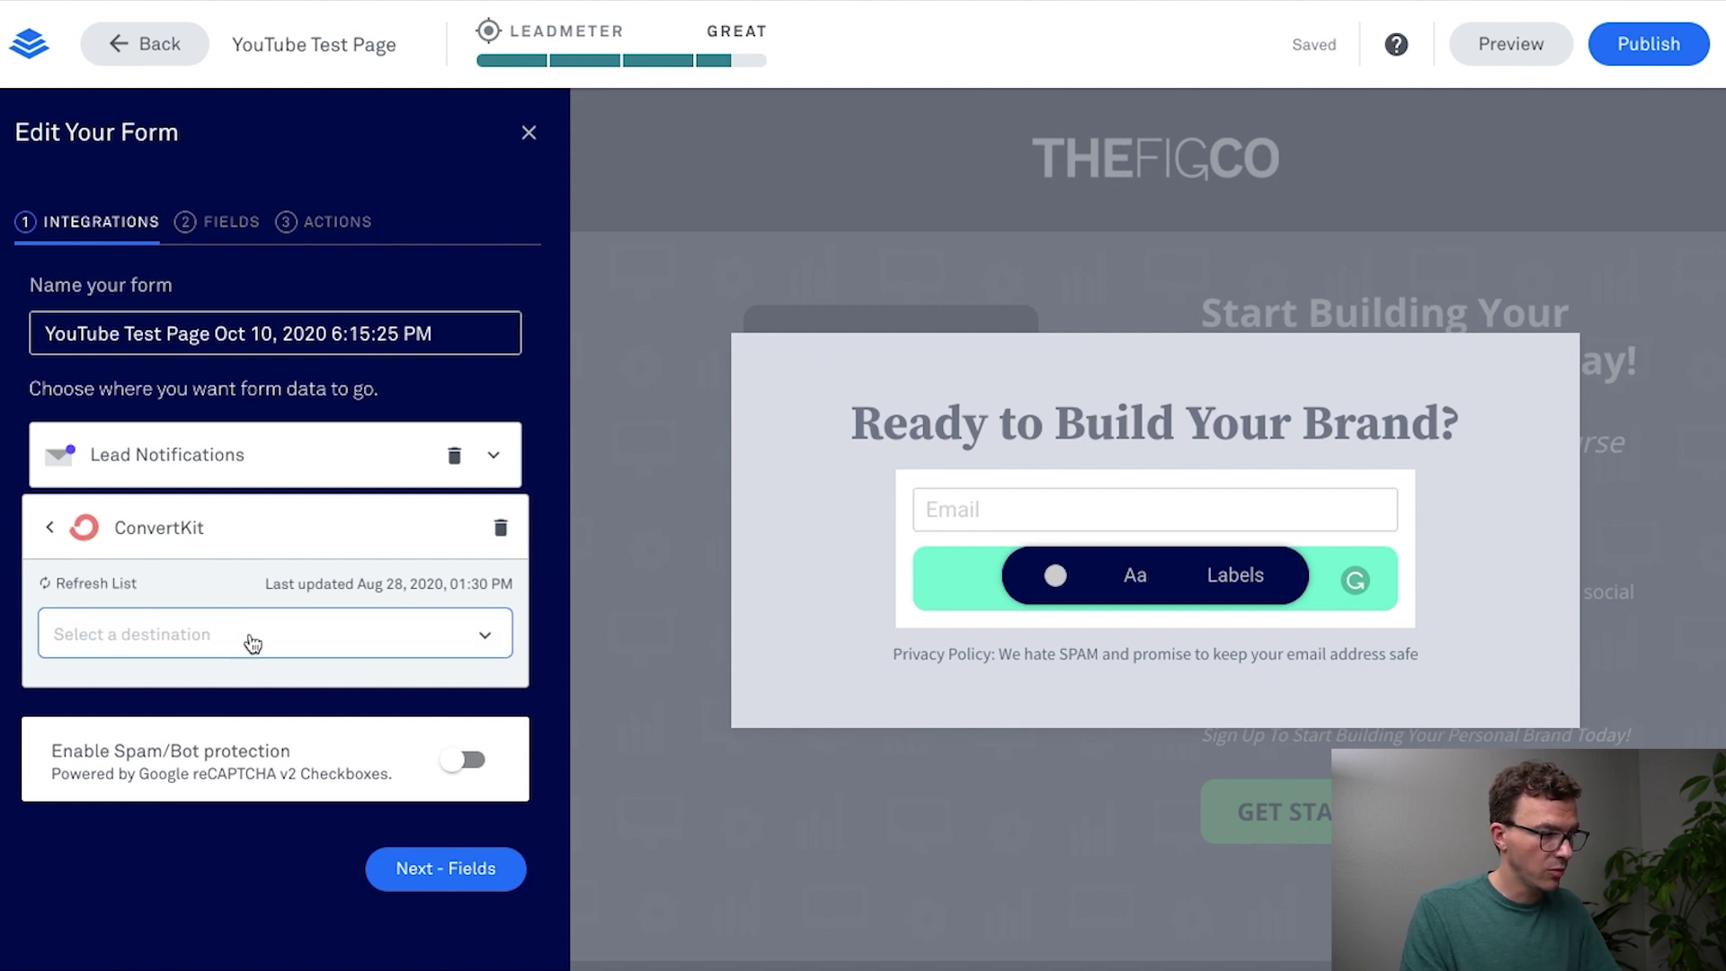
{"action": "left_click", "coordinate": [253, 644]}
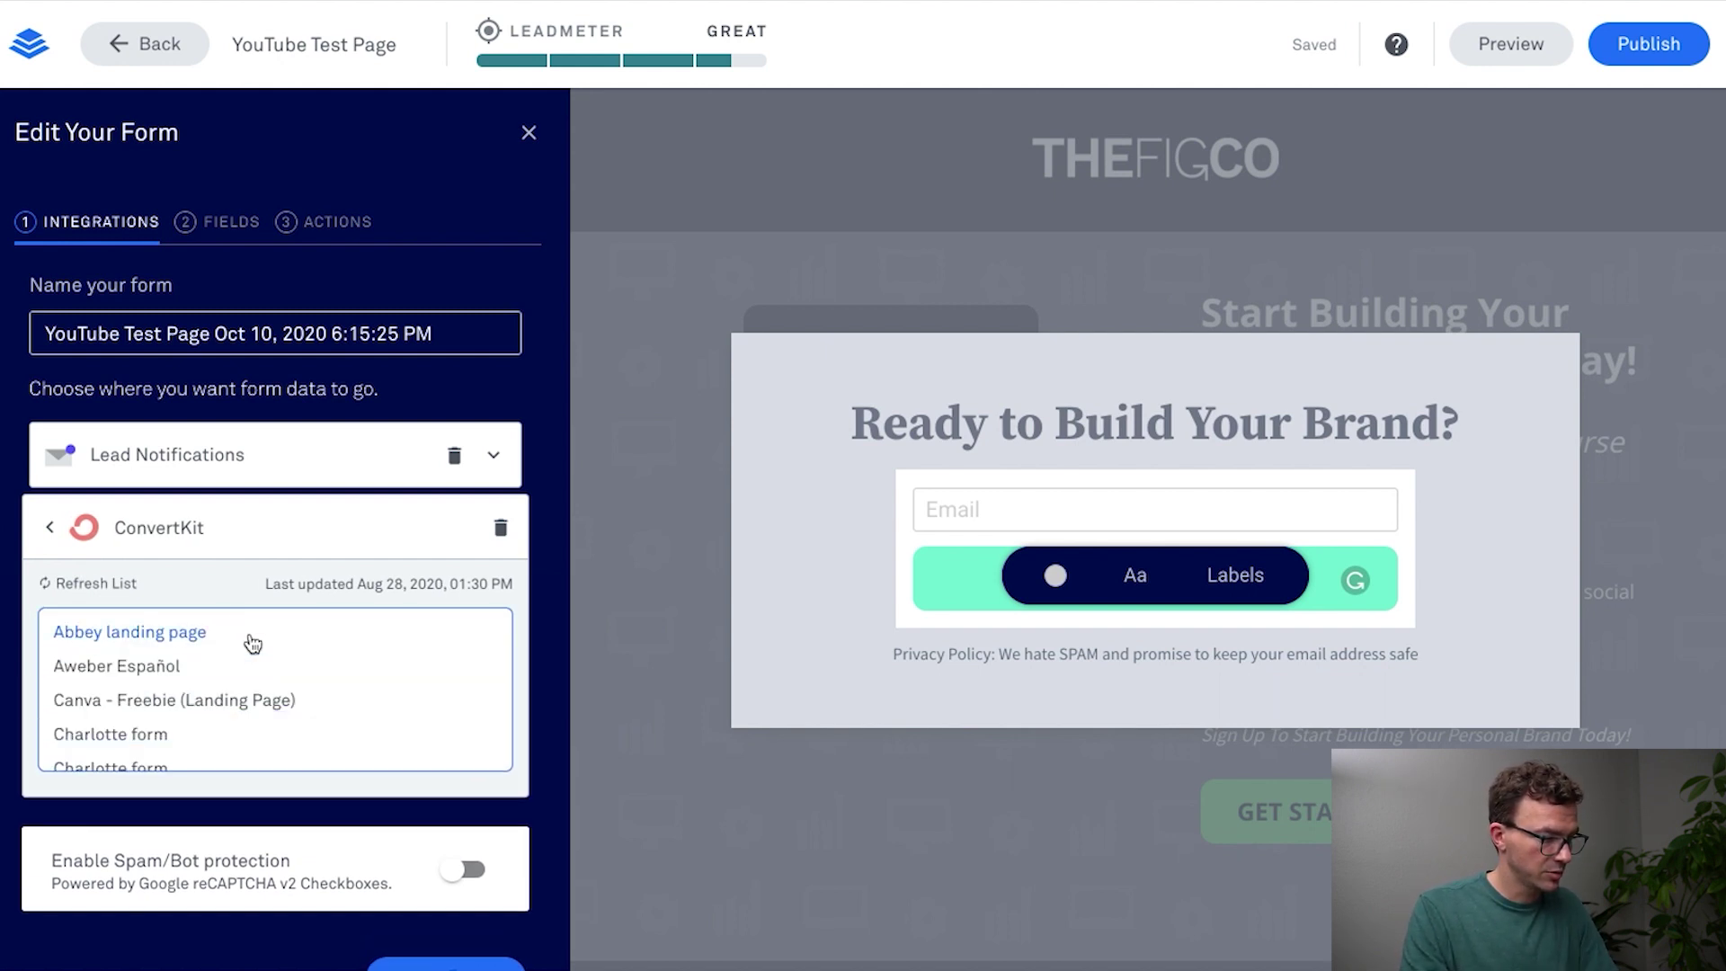
{"action": "scroll", "coordinate": [253, 643], "scroll_direction": "down", "scroll_amount": 15}
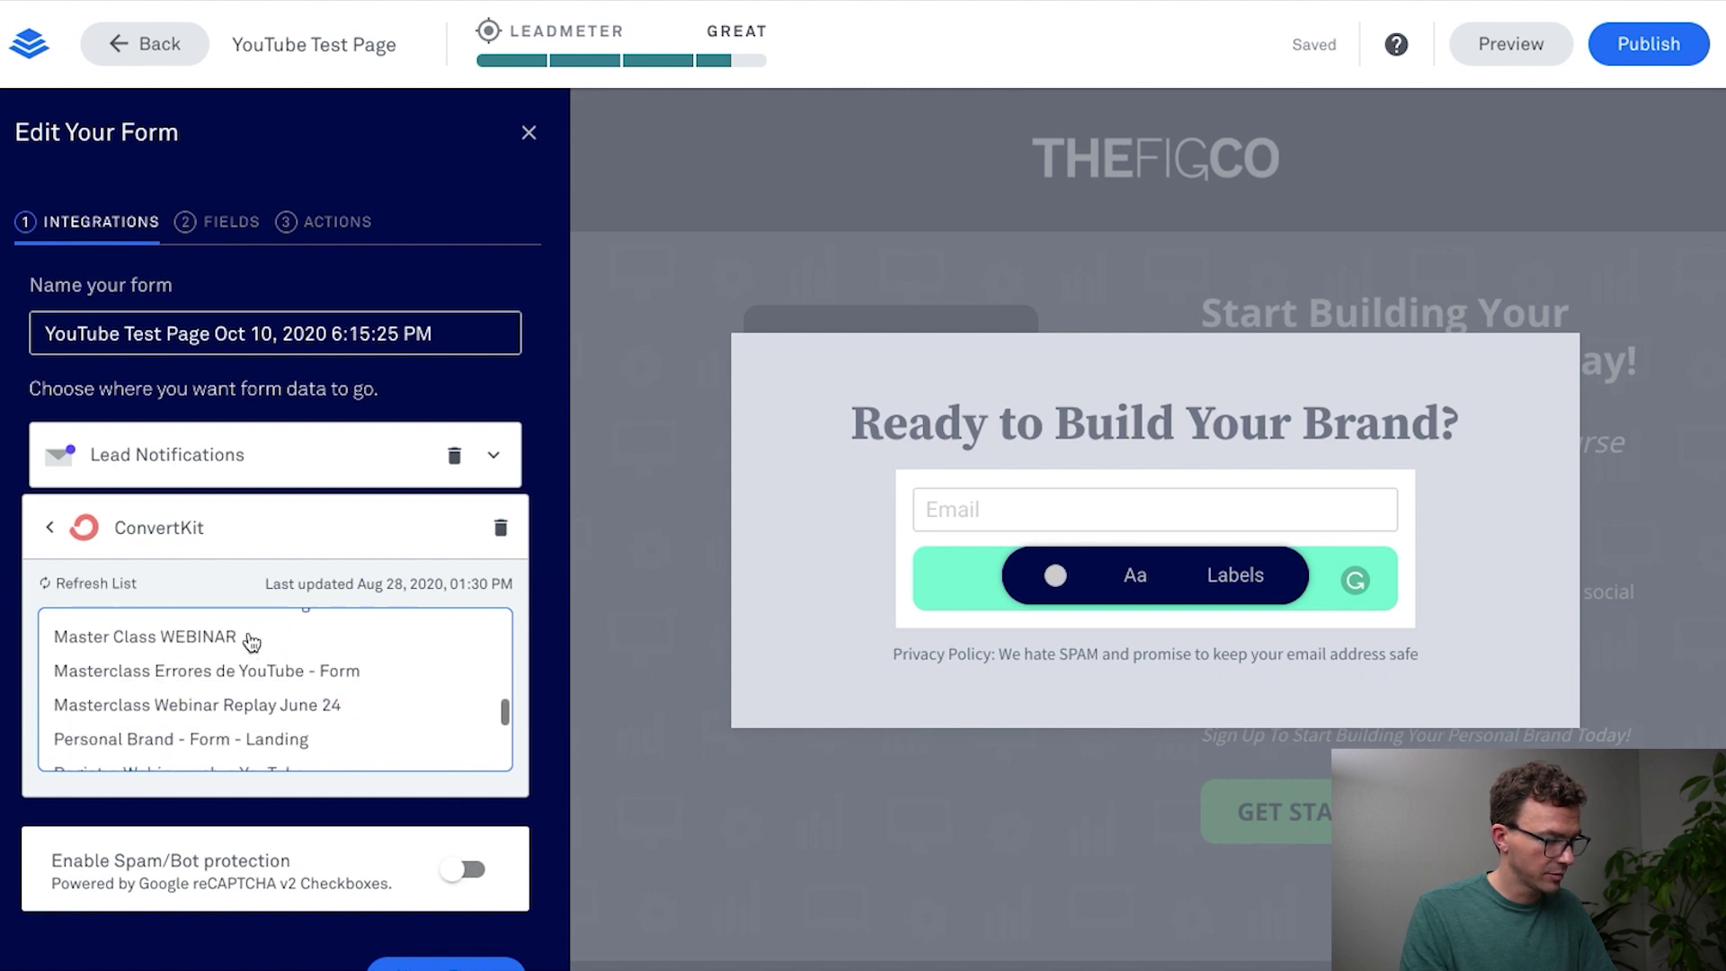
{"action": "scroll", "coordinate": [253, 644], "scroll_direction": "down", "scroll_amount": 5}
{"action": "scroll", "coordinate": [253, 700], "scroll_direction": "up", "scroll_amount": 3}
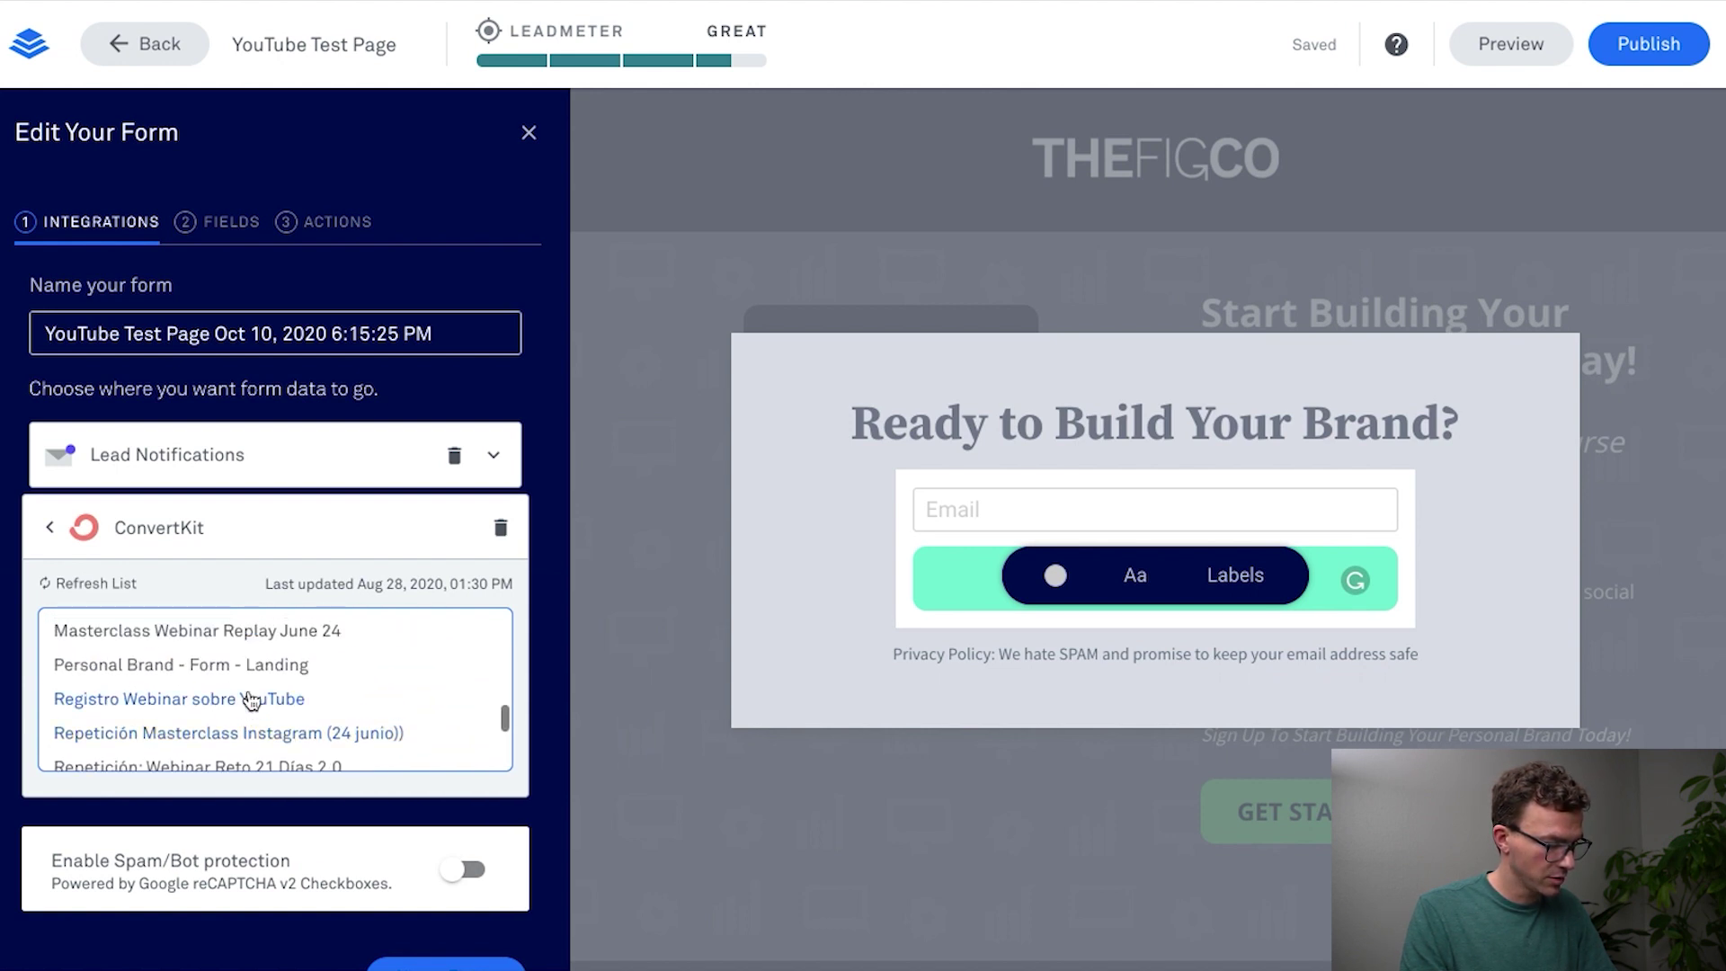
{"action": "left_click", "coordinate": [230, 667]}
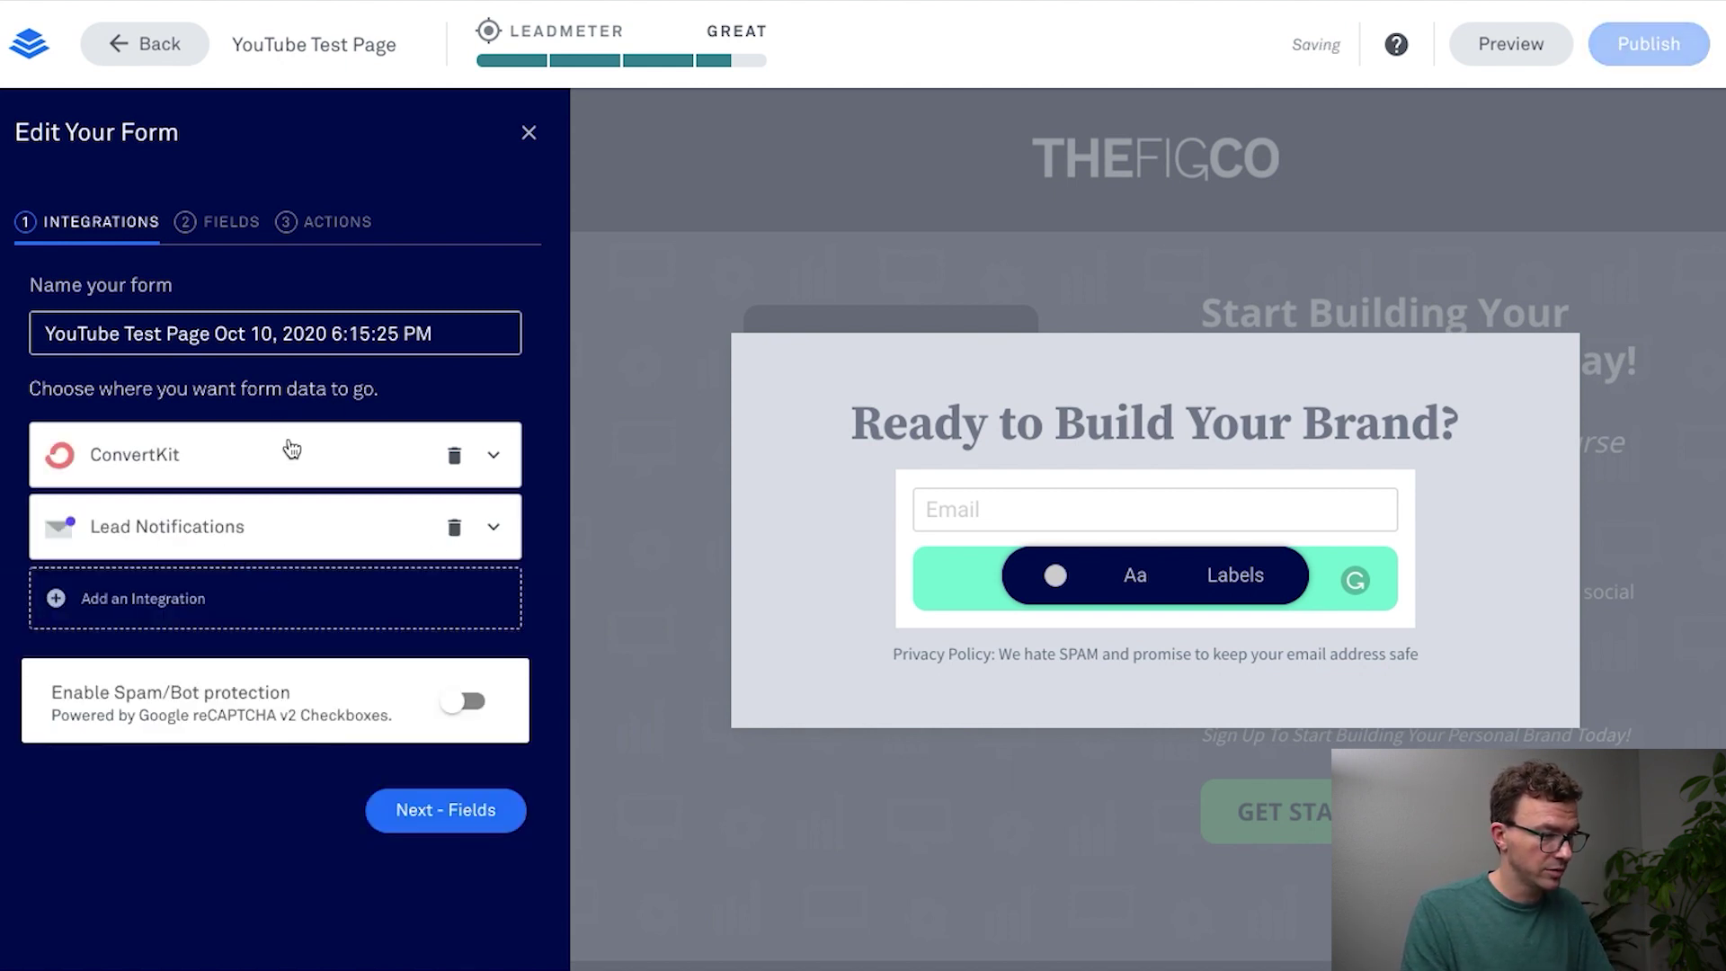
{"action": "left_click", "coordinate": [216, 221]}
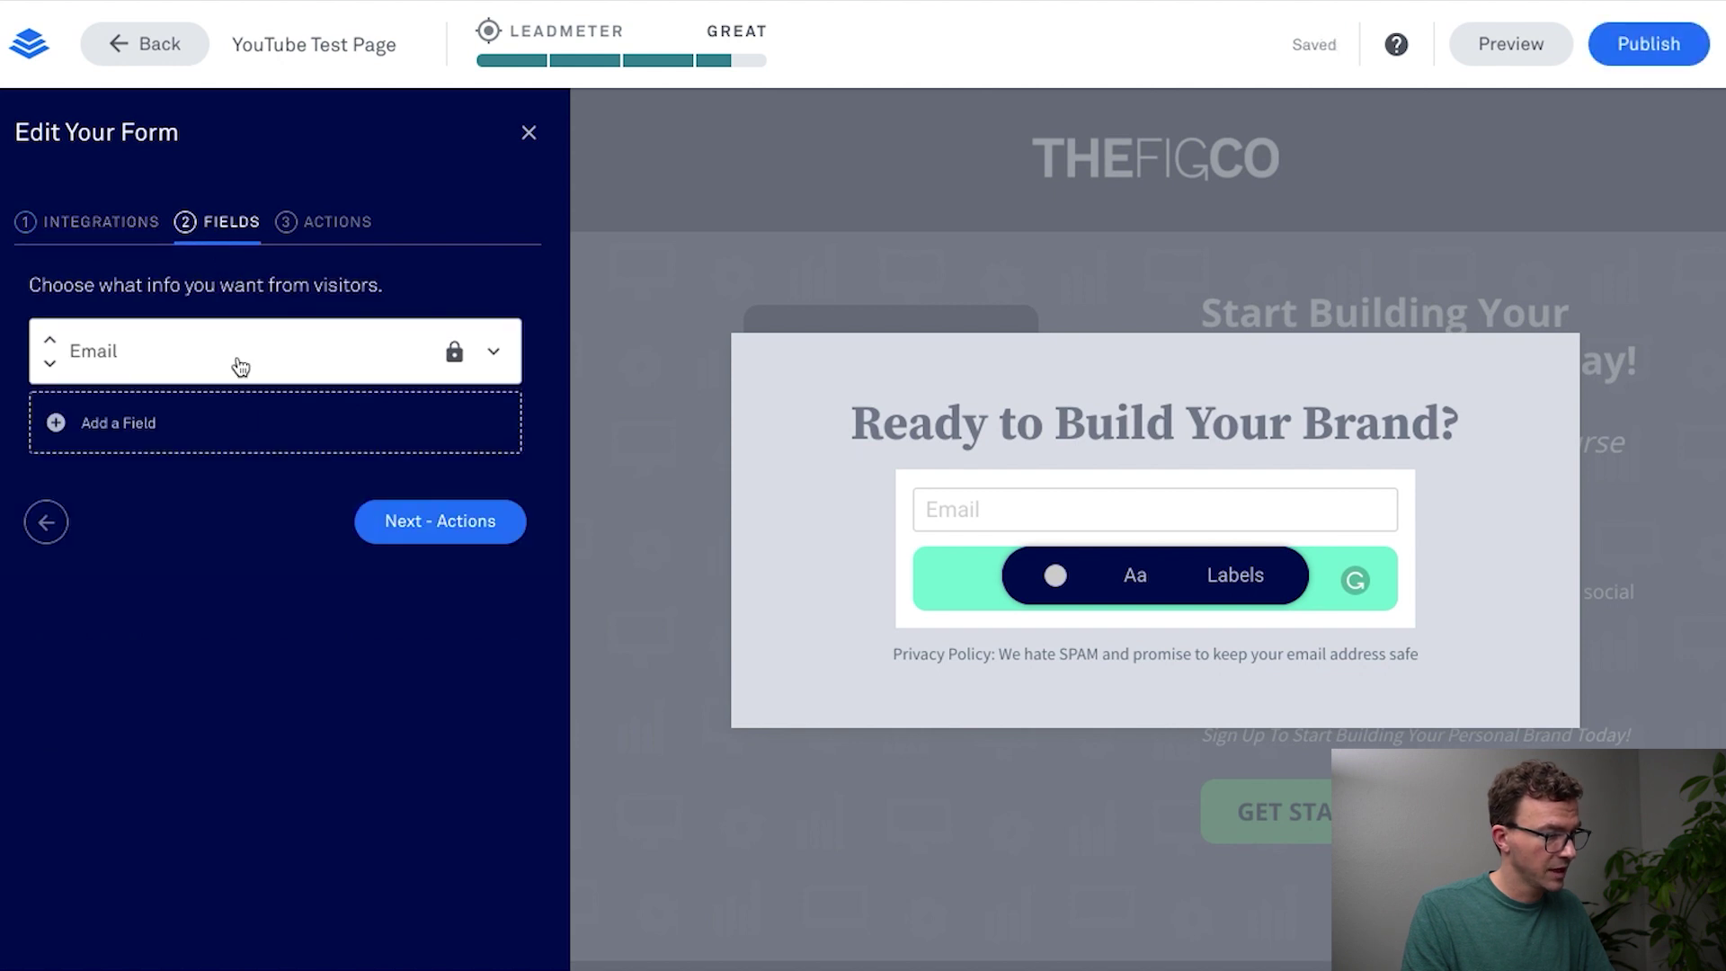
Step: Add a First Name field to the form and place it above Email
{"action": "left_click", "coordinate": [140, 425]}
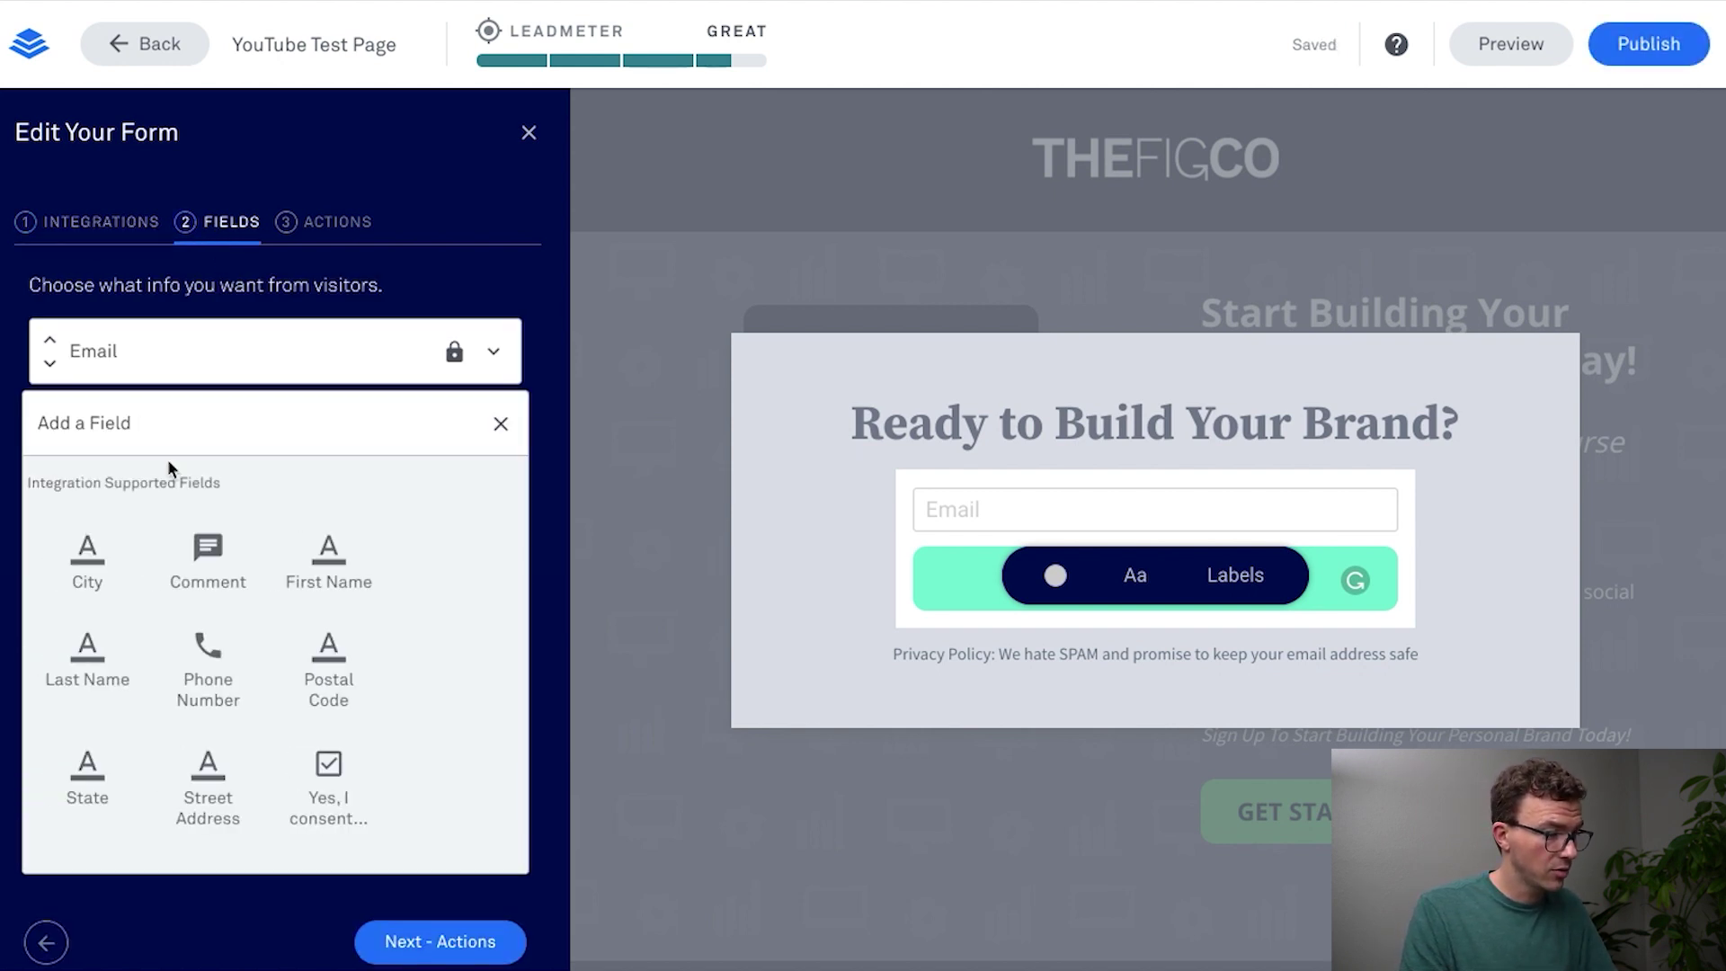
{"action": "left_click", "coordinate": [338, 570]}
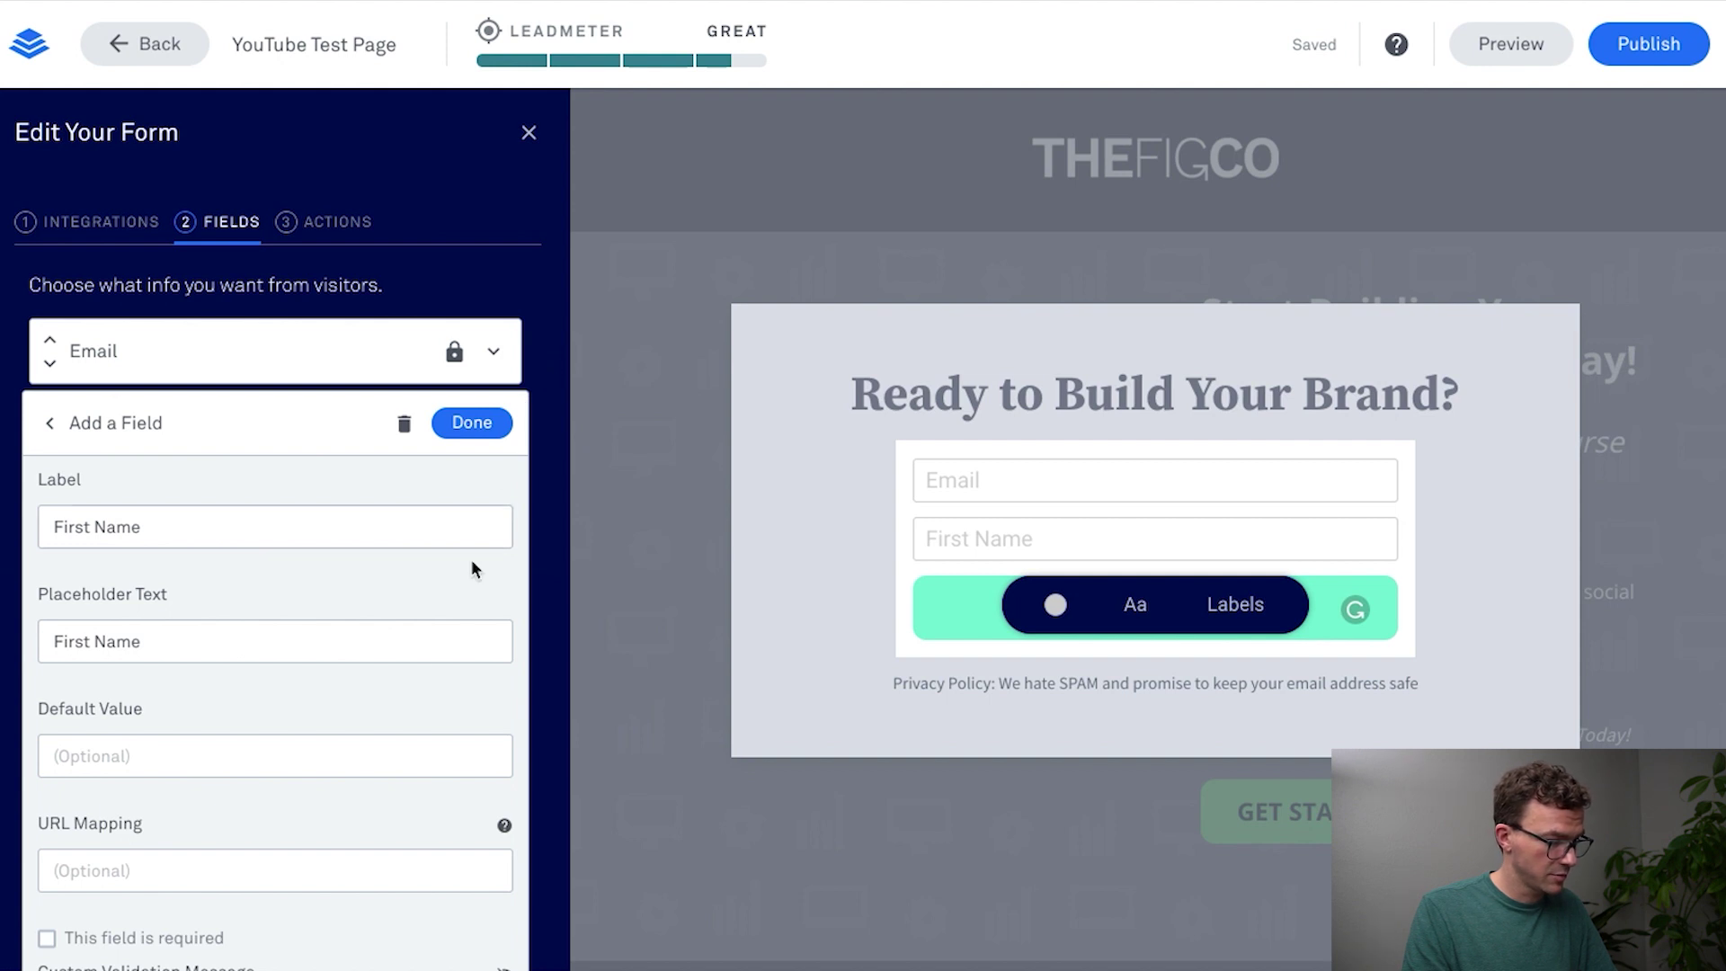
{"action": "left_click", "coordinate": [474, 425]}
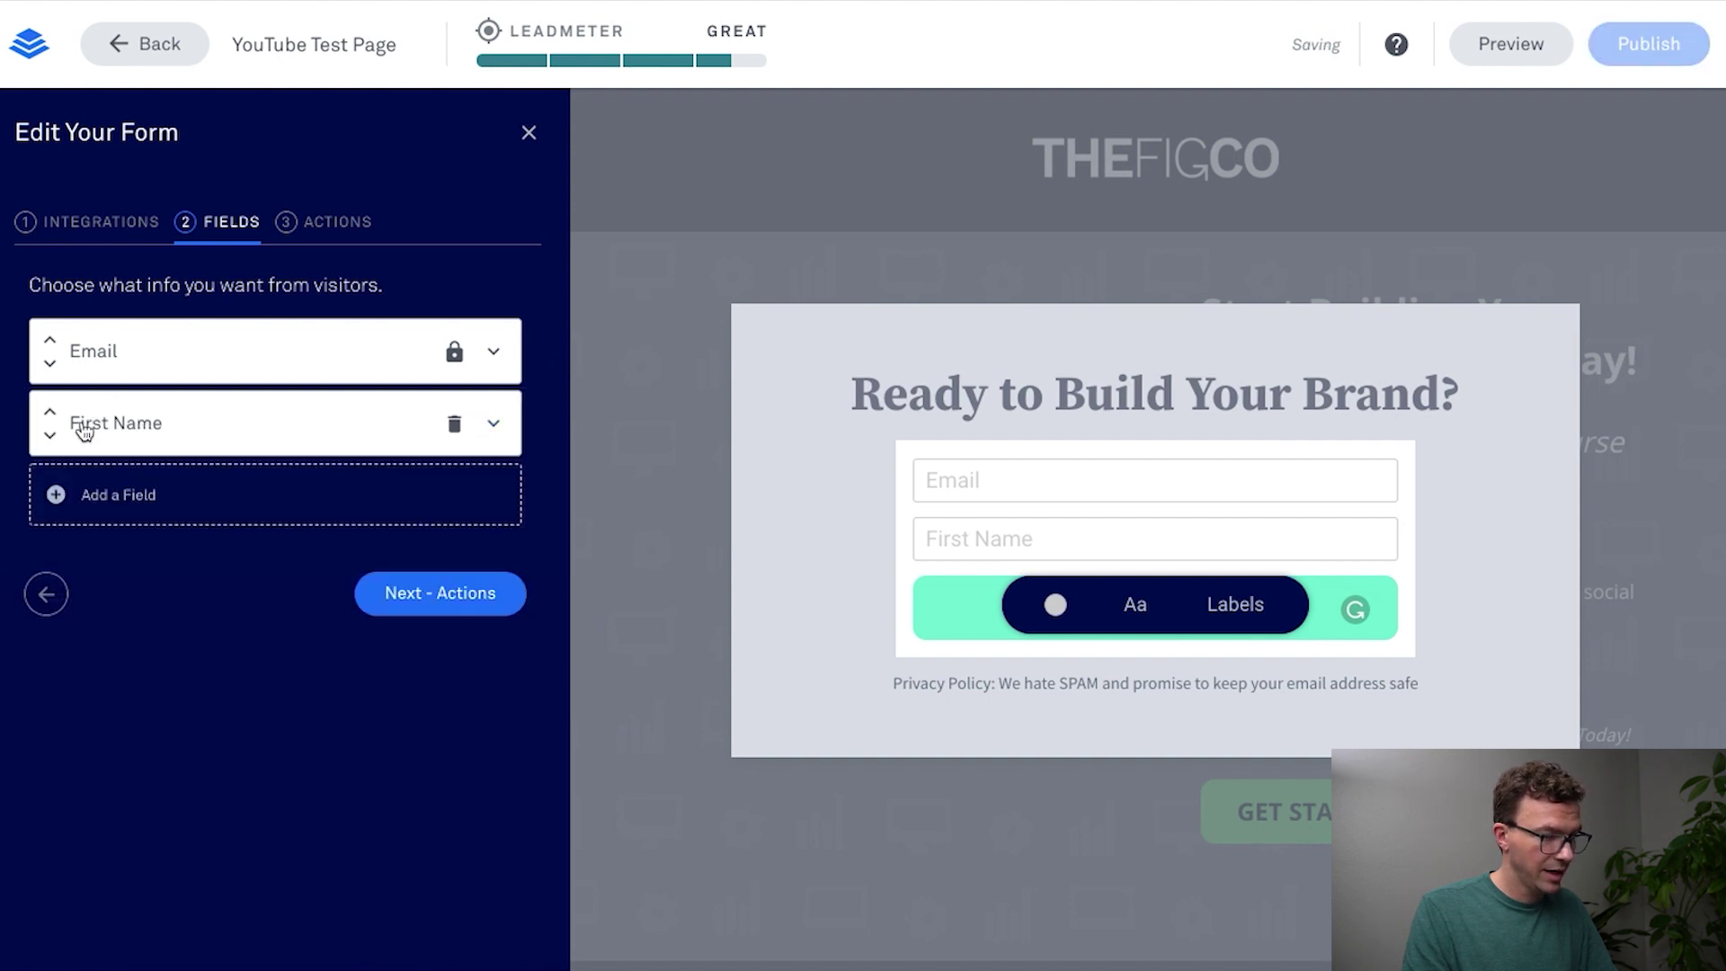
{"action": "left_click", "coordinate": [50, 411]}
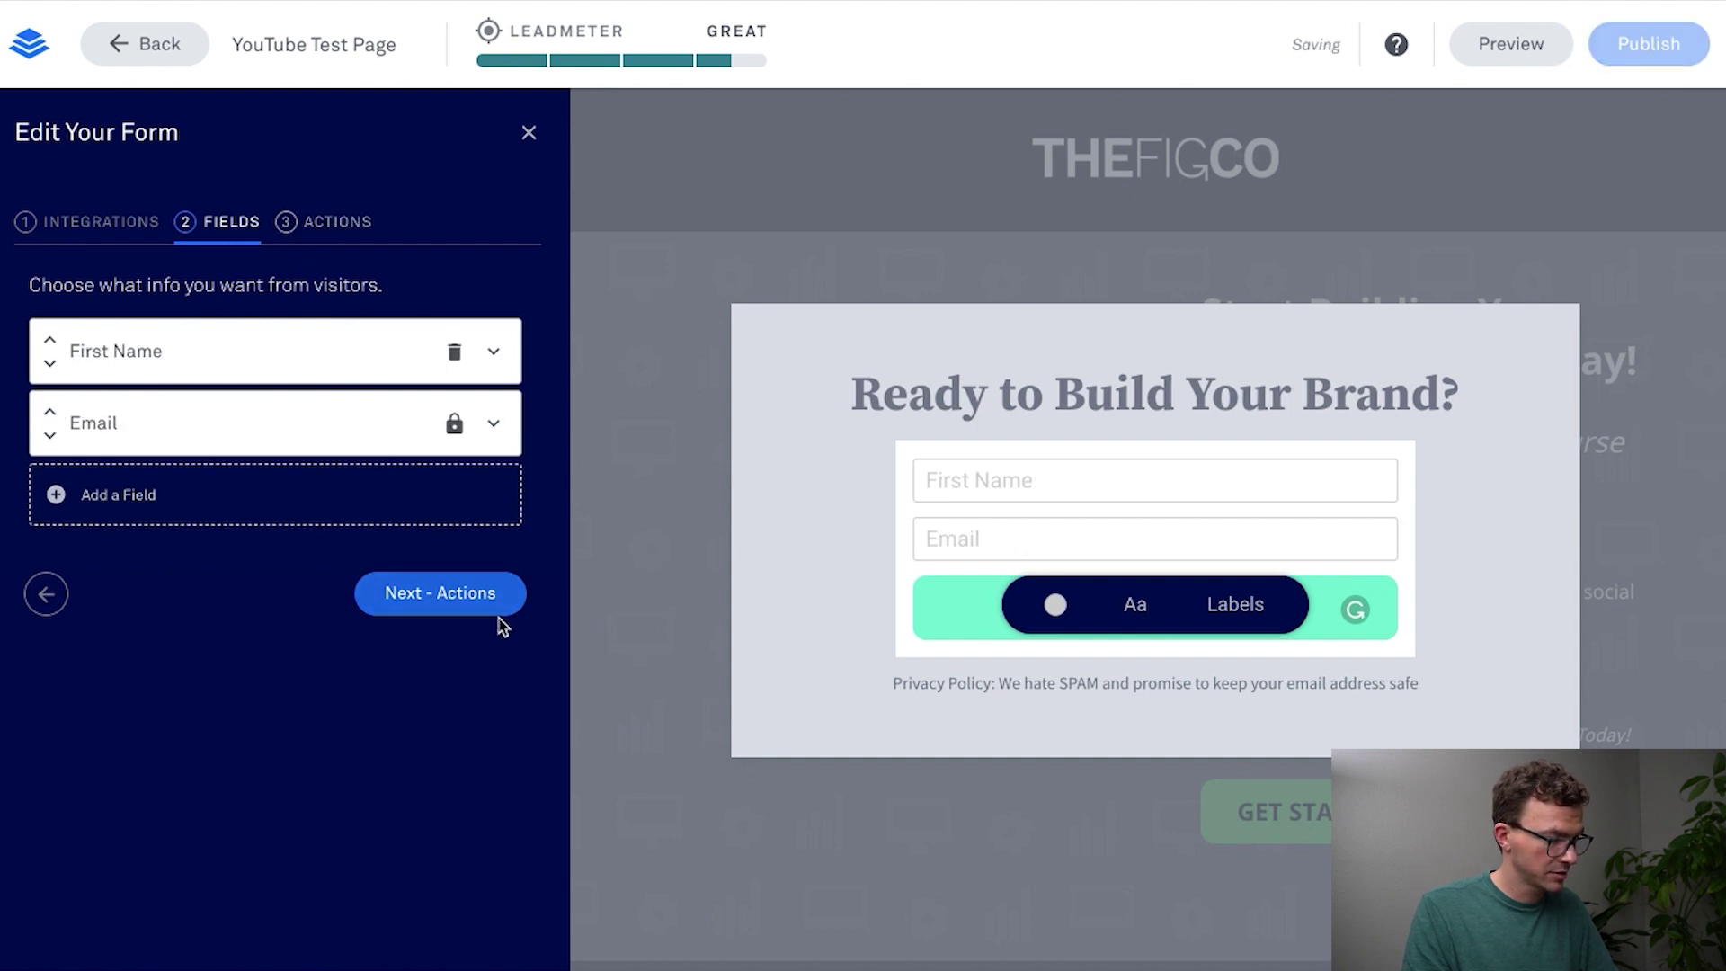
Step: Set the after-signup action to the Default Leadpages thank you page
{"action": "left_click", "coordinate": [314, 225]}
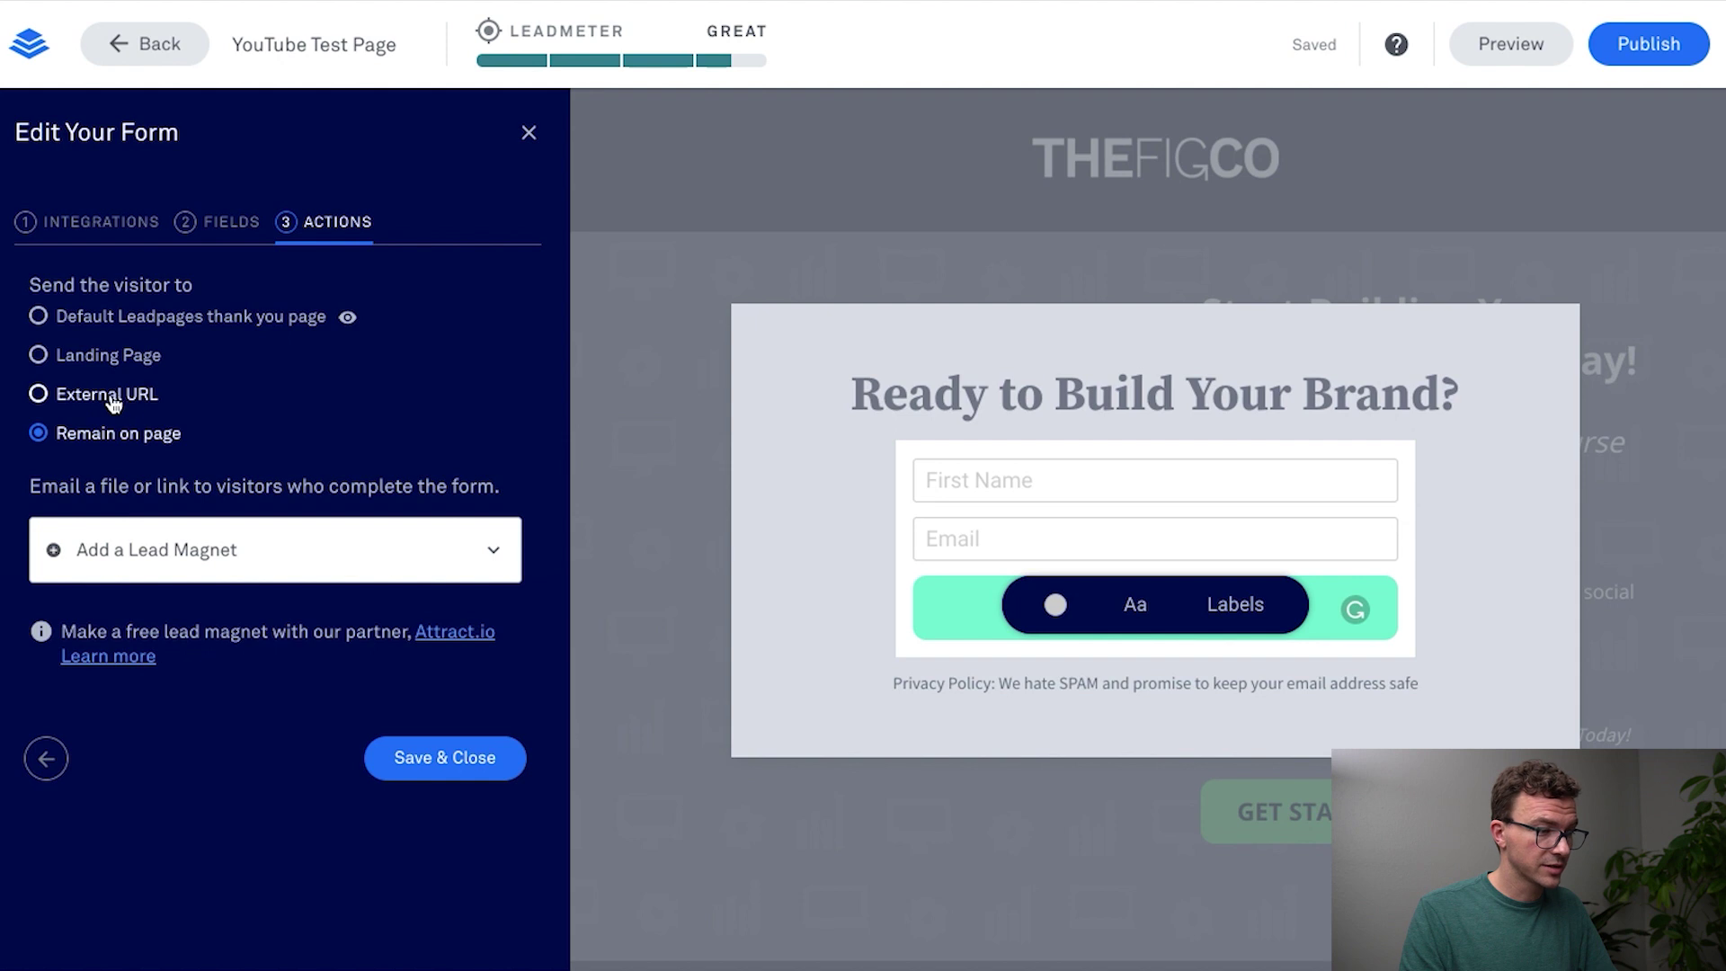
{"action": "left_click", "coordinate": [108, 356]}
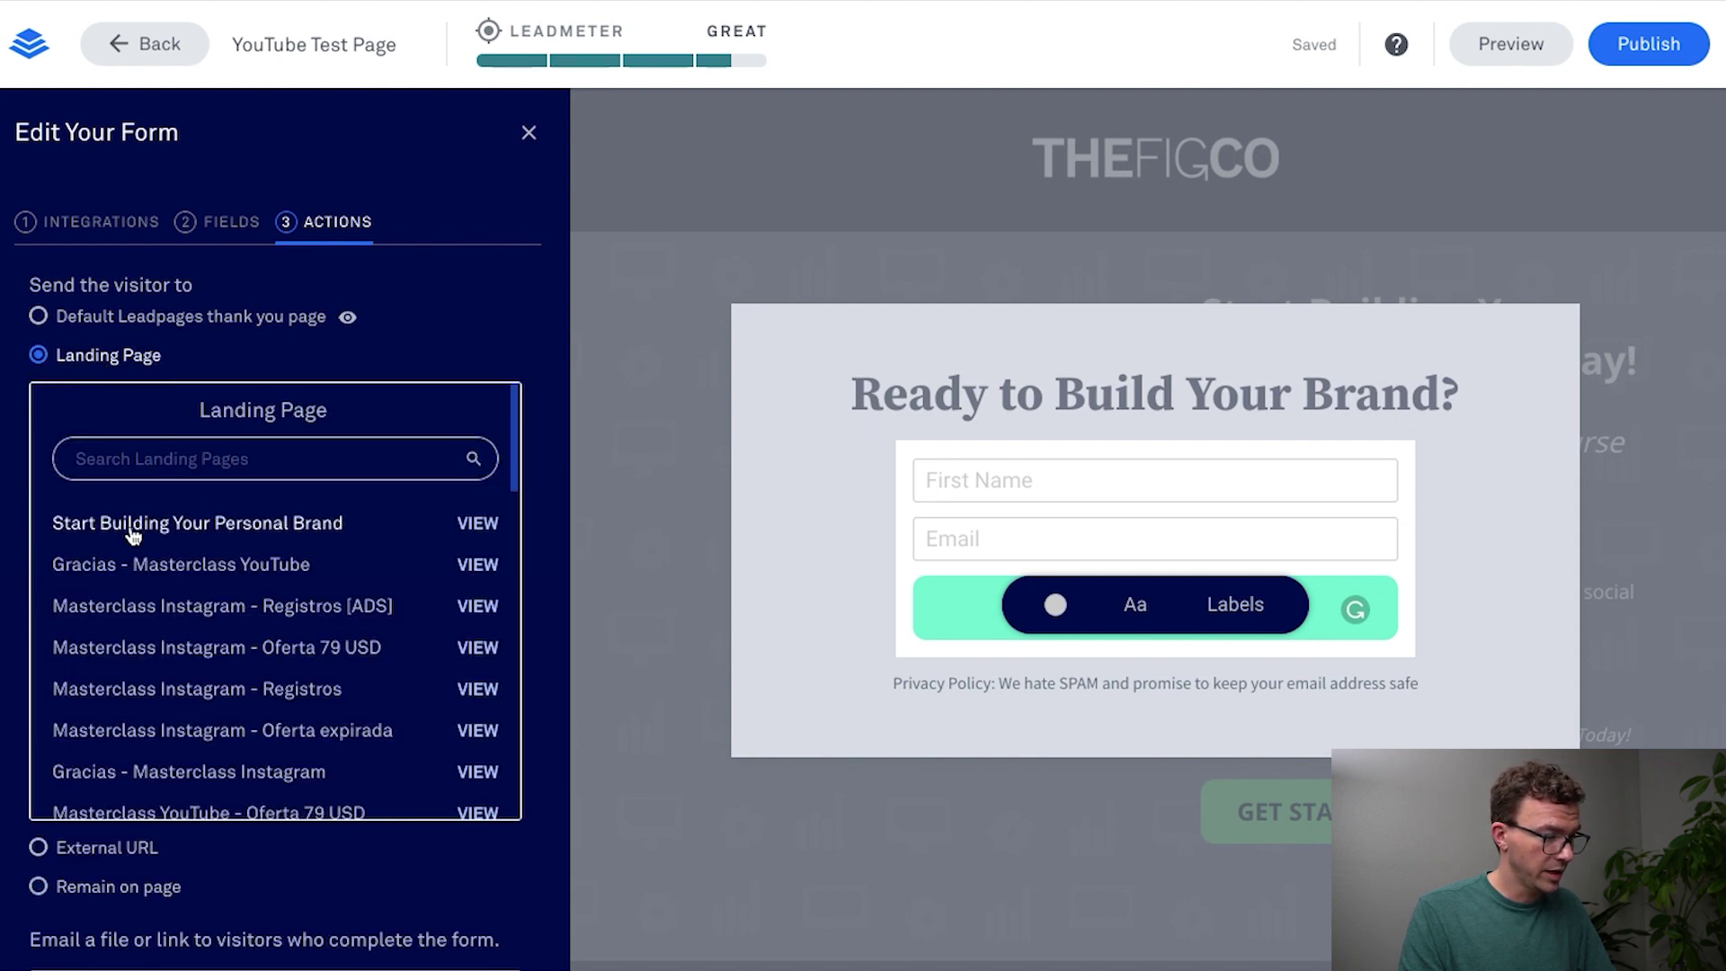
{"action": "scroll", "coordinate": [174, 578], "scroll_direction": "down", "scroll_amount": 2}
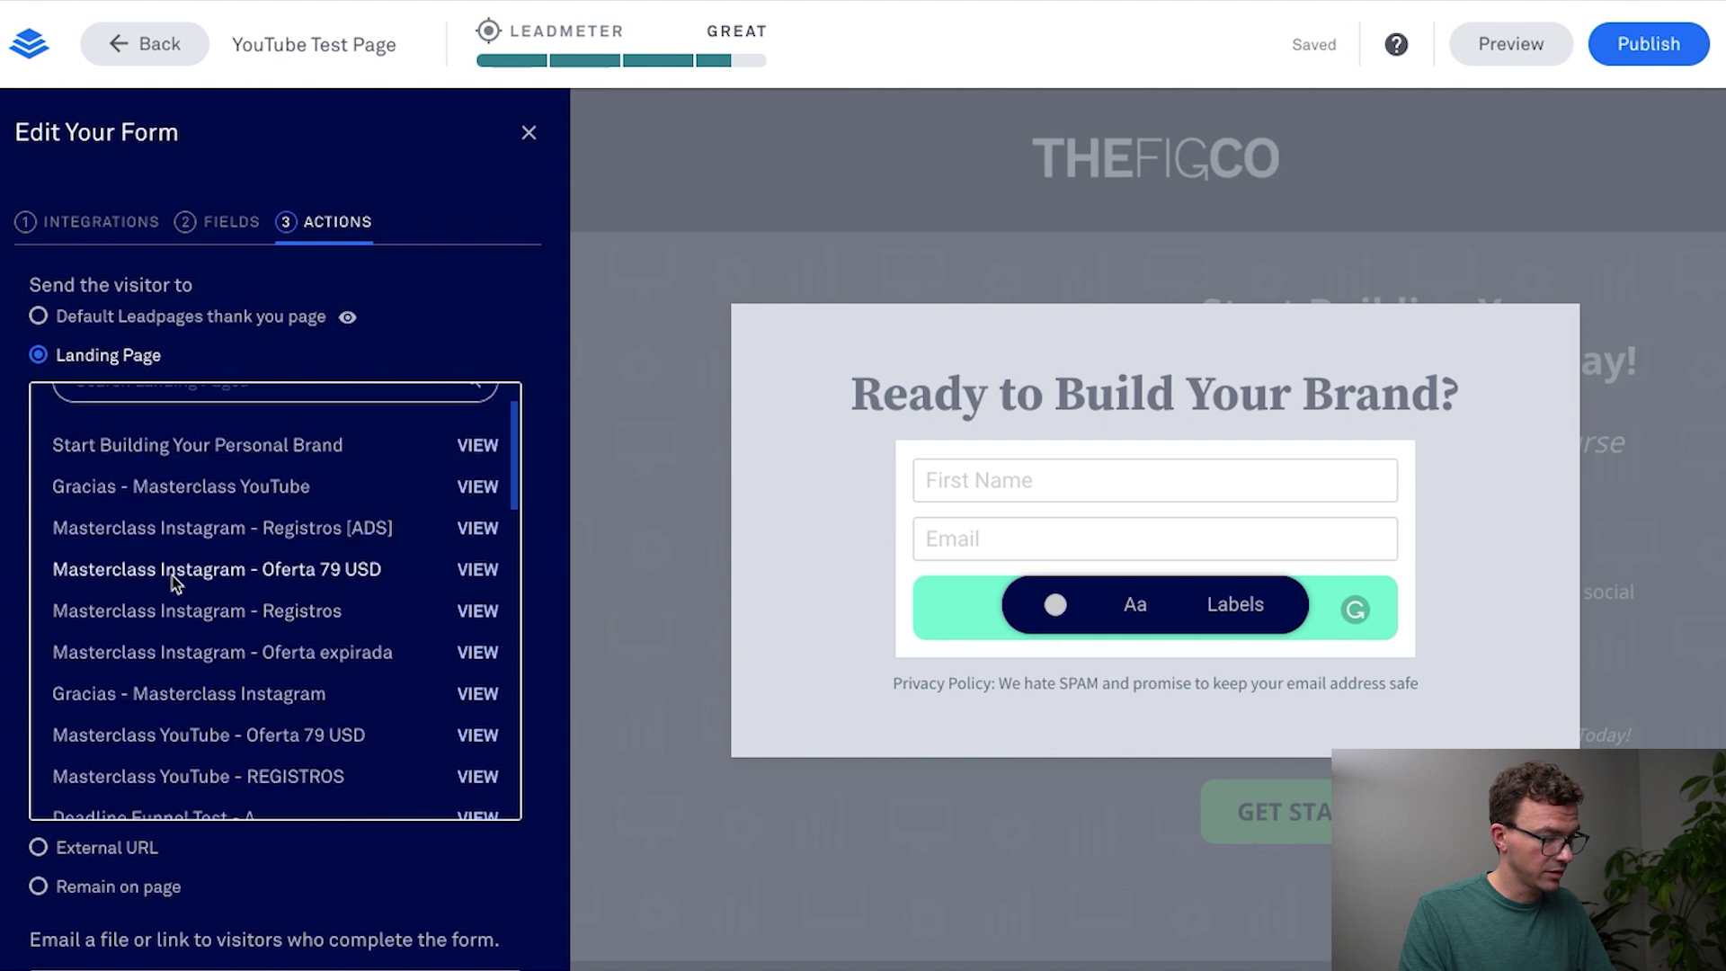
{"action": "scroll", "coordinate": [180, 463], "scroll_direction": "up", "scroll_amount": 2}
{"action": "left_click", "coordinate": [190, 443]}
{"action": "type", "text": "personal"}
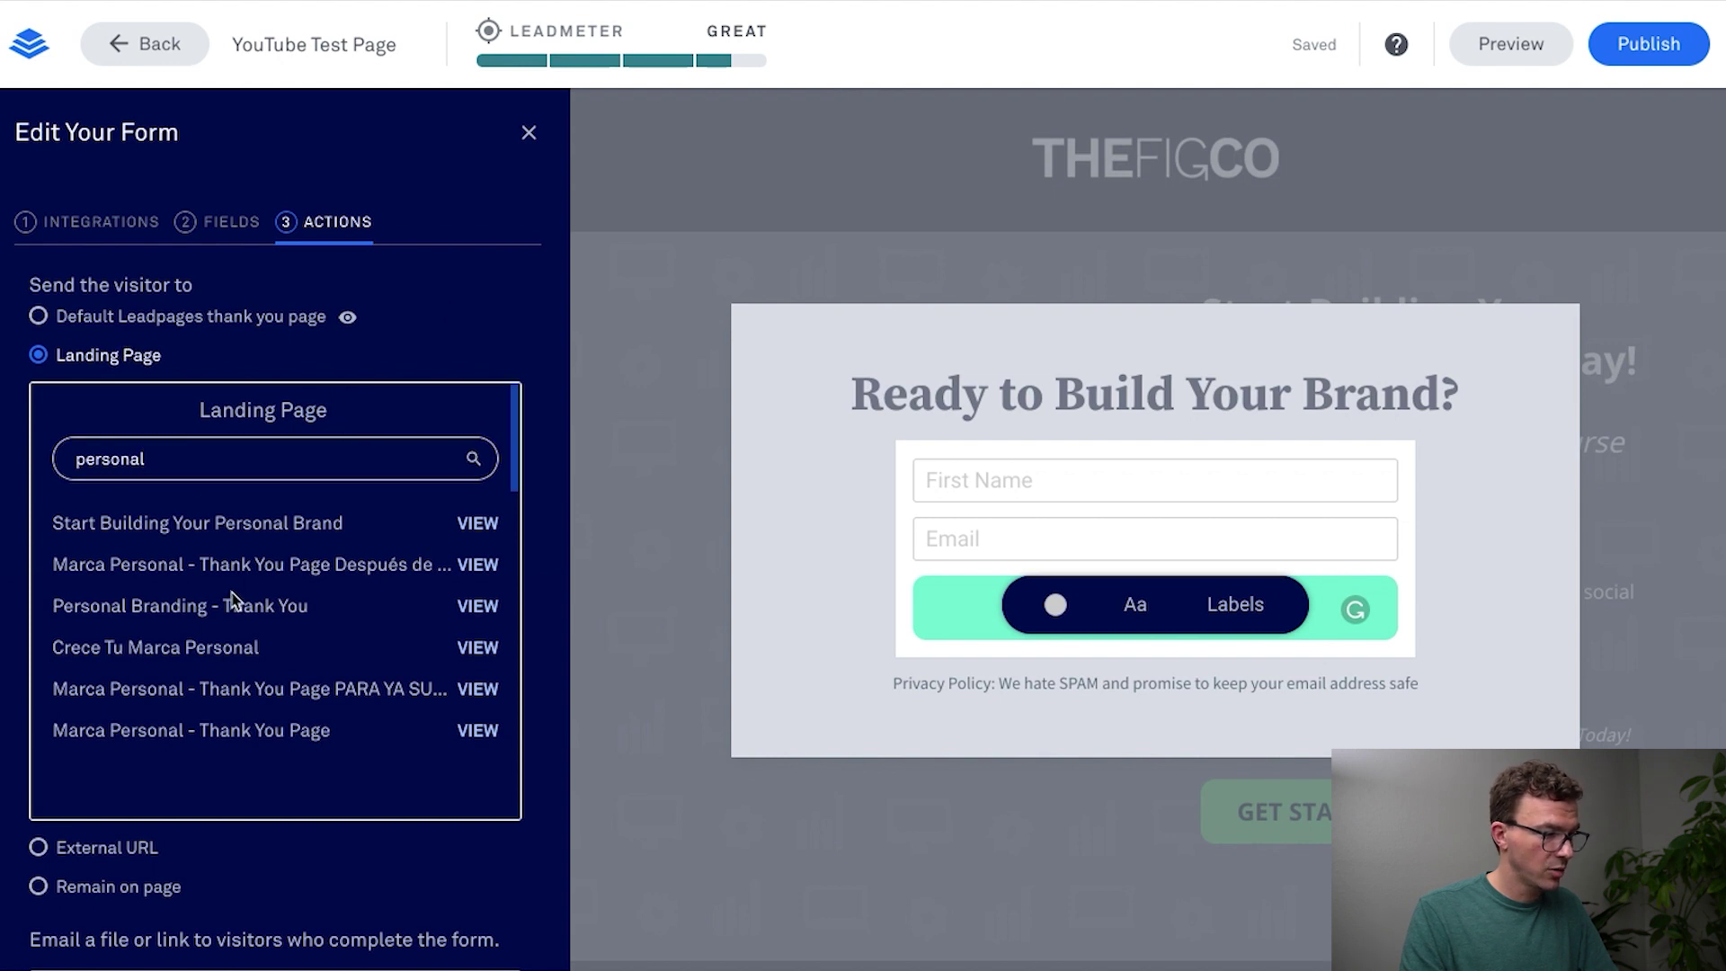
{"action": "left_click", "coordinate": [67, 324]}
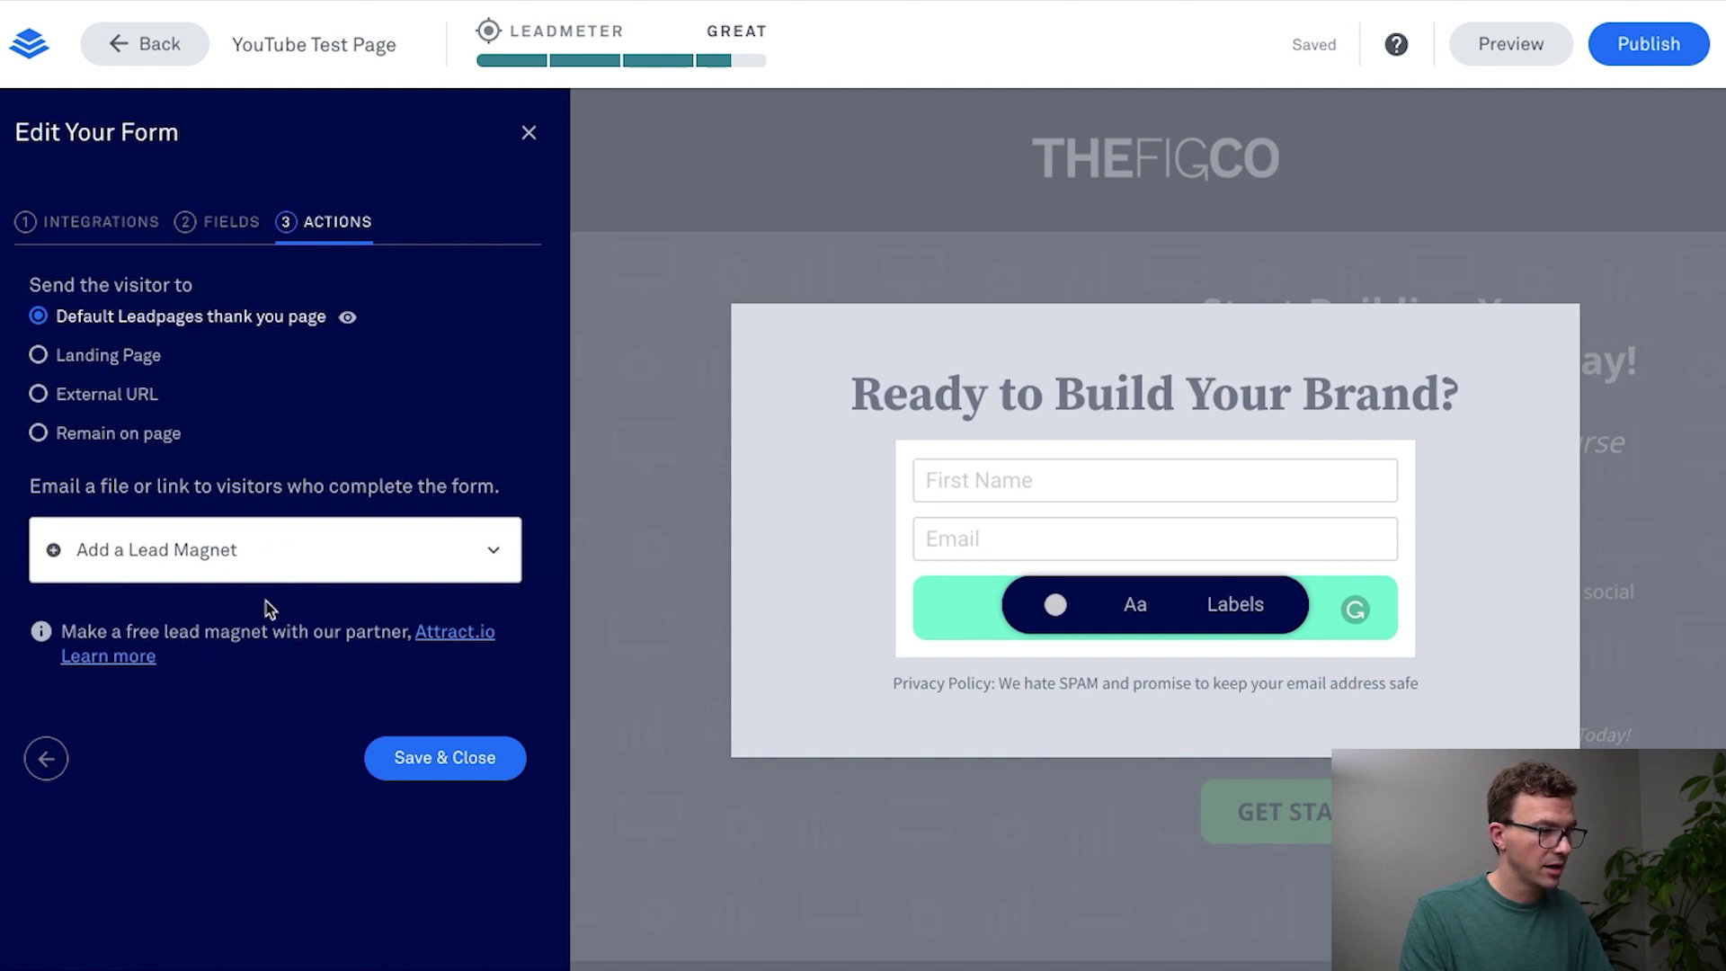
Step: Turn the pop-up form's GET STARTED button the green brand colour
{"action": "left_click", "coordinate": [447, 759]}
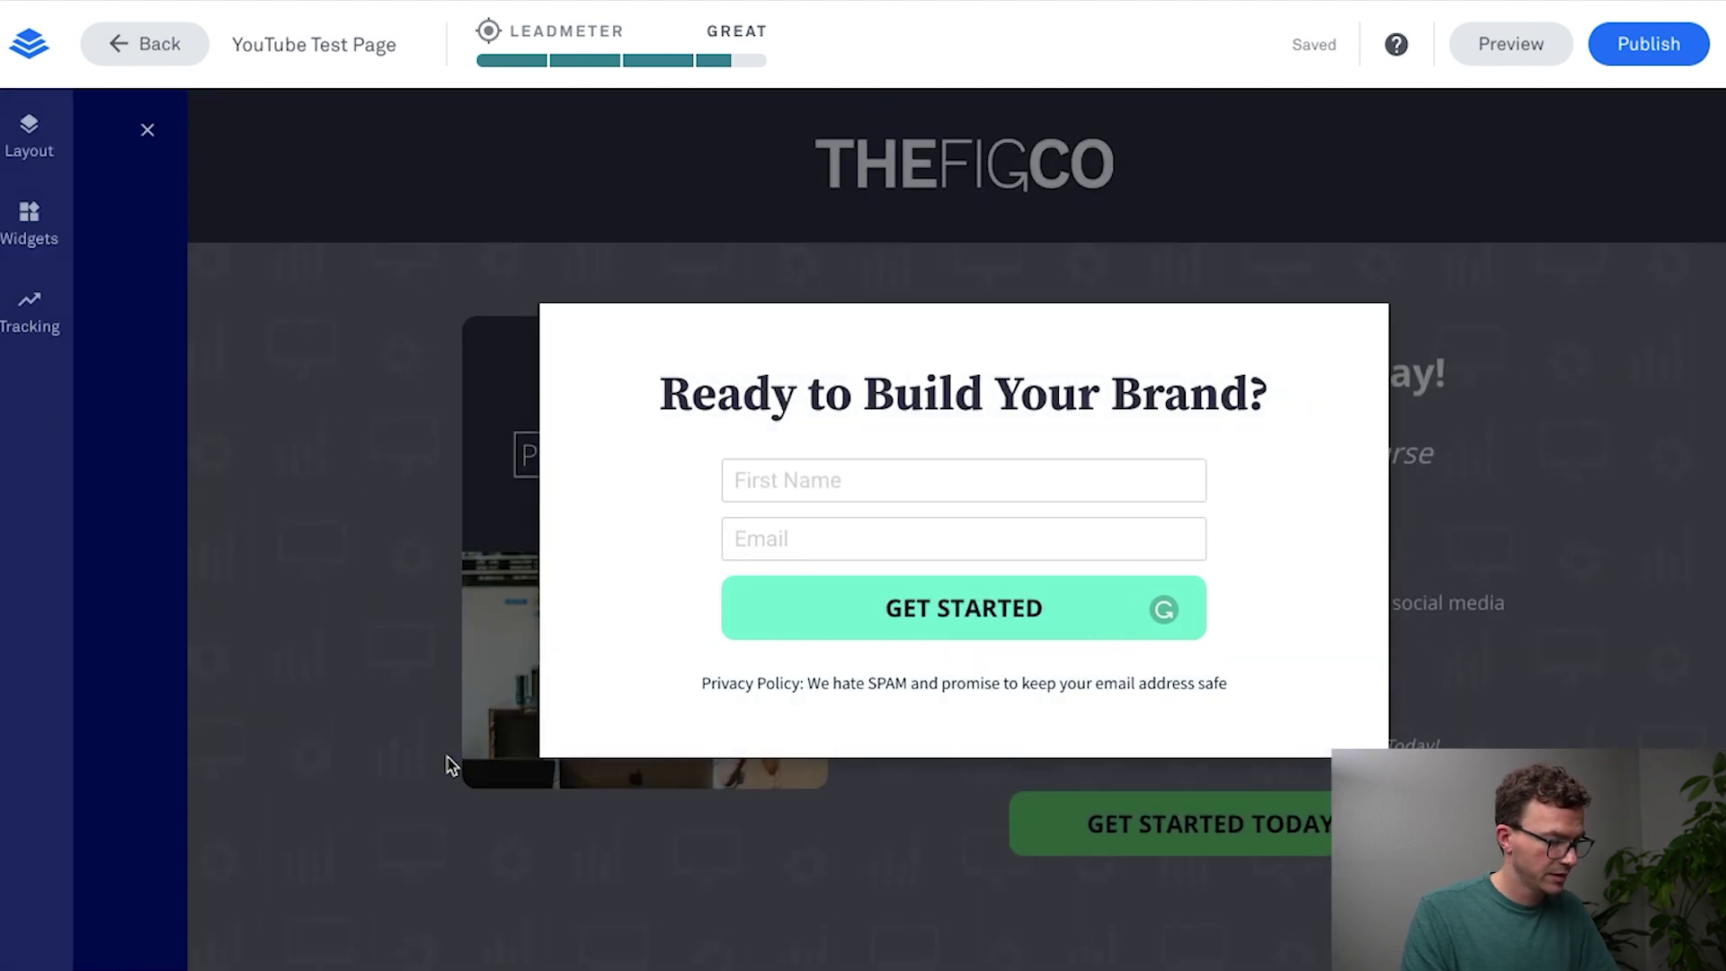
{"action": "left_click", "coordinate": [692, 603]}
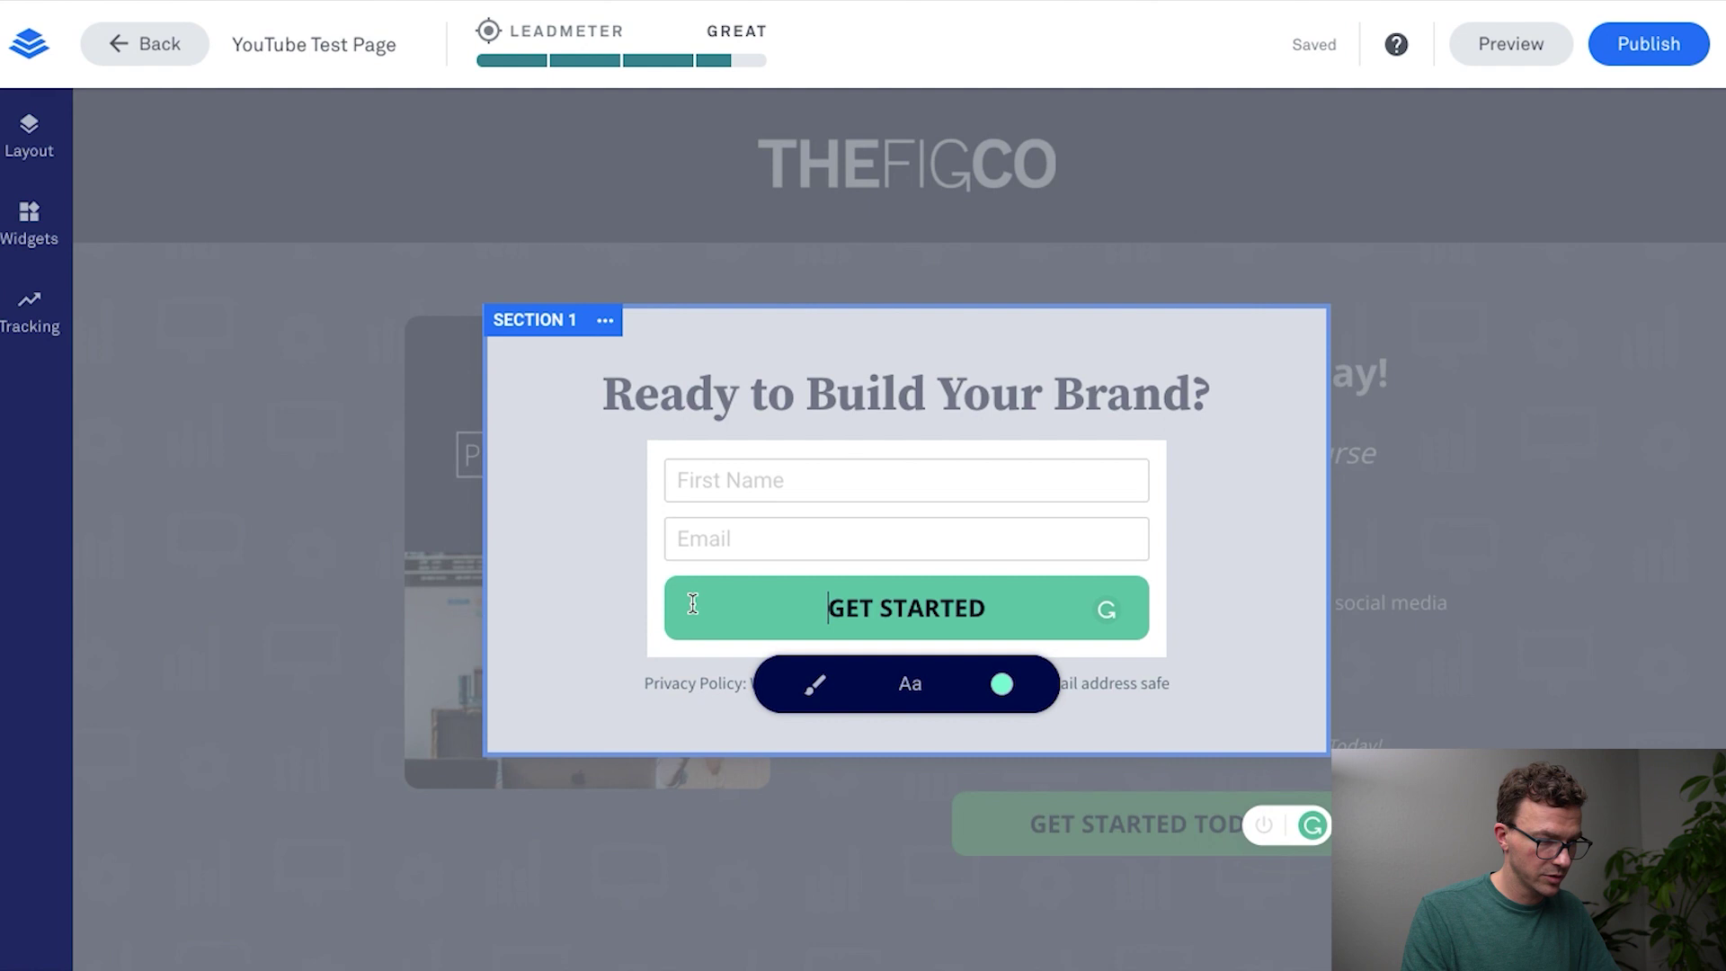
{"action": "left_click", "coordinate": [1251, 685]}
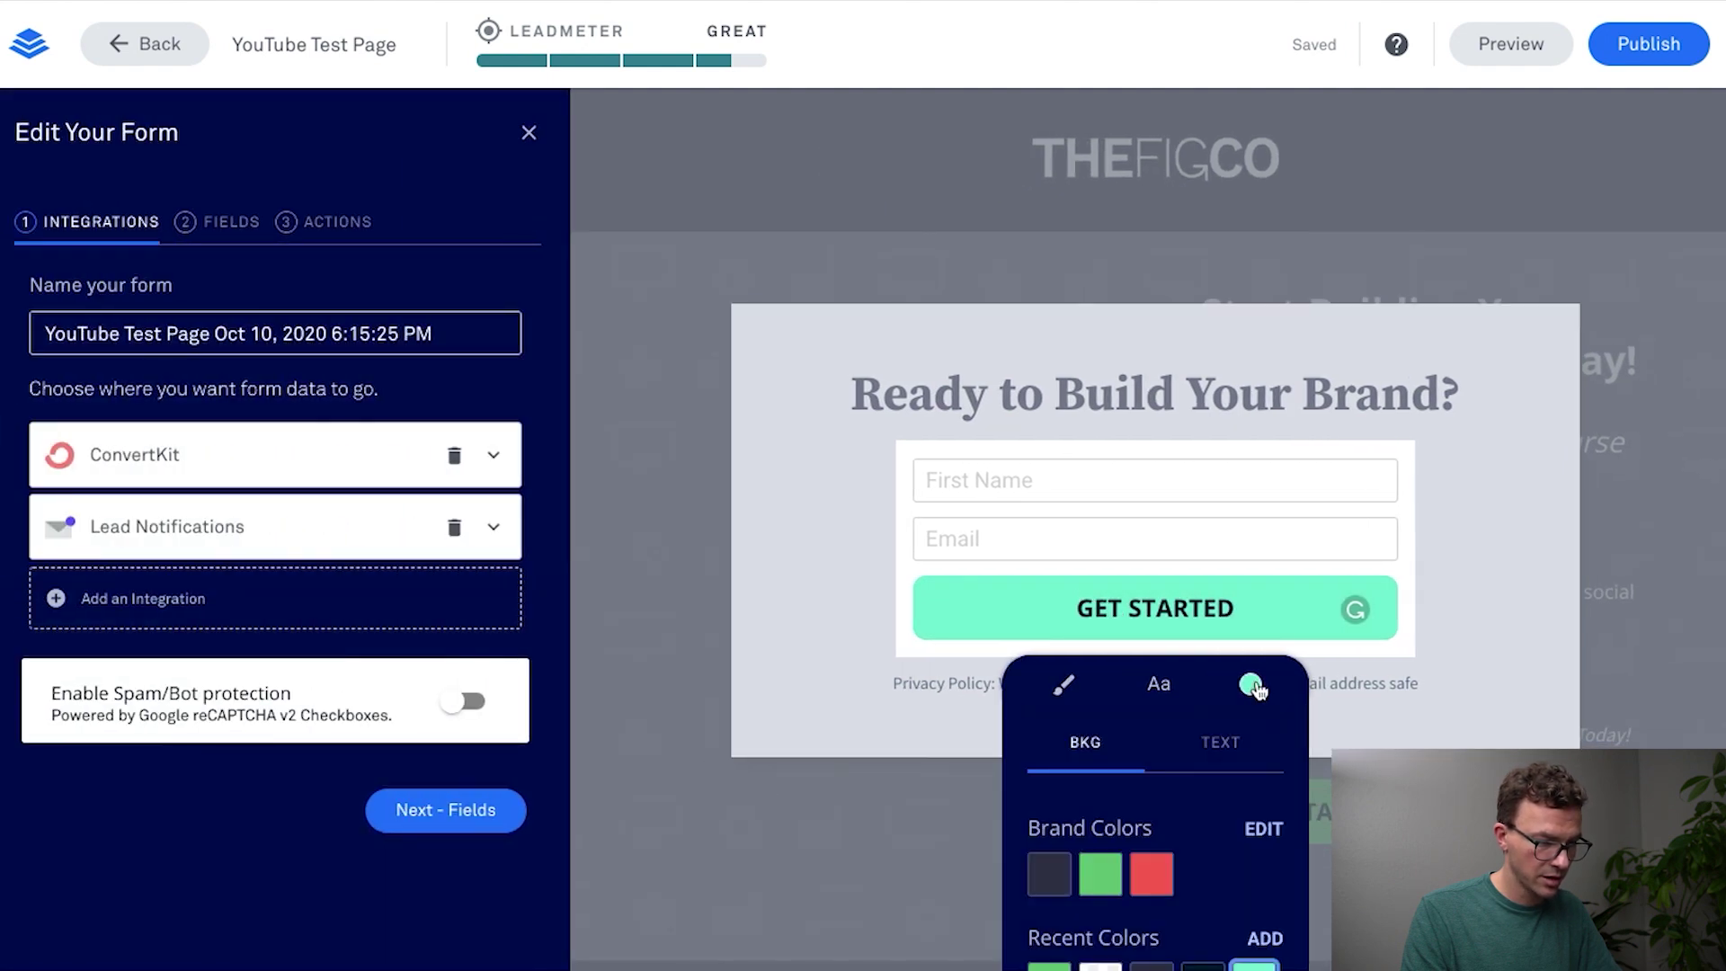
{"action": "left_click", "coordinate": [1104, 868]}
{"action": "left_click", "coordinate": [1517, 570]}
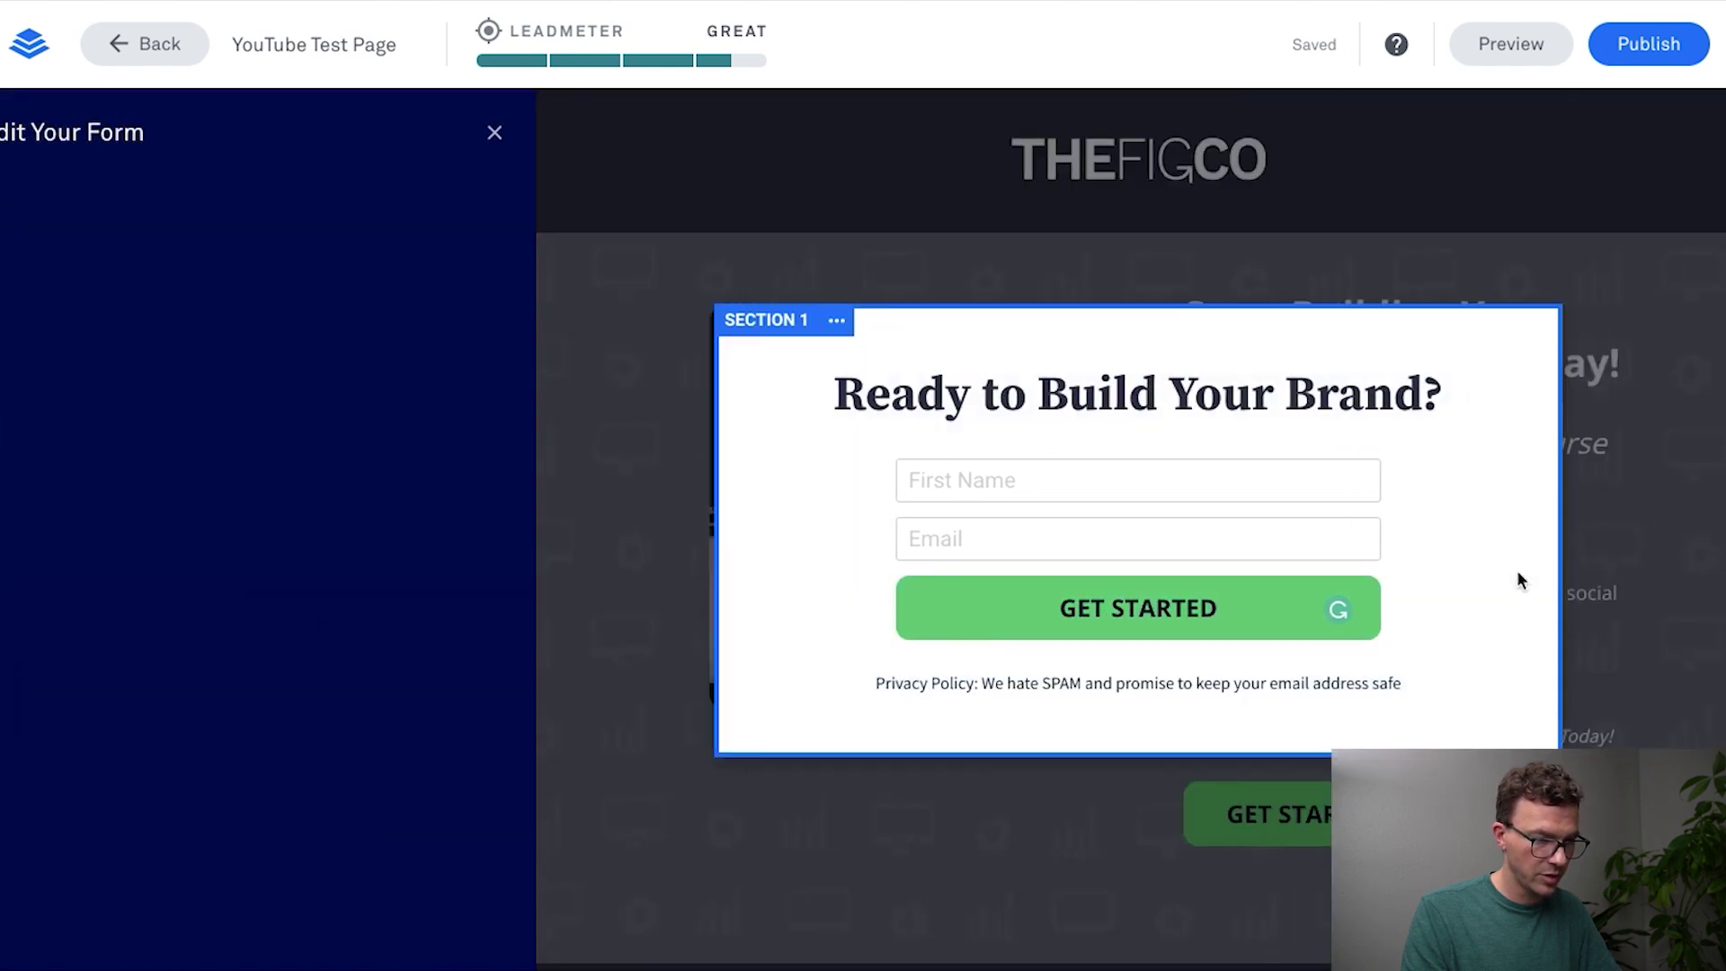
Step: Close the pop-up to return to the main landing page
{"action": "left_click", "coordinate": [210, 352]}
{"action": "scroll", "coordinate": [1167, 481], "scroll_direction": "down", "scroll_amount": 3}
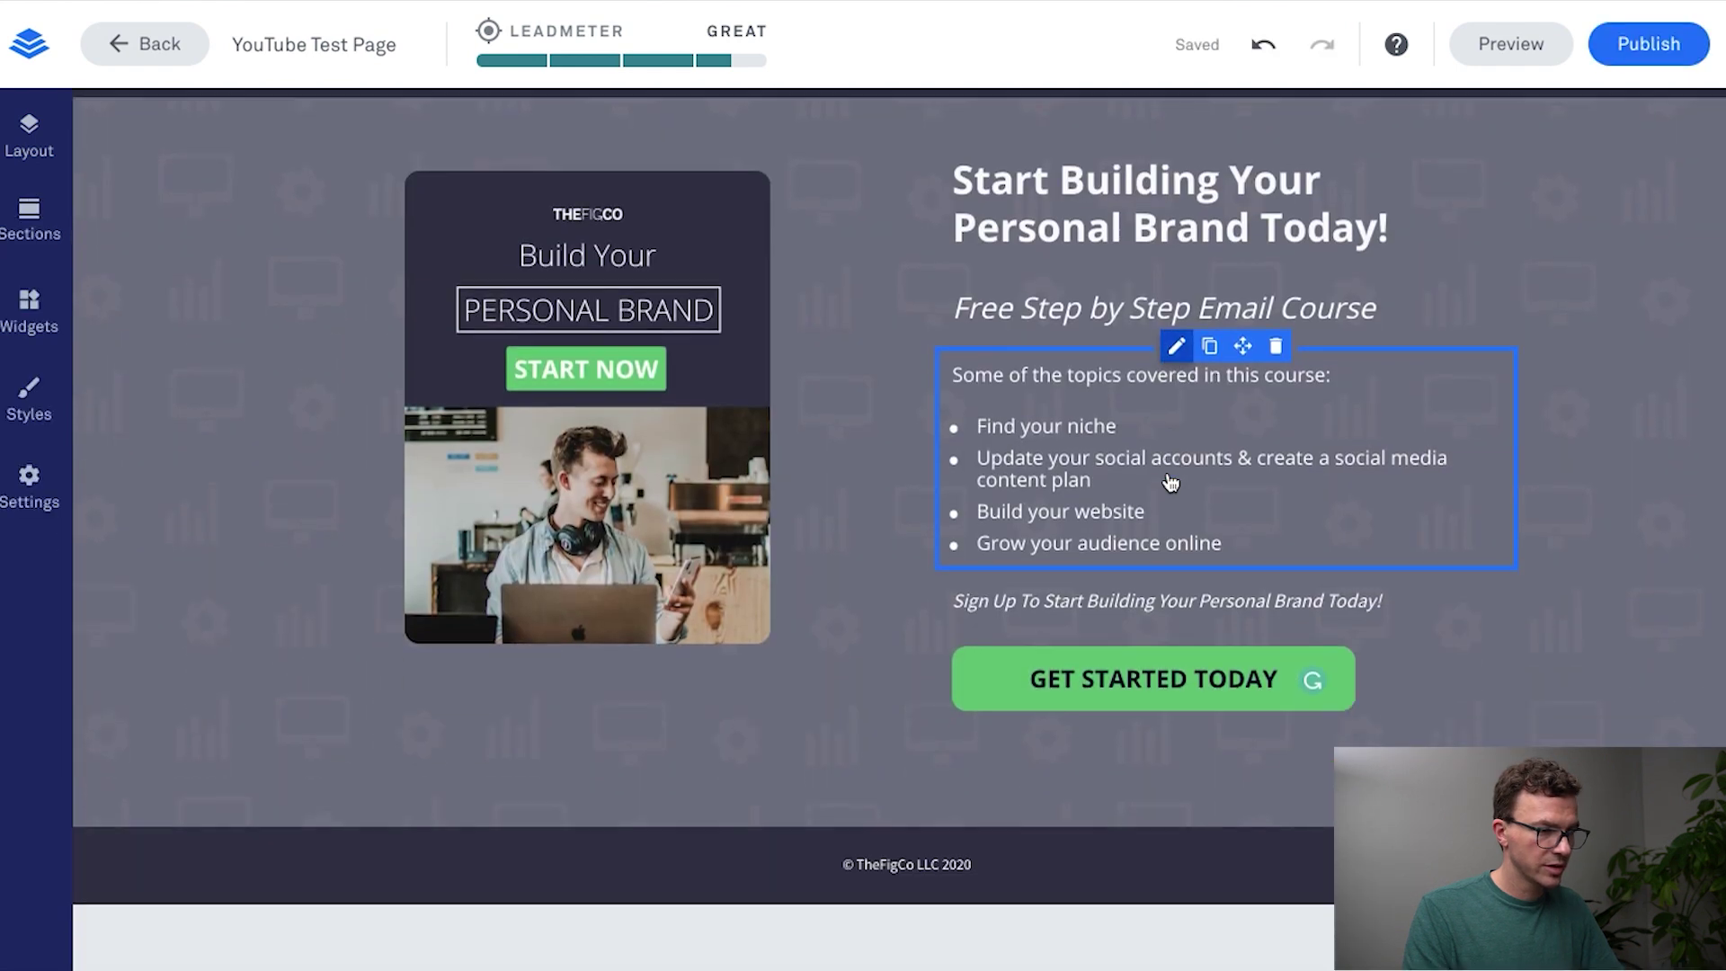
{"action": "scroll", "coordinate": [1167, 476], "scroll_direction": "up", "scroll_amount": 3}
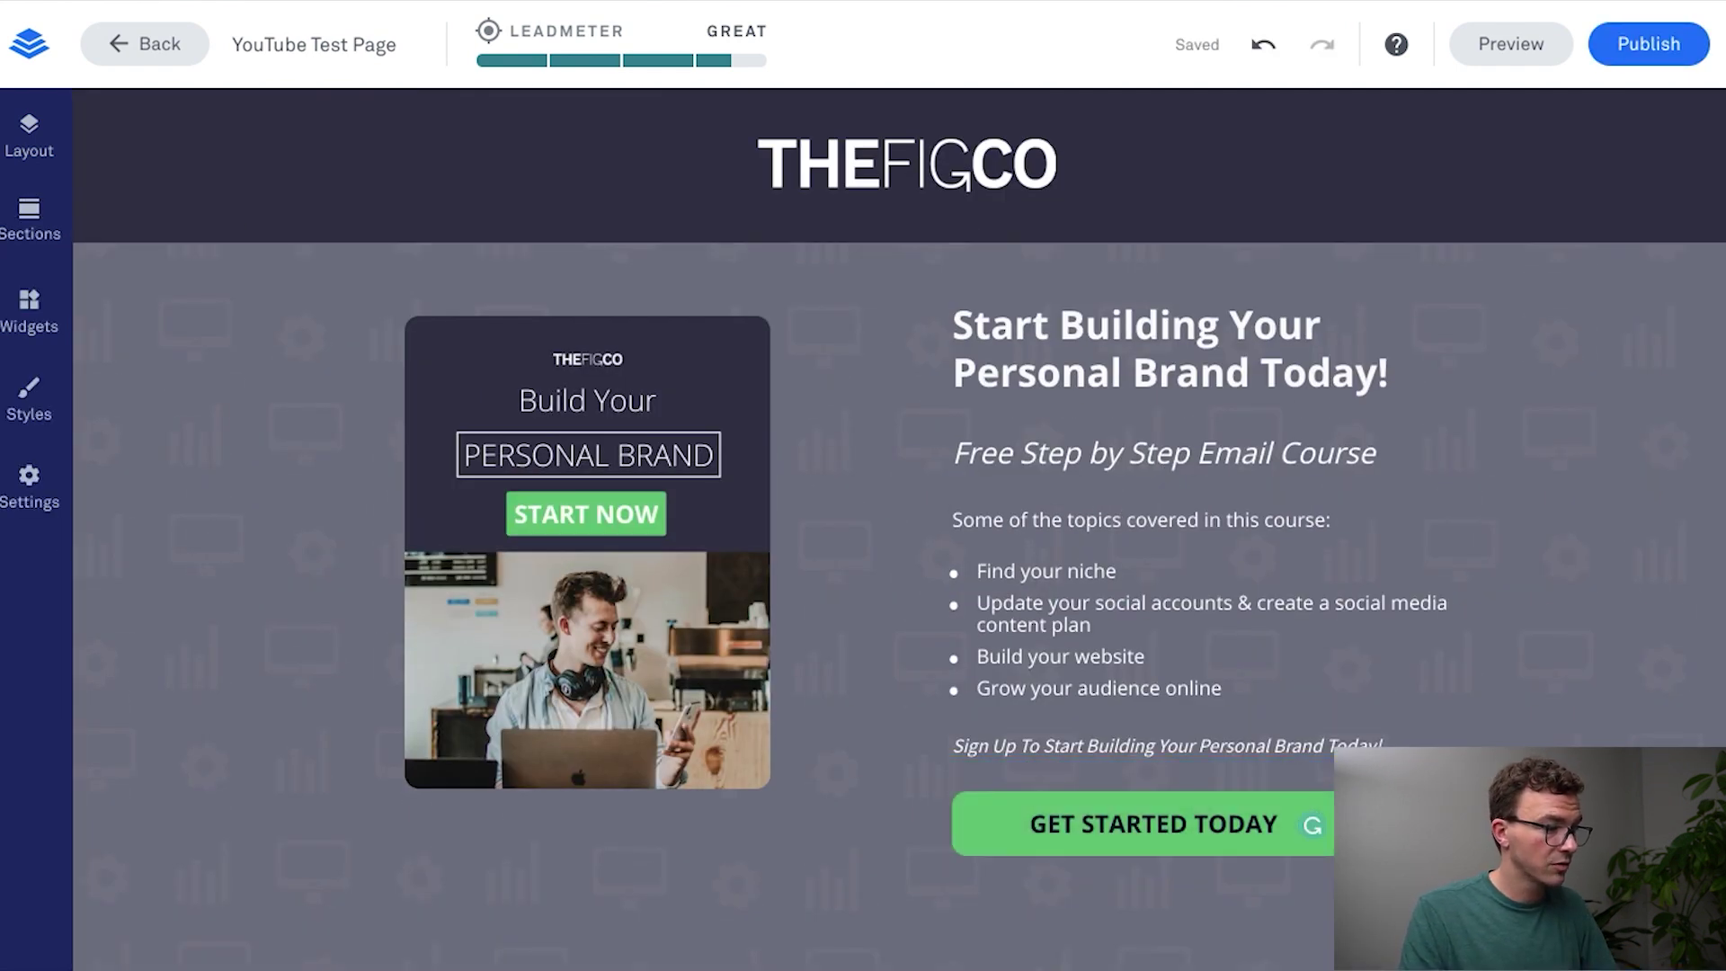
Step: In the SEO settings, edit the page title to start with 'Free Personal Branding Course'
{"action": "left_click", "coordinate": [47, 490]}
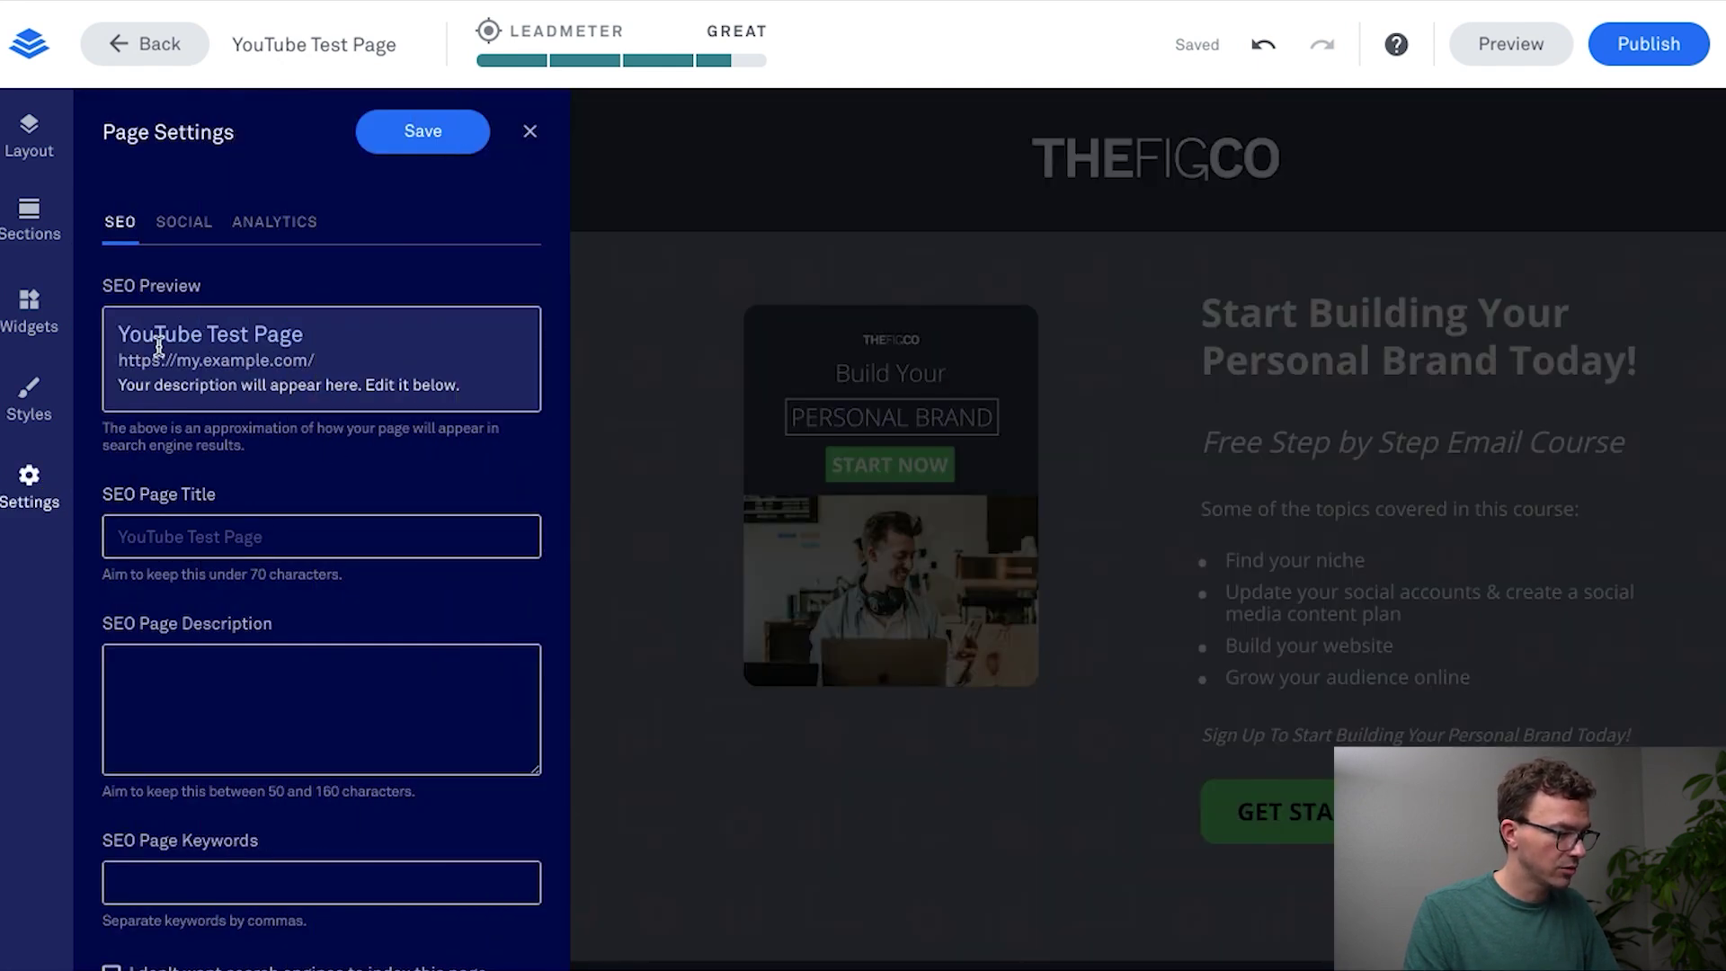
{"action": "left_click", "coordinate": [251, 538]}
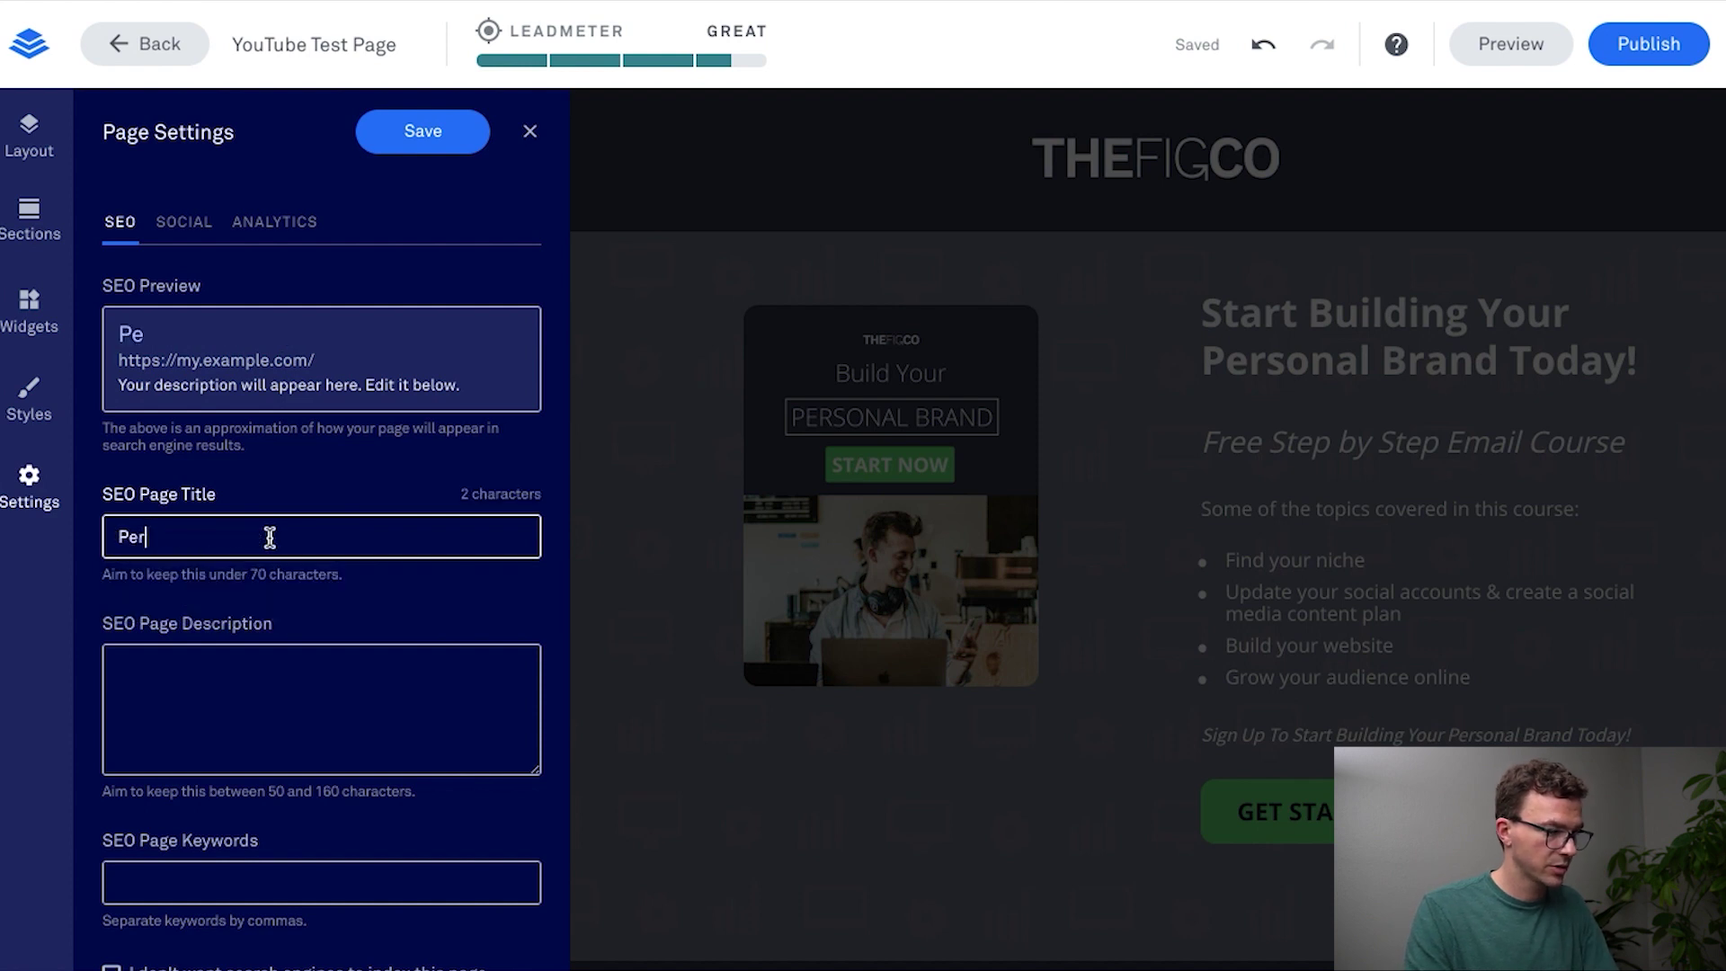
{"action": "type", "text": "onal Bradn"}
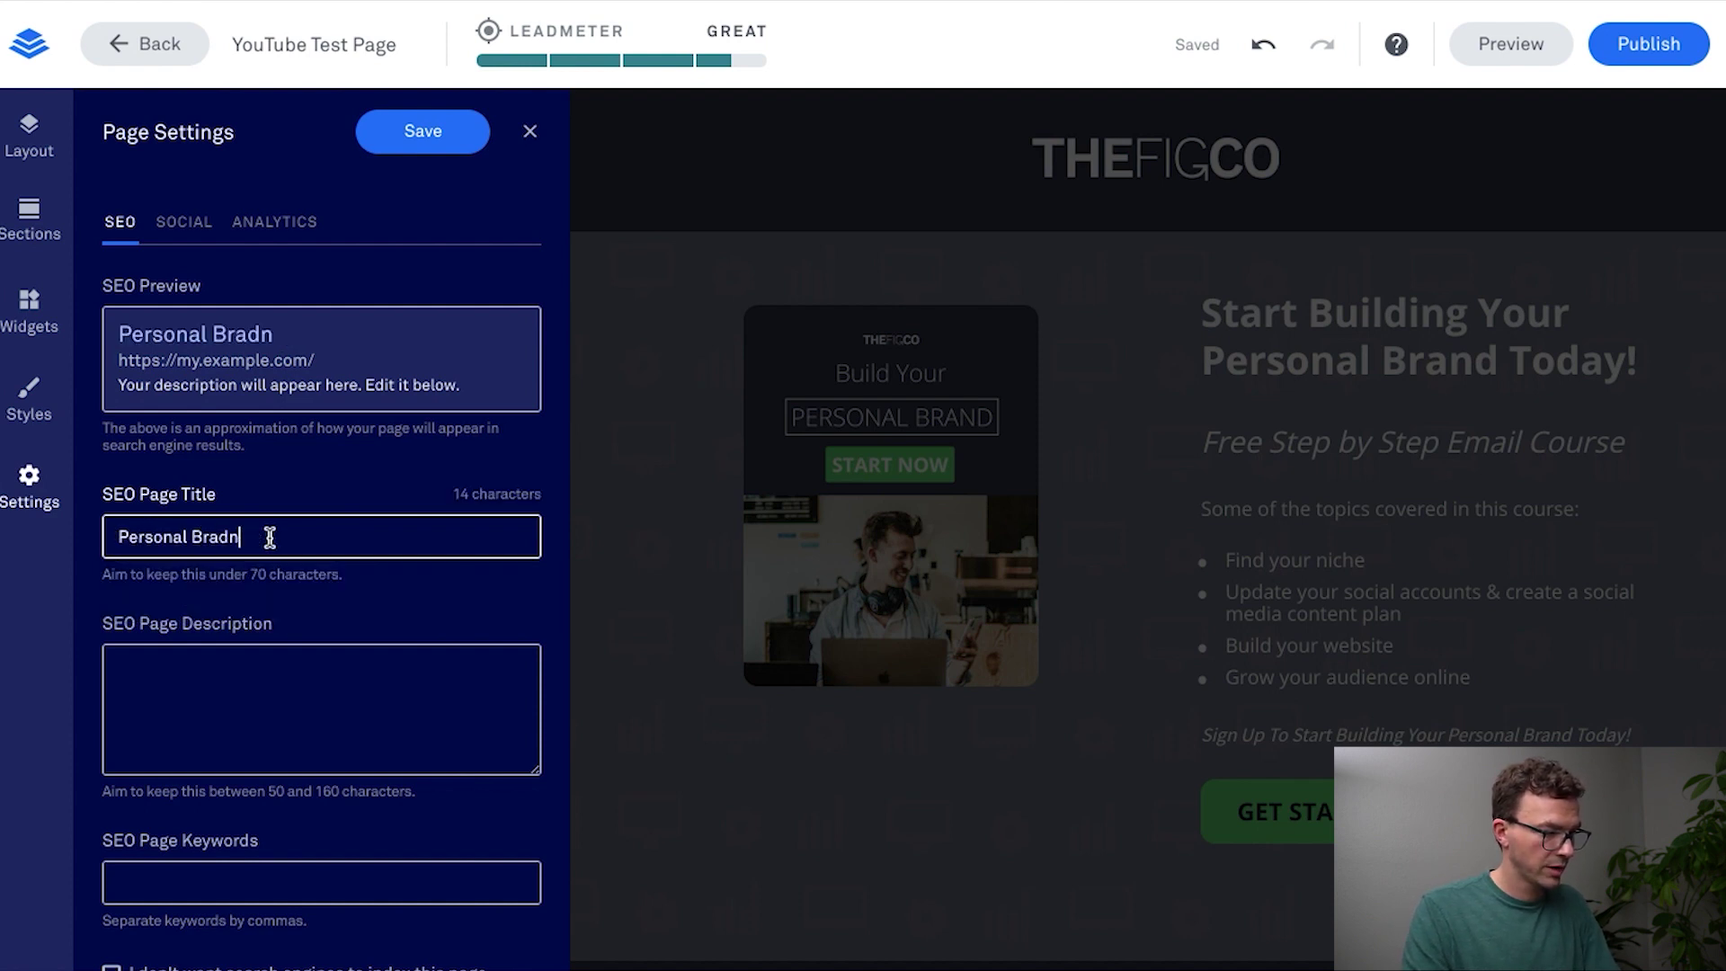
{"action": "key", "text": "BackSpace"}
{"action": "key", "text": "BackSpace"}
{"action": "type", "text": "nd"}
{"action": "key", "text": "Home"}
{"action": "type", "text": "Free"}
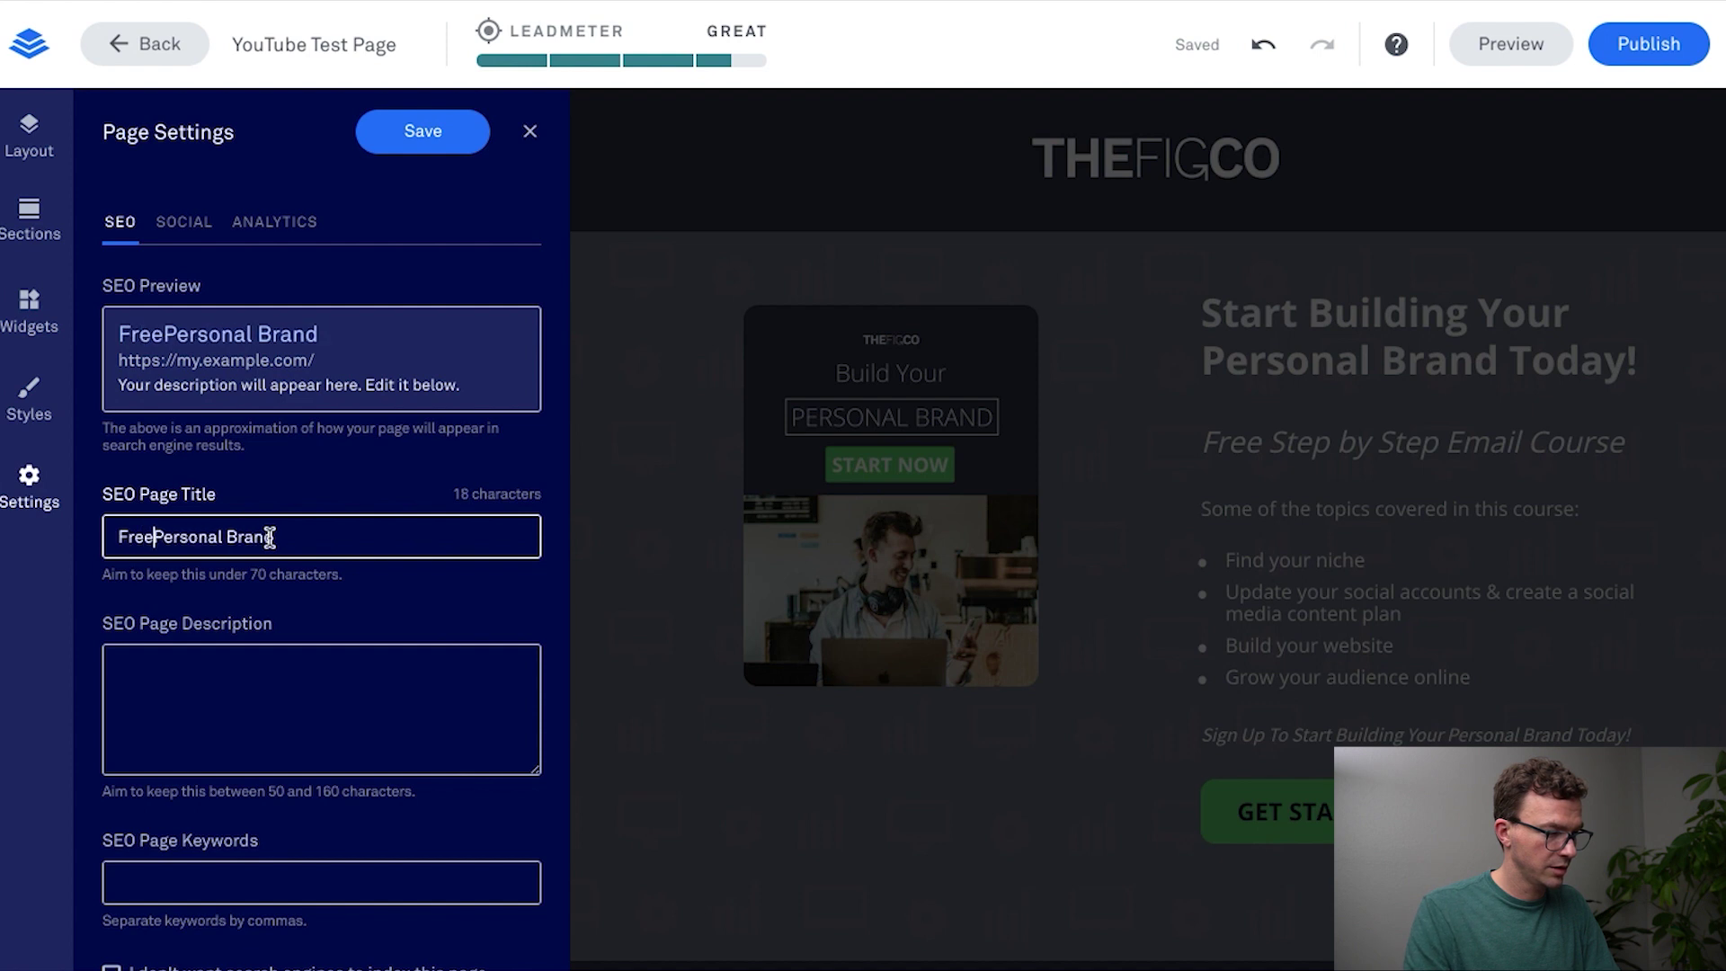
{"action": "type", "text": " Personal Brand"}
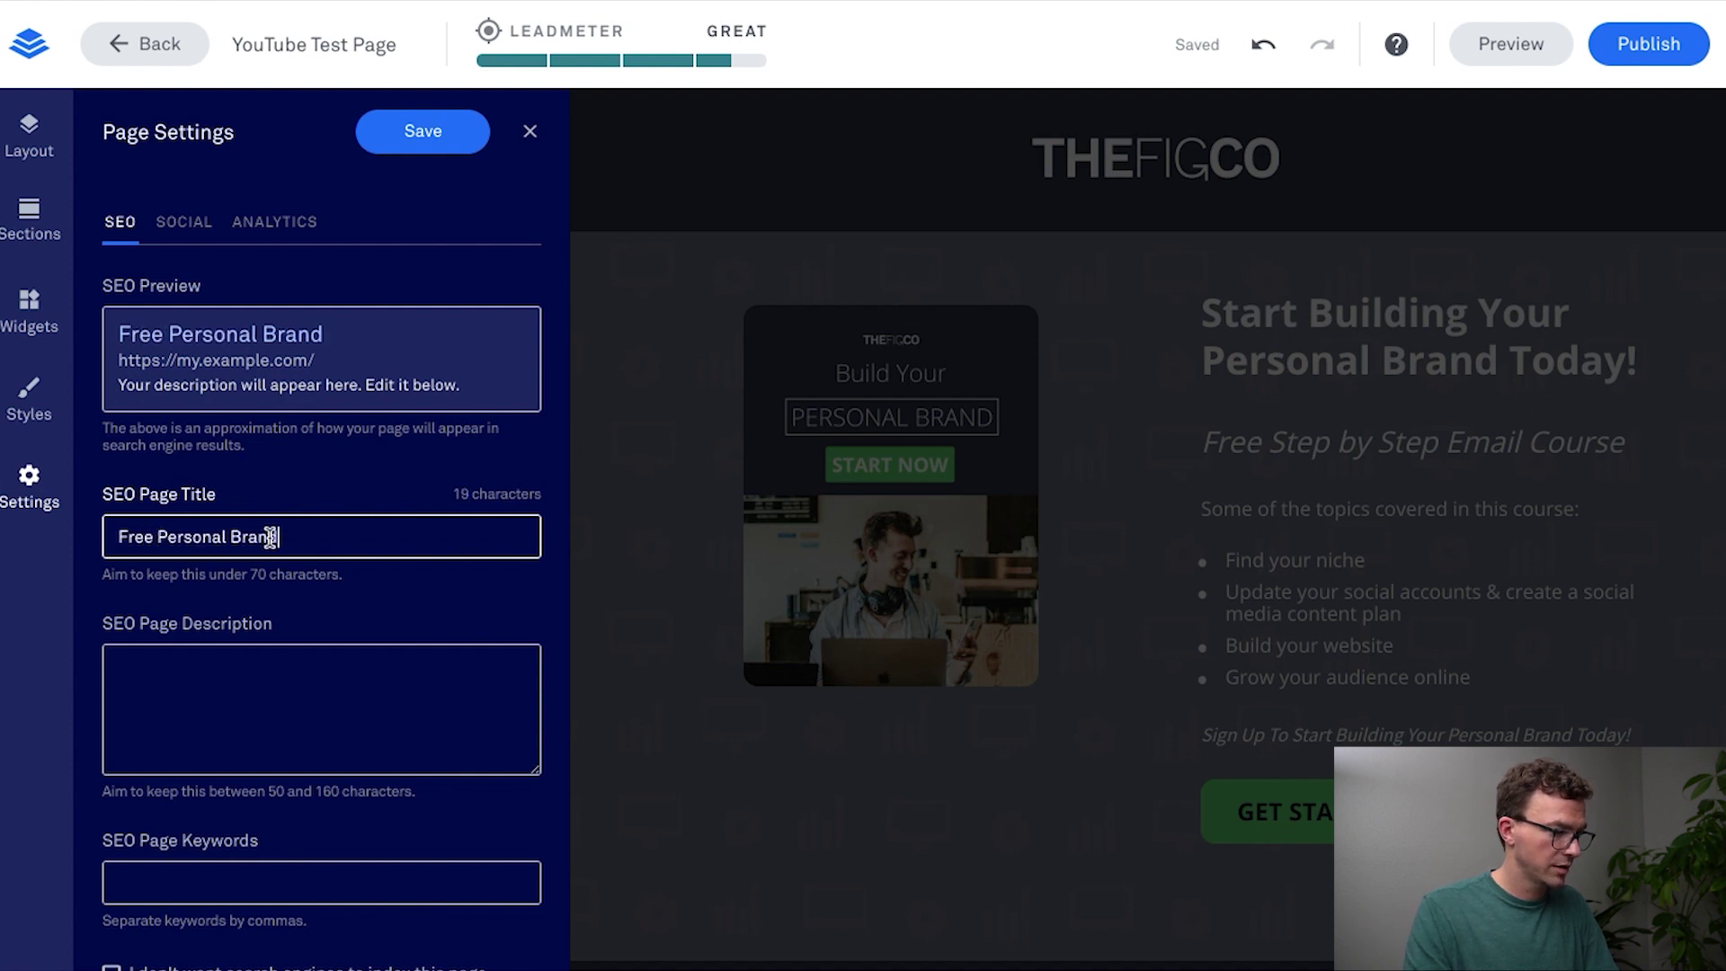
{"action": "type", "text": "ing Course"}
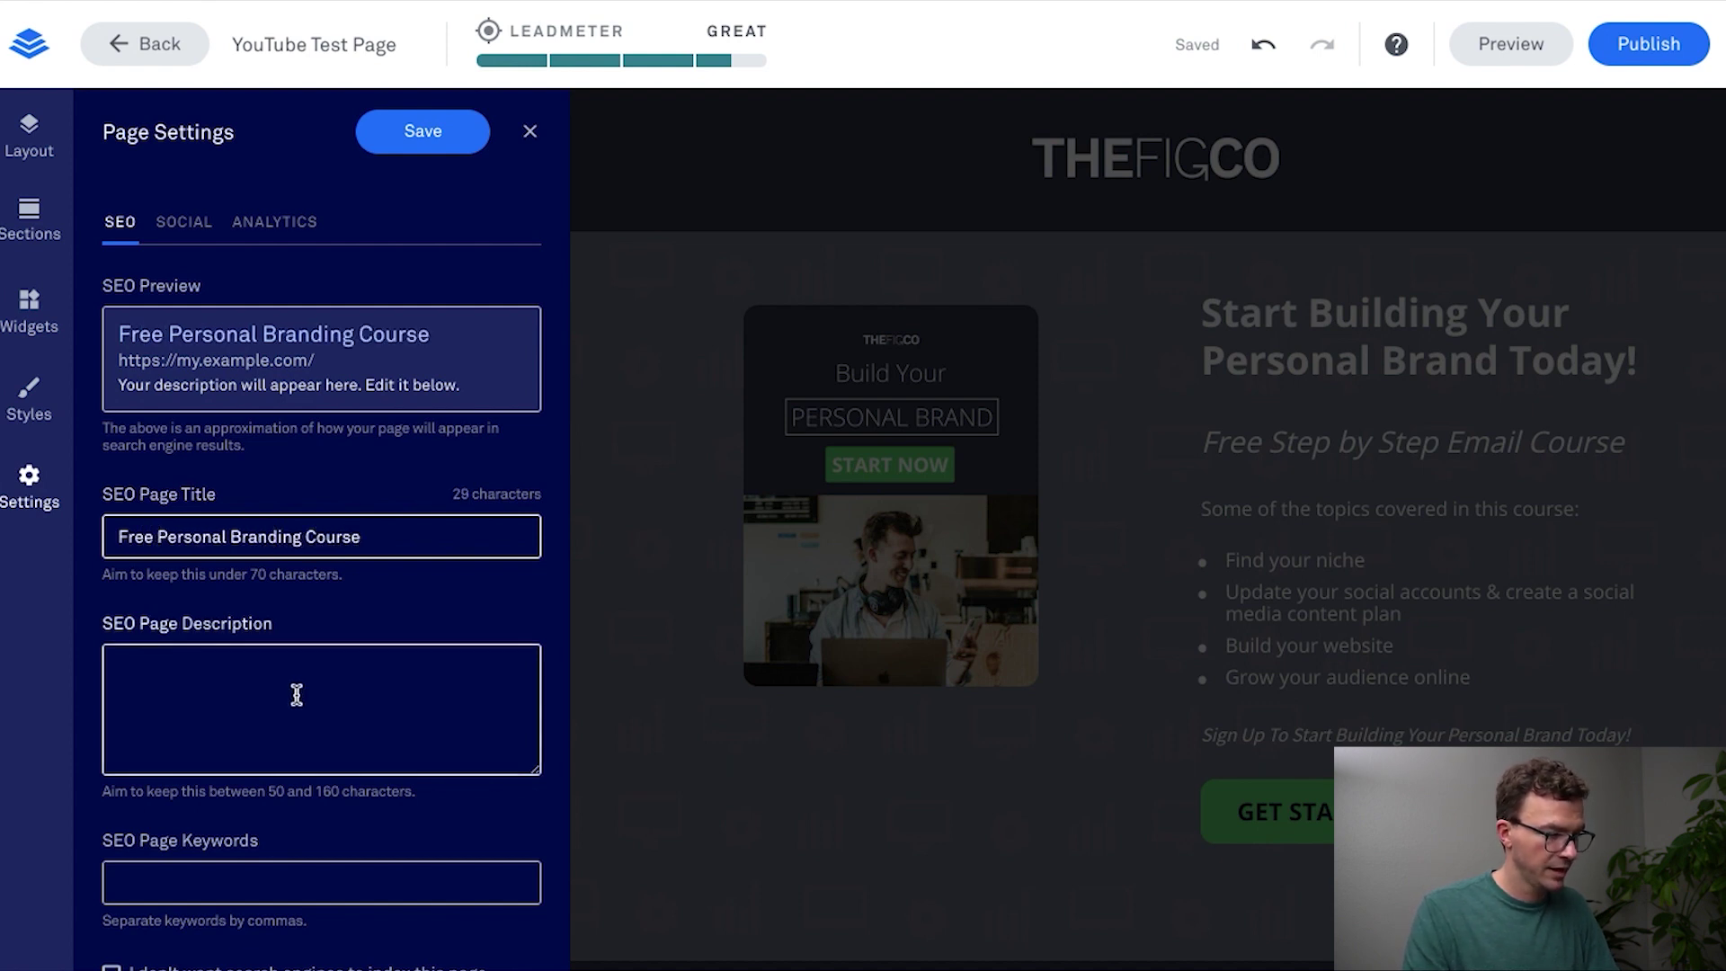
{"action": "scroll", "coordinate": [317, 692], "scroll_direction": "down", "scroll_amount": 1}
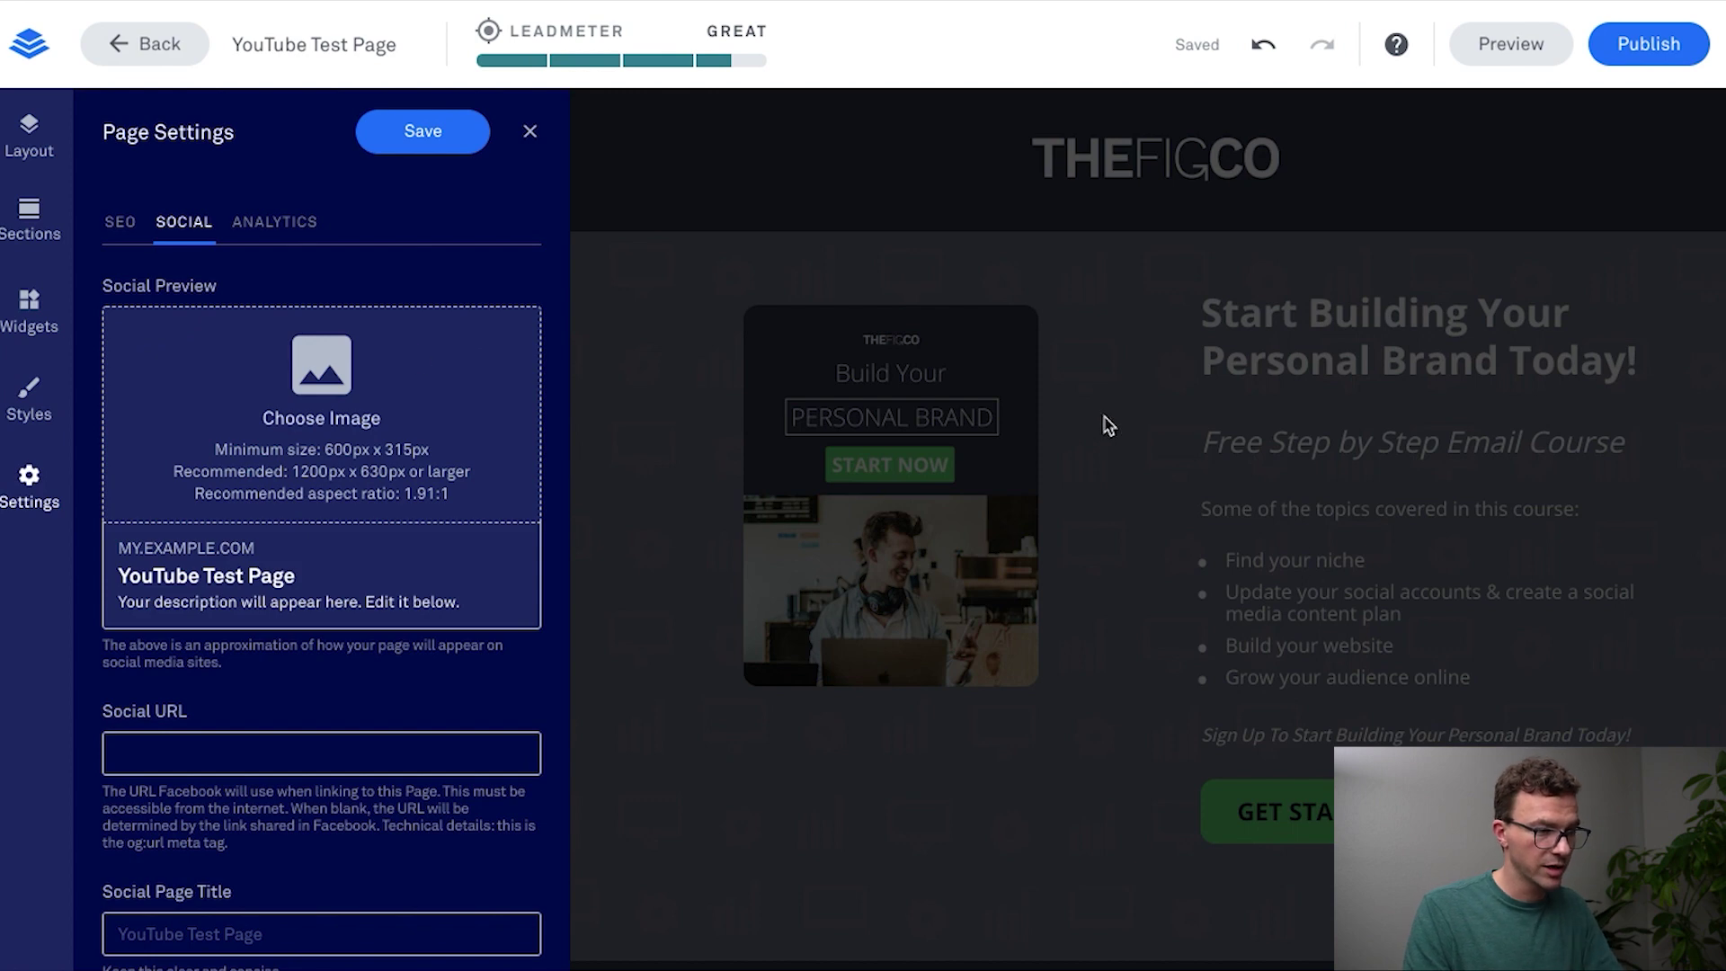
Step: Upload Personal Brand Social Share Image.png from Finder and insert it as the social preview
{"action": "left_click", "coordinate": [324, 369]}
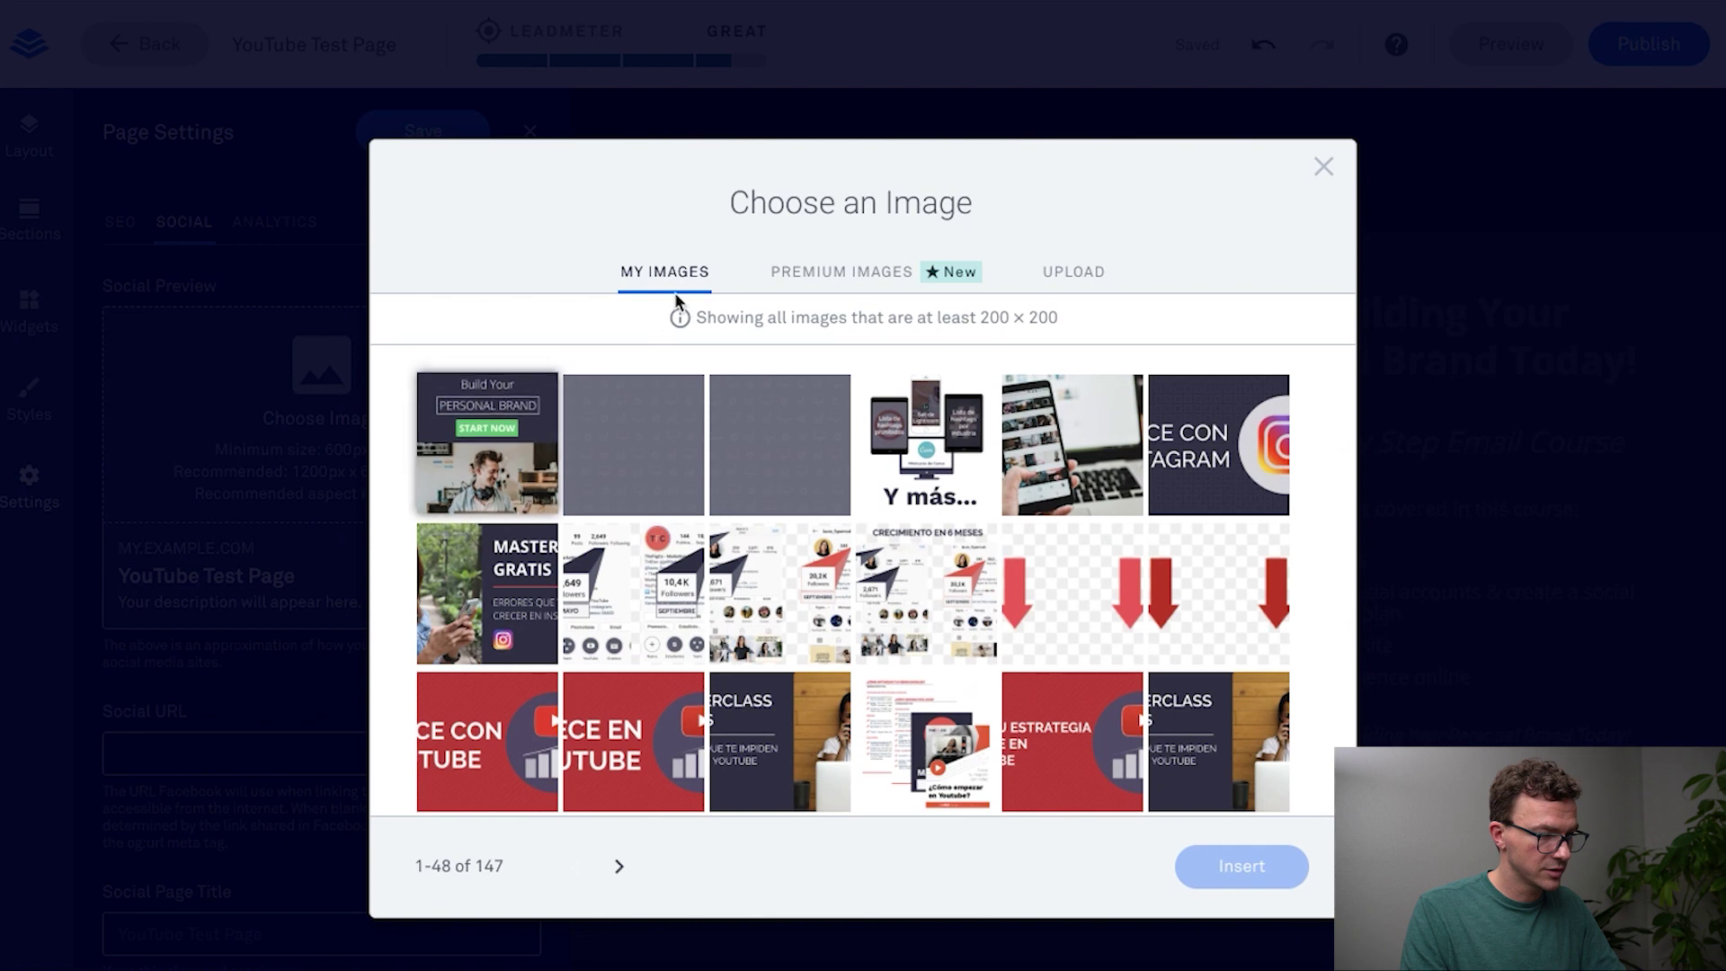
{"action": "left_click", "coordinate": [1082, 274]}
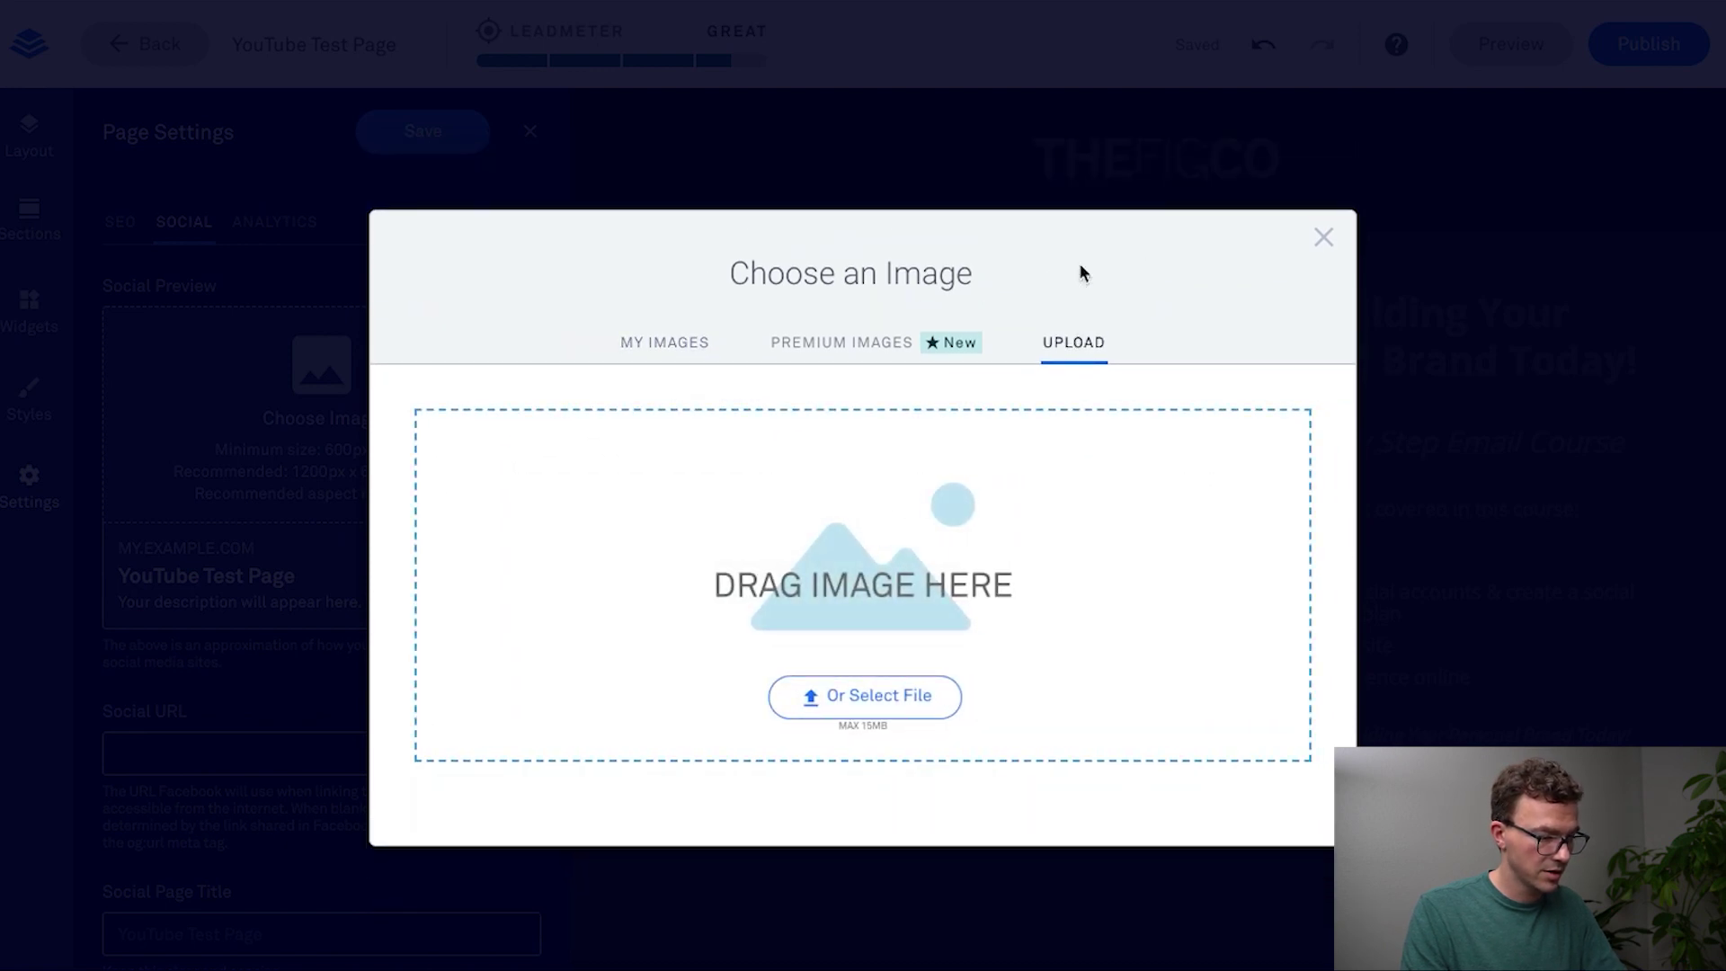
{"action": "key", "text": "super+Tab"}
{"action": "key", "text": "super+Tab"}
{"action": "key", "text": "super+Tab"}
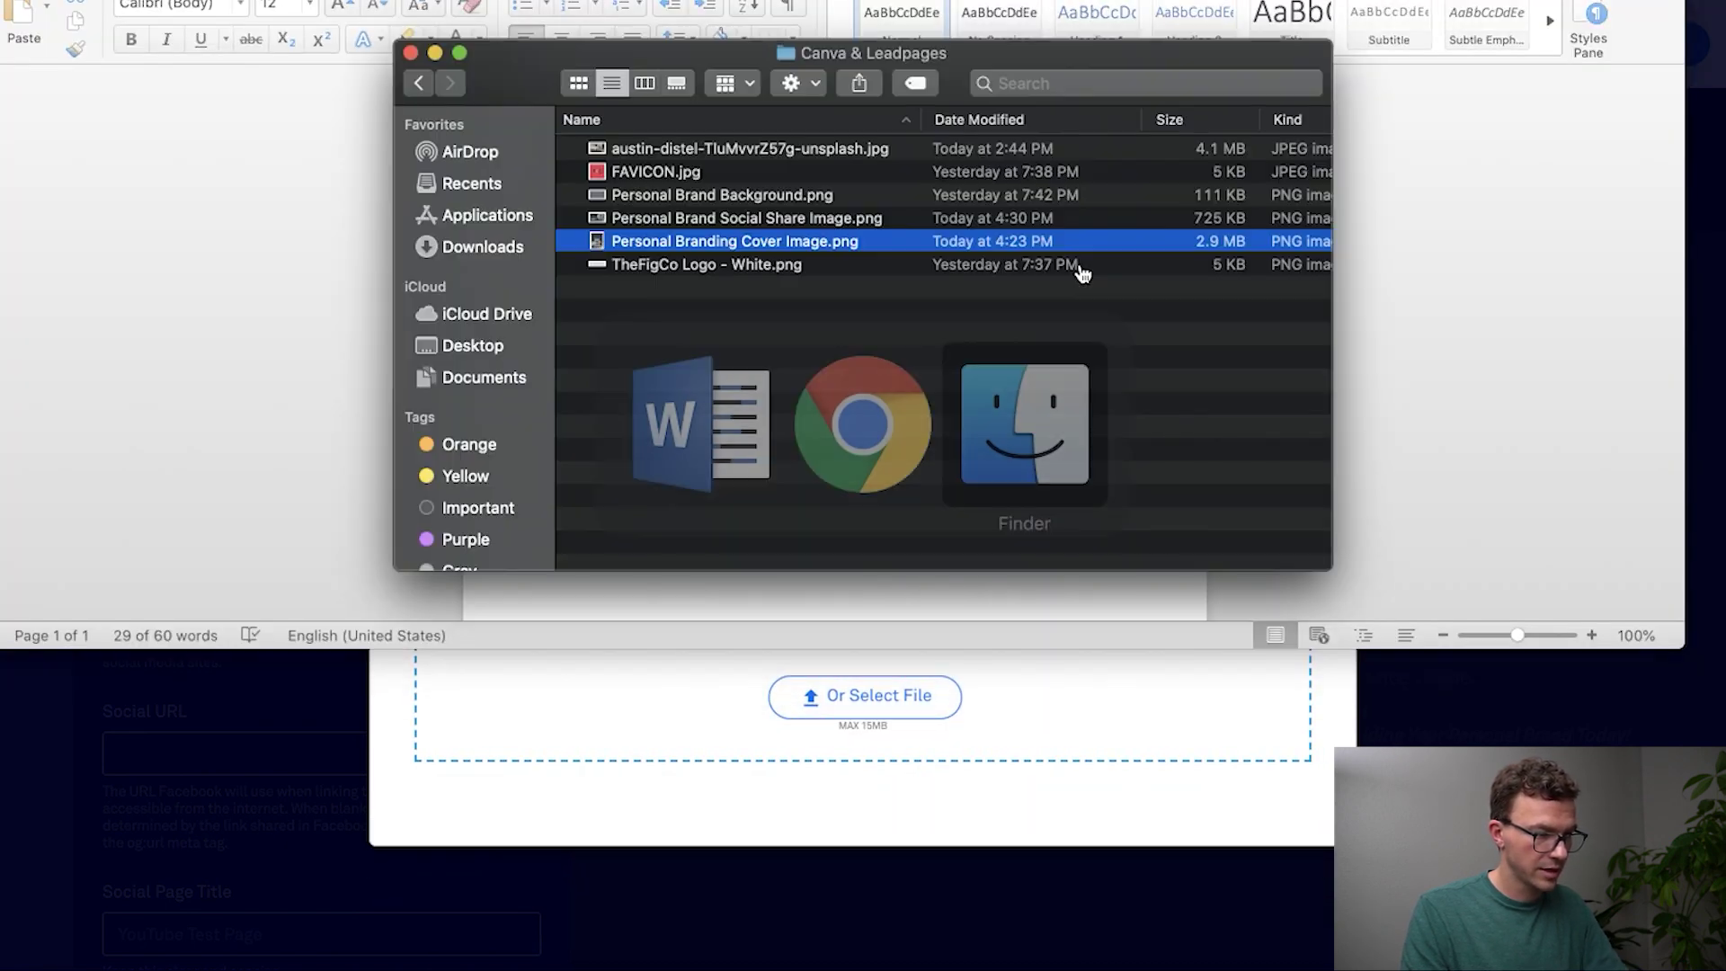
{"action": "left_click", "coordinate": [716, 220]}
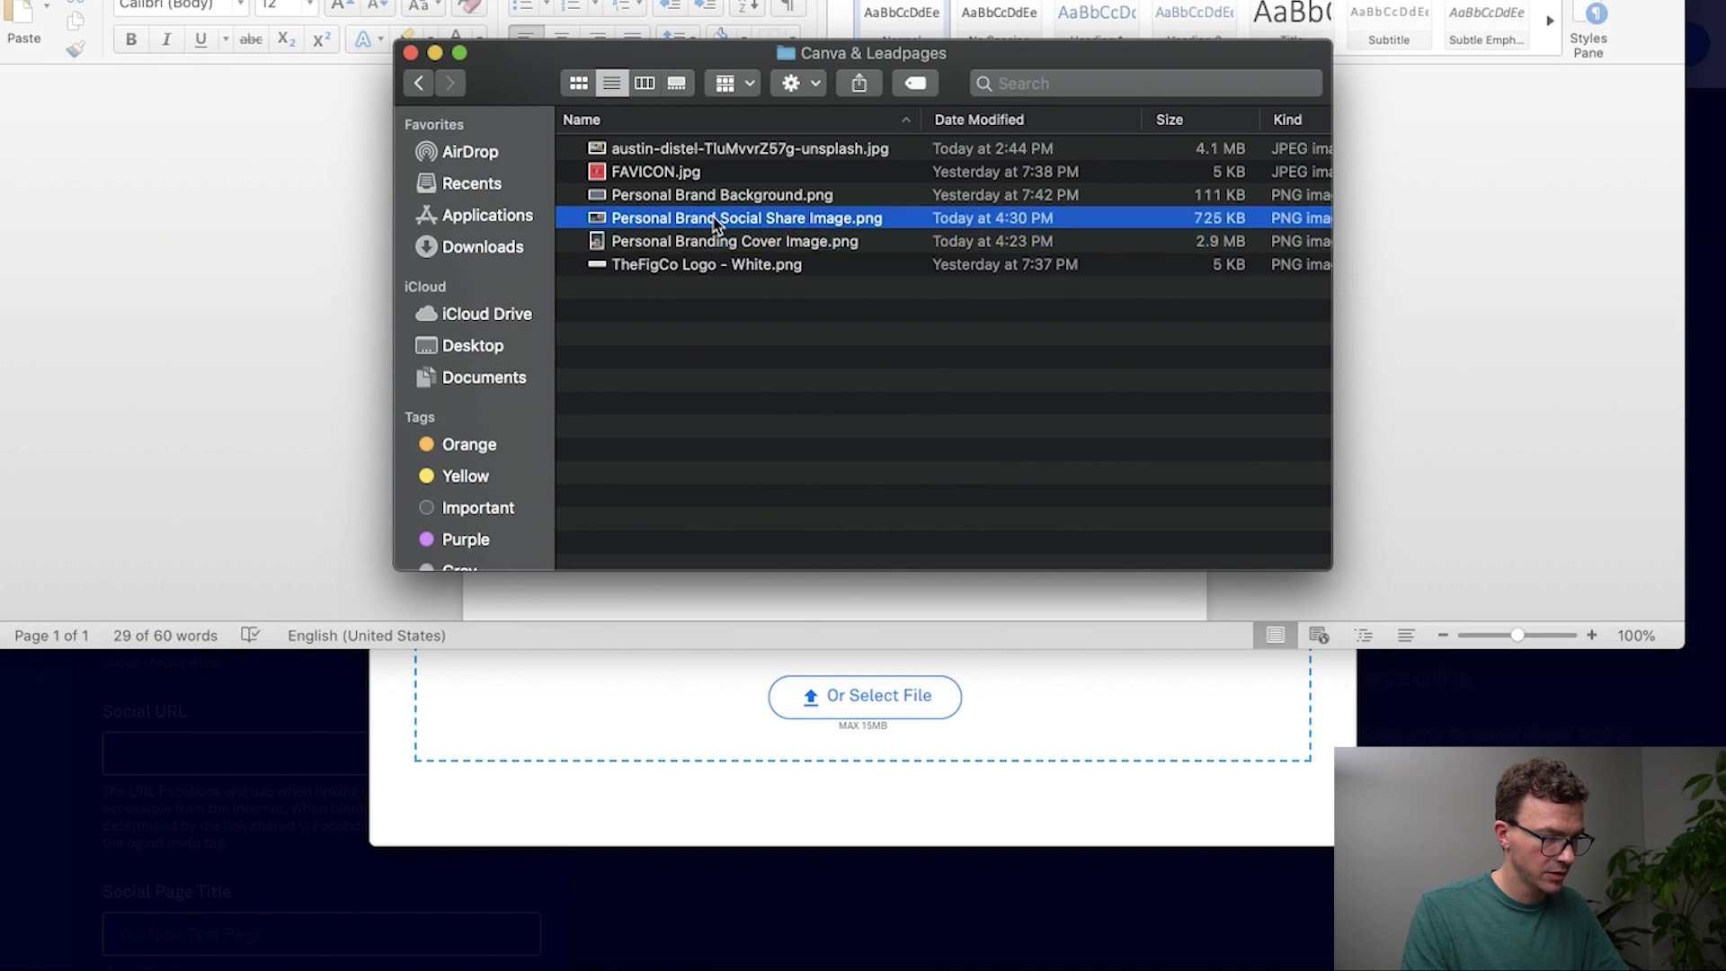
{"action": "left_click_drag", "start_coordinate": [717, 222], "coordinate": [1033, 698]}
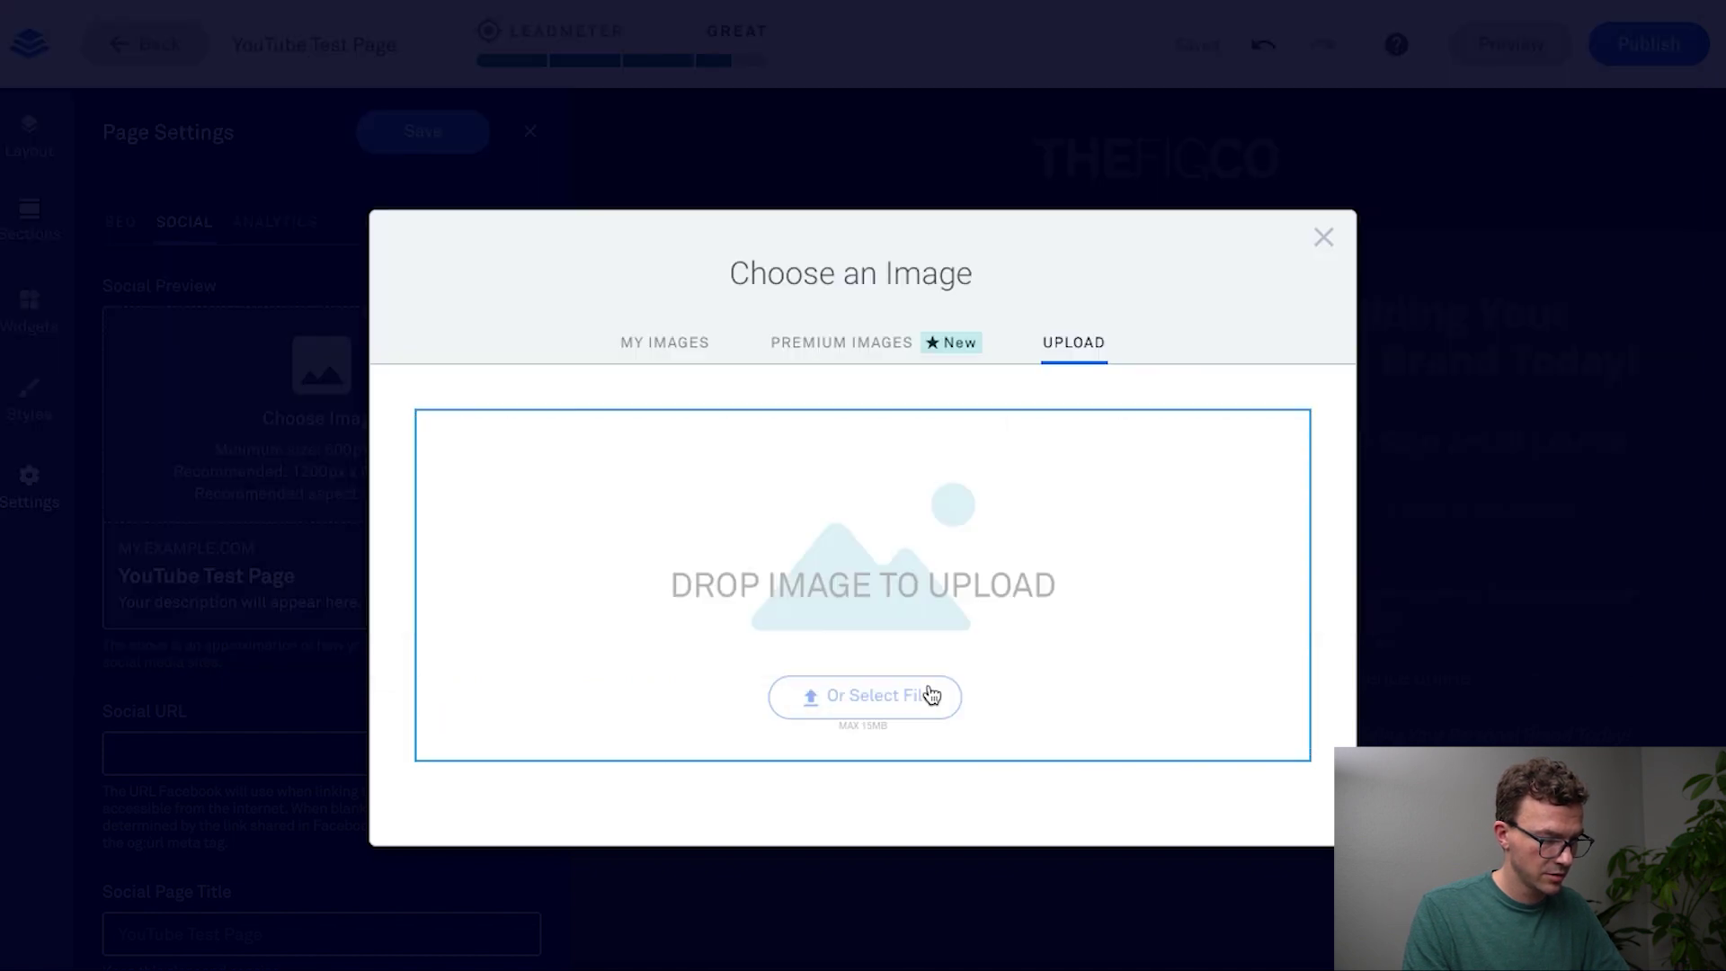
{"action": "left_click_drag", "start_coordinate": [1147, 675], "coordinate": [1147, 677]}
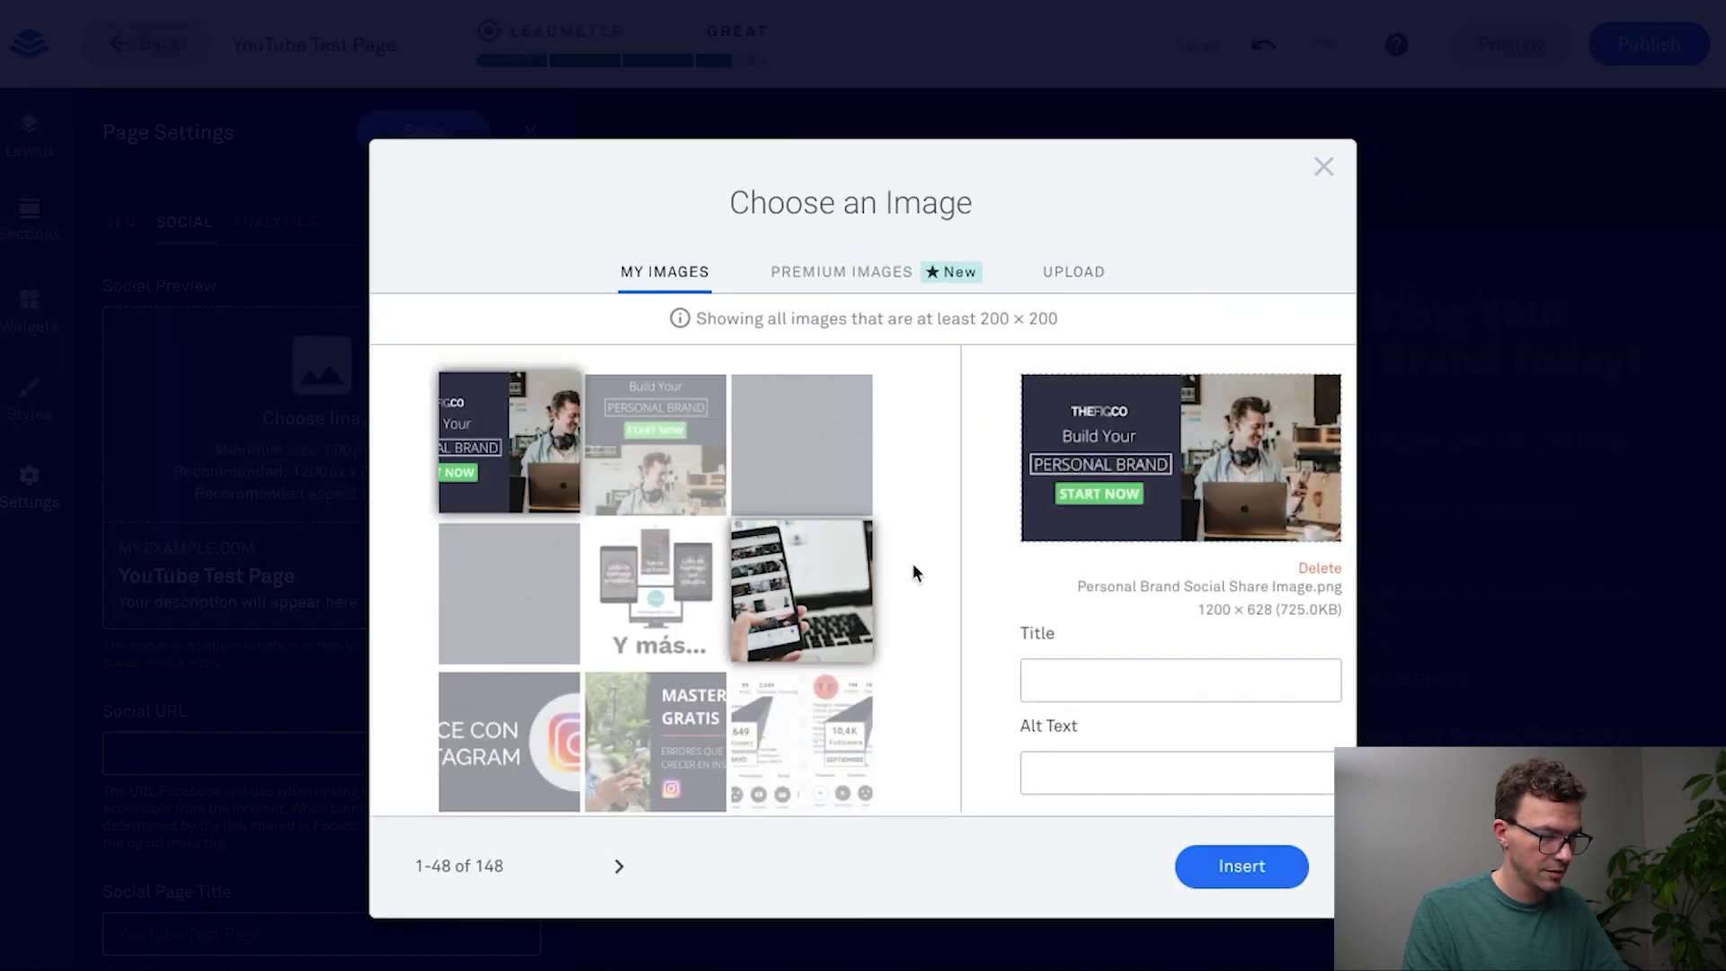
{"action": "left_click", "coordinate": [1261, 866]}
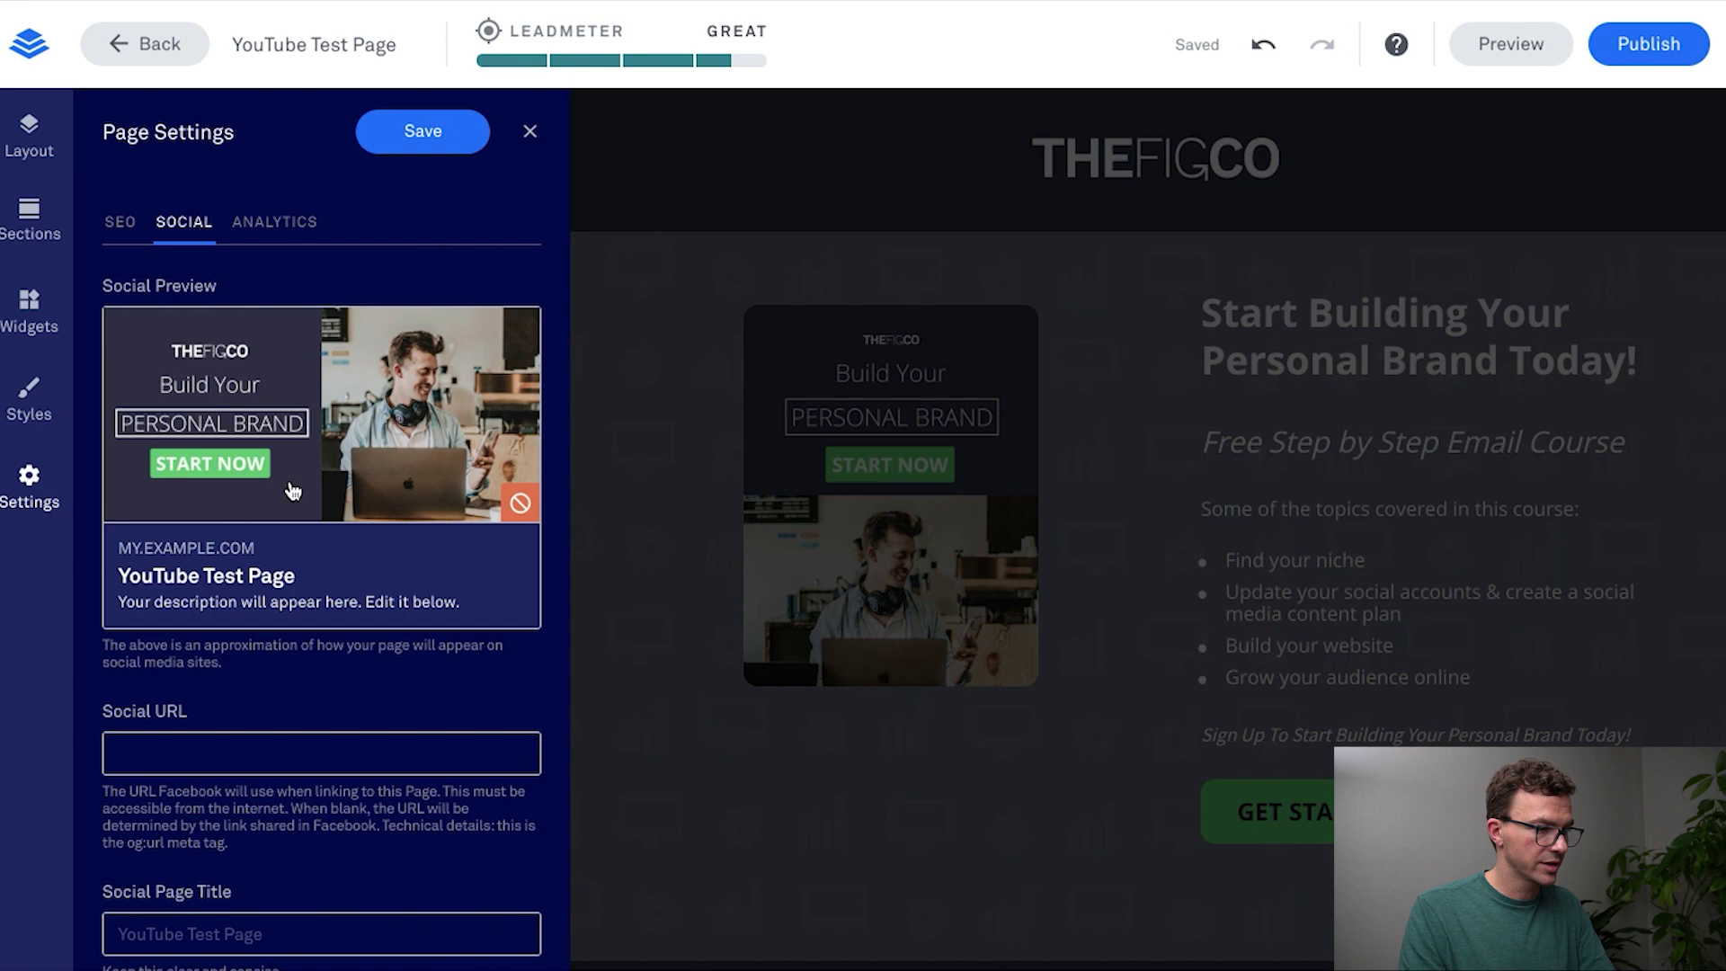
Step: Save the page settings
{"action": "scroll", "coordinate": [351, 625], "scroll_direction": "down", "scroll_amount": 4}
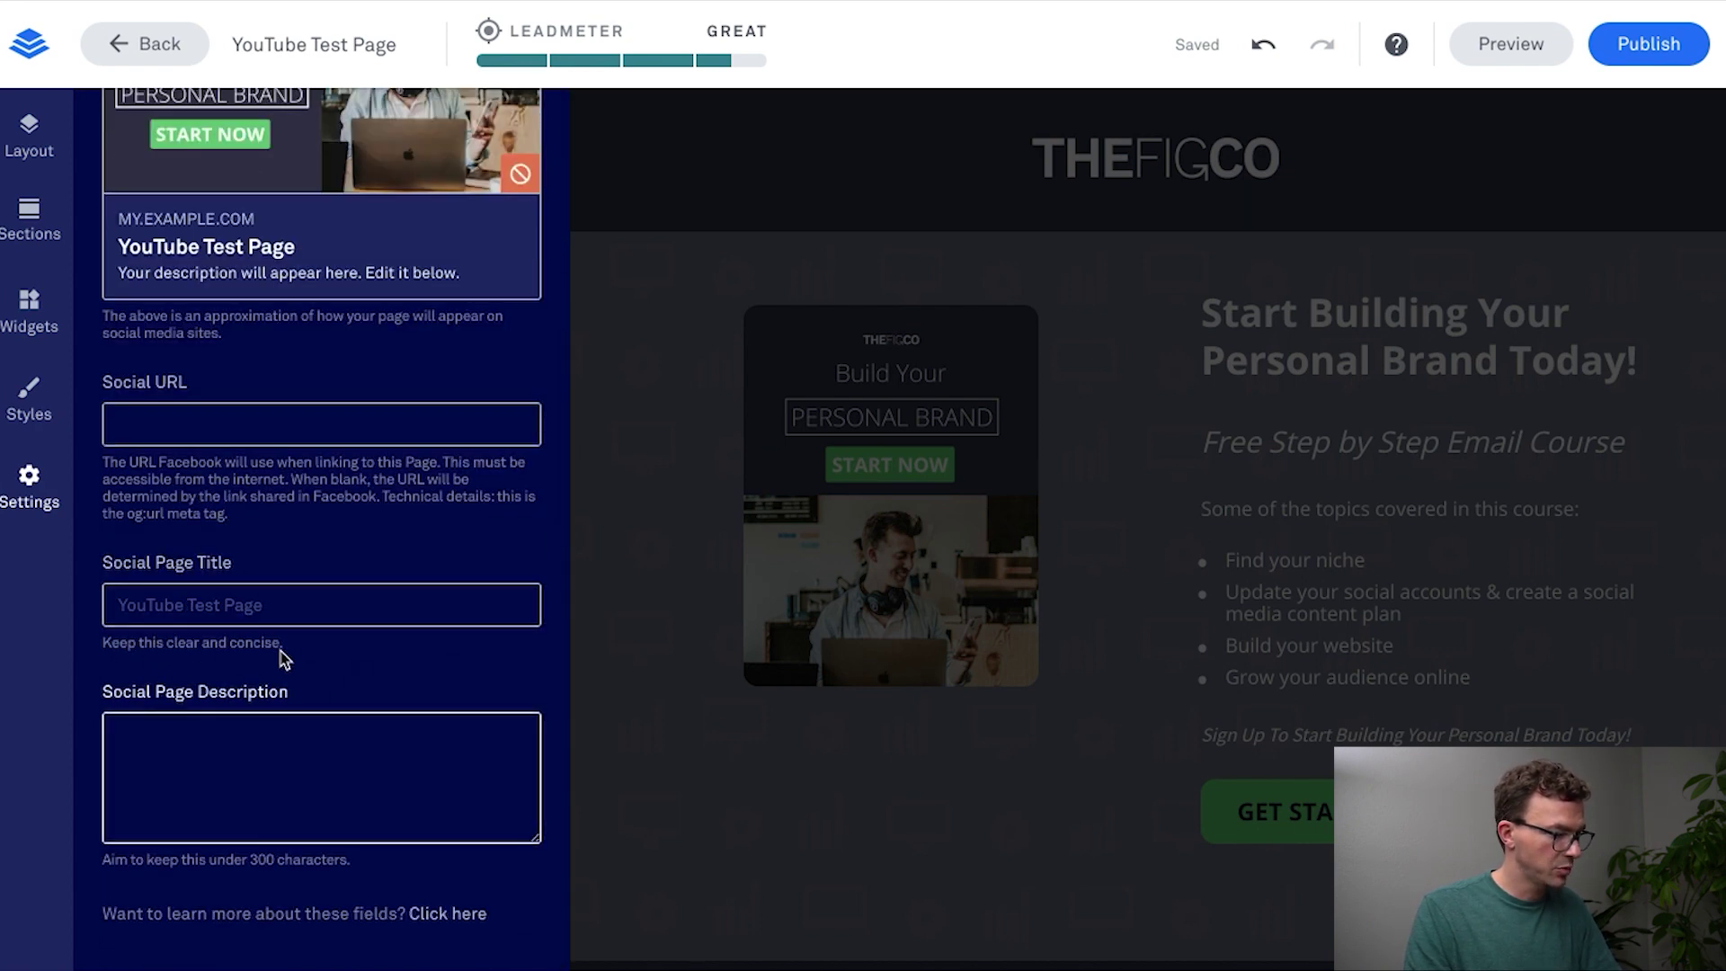
{"action": "scroll", "coordinate": [328, 648], "scroll_direction": "up", "scroll_amount": 4}
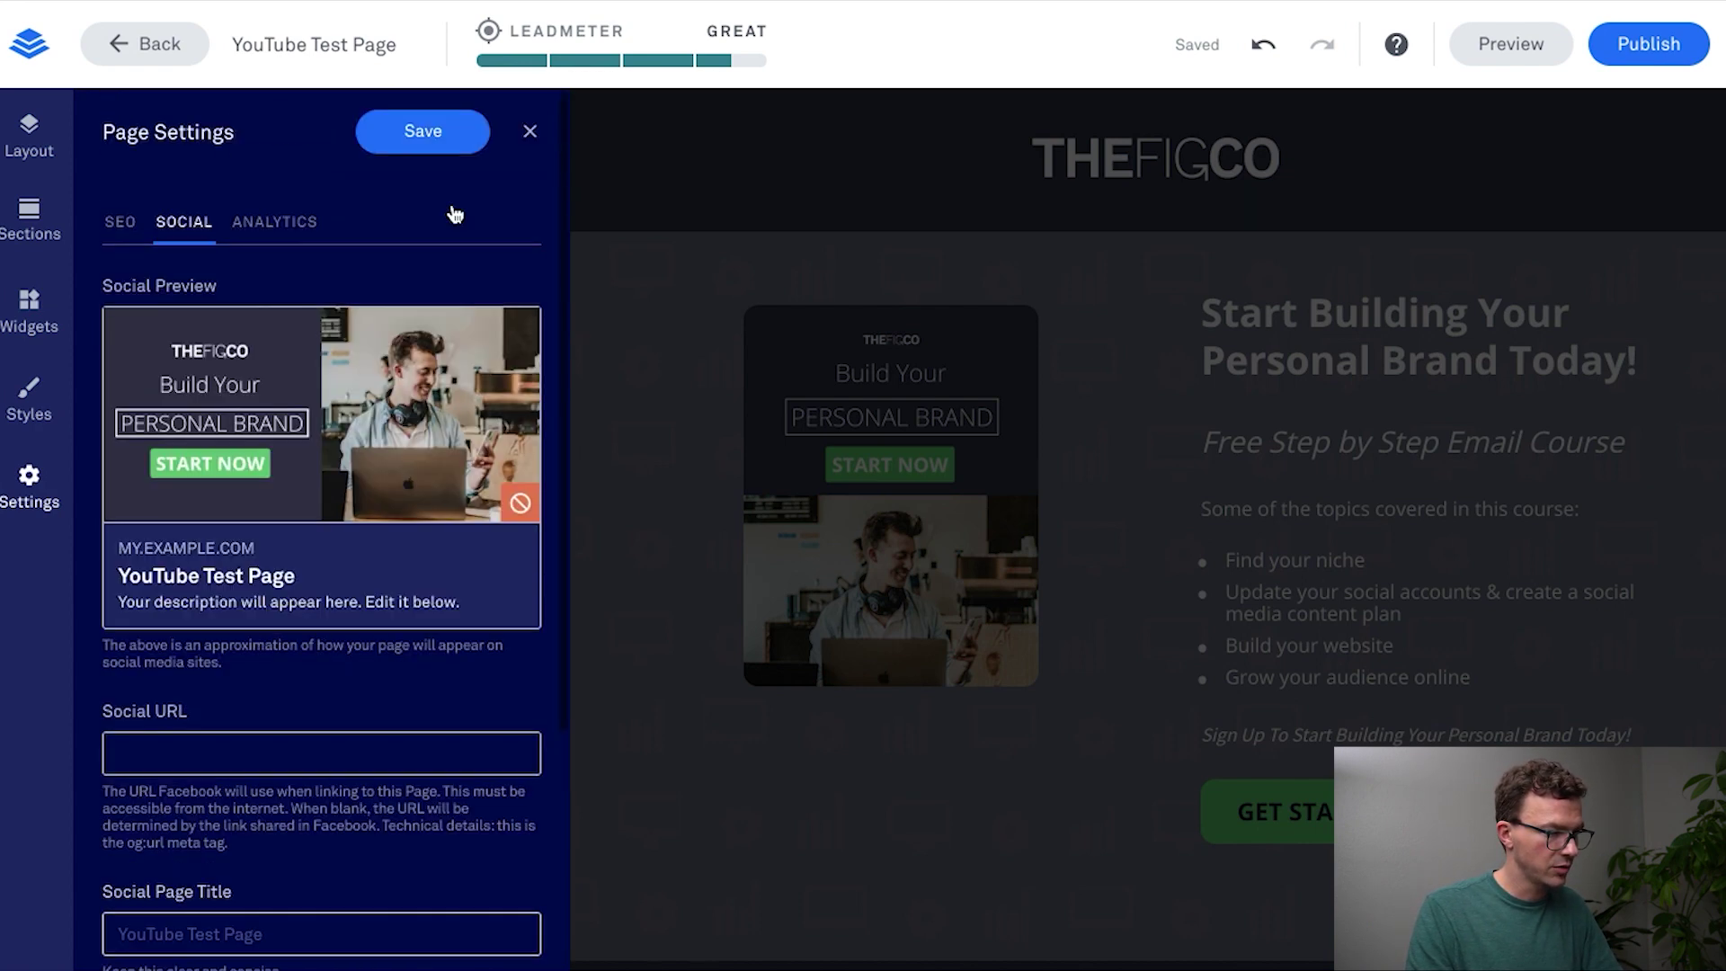
{"action": "left_click", "coordinate": [417, 144]}
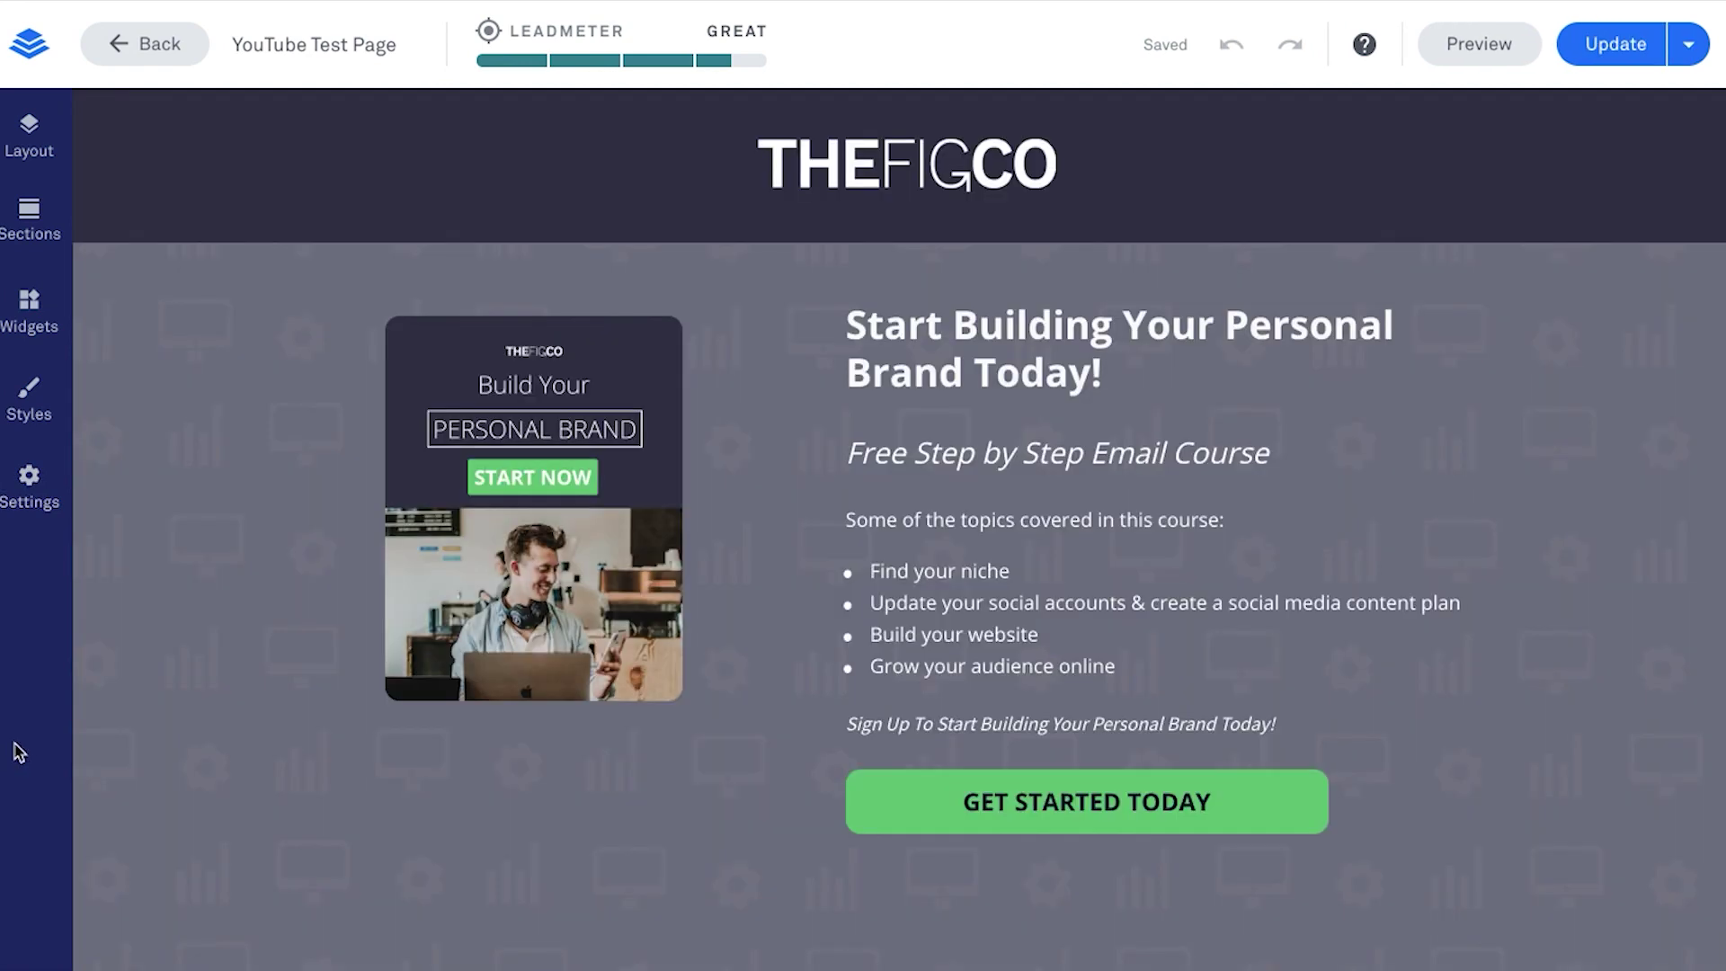
Step: Review the Analytics tracking-code fields in page settings, then bring up Page Styles
{"action": "left_click", "coordinate": [29, 502]}
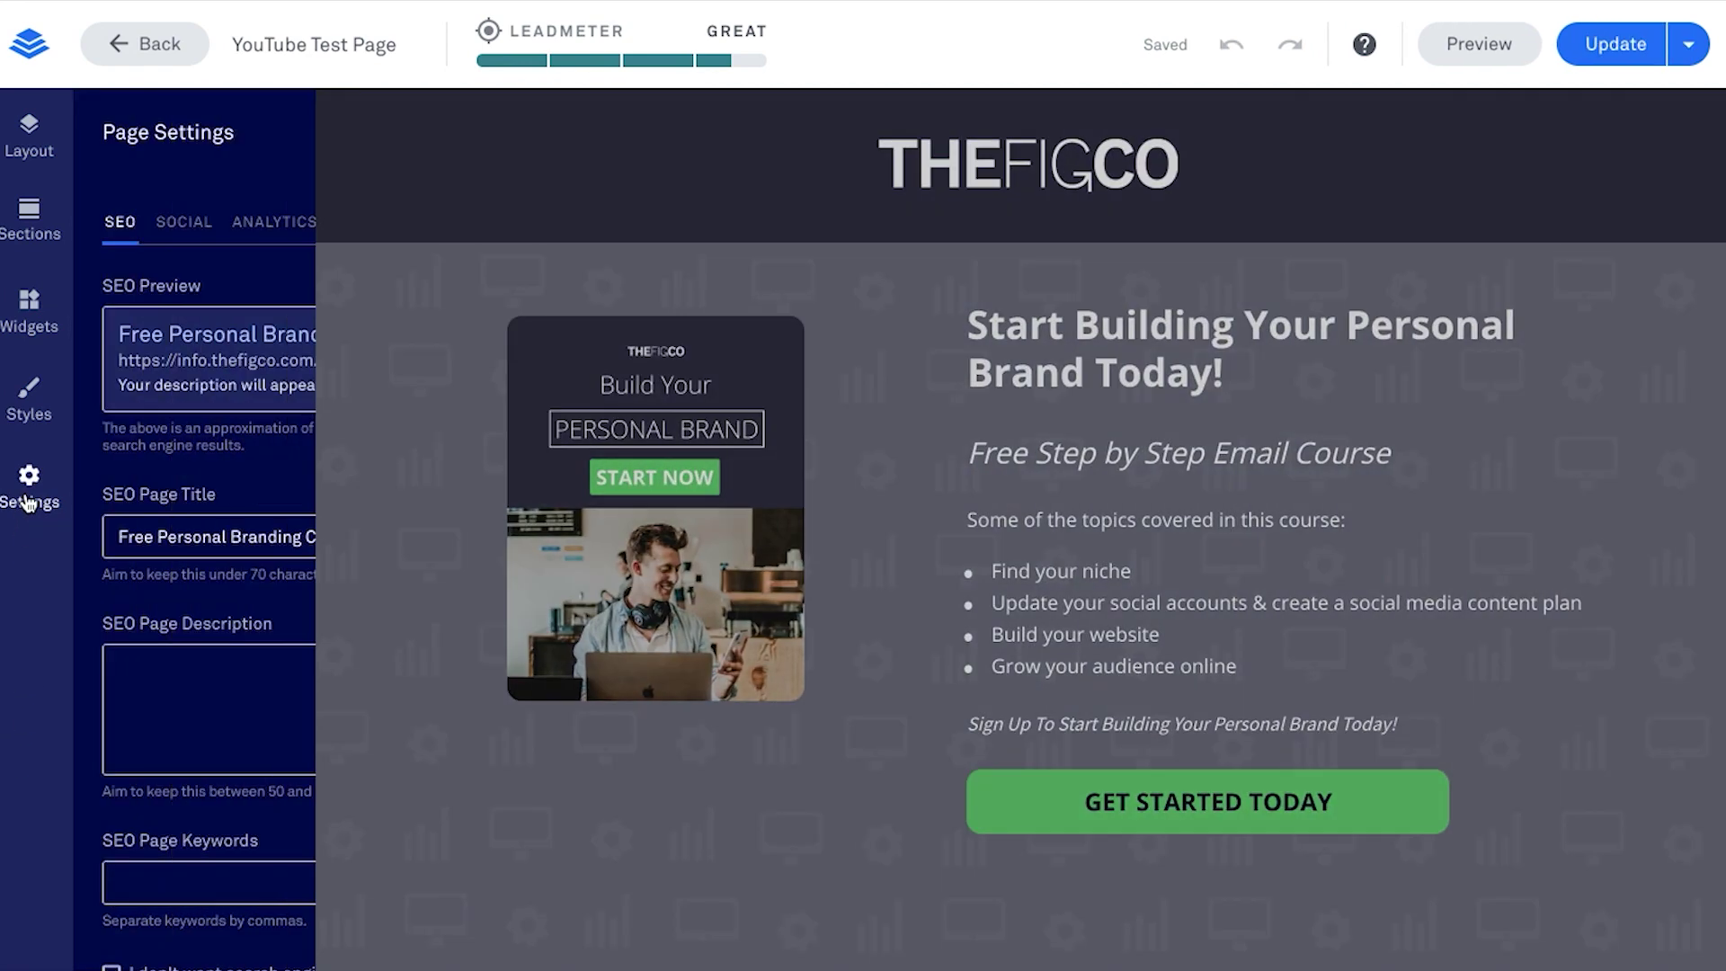
{"action": "left_click", "coordinate": [281, 225]}
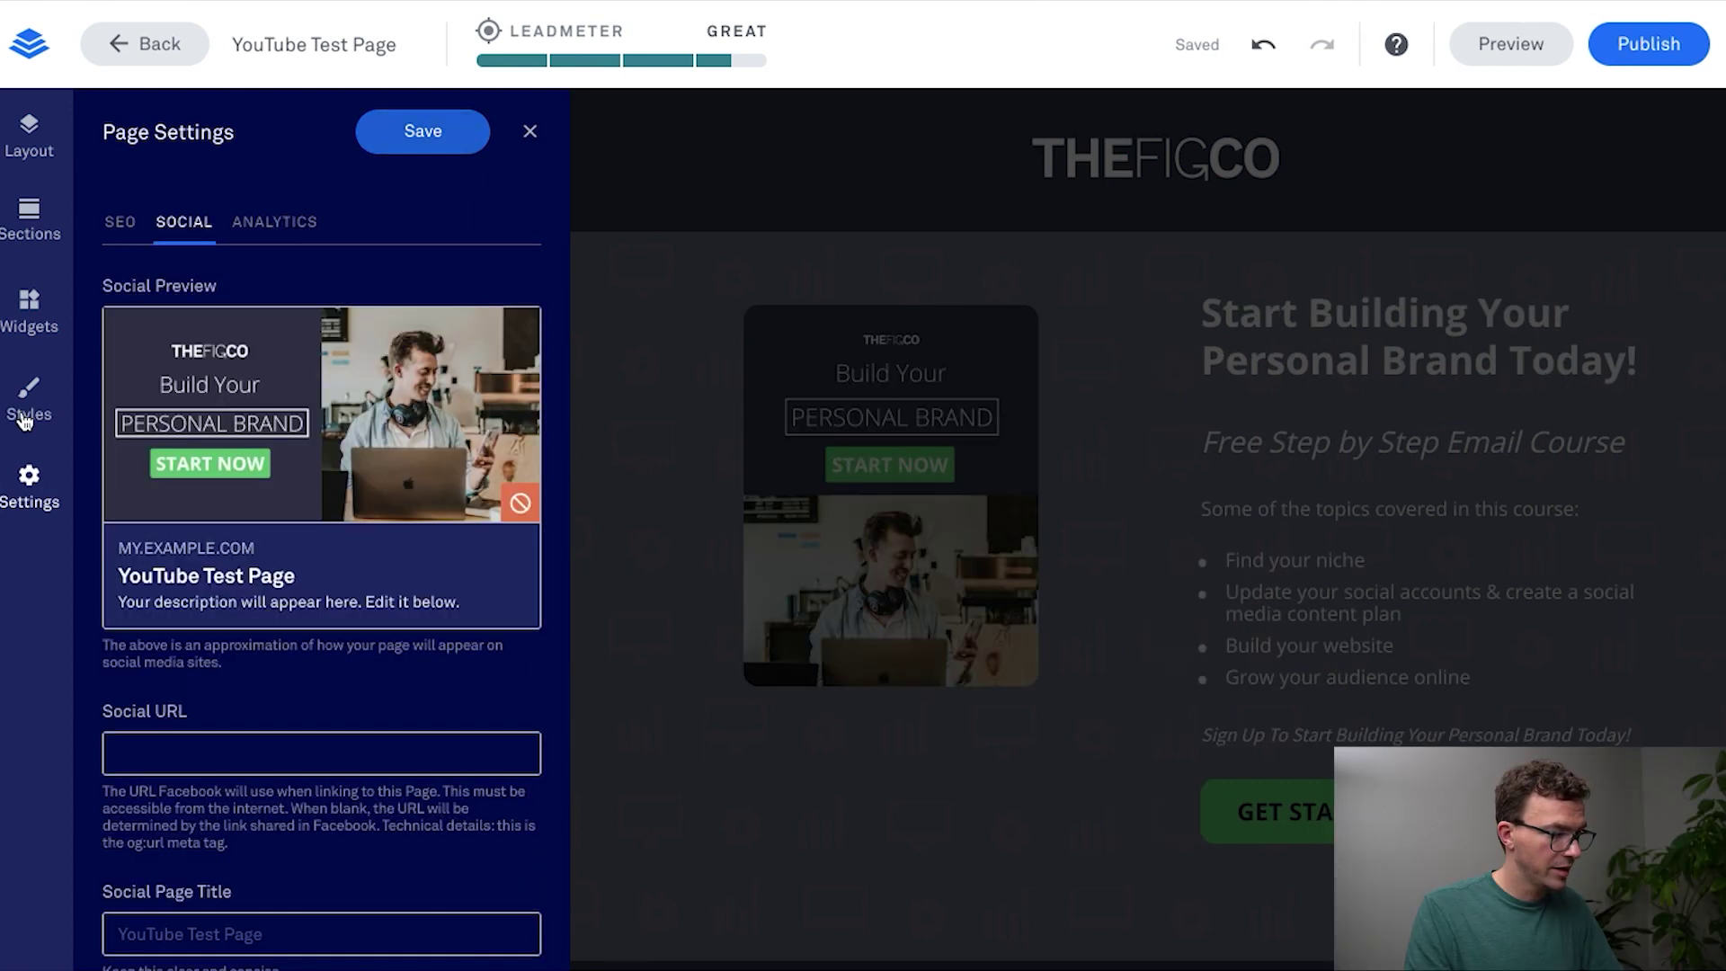
{"action": "left_click", "coordinate": [29, 401]}
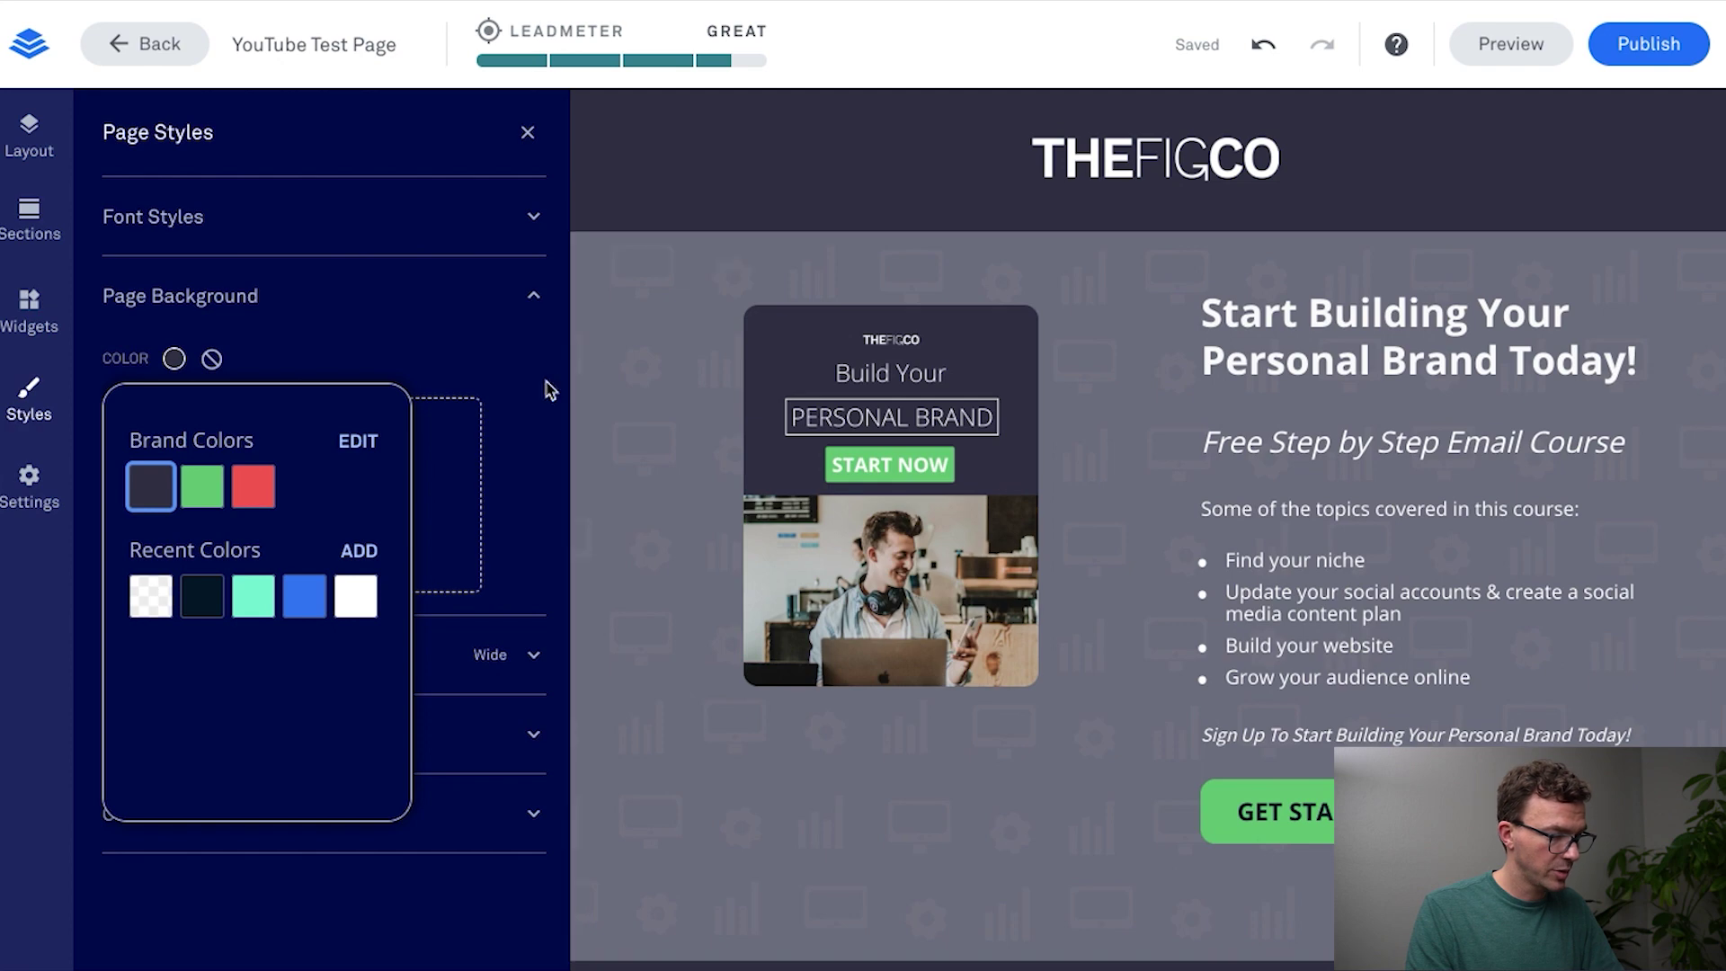
Step: Make the large round TFC logo the page favicon and close Page Styles
{"action": "left_click", "coordinate": [548, 389]}
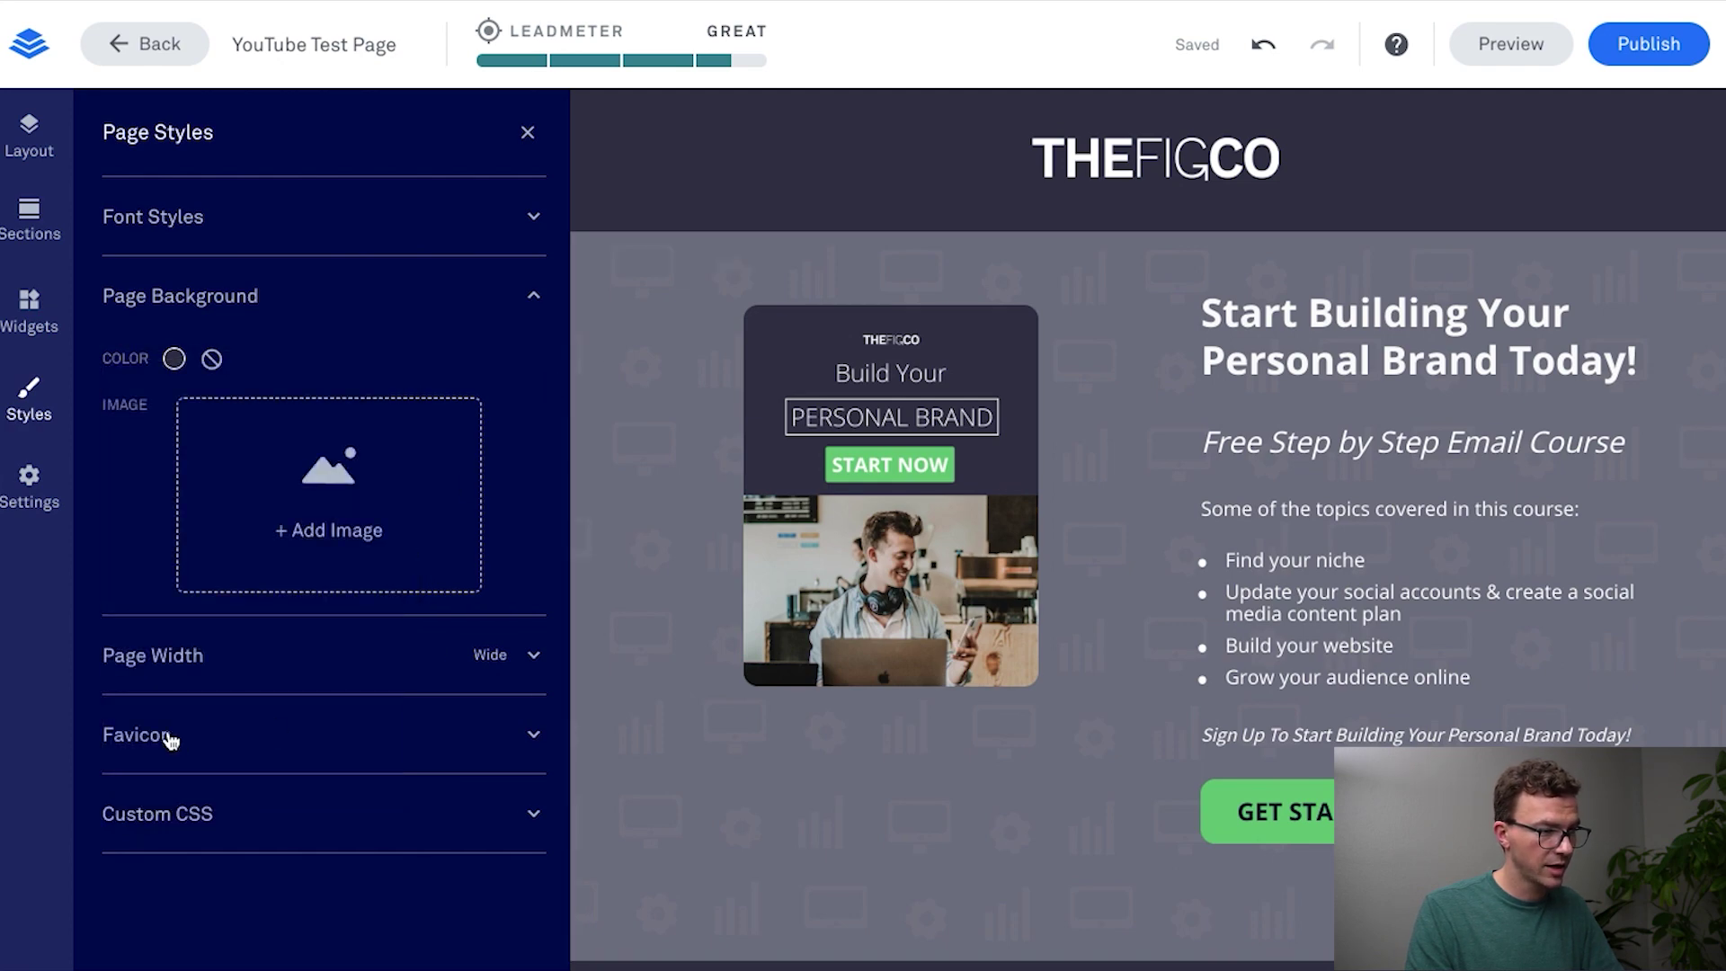
{"action": "mouse_move", "coordinate": [413, 4]}
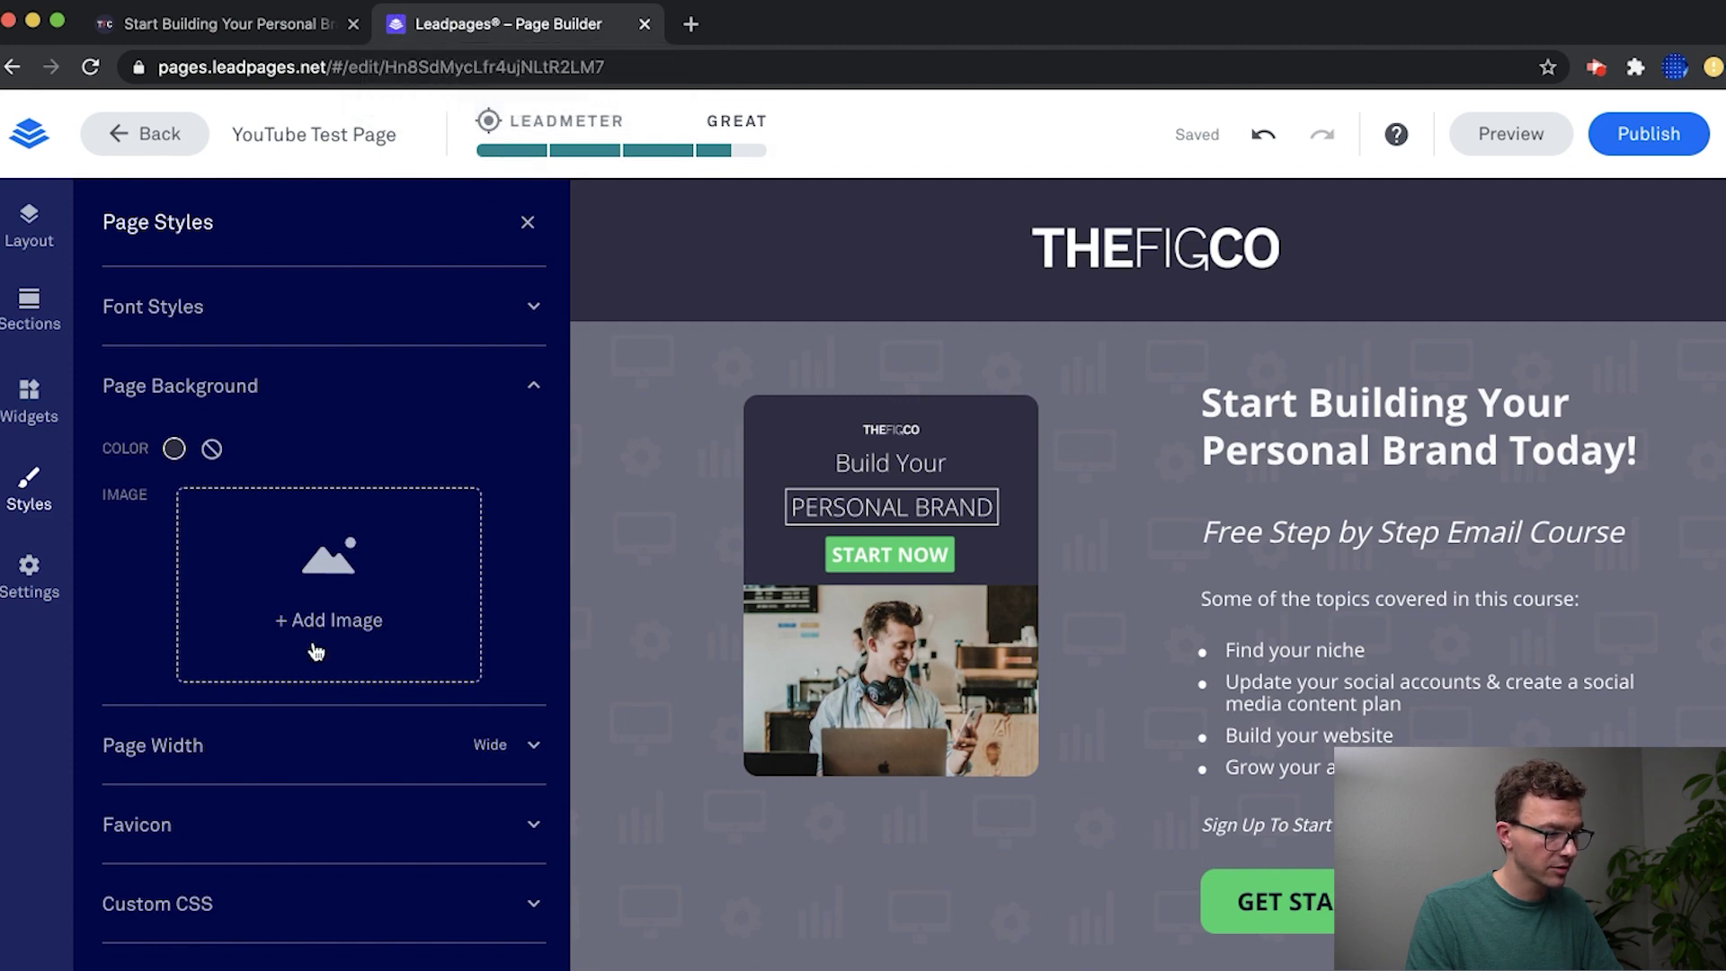
{"action": "left_click", "coordinate": [263, 731]}
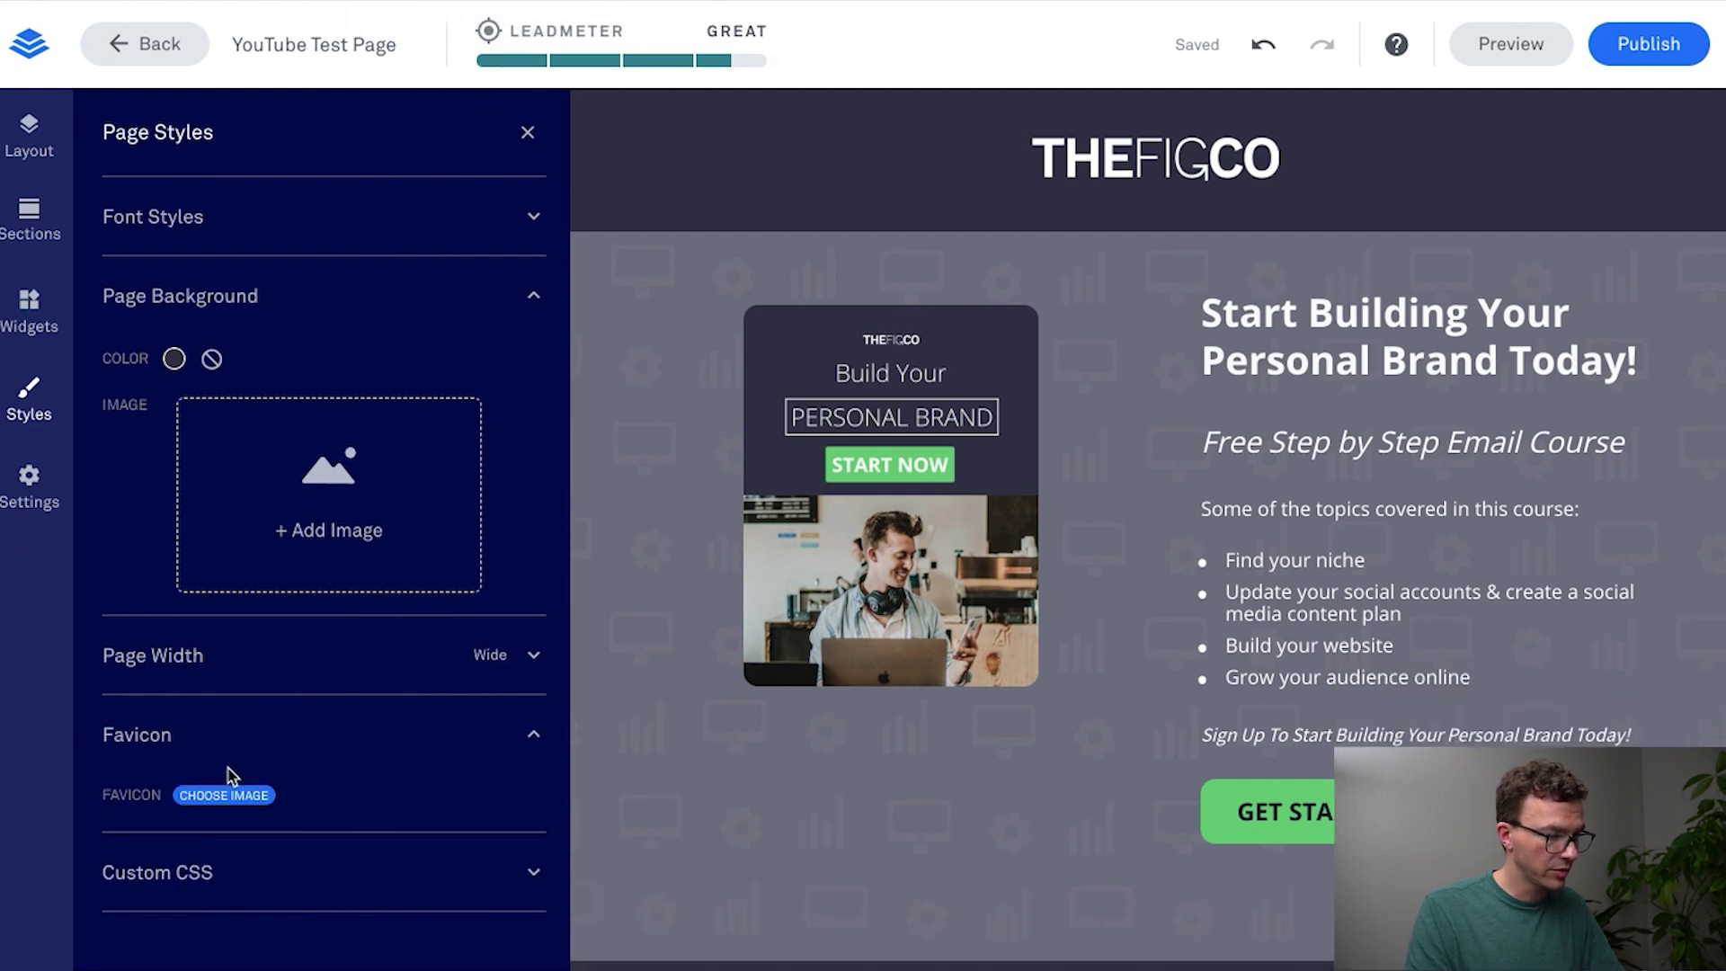
{"action": "left_click", "coordinate": [219, 798]}
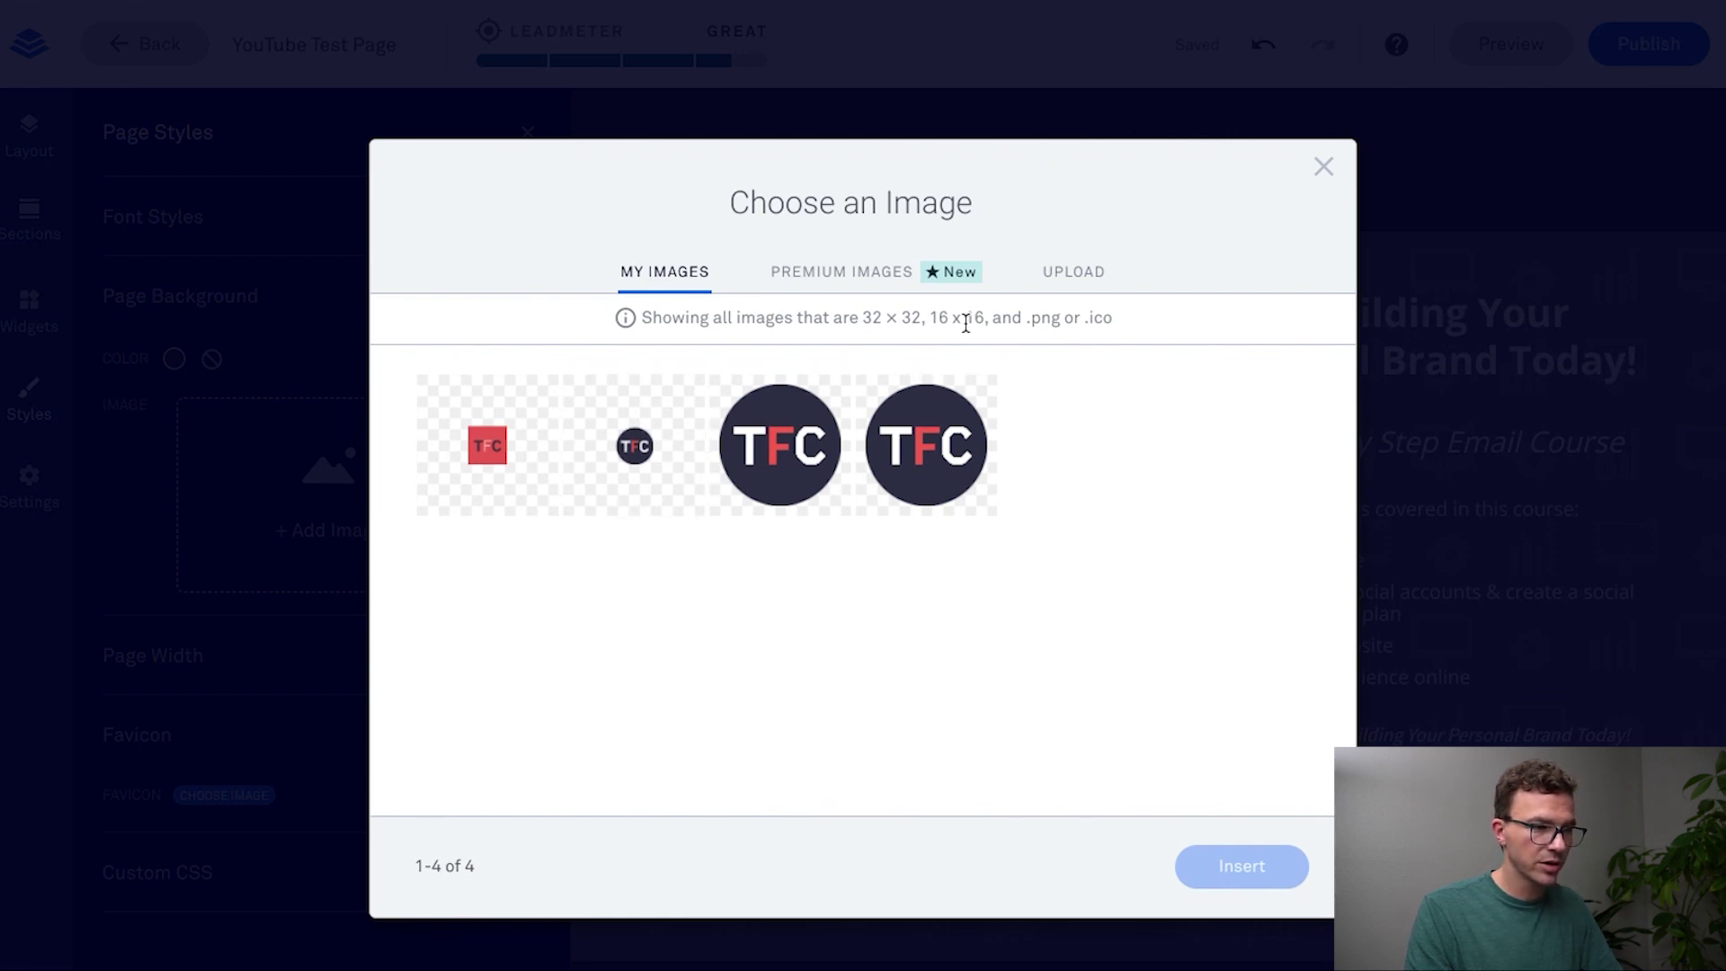
{"action": "left_click", "coordinate": [785, 443]}
{"action": "left_click", "coordinate": [1244, 874]}
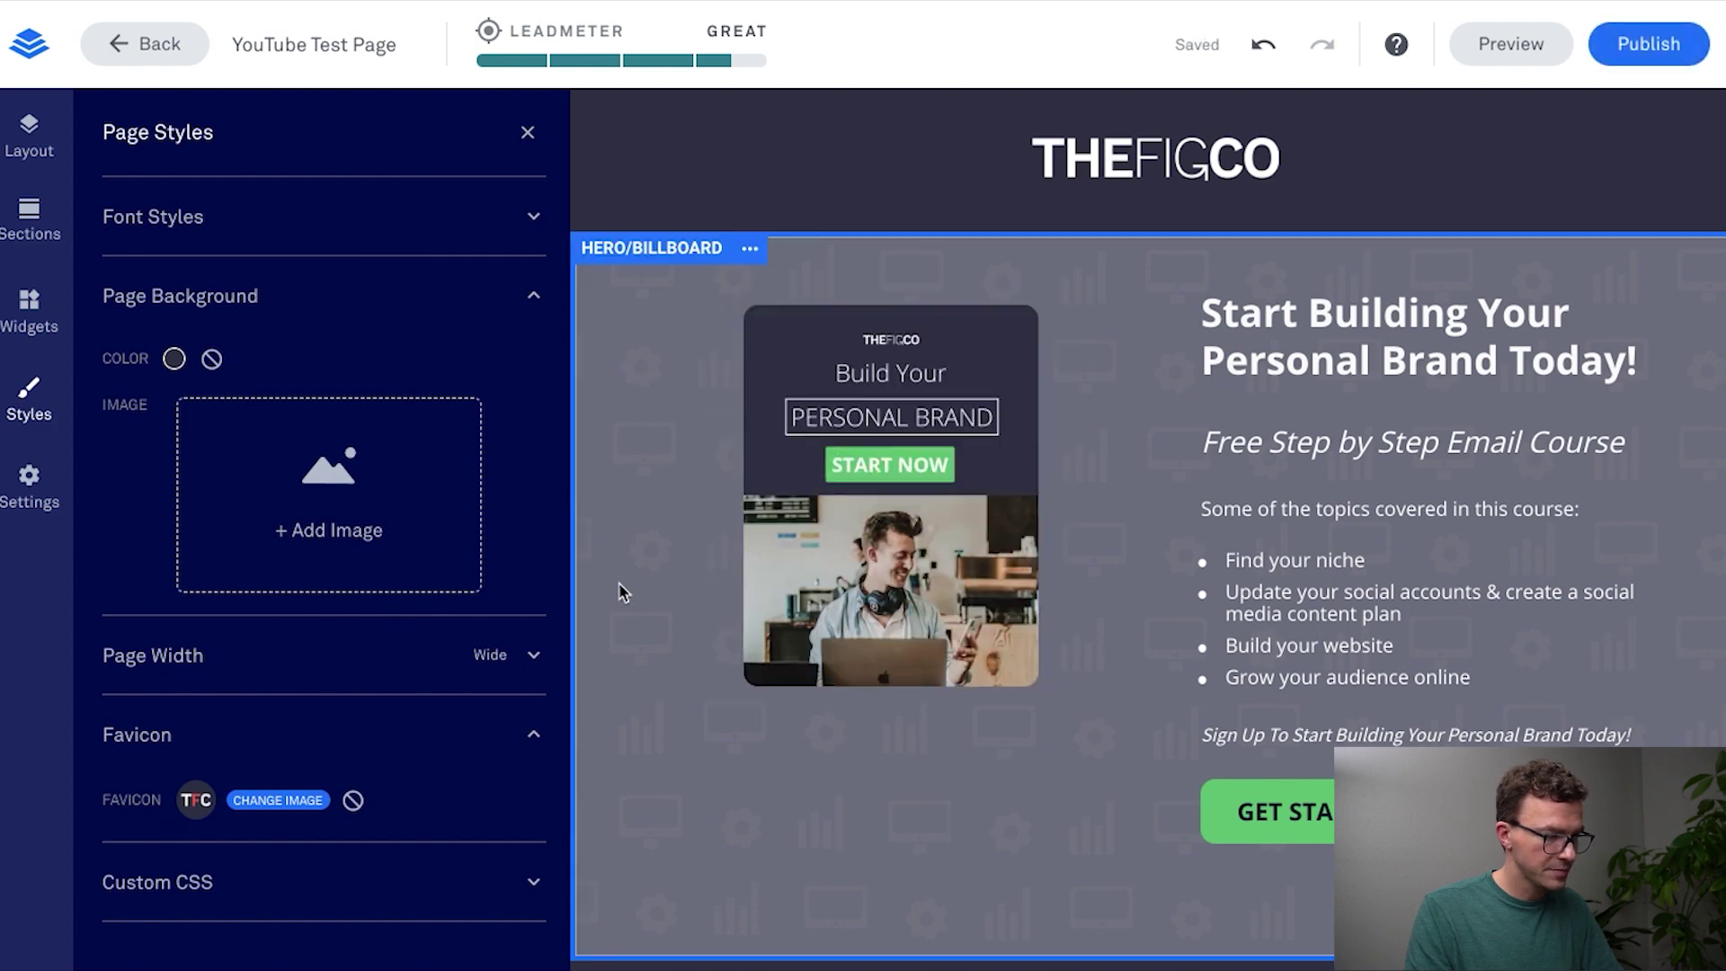
{"action": "left_click", "coordinate": [528, 133]}
Step: Drag the hero column divider left to narrow the cover image and widen the text
{"action": "scroll", "coordinate": [908, 534], "scroll_direction": "down", "scroll_amount": 4}
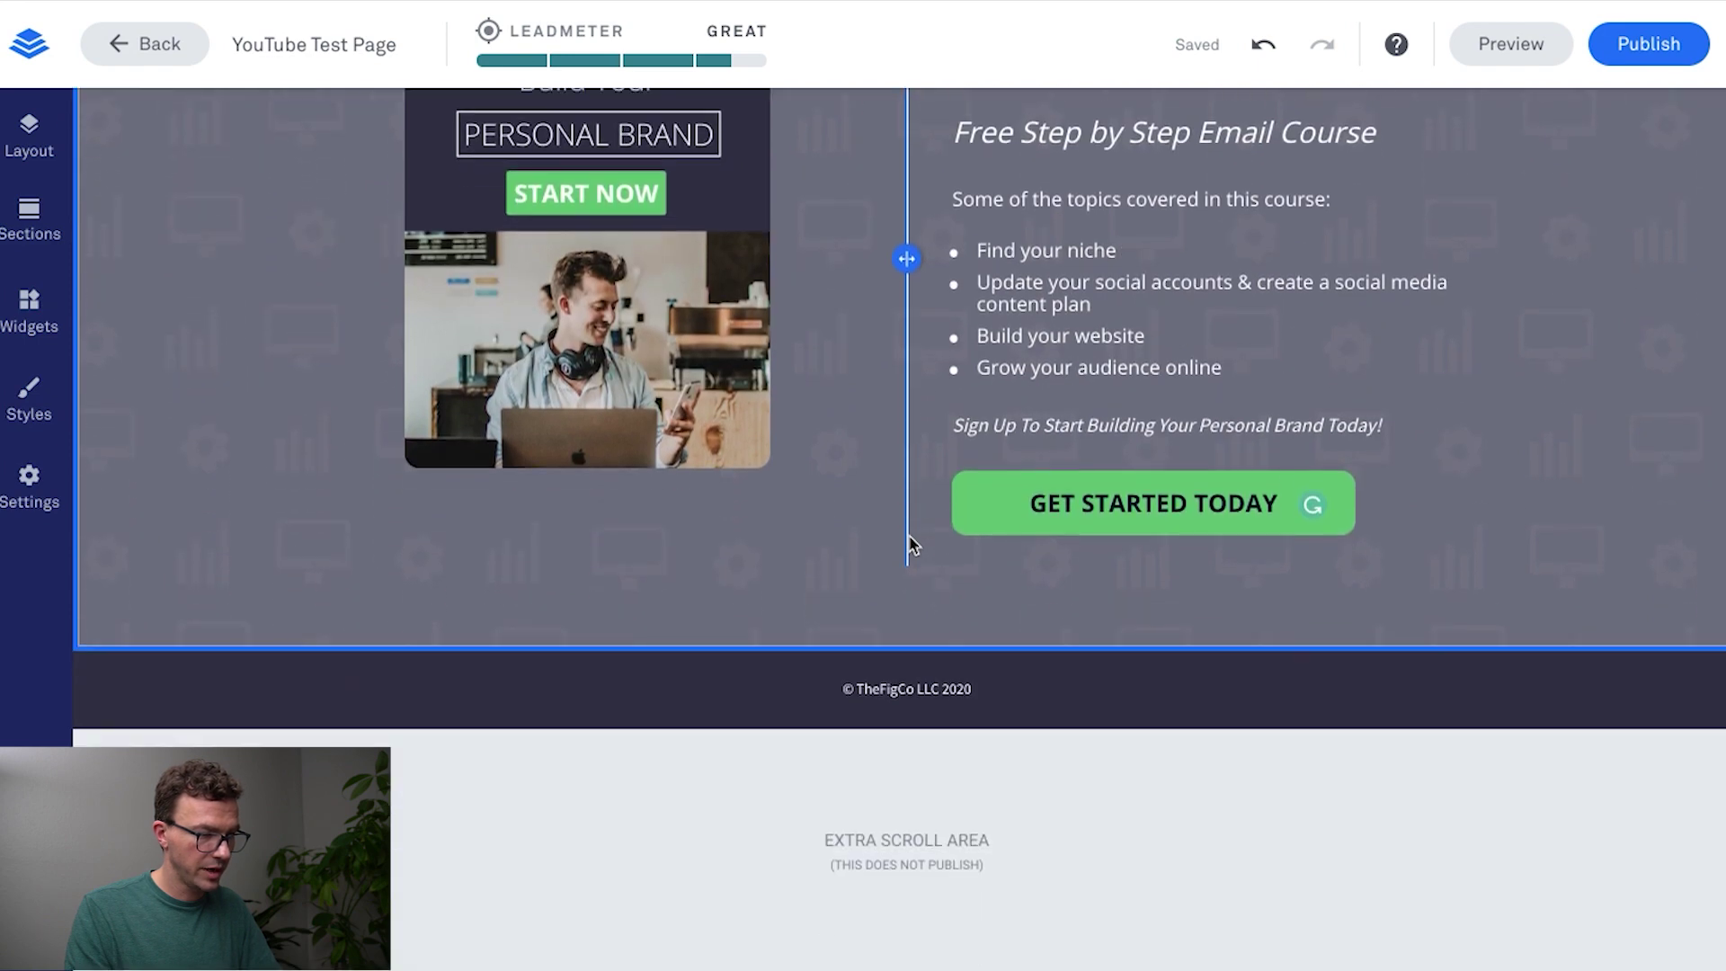
{"action": "scroll", "coordinate": [908, 534], "scroll_direction": "up", "scroll_amount": 3}
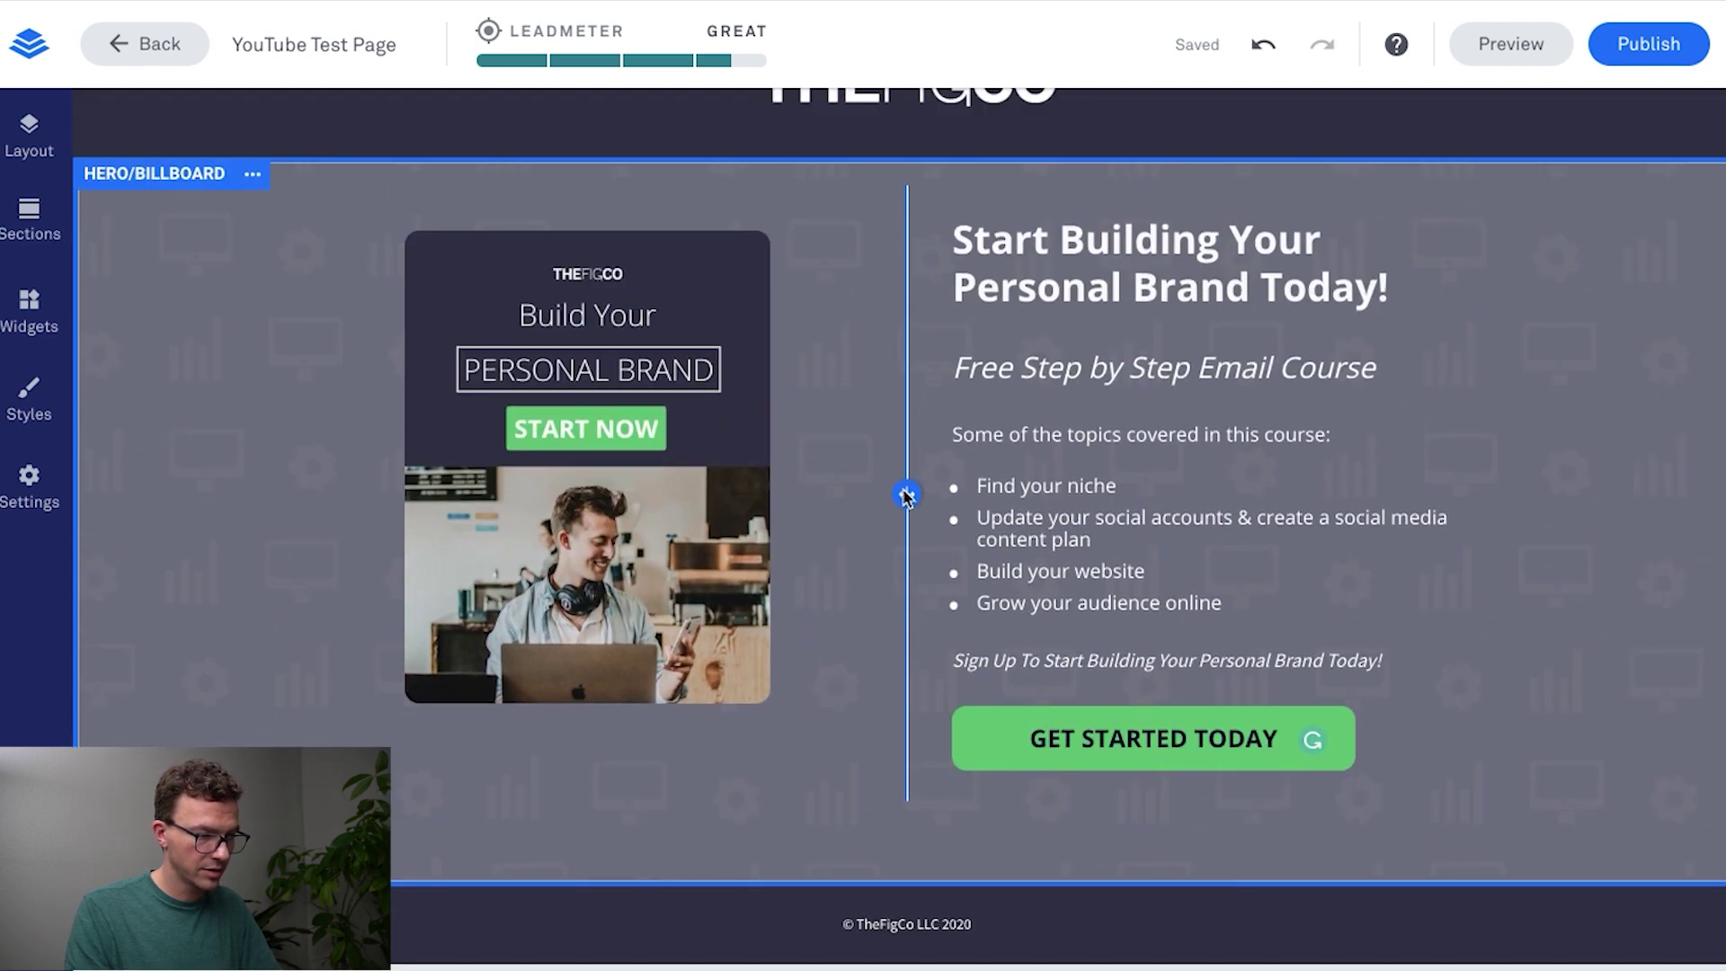
{"action": "left_click_drag", "start_coordinate": [906, 495], "coordinate": [789, 493]}
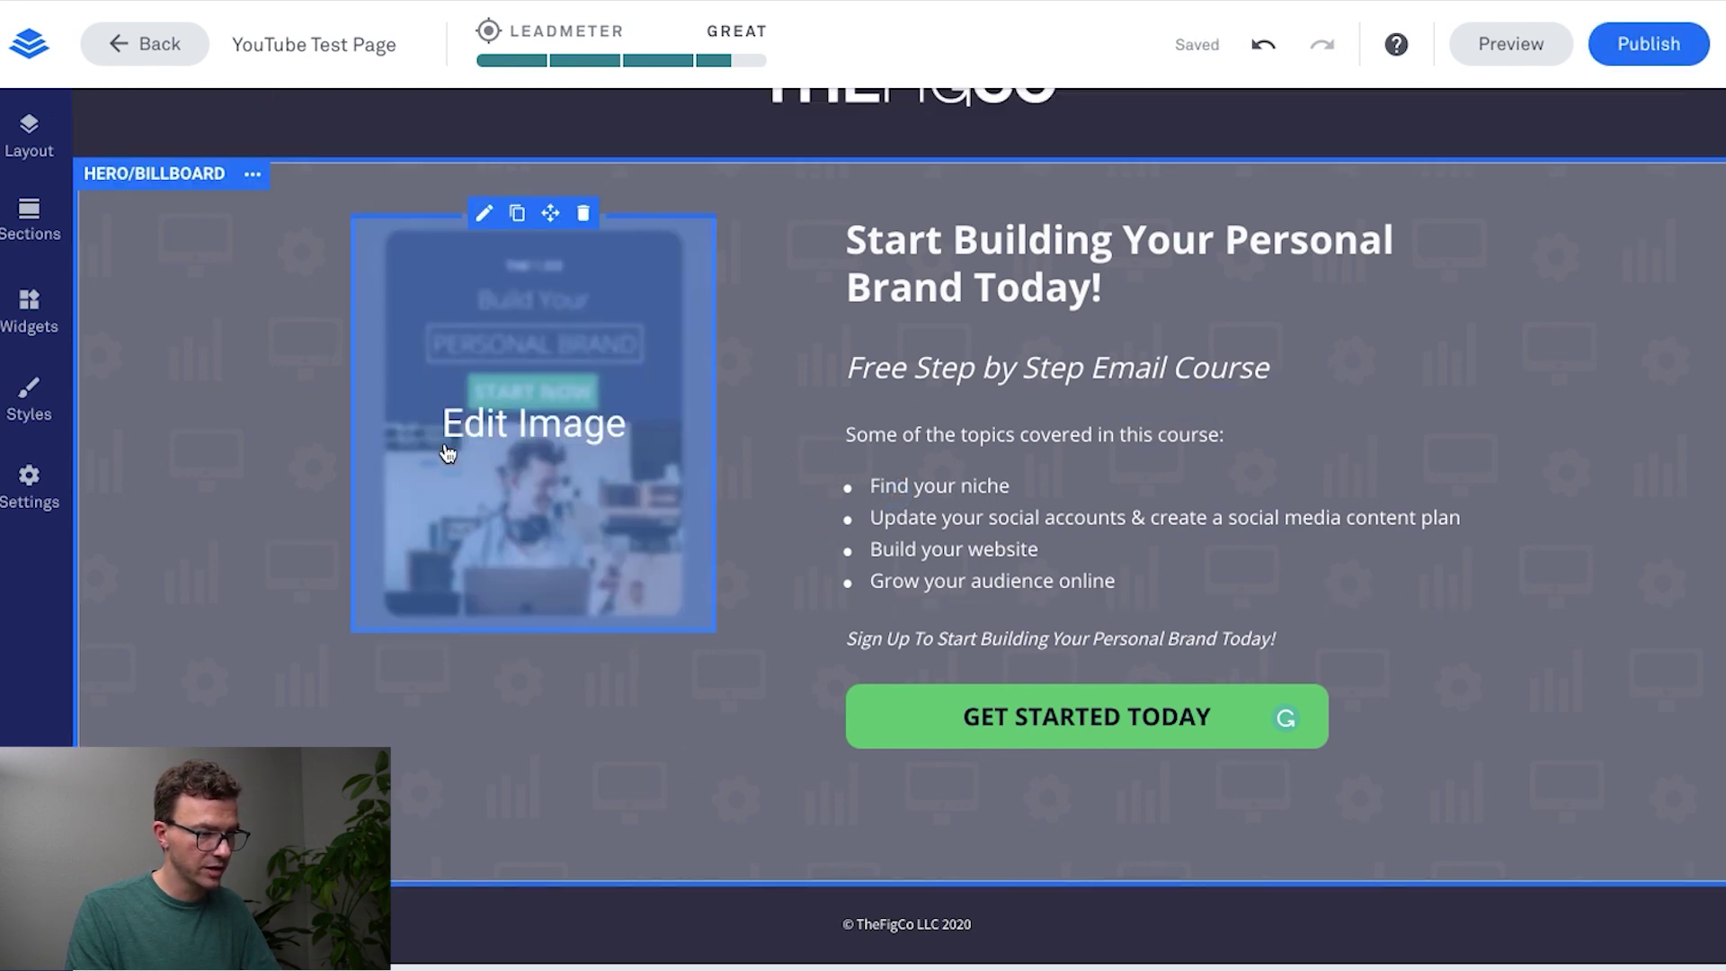
{"action": "scroll", "coordinate": [308, 468], "scroll_direction": "up", "scroll_amount": 1}
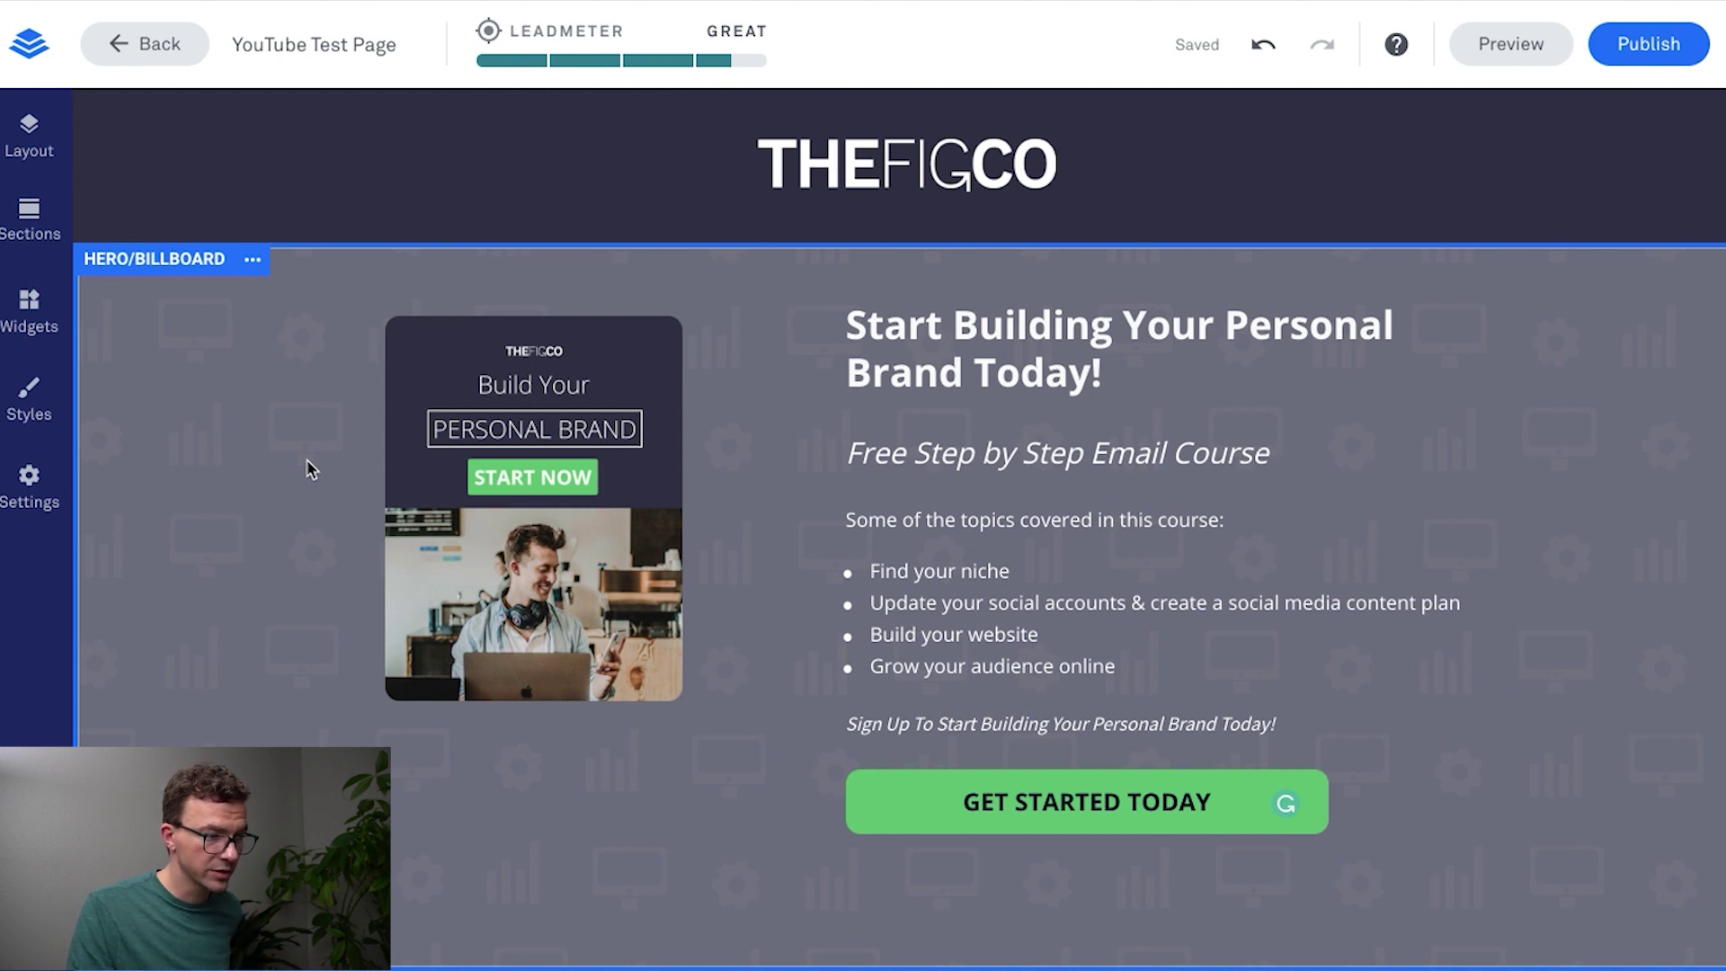
{"action": "left_click", "coordinate": [1641, 63]}
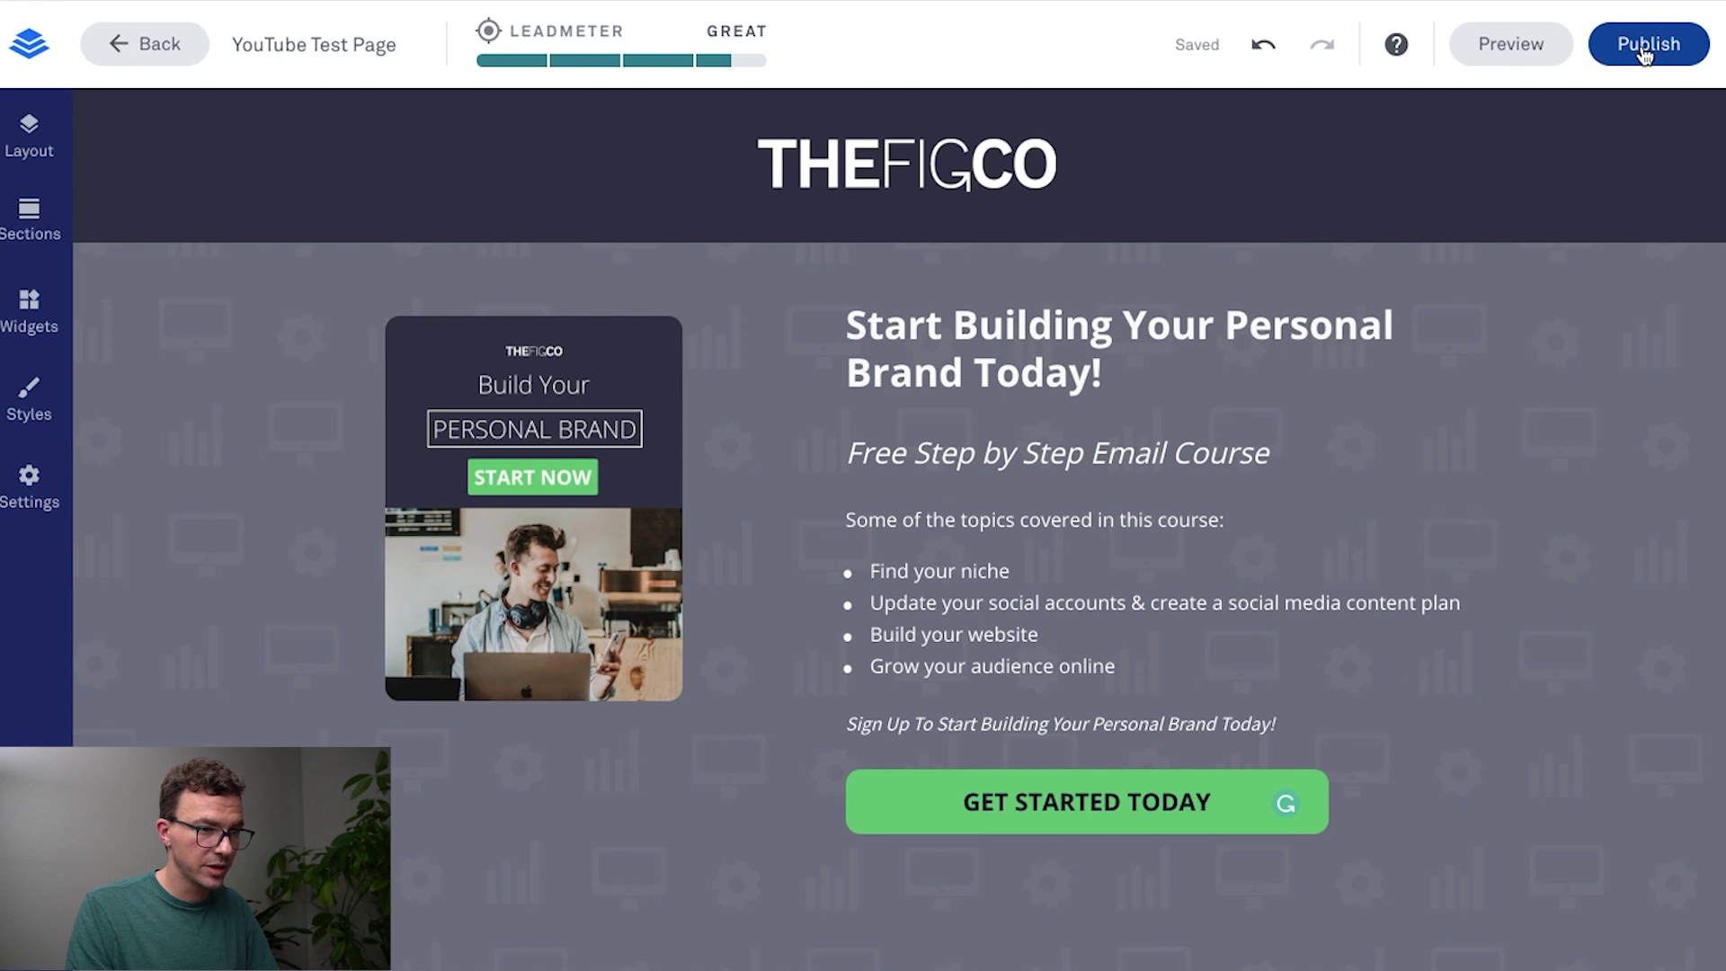
Step: Publish the page on info.thefigco.com with the youtube-test-page slug and copy its link
{"action": "left_click", "coordinate": [1645, 55]}
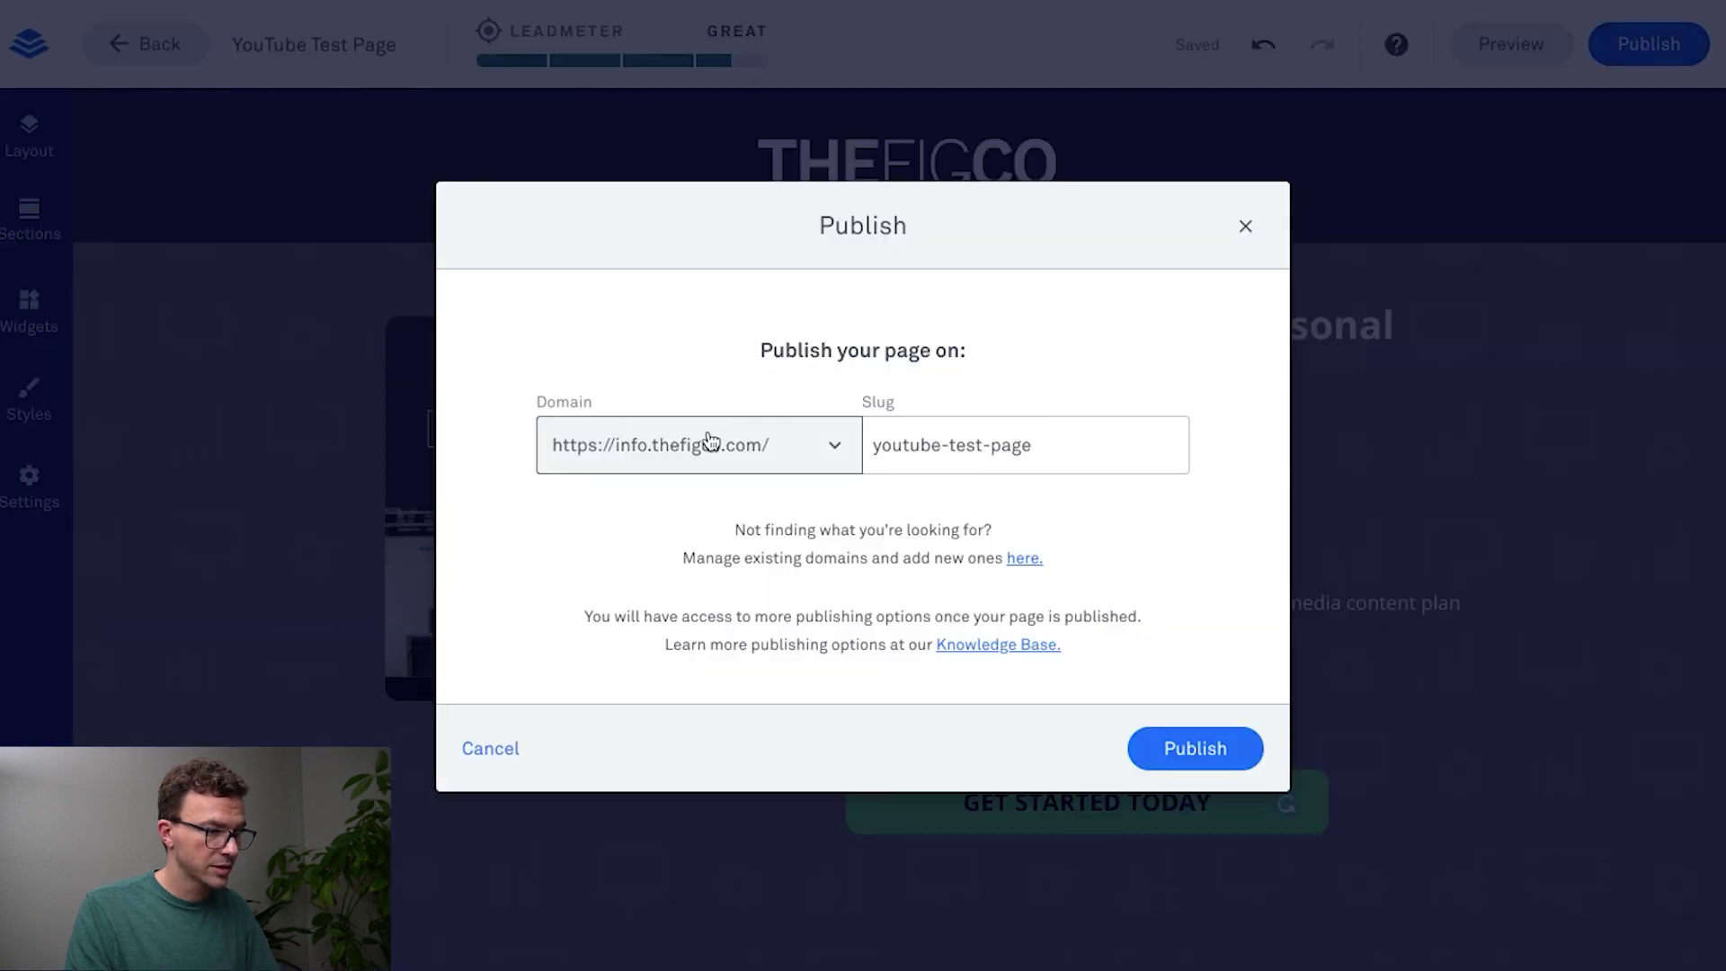
{"action": "left_click", "coordinate": [835, 450]}
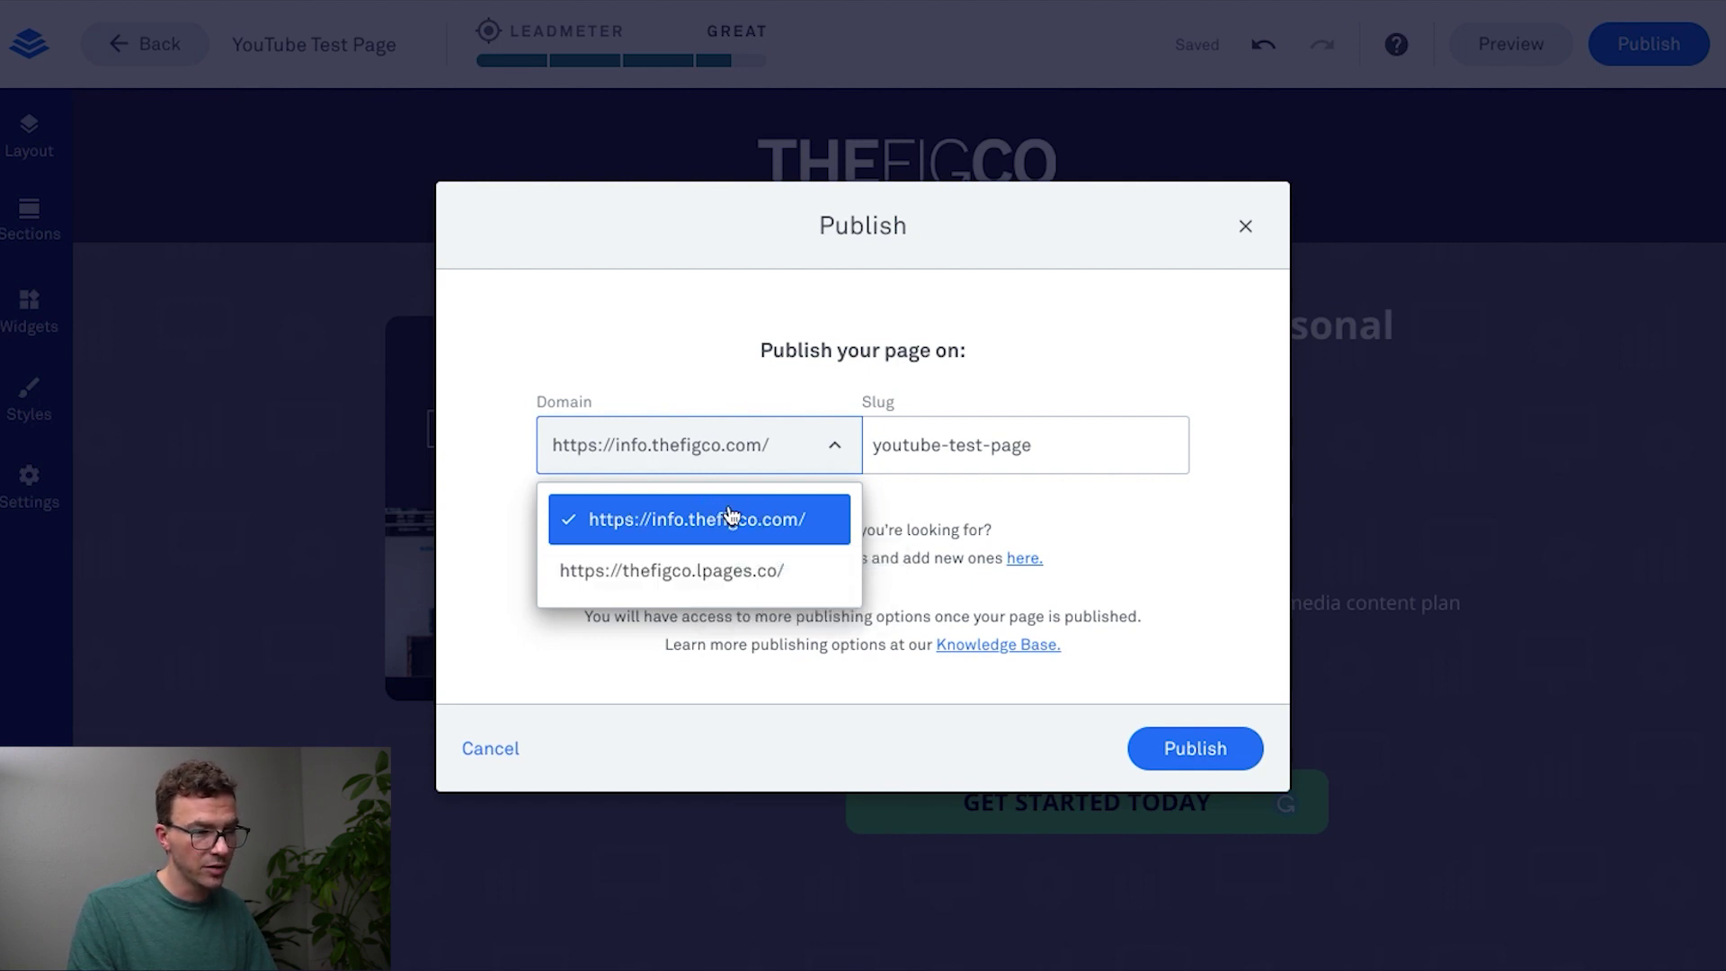
{"action": "left_click", "coordinate": [1033, 454]}
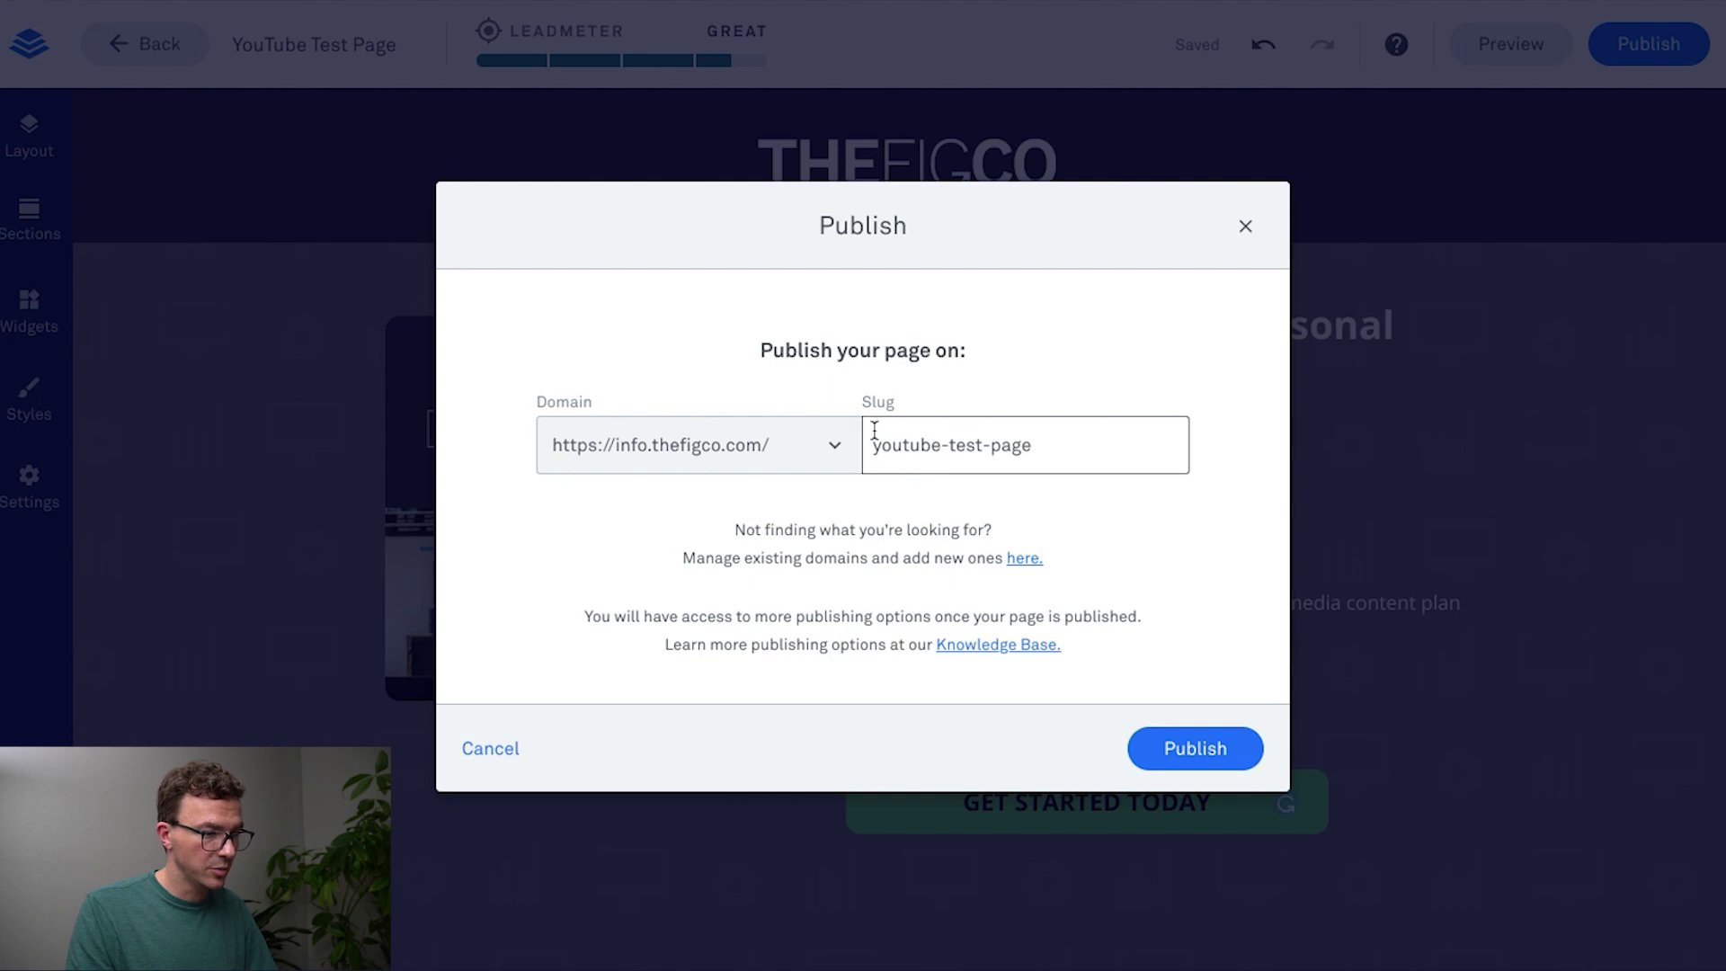
{"action": "left_click", "coordinate": [1192, 755]}
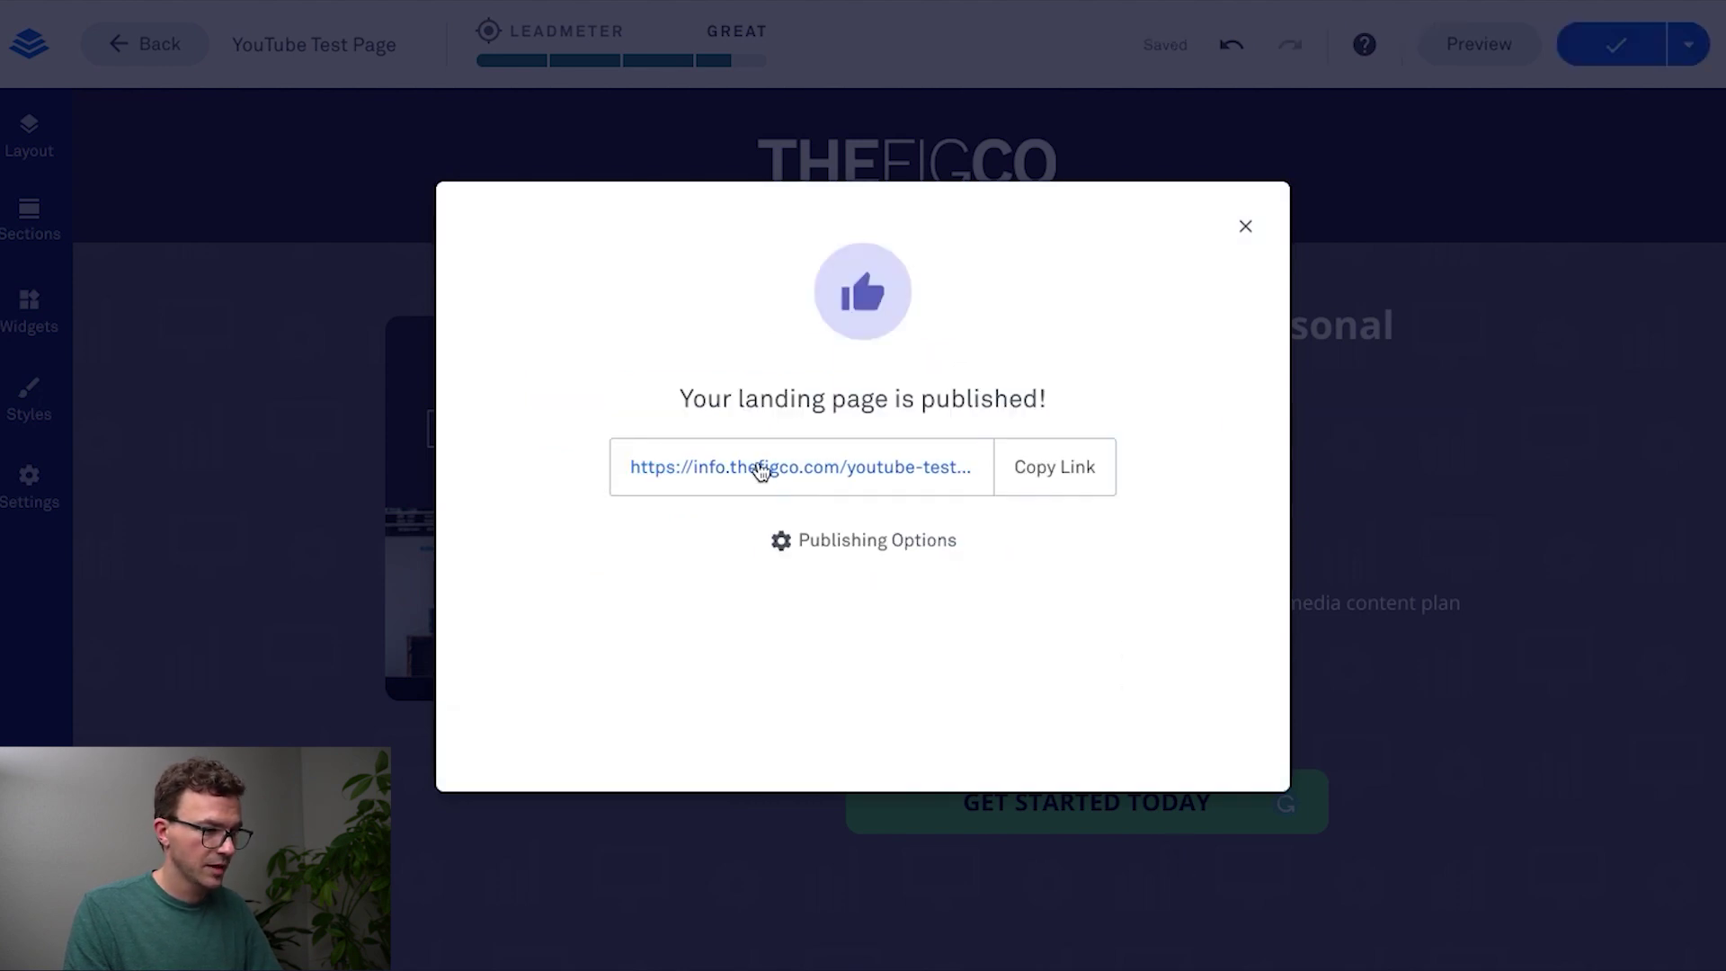
{"action": "left_click", "coordinate": [1040, 470]}
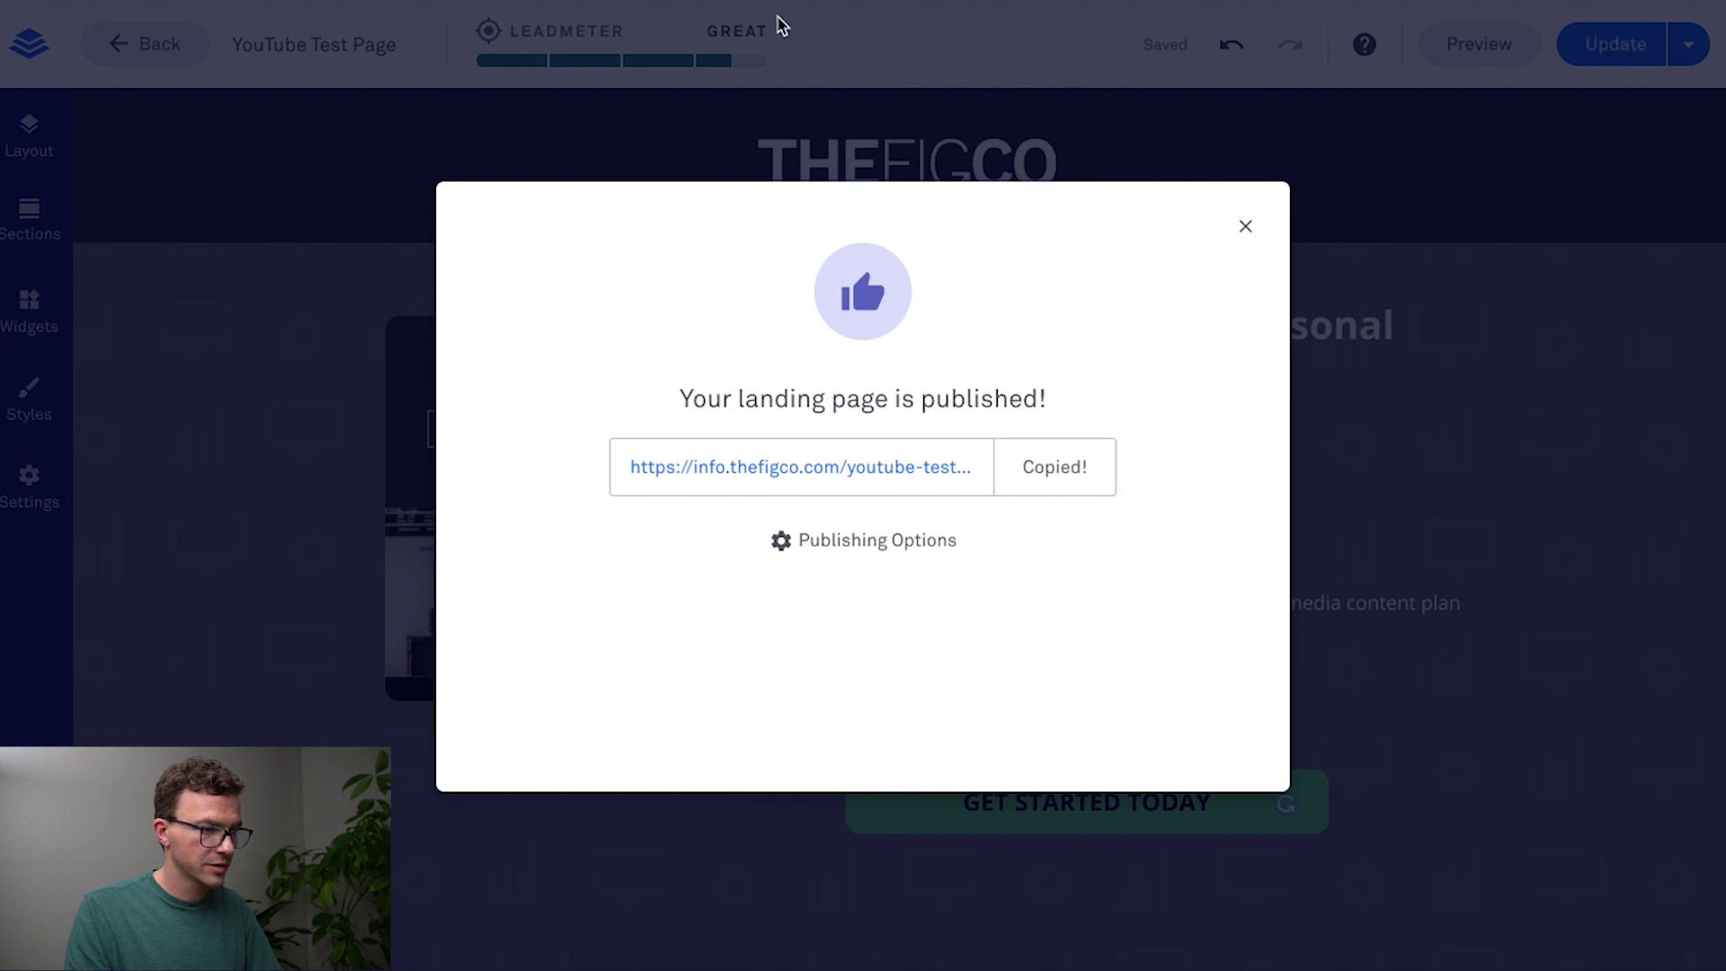
{"action": "key", "text": "super+t"}
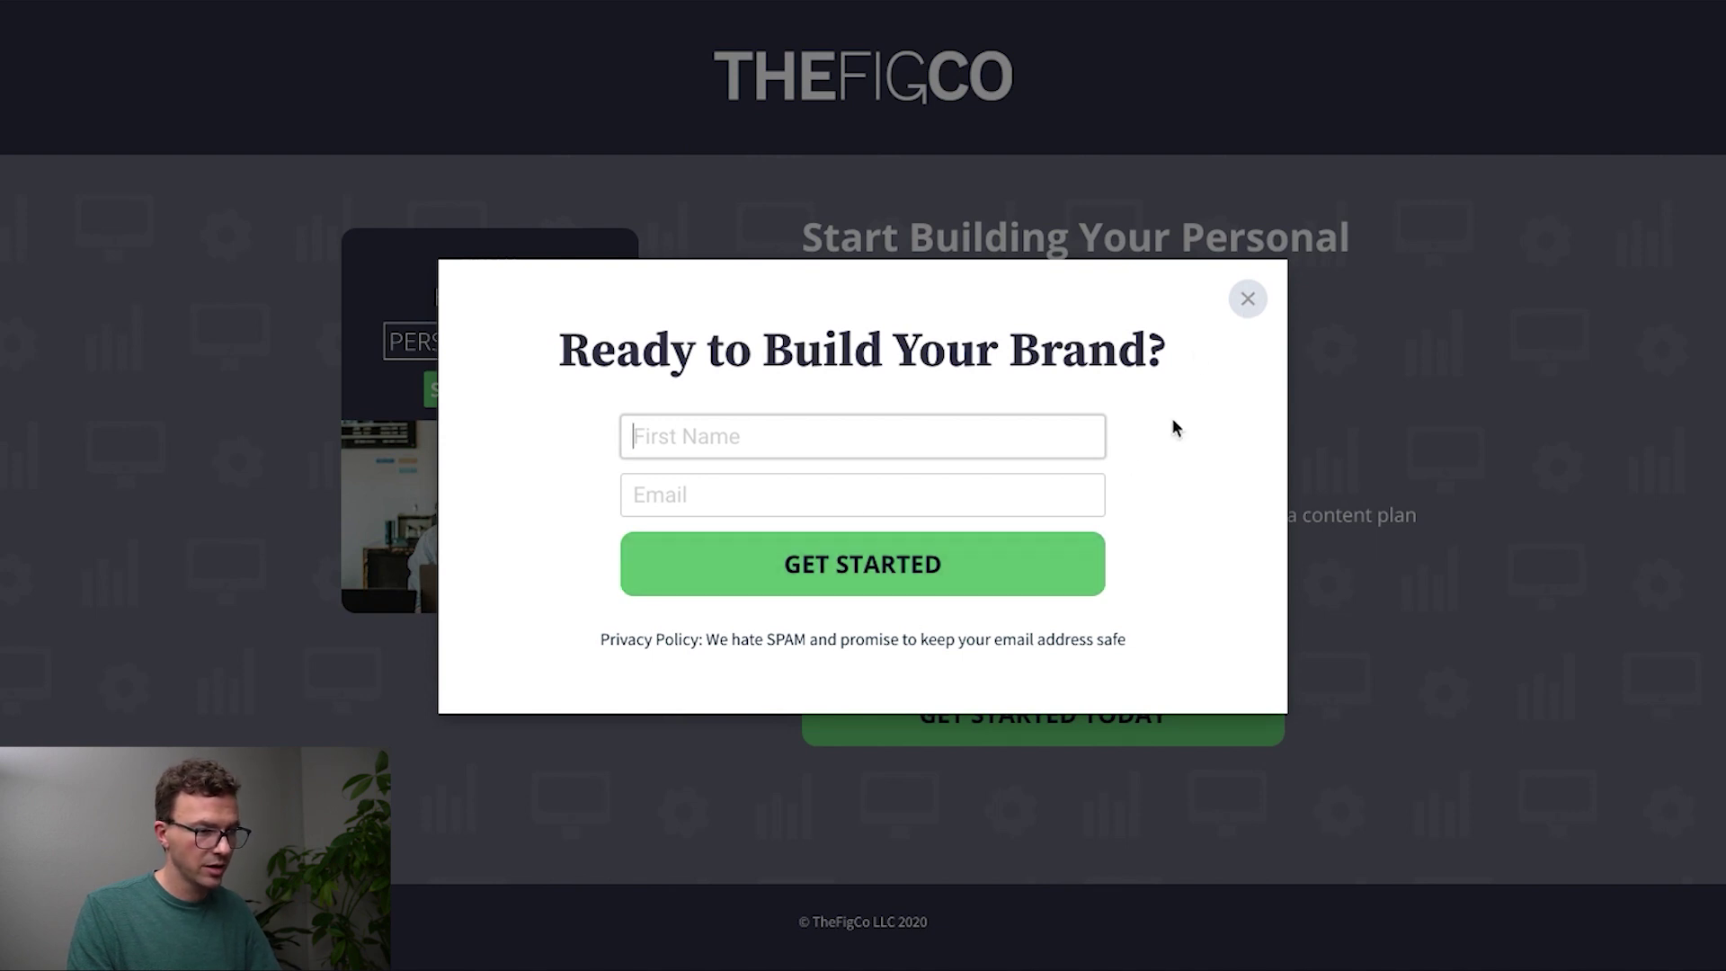
Step: Close the ConvertKit sign-up pop-up on the live youtube-test-page
{"action": "left_click", "coordinate": [1246, 299]}
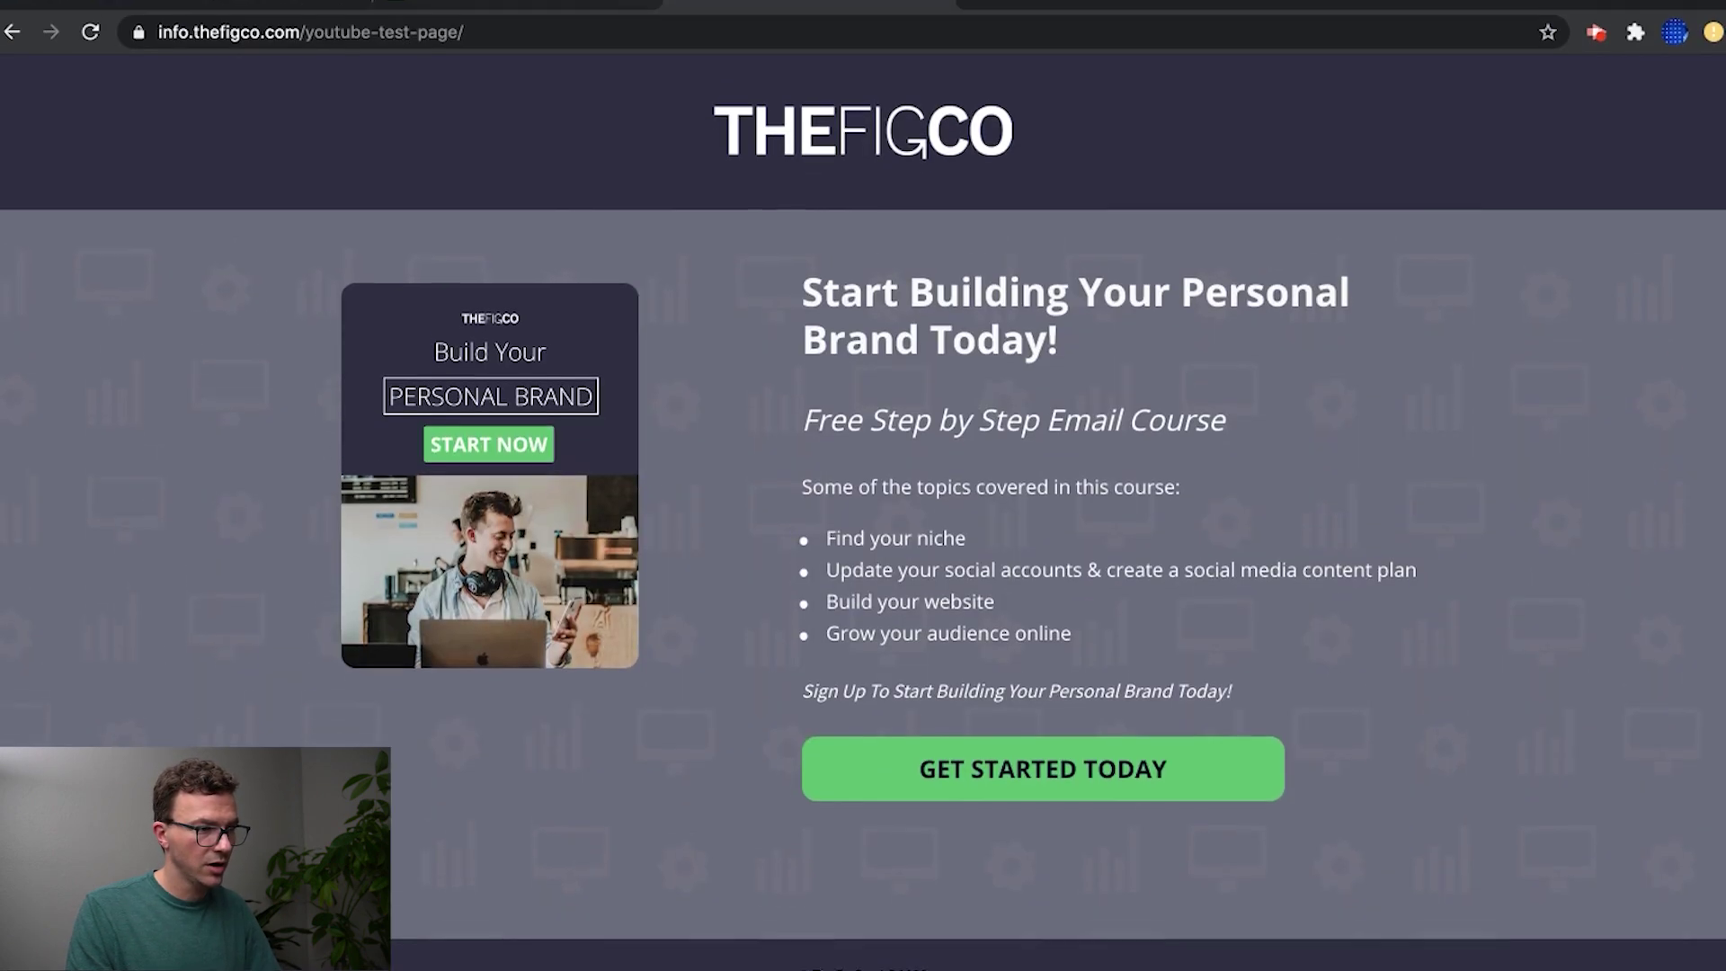